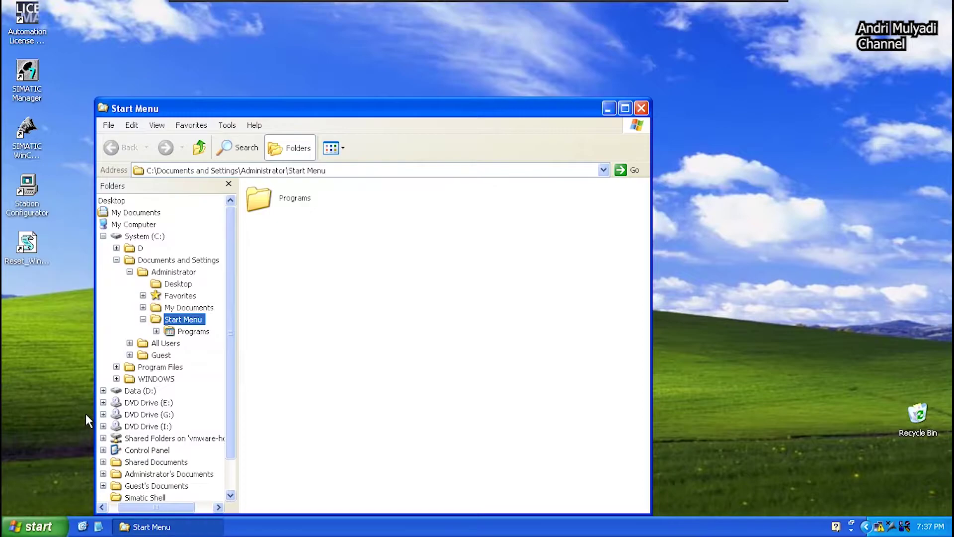
- Create a new folder named Project at the root of the Data (D:) drive
click(103, 236)
click(128, 250)
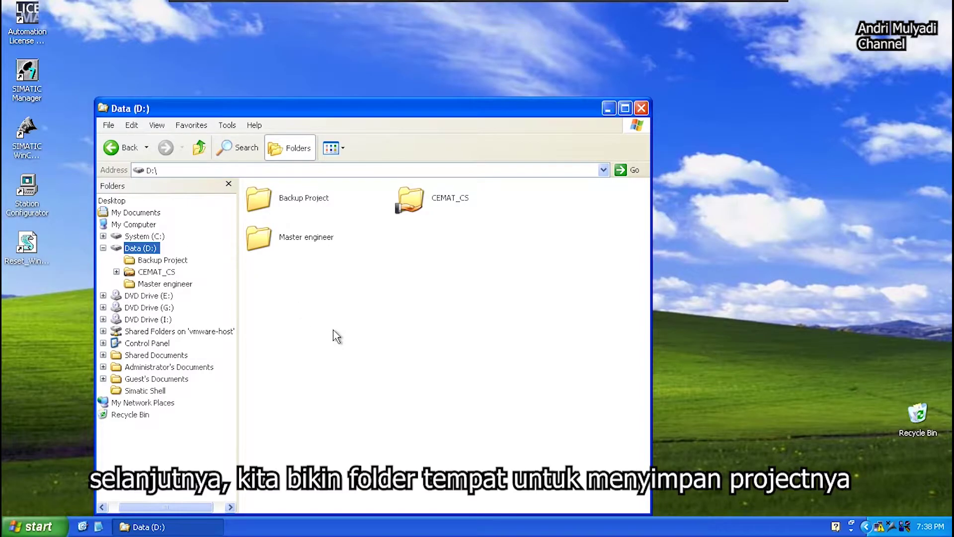
right_click(333, 330)
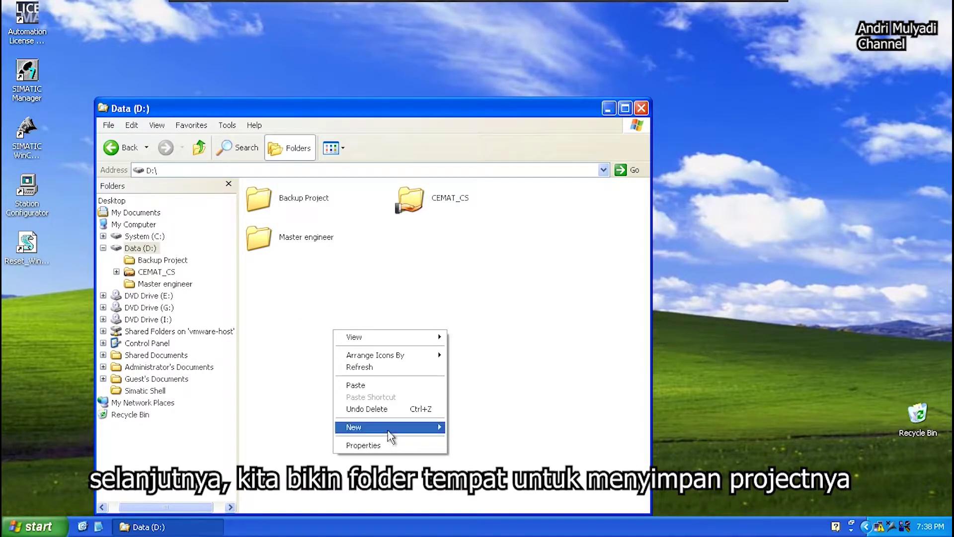
mouse_move(389, 427)
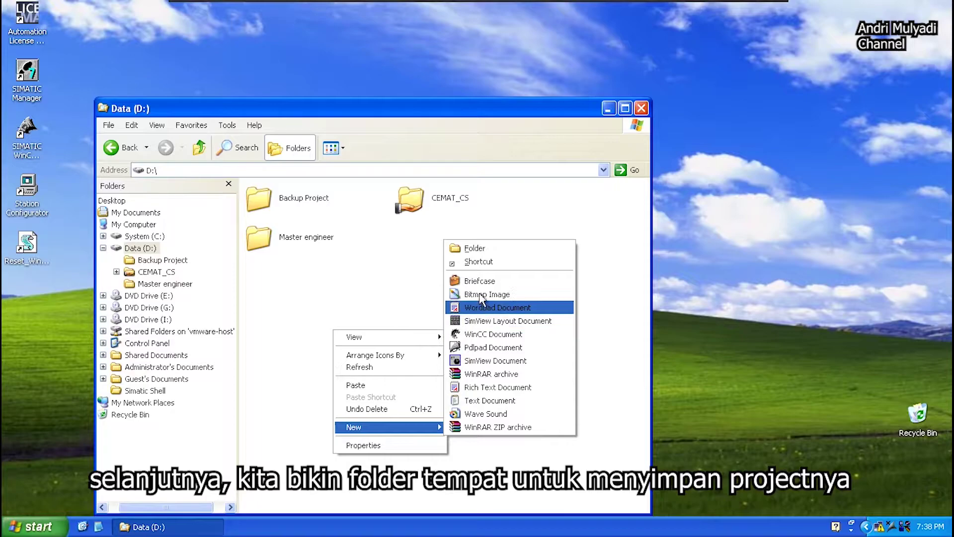
click(479, 250)
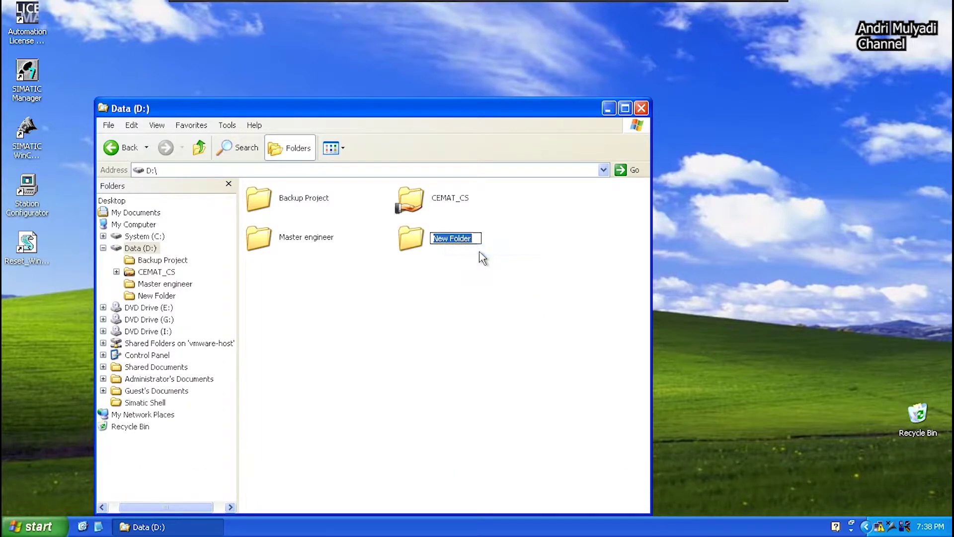
text(Proje)
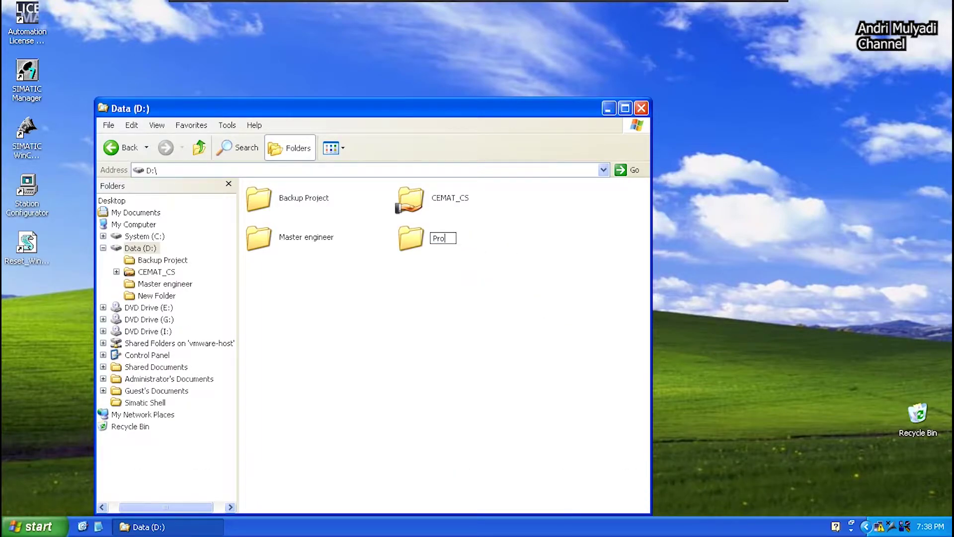
key(Return)
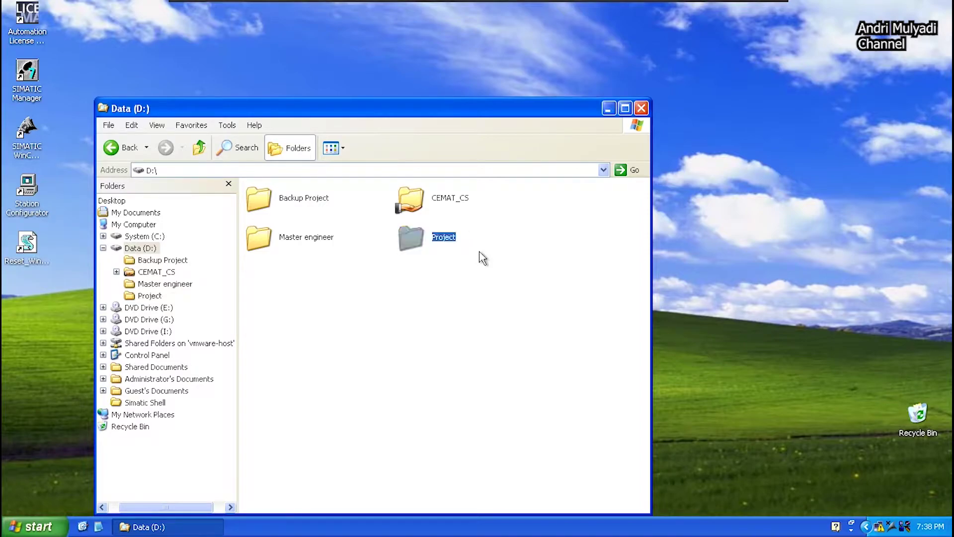
- Create a subfolder named Simulasi inside the Project folder and open it
key(Return)
right_click(482, 256)
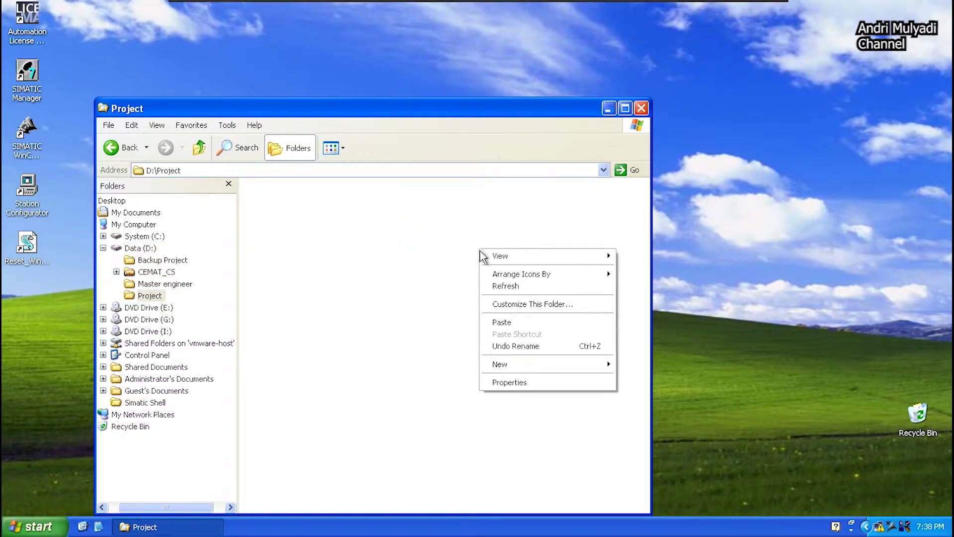
mouse_move(507, 365)
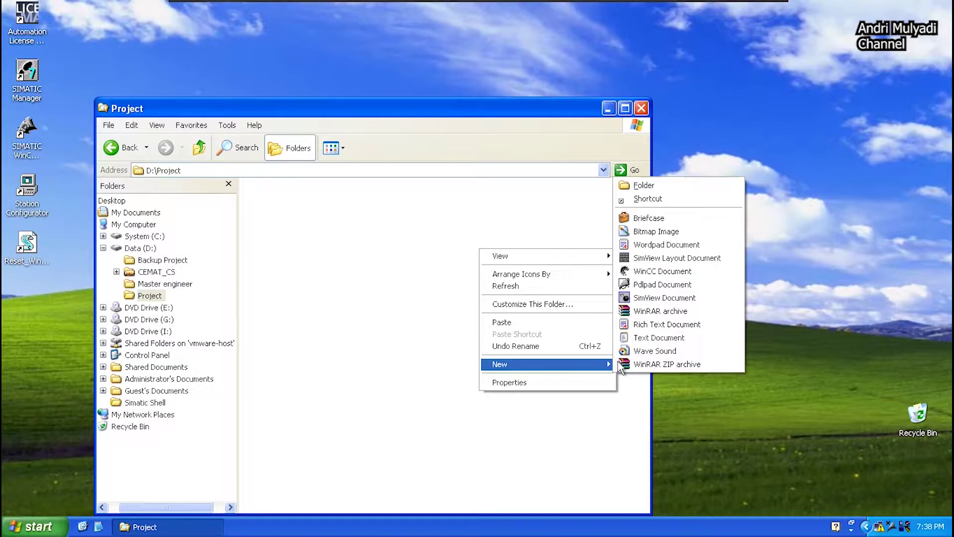
click(644, 183)
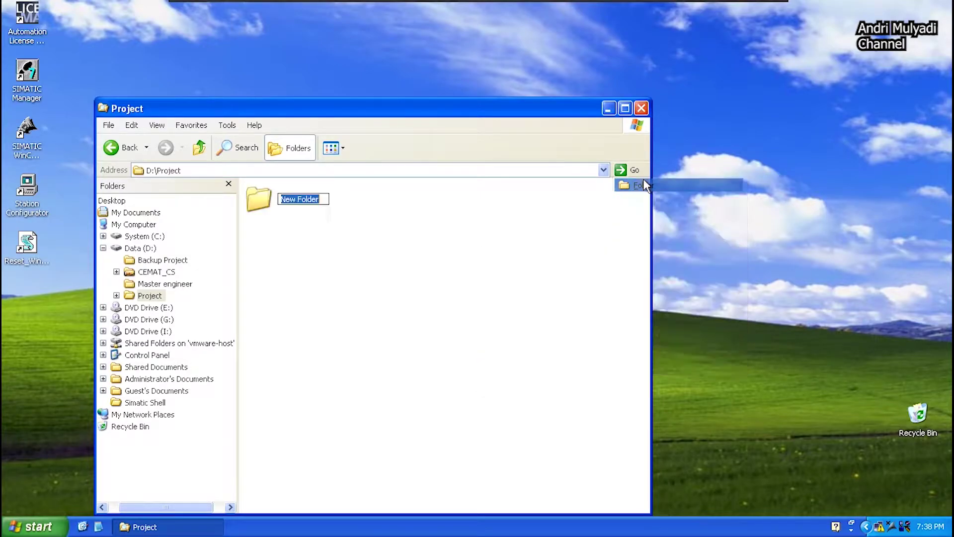
text(Simula)
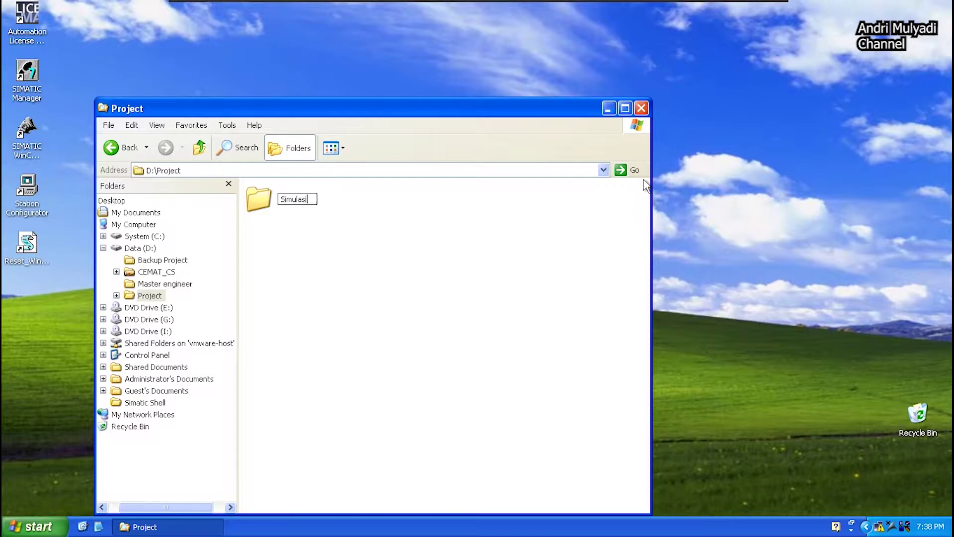
text(si)
key(Return)
key(Return)
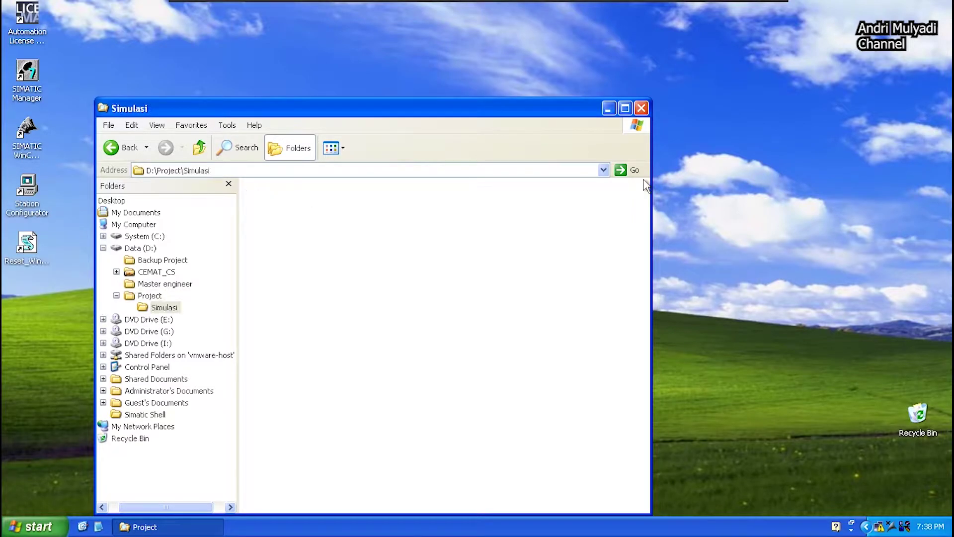
- Minimize the folder window and launch SIMATIC Manager
click(608, 111)
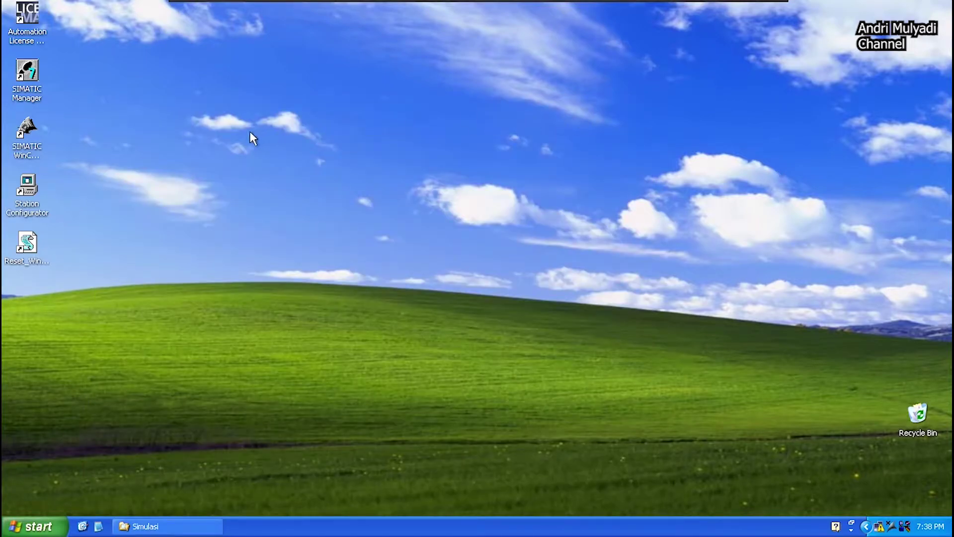
right_click(29, 82)
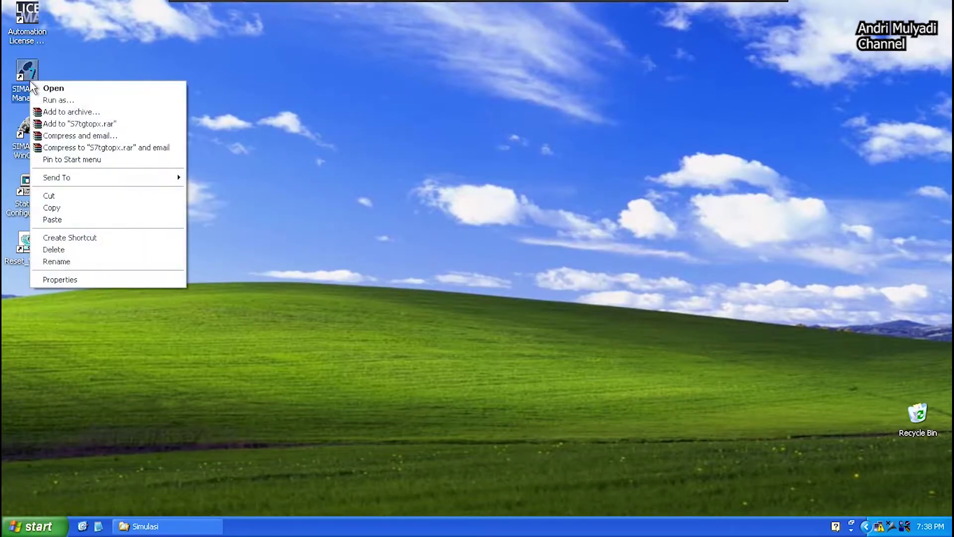
click(43, 86)
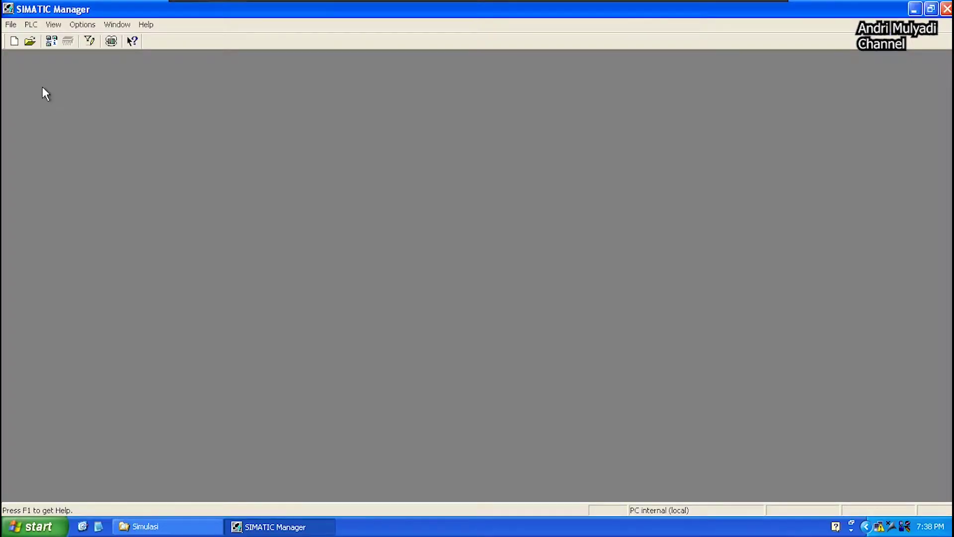
- Start a new project of type Multiproject and set its storage location to D:\Project\Simulasi
click(12, 25)
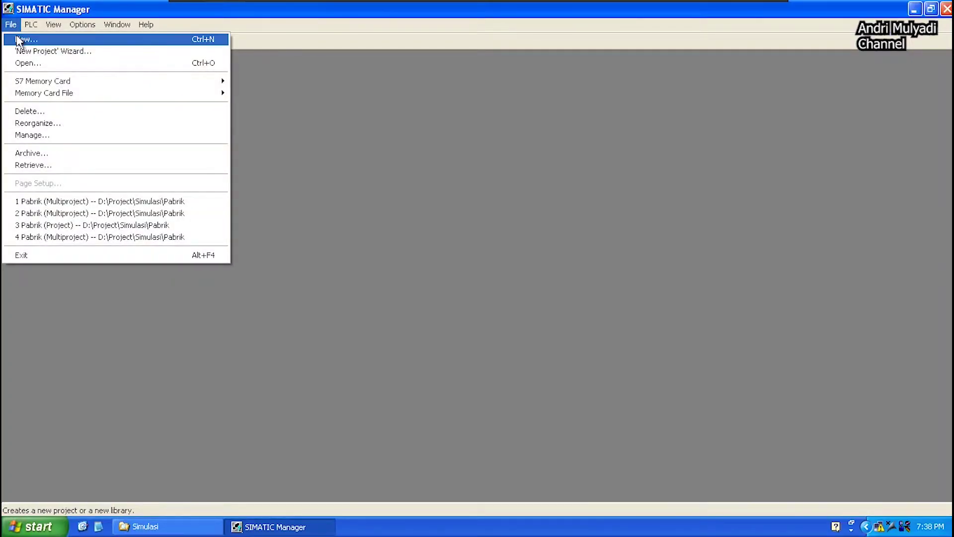
click(20, 39)
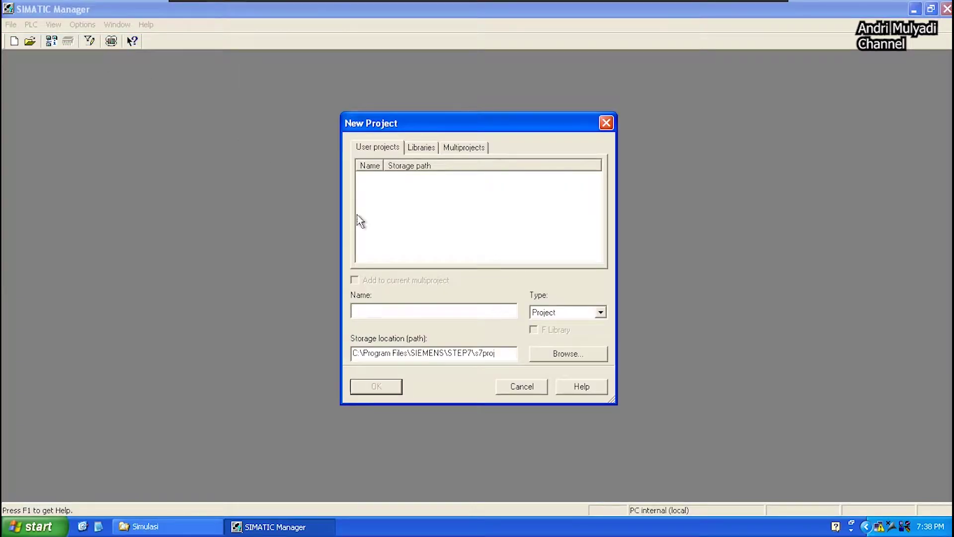
click(466, 153)
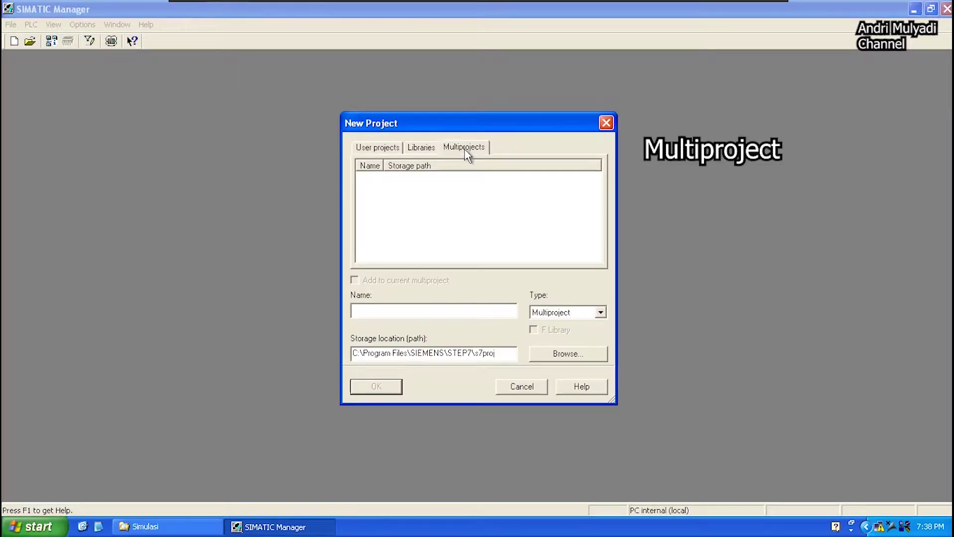
click(552, 353)
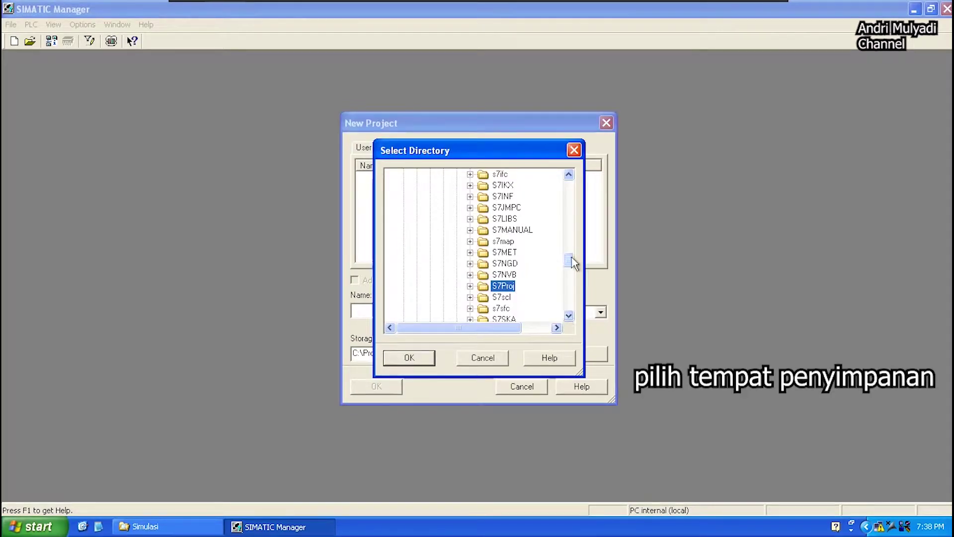
drag(570, 270, 570, 302)
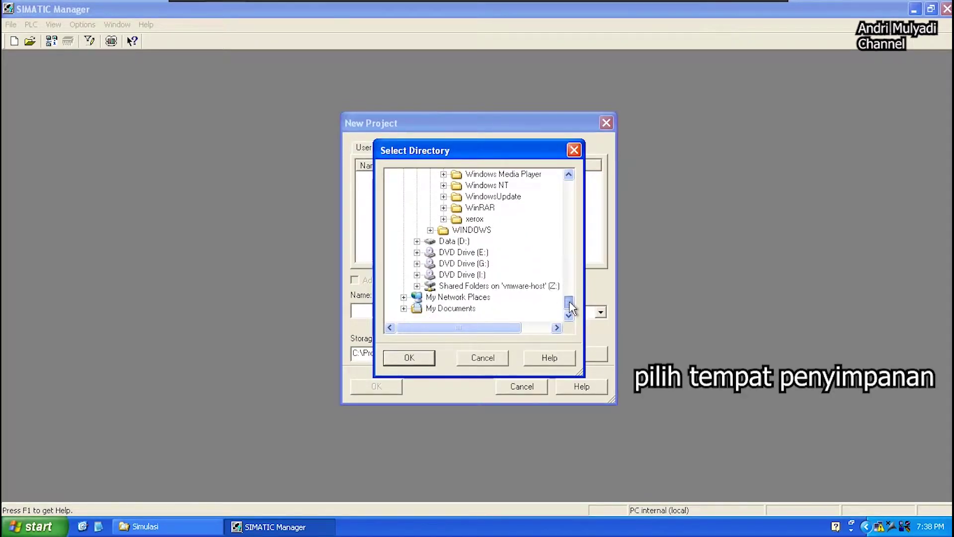
double_click(457, 242)
key(Down)
key(Down)
key(Down)
key(Down)
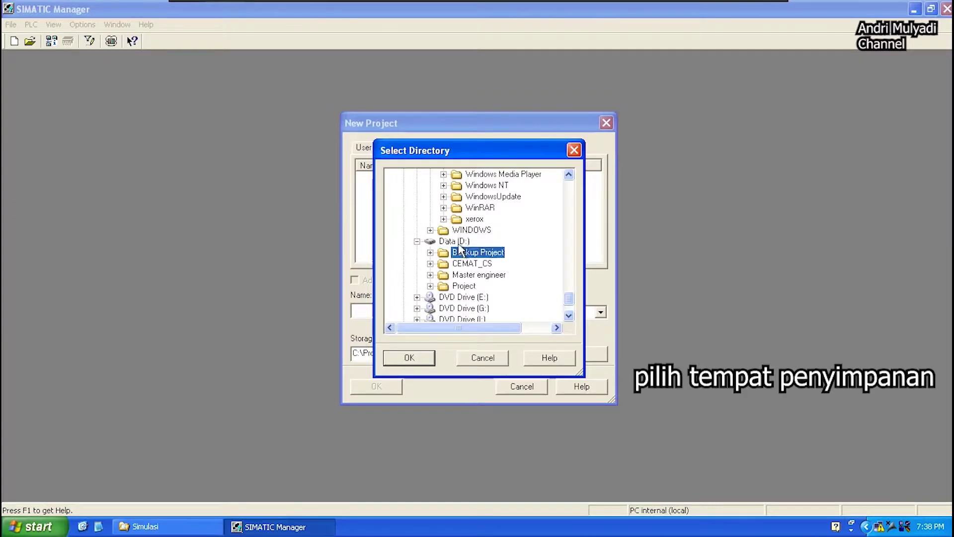
key(Right)
key(Down)
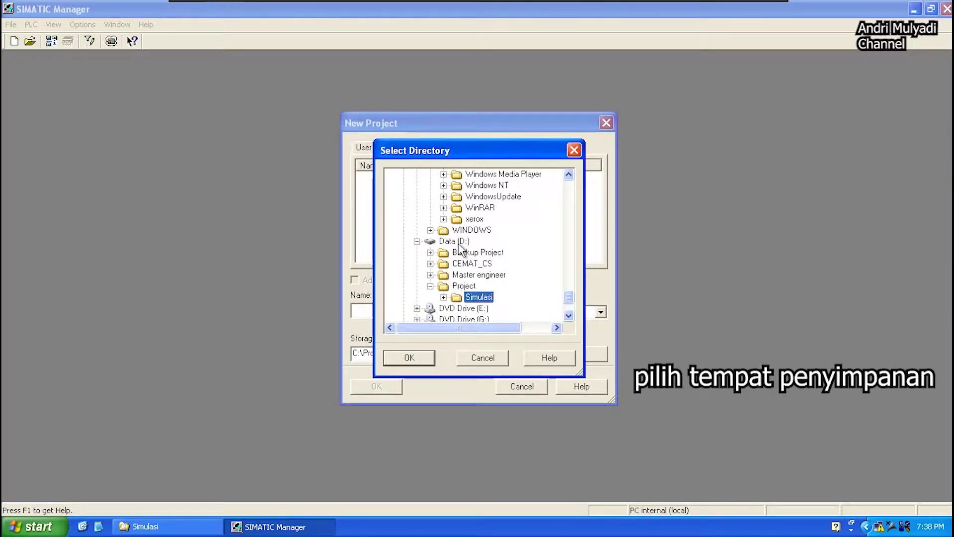
click(409, 357)
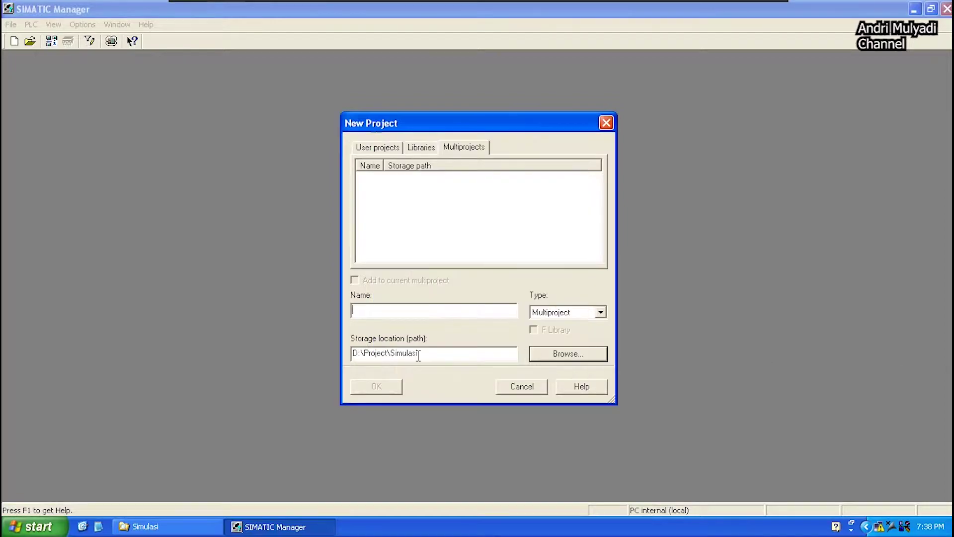
- Name the new multiproject Pabrik and create it
click(424, 312)
text(Pabrik)
click(393, 387)
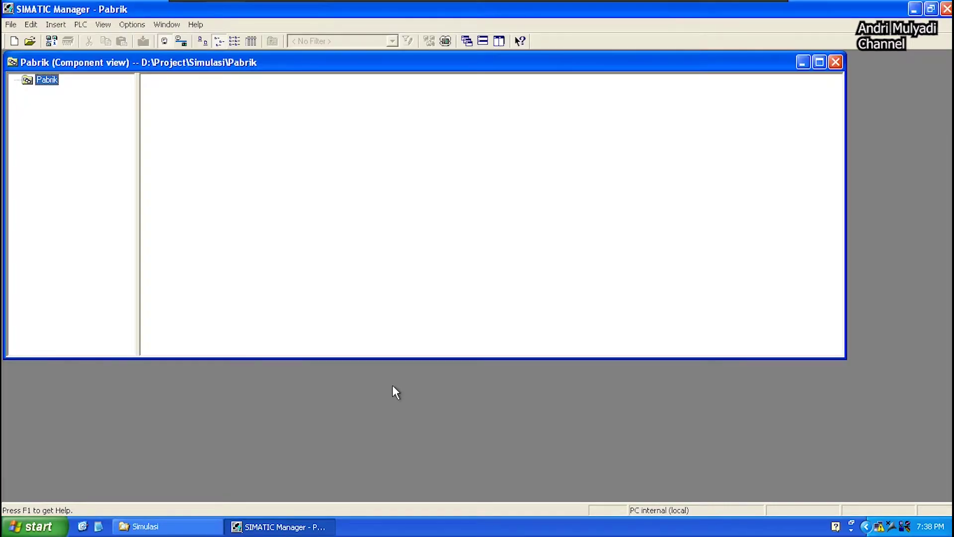
- Create a project named PLC01LC within the Pabrik multiproject, stored in D:\Project\Simulasi
right_click(47, 86)
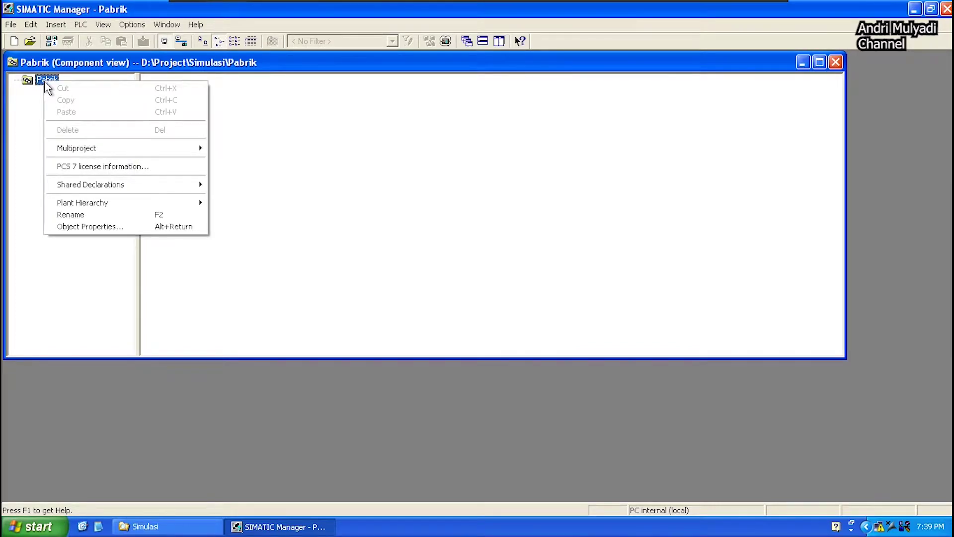
mouse_move(155, 149)
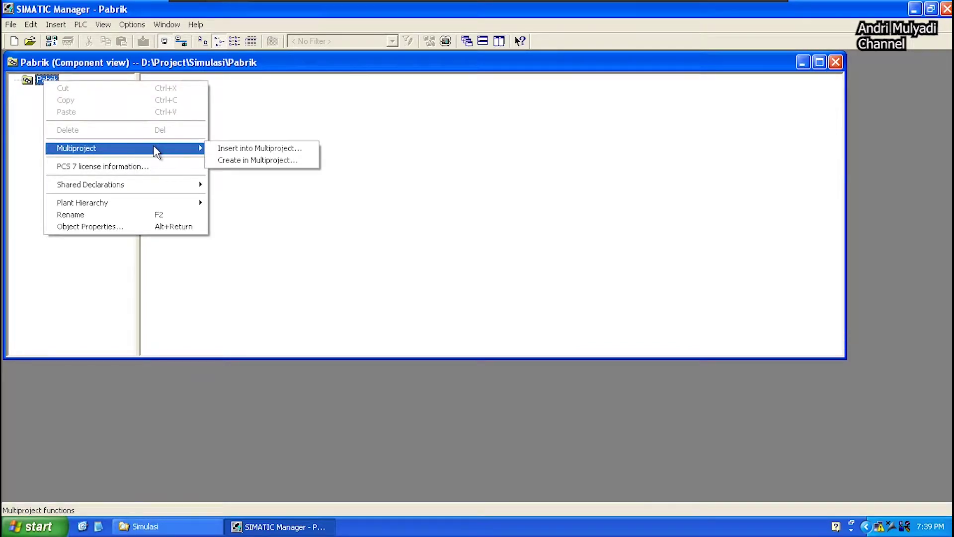
click(214, 159)
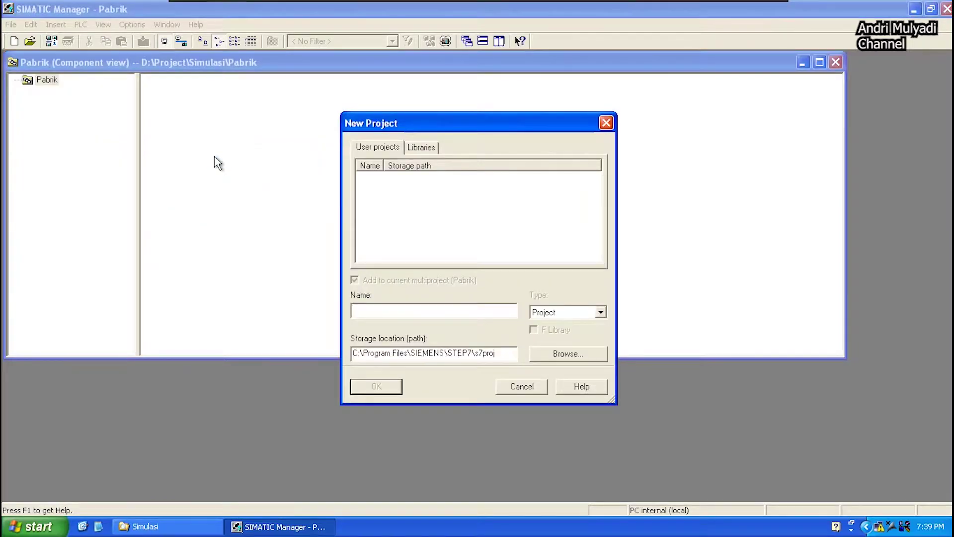
click(544, 353)
drag(568, 261, 569, 304)
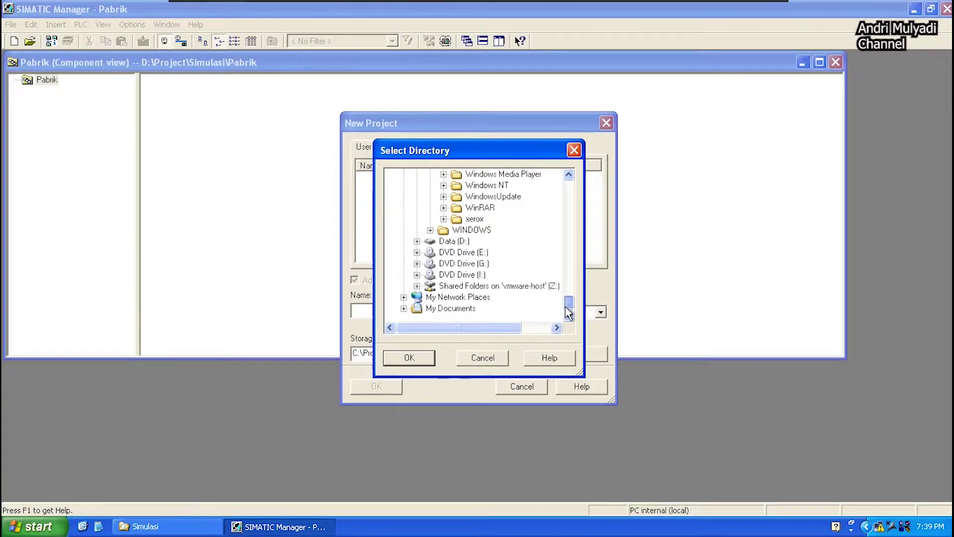
click(455, 242)
key(Right)
key(Down)
key(Down)
key(Down)
key(Down)
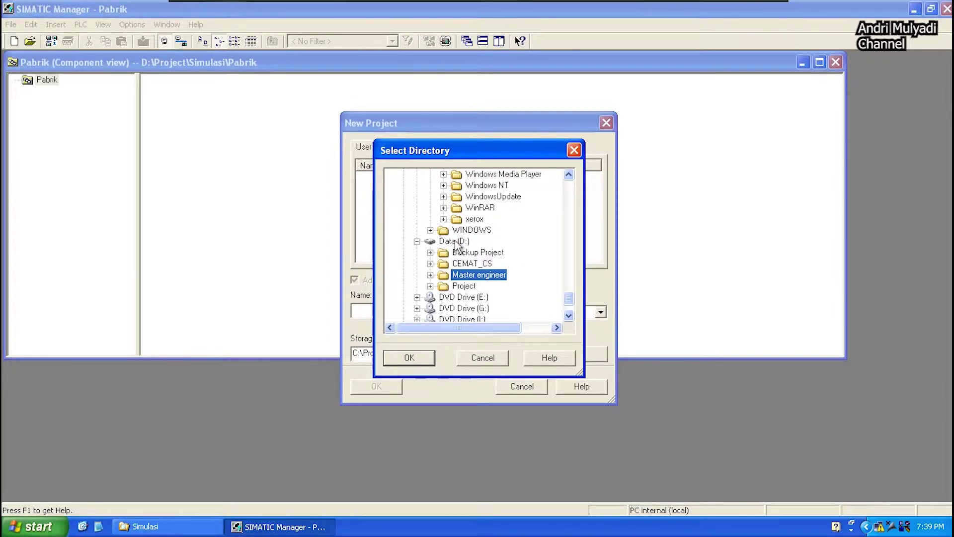
key(Right)
key(Down)
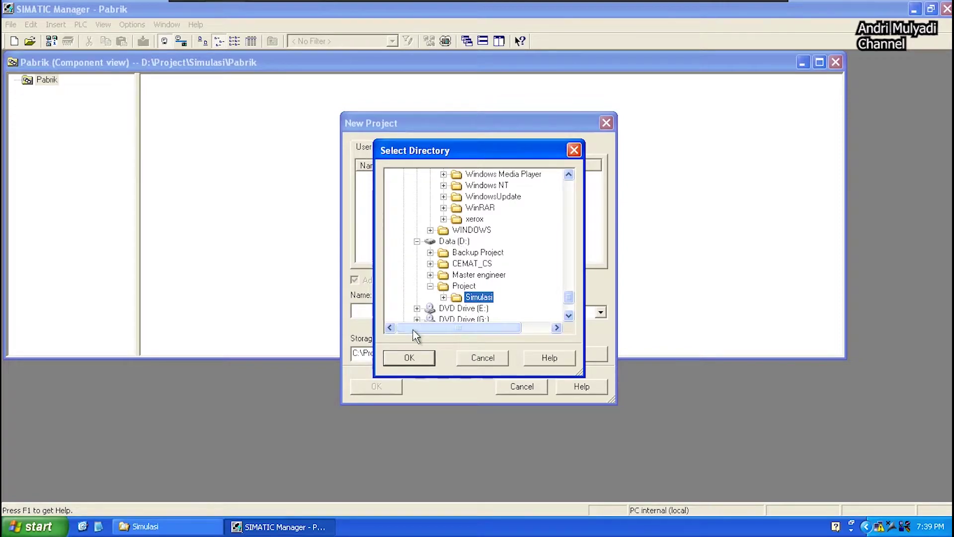
click(406, 357)
text(PLC01LC)
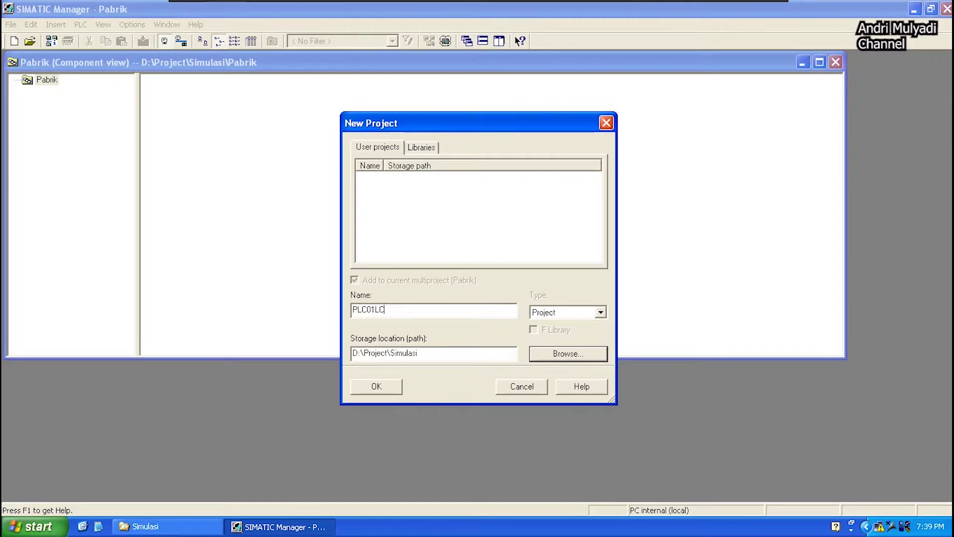
click(383, 392)
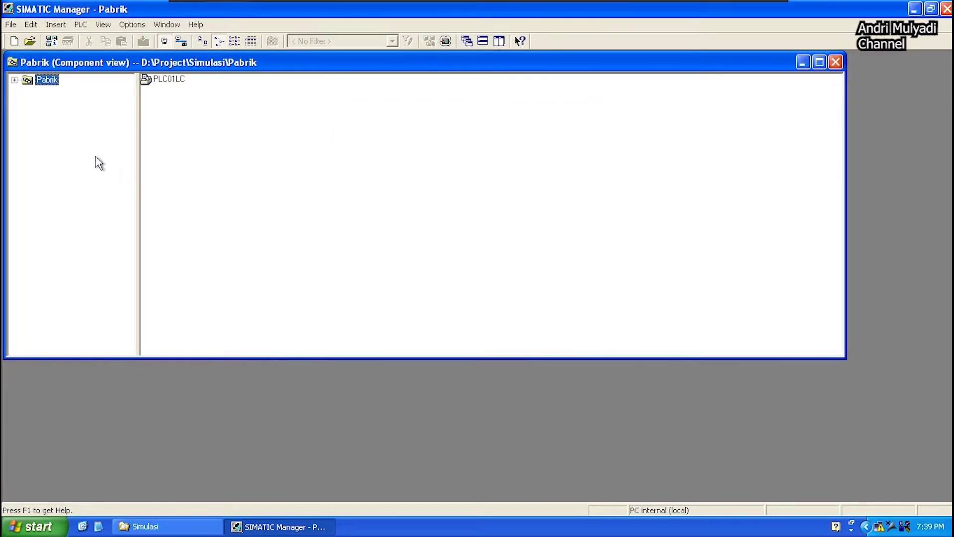
- Create a second project named OS_ENG within the Pabrik multiproject
right_click(46, 84)
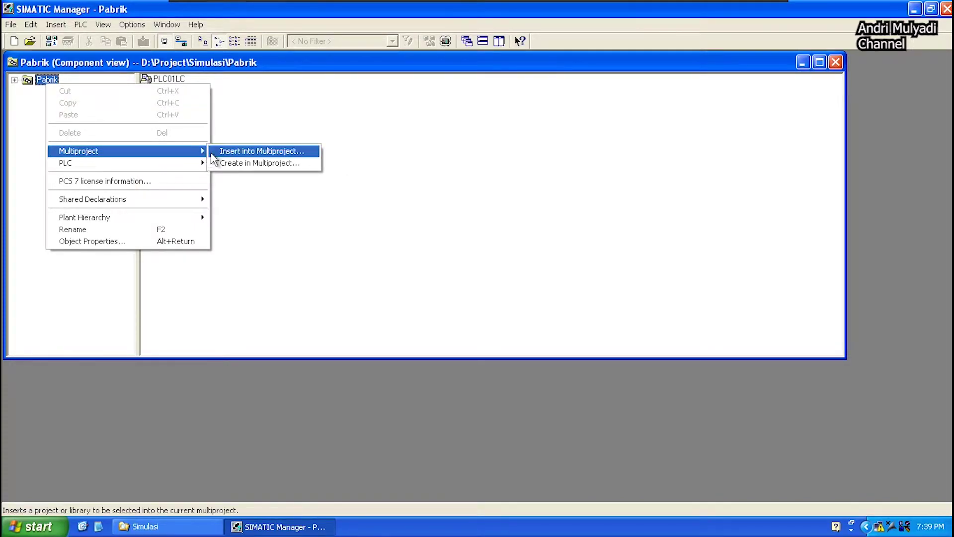
click(224, 162)
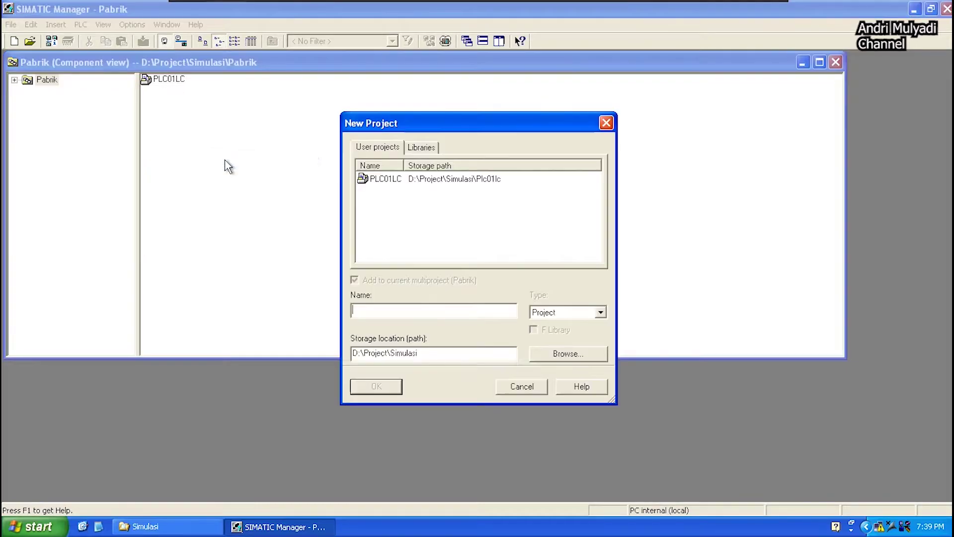
click(424, 315)
text(OS_ENG)
click(392, 390)
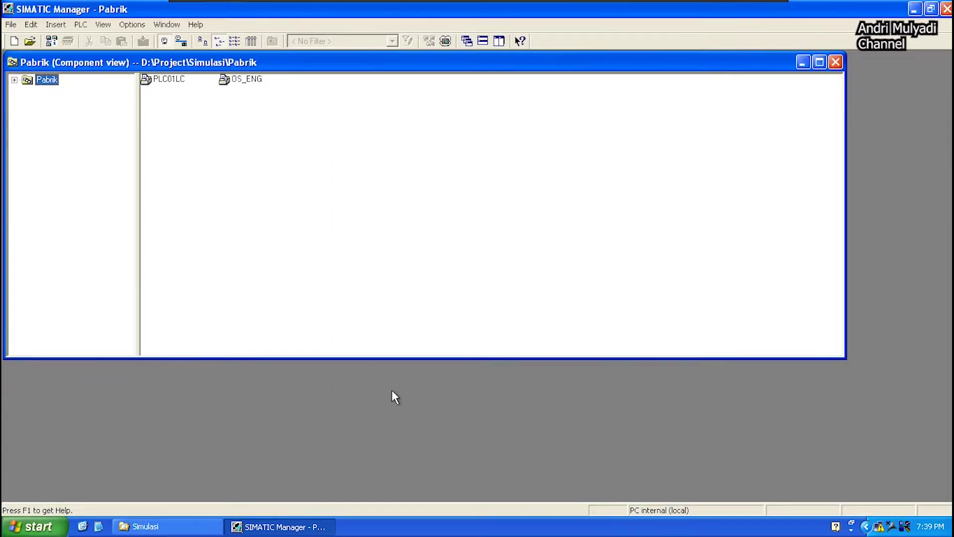
- Start a new library within the Pabrik multiproject and name it Pabrik_Library
right_click(49, 82)
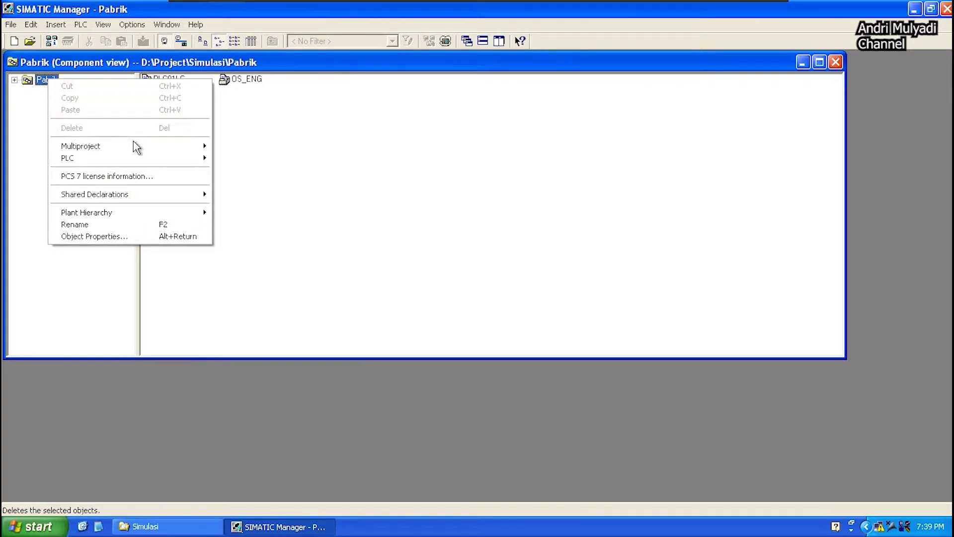
mouse_move(141, 148)
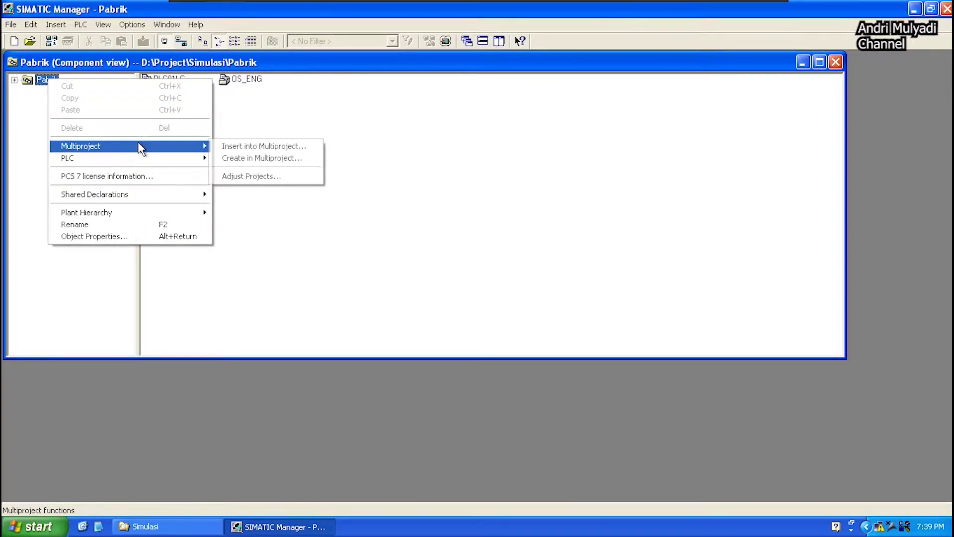
click(221, 158)
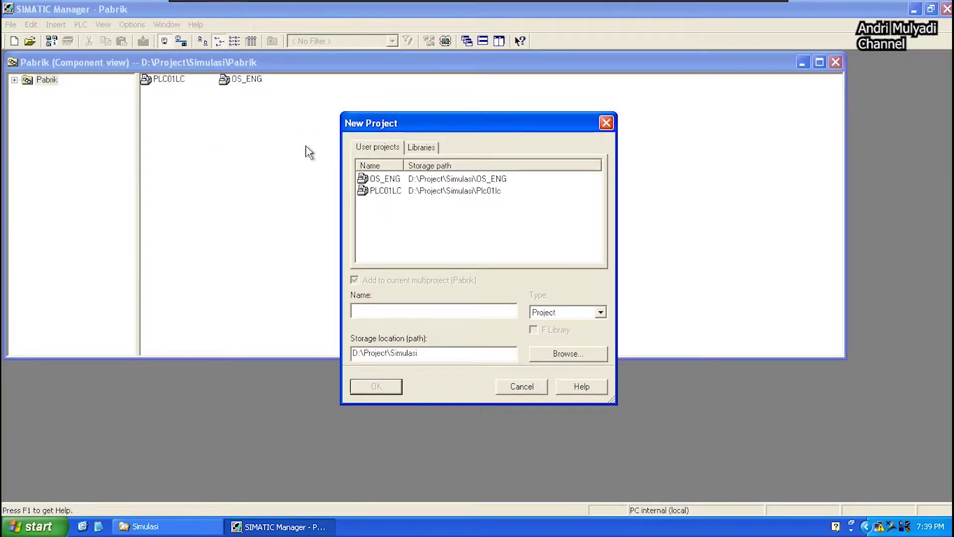
click(412, 148)
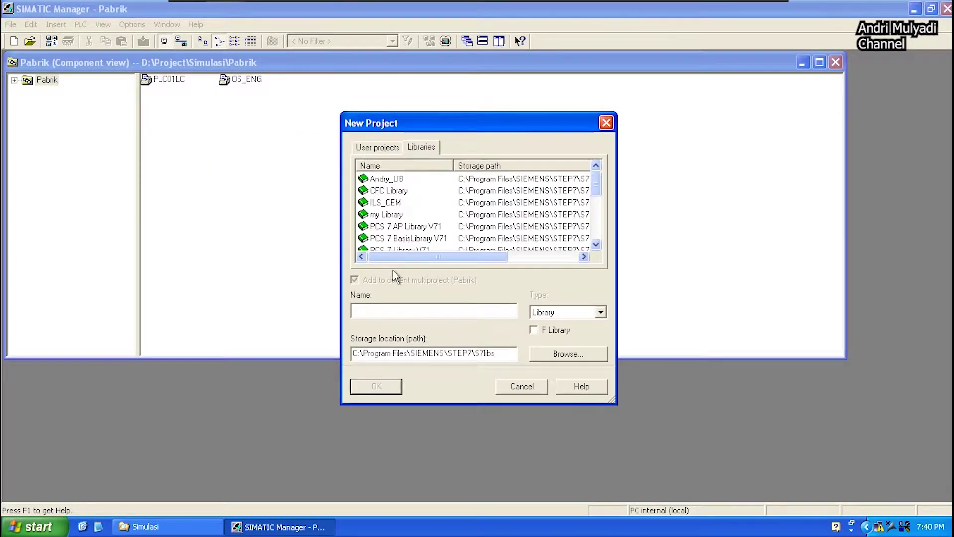
click(383, 192)
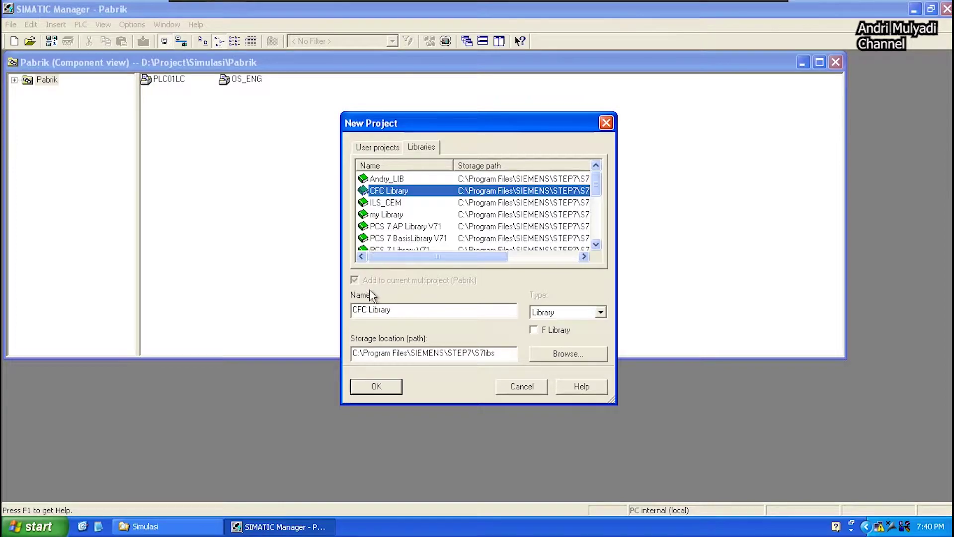
drag(369, 308, 355, 309)
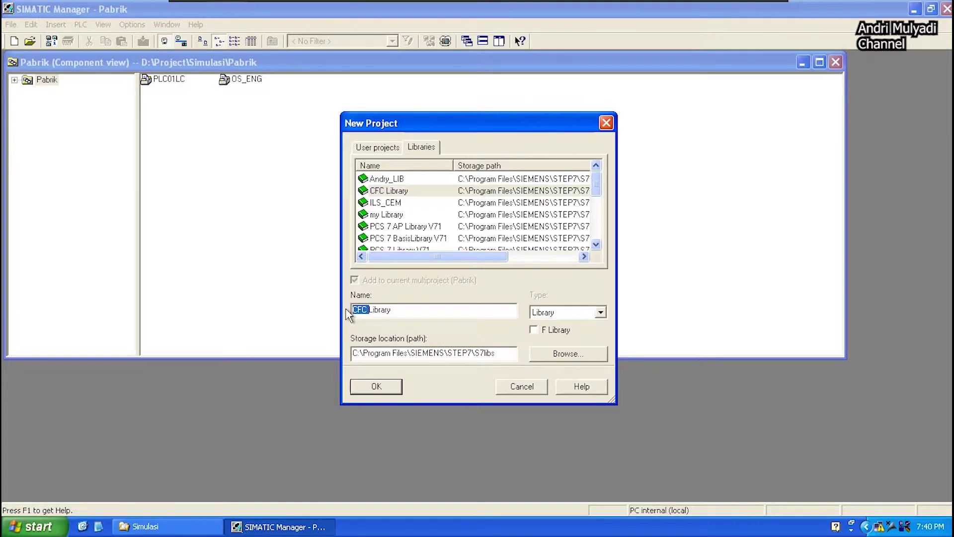
text(PA)
key(BackSpace)
text(abrik_)
- Set the new library's storage location to D:\Project\Simulasi and create the library
click(571, 354)
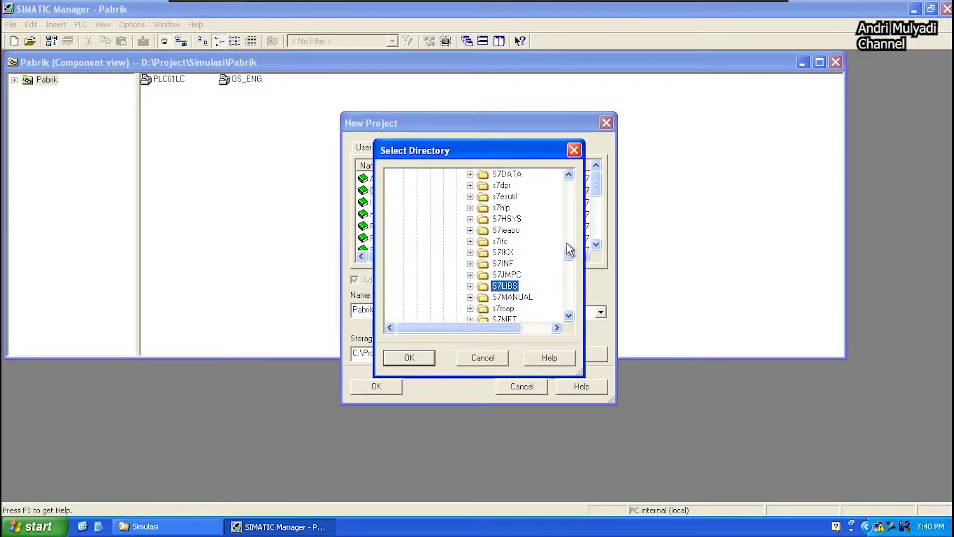
drag(569, 255, 570, 312)
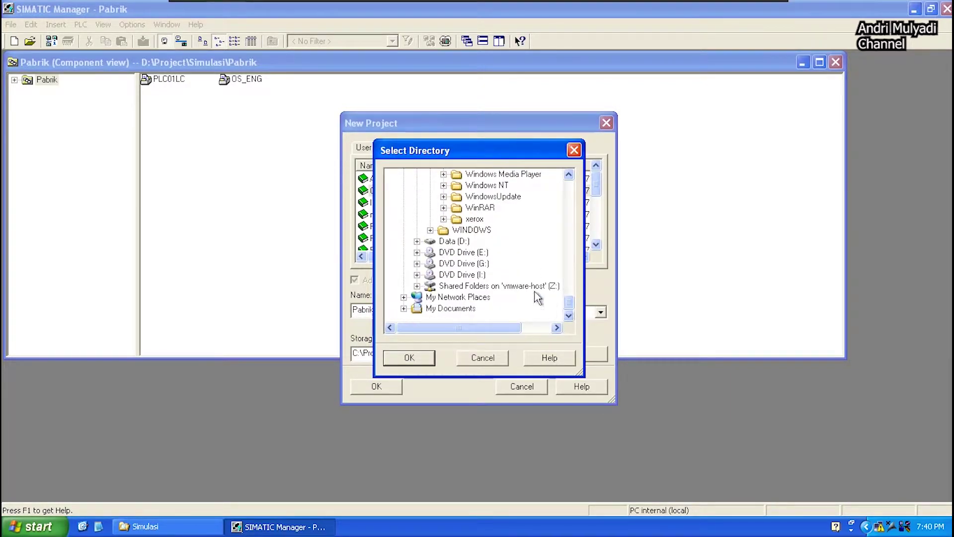
click(458, 242)
key(Right)
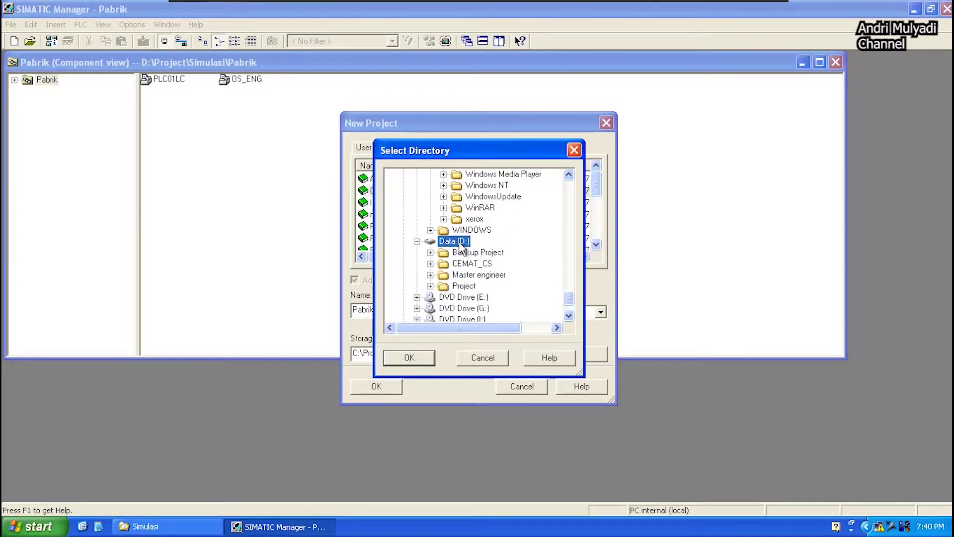
key(Down)
key(Down)
key(Down)
key(Down)
key(Right)
key(Down)
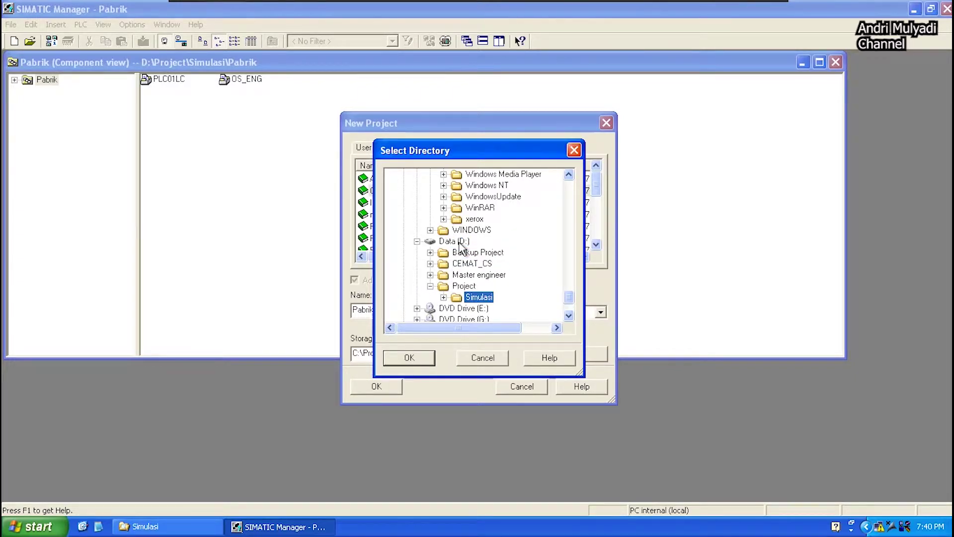
click(409, 358)
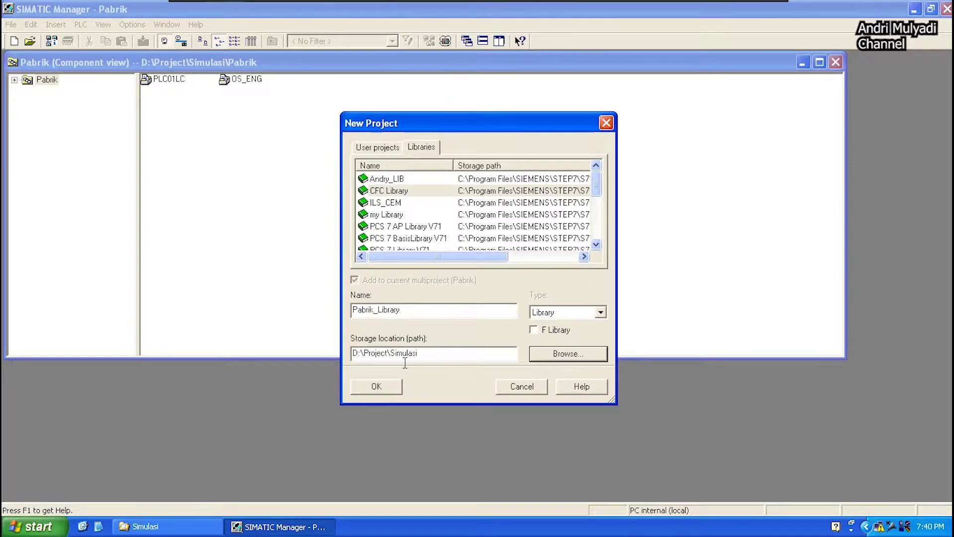
click(377, 386)
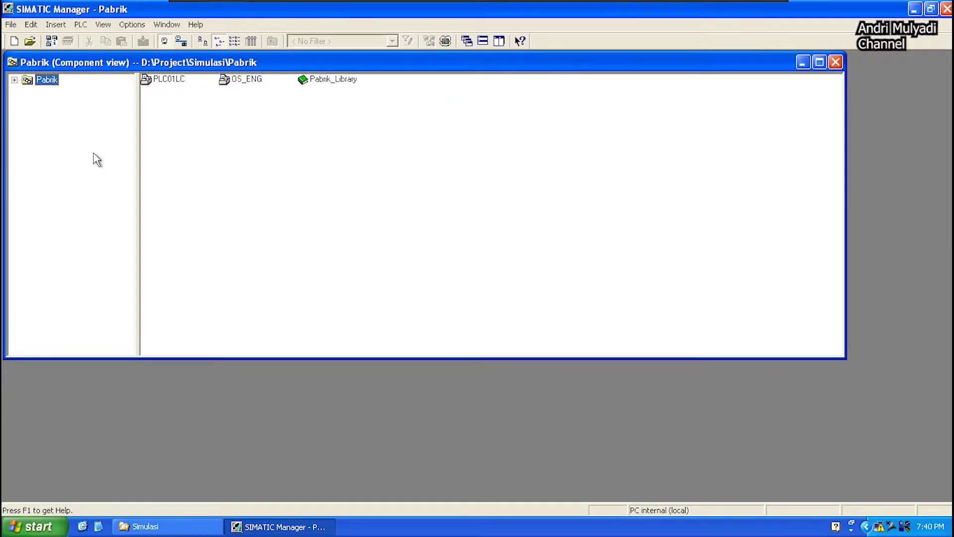
- Define Pabrik_Library as the master data library of the Pabrik multiproject
click(14, 80)
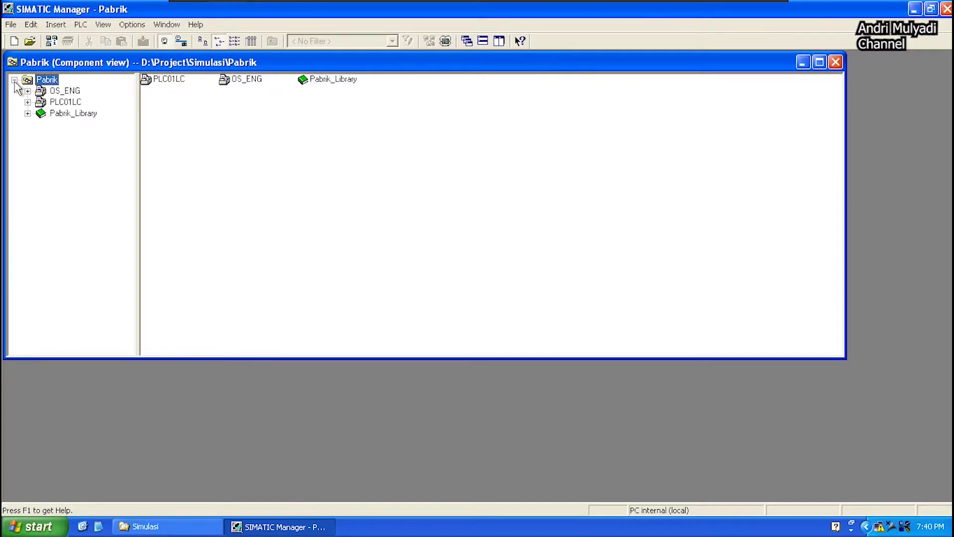
click(55, 114)
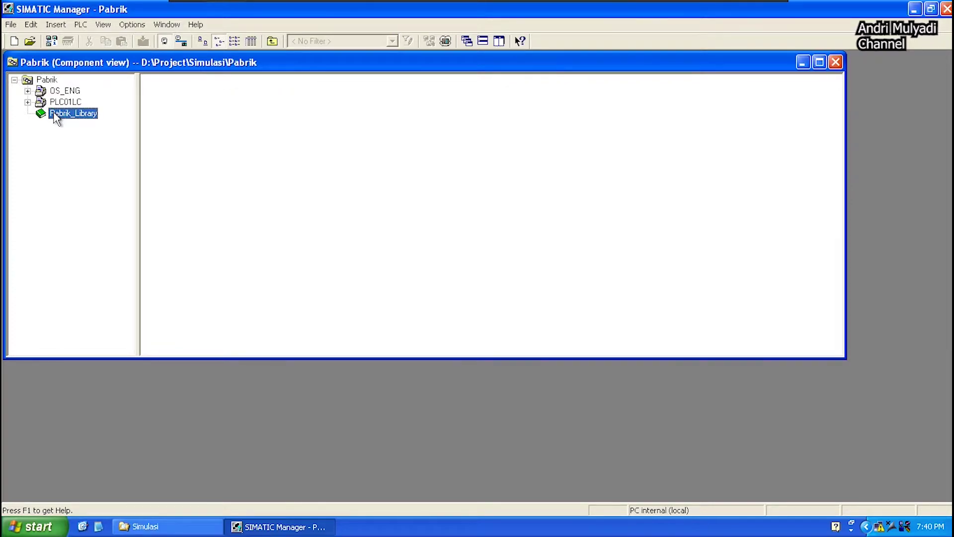
right_click(57, 119)
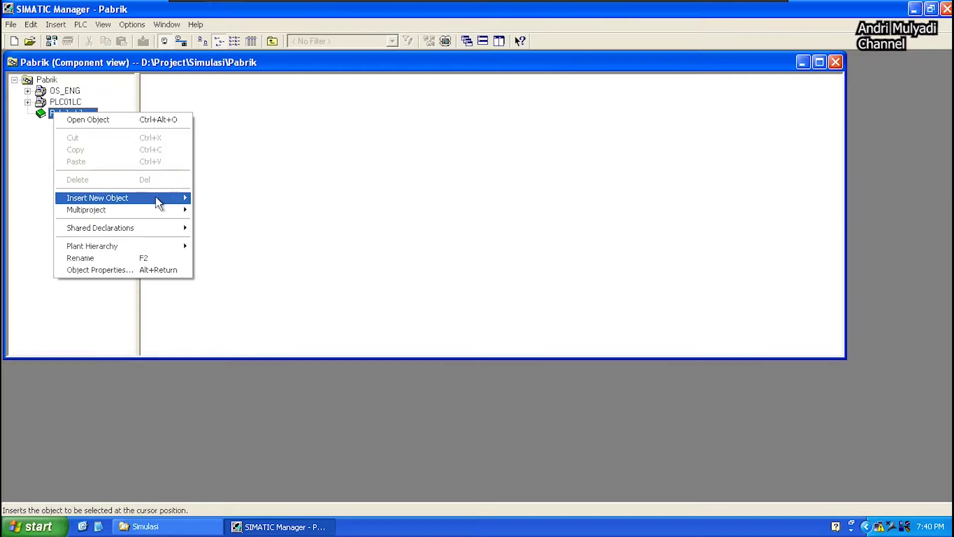
mouse_move(159, 202)
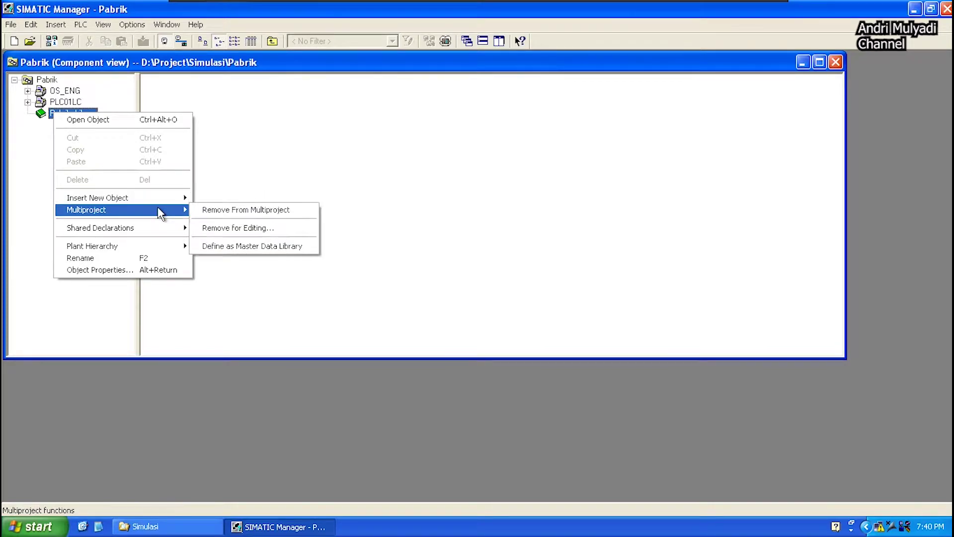
click(203, 246)
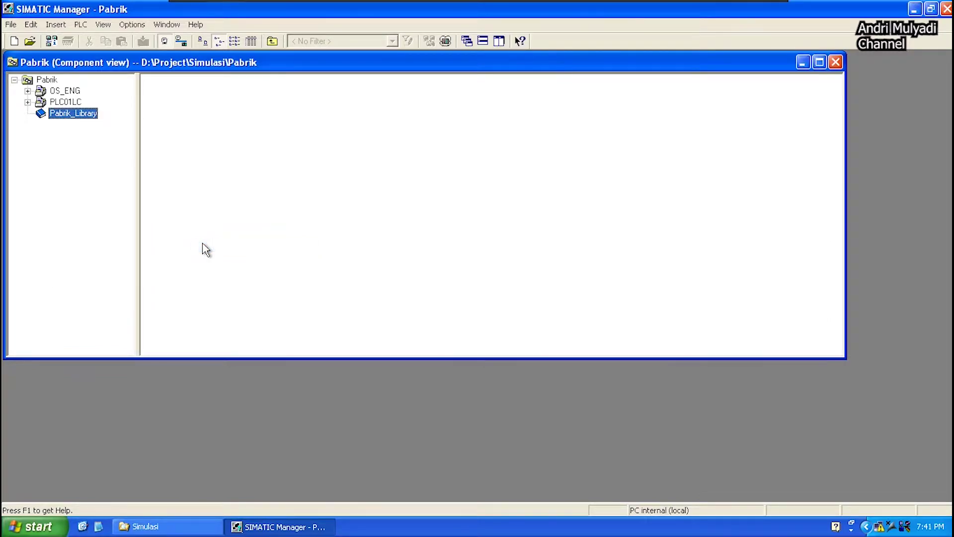
- Insert a SIMATIC 400 station into the PLC01LC project and name it Limestone
click(79, 104)
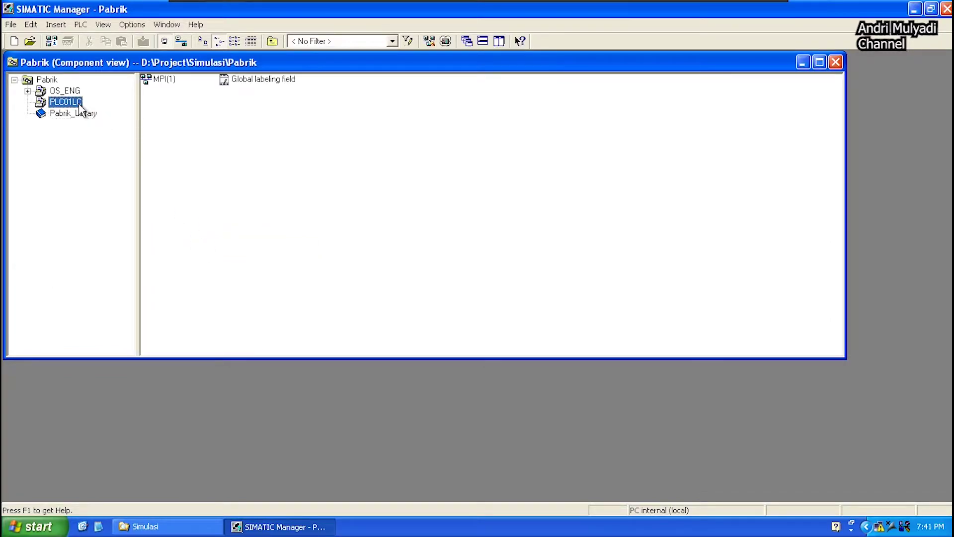
click(64, 25)
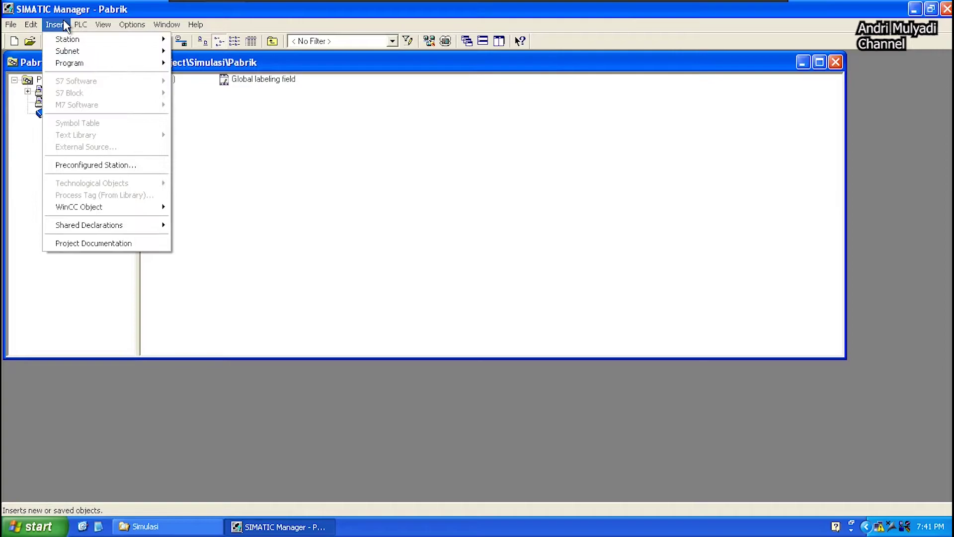
mouse_move(74, 41)
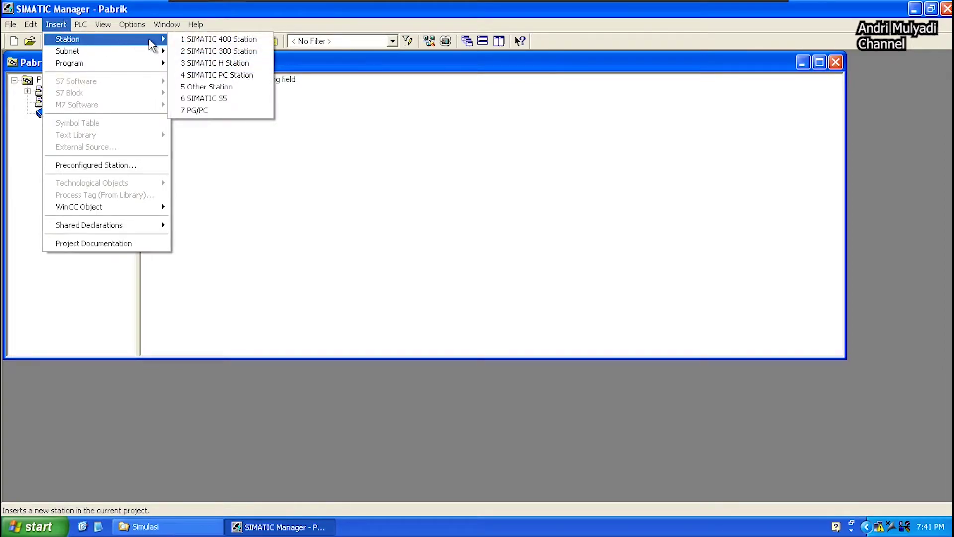
click(183, 39)
text(Lime)
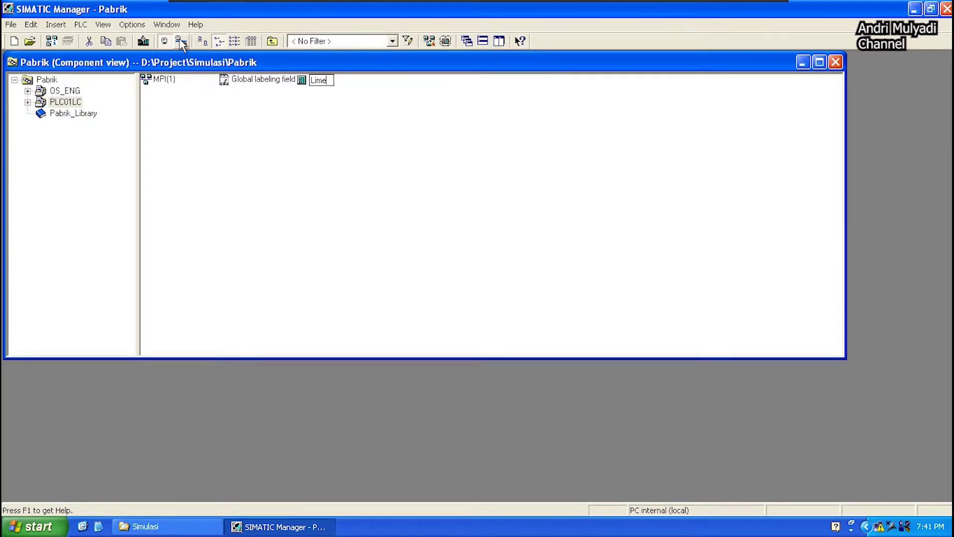
text(stone)
key(Return)
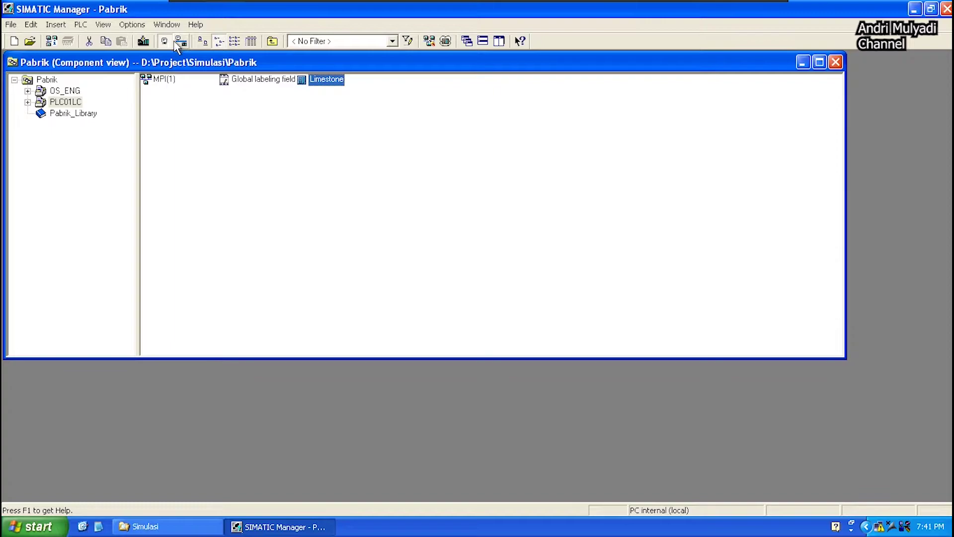
- Open the hardware configuration of the Limestone station in HW Config
click(27, 102)
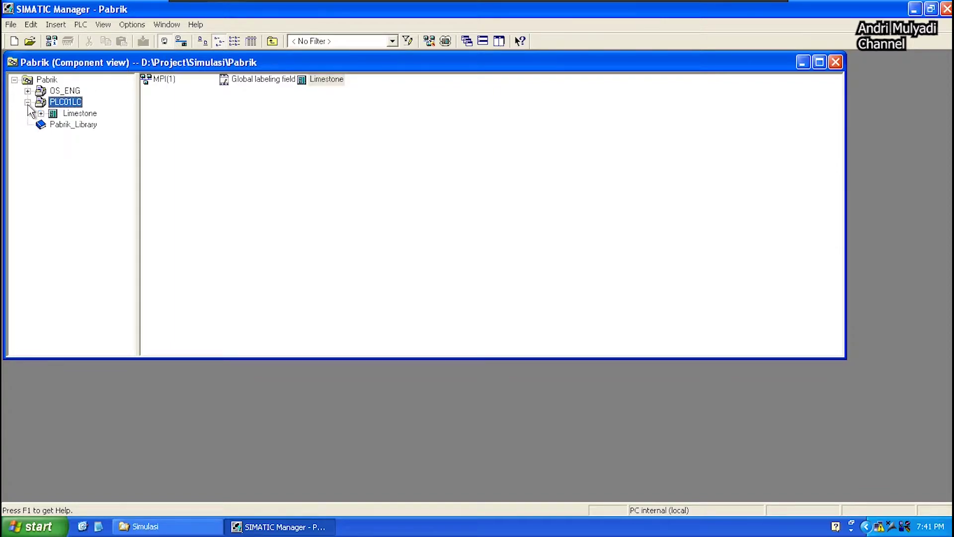
click(65, 113)
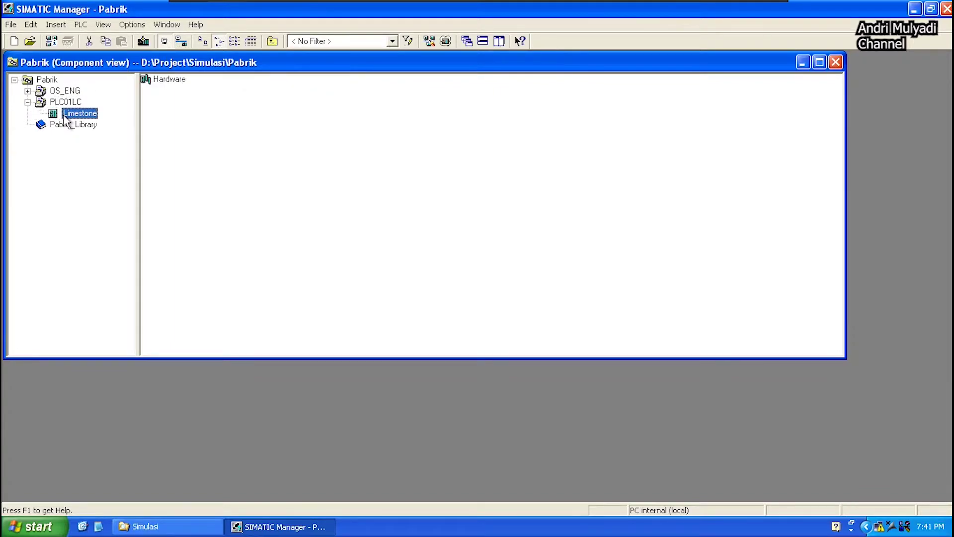
right_click(155, 80)
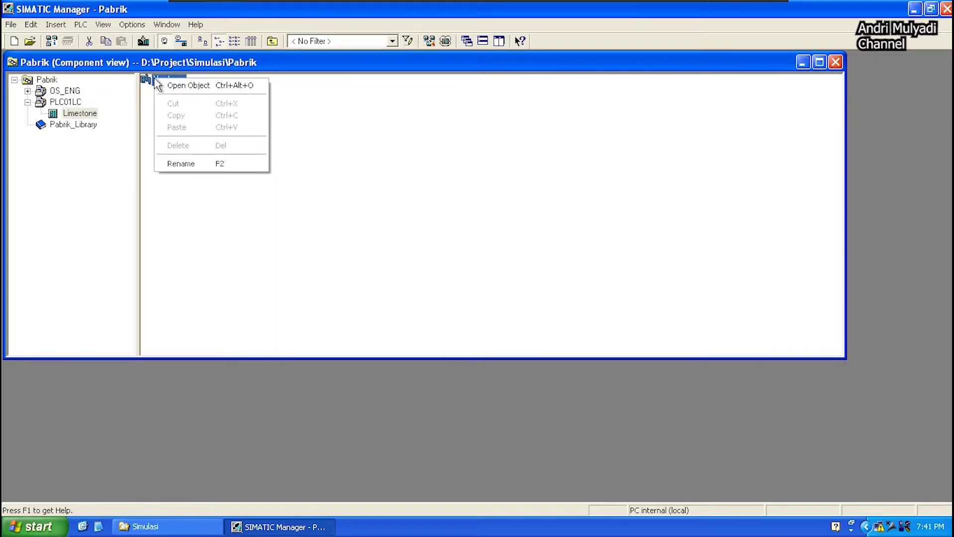
click(161, 84)
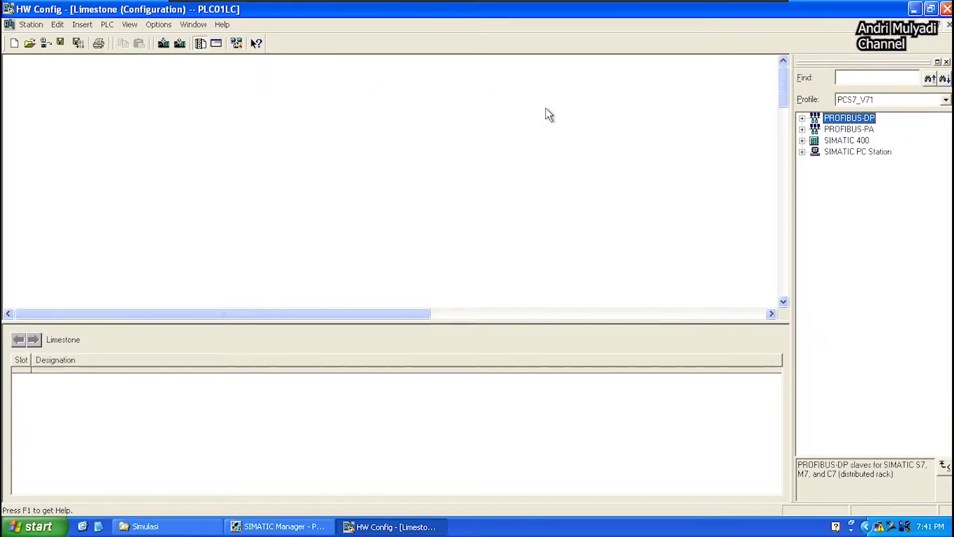
- Add a UR2-H rack from the SIMATIC 400 racks to the Limestone station and enlarge its window to show all slots
click(802, 140)
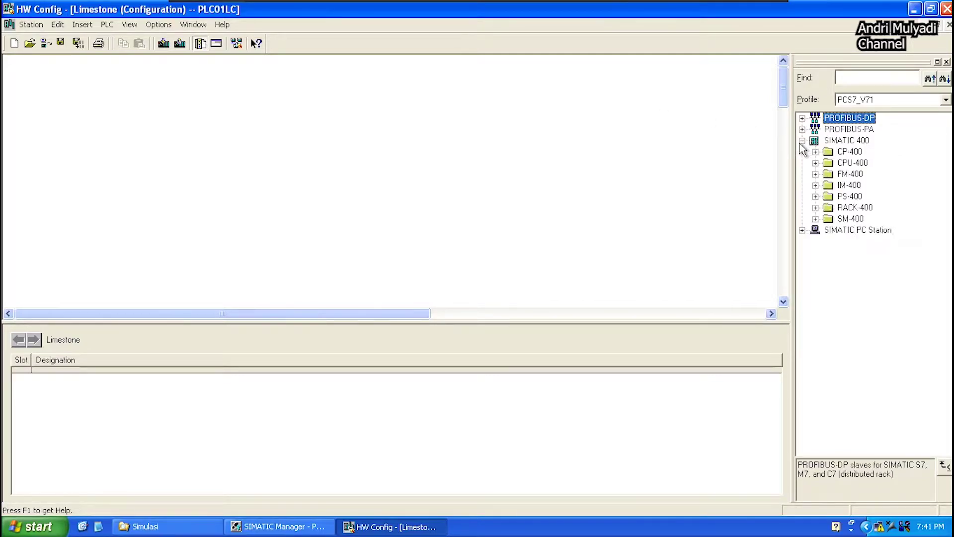
click(815, 208)
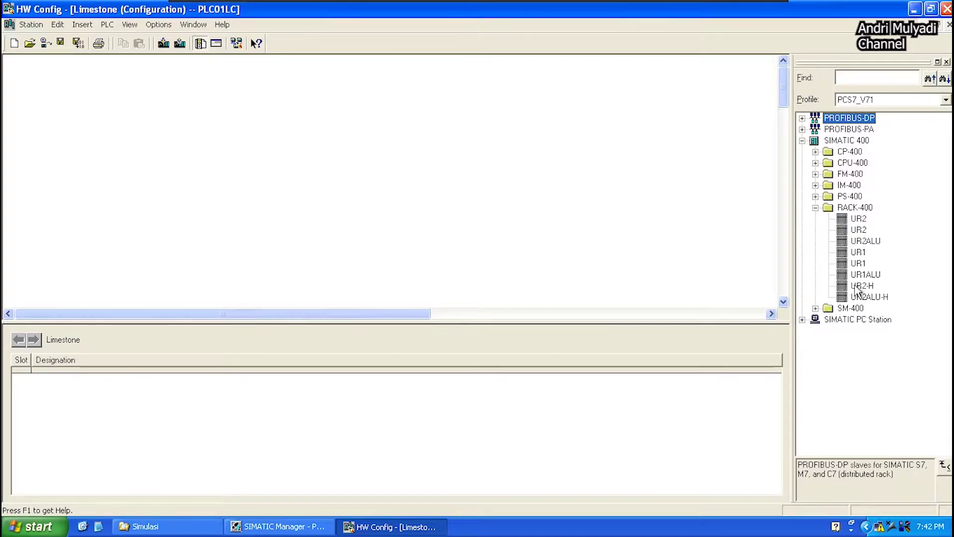
click(857, 286)
double_click(858, 286)
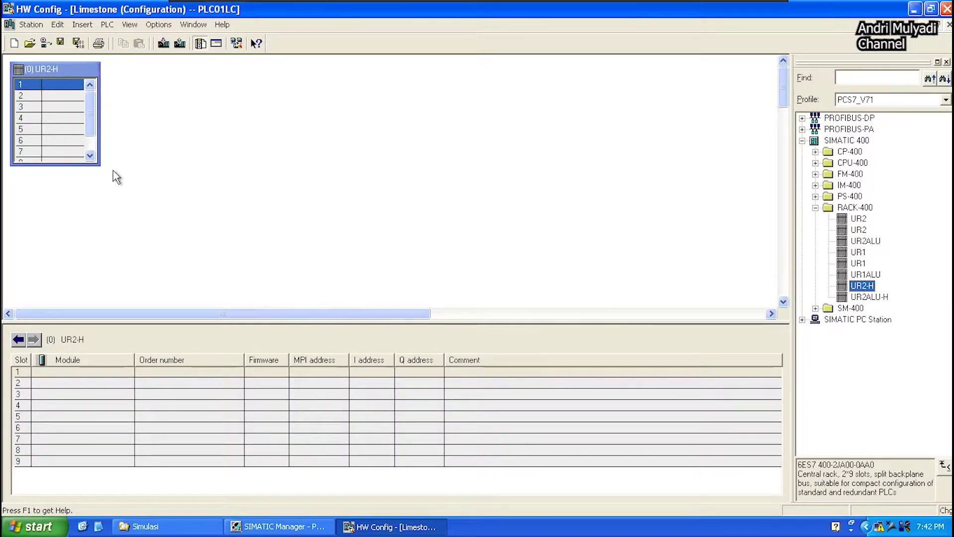
drag(99, 161, 426, 278)
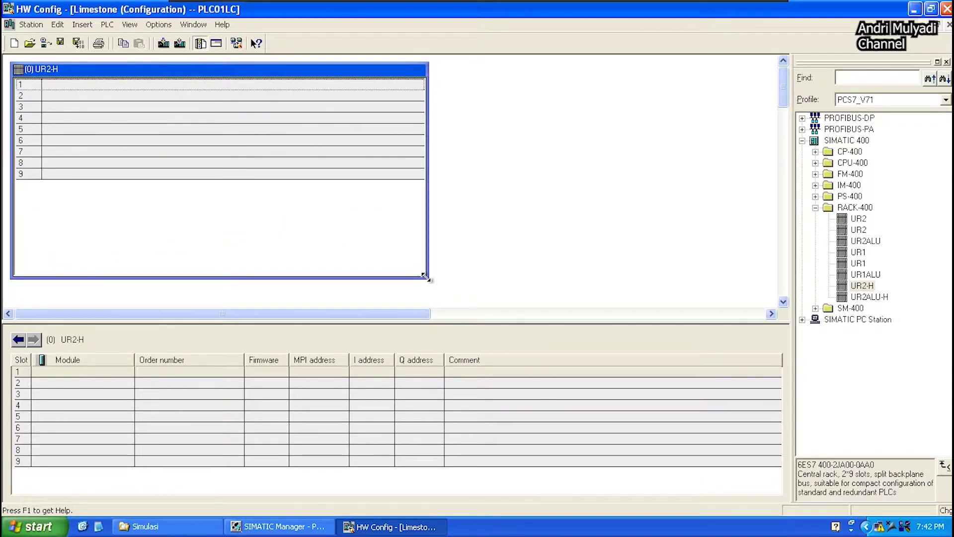
- Place a standard PS 405 10A power supply (6ES7 405-0KA02-0AA0) in slot 1 of the UR2-H rack
click(815, 208)
click(816, 197)
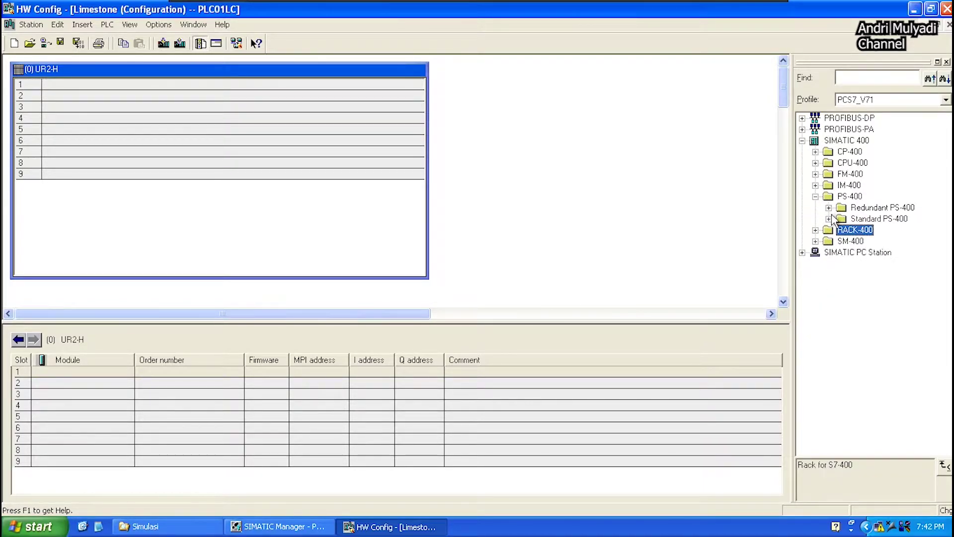
click(829, 220)
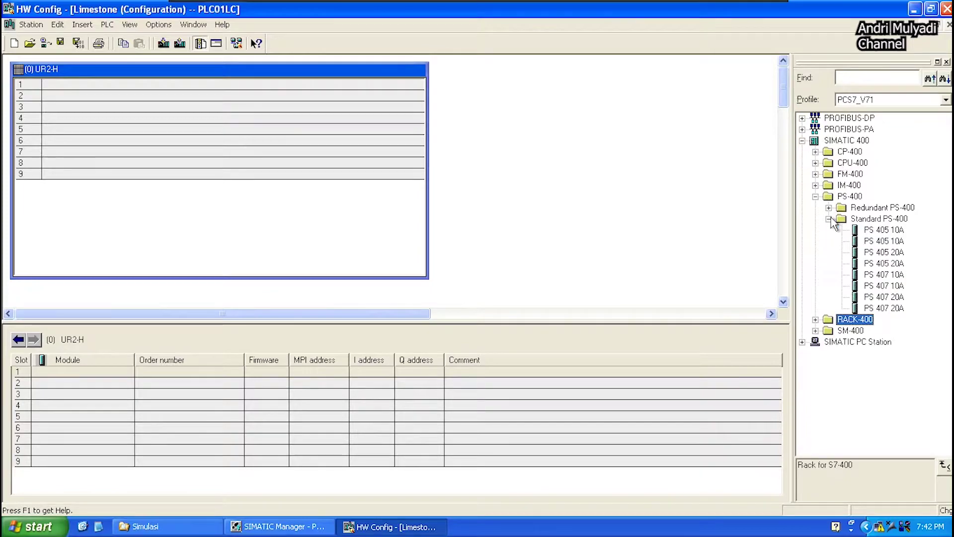
click(863, 242)
drag(861, 244, 395, 88)
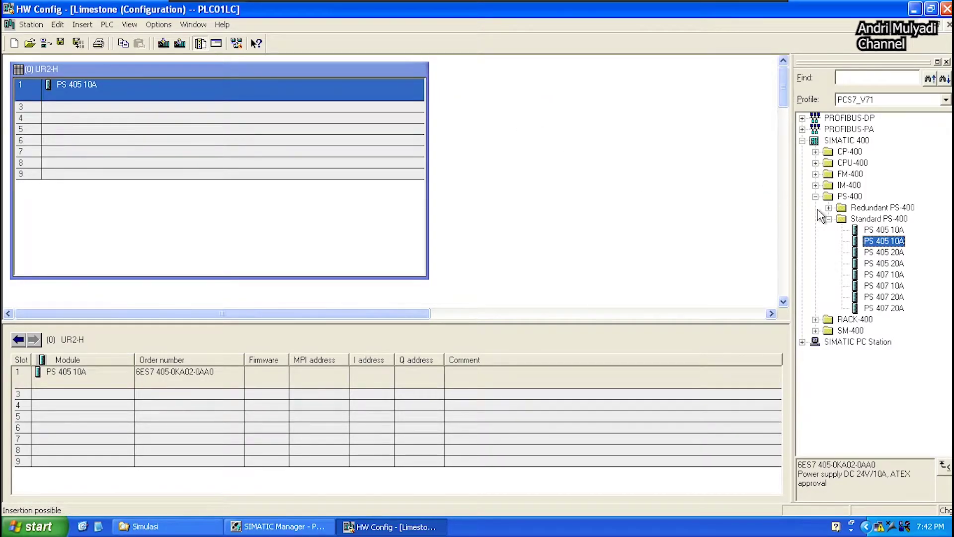
- Place a CPU 416-3 DP (6ES7 416-3XR05-0AB0, firmware V5.2) in slot 3 of the UR2-H rack
click(829, 218)
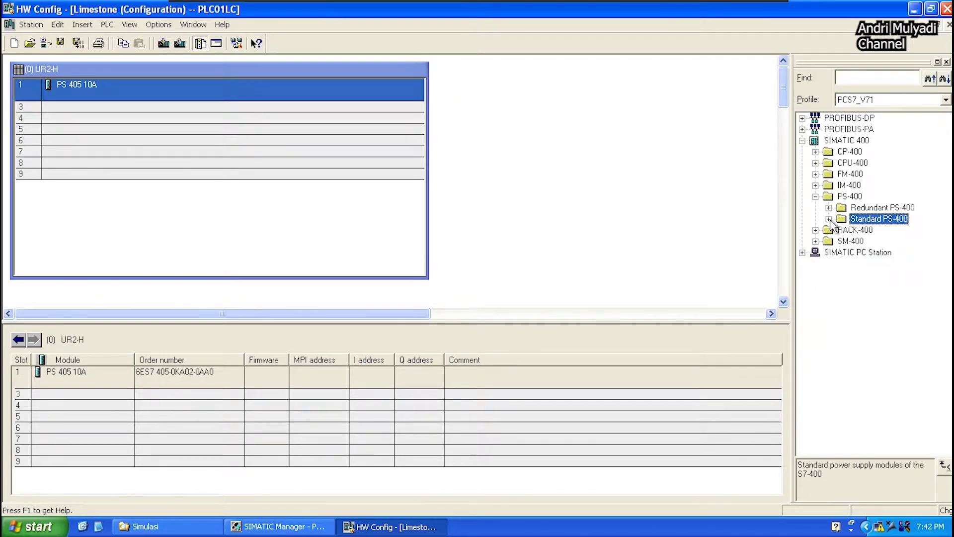
click(816, 196)
click(815, 163)
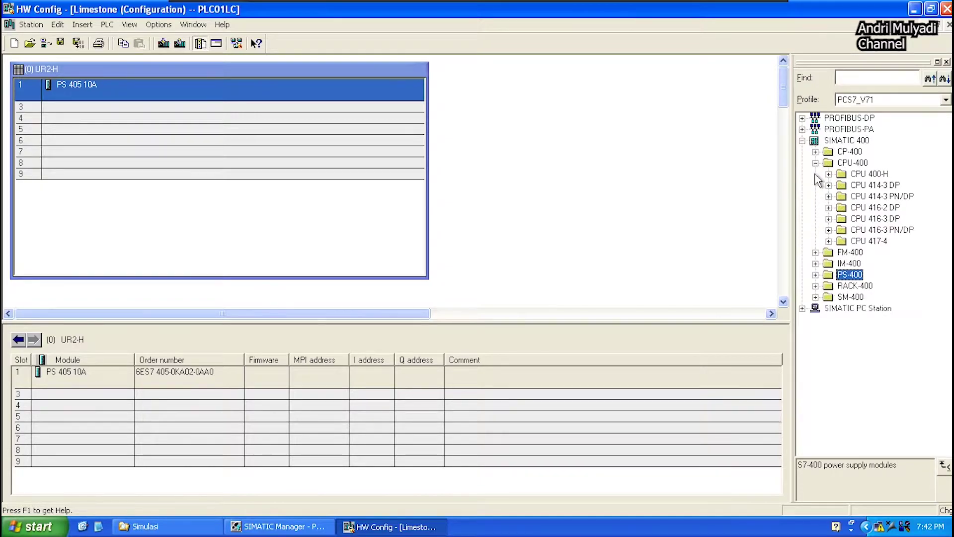
click(828, 219)
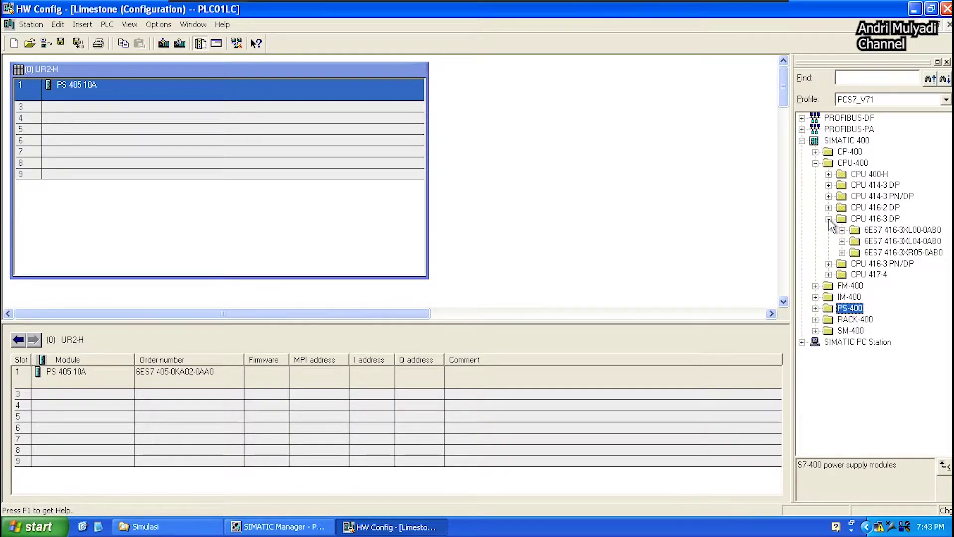
click(842, 252)
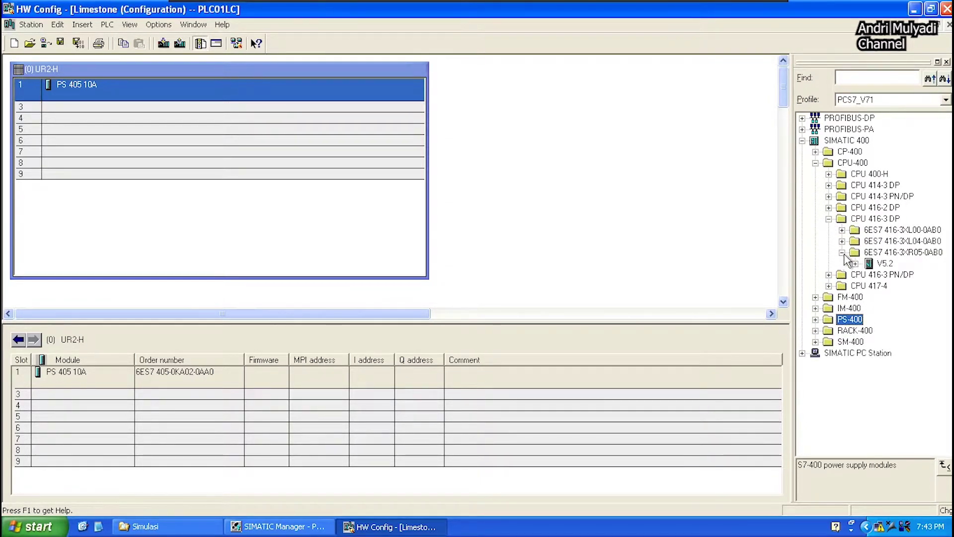
click(883, 263)
drag(877, 264, 407, 106)
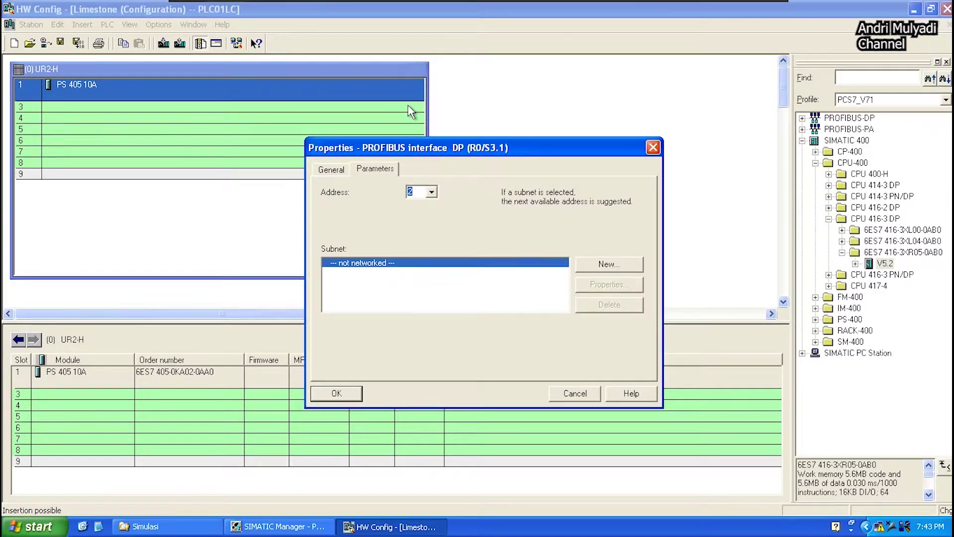
- Network the CPU's DP interface at address 2 on a new PROFIBUS subnet with default settings
click(600, 267)
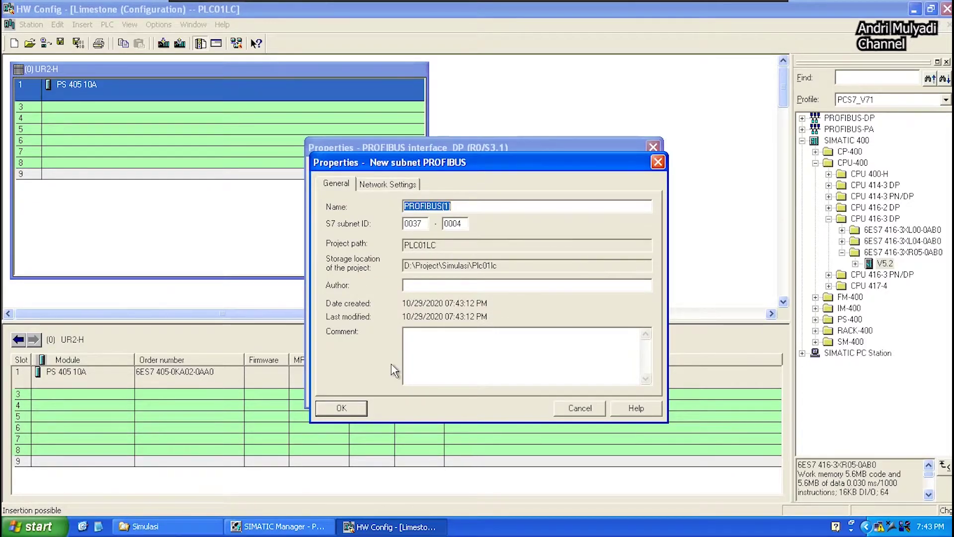
click(353, 409)
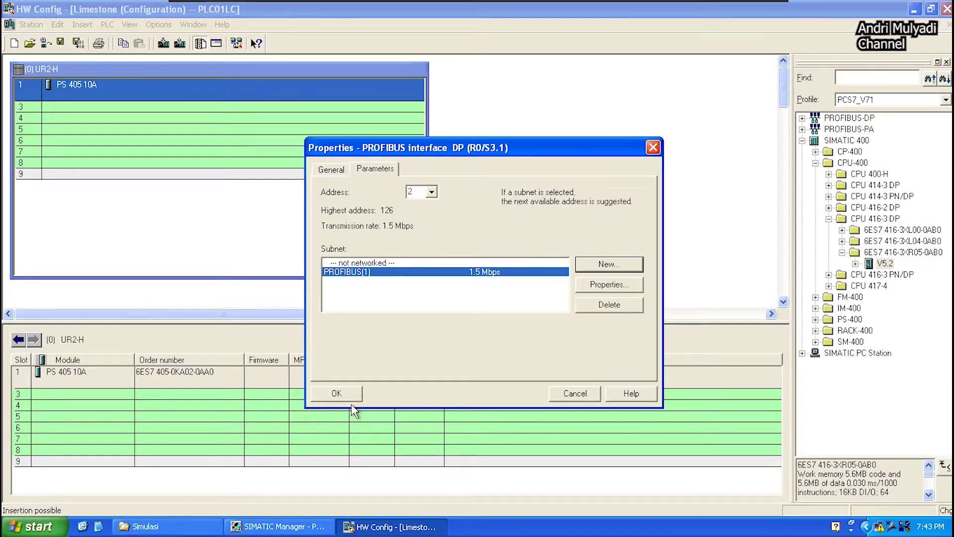
click(338, 394)
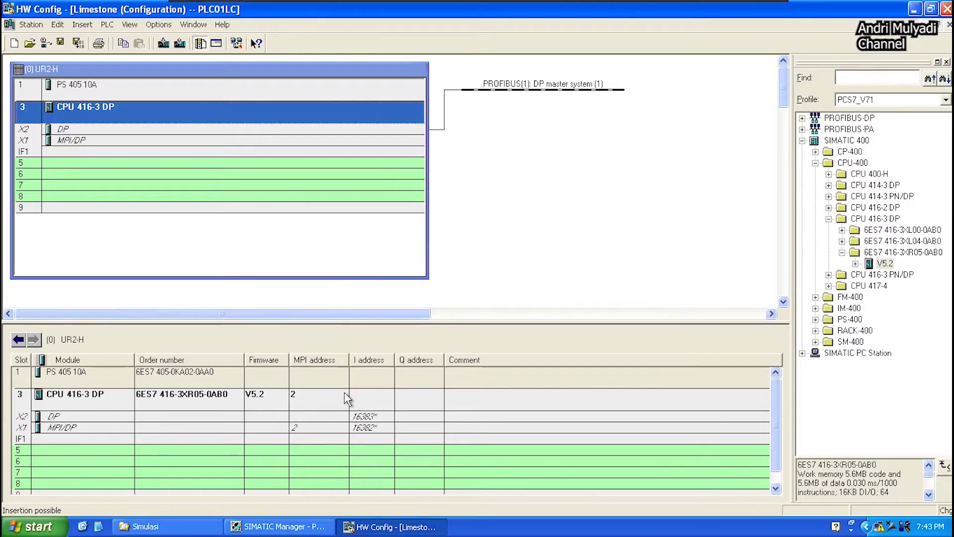
- Place a CP 443-1 Industrial Ethernet processor (6GK7 443-1EX20-0XE0, V2.0) in slot 5 of the UR2-H rack
click(843, 252)
click(828, 218)
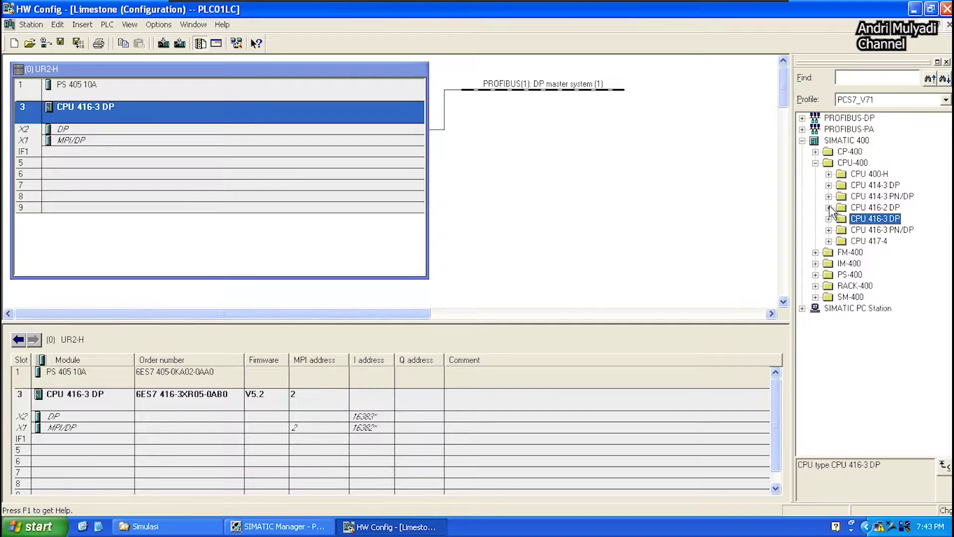
click(816, 162)
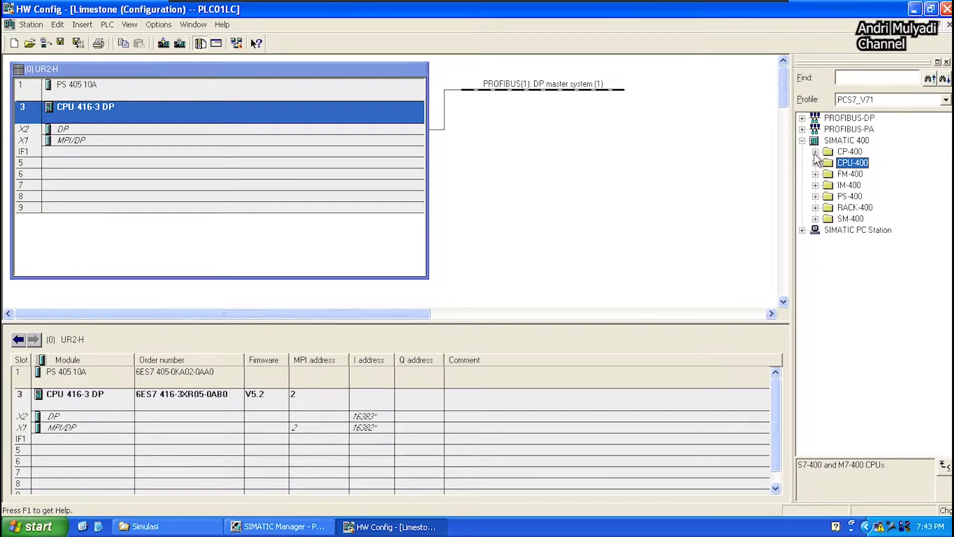
click(816, 152)
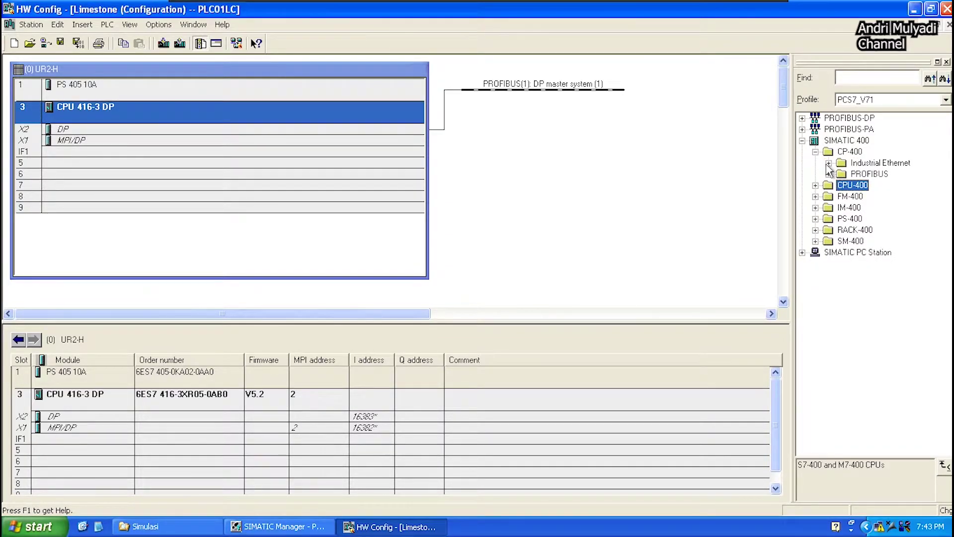
click(829, 163)
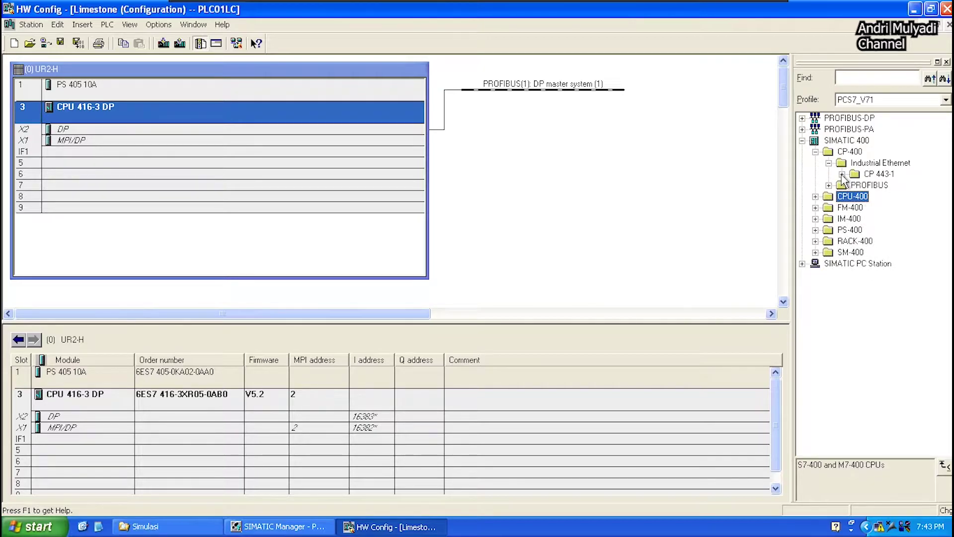
click(842, 174)
click(856, 196)
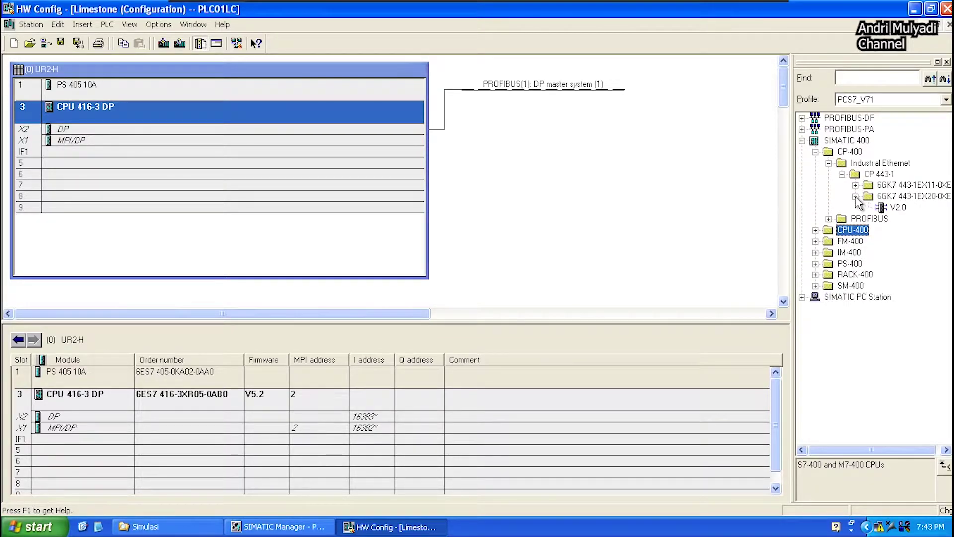
click(897, 207)
drag(899, 213, 395, 162)
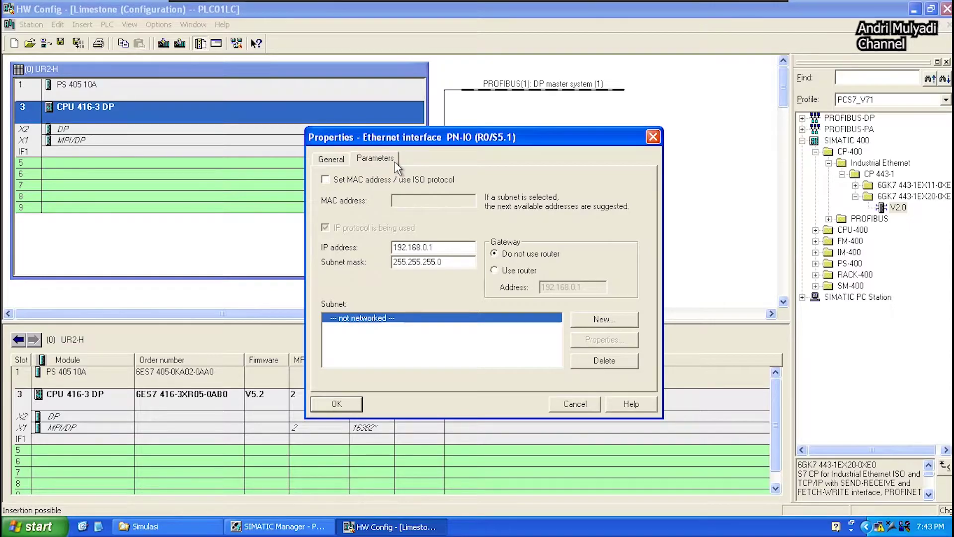
- Enable the MAC address / ISO protocol for the CP 443-1 interface and connect it to a new Ethernet subnet with default settings
click(376, 181)
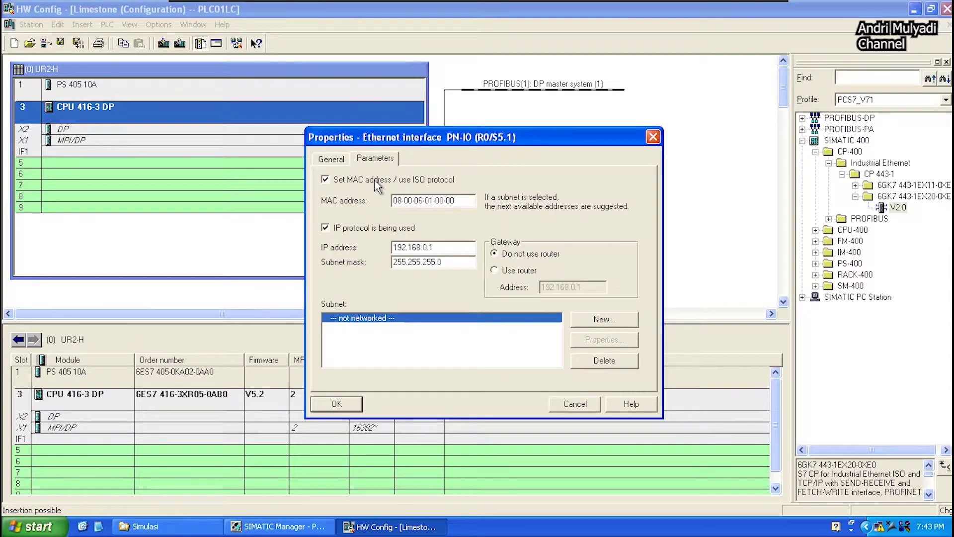
click(585, 325)
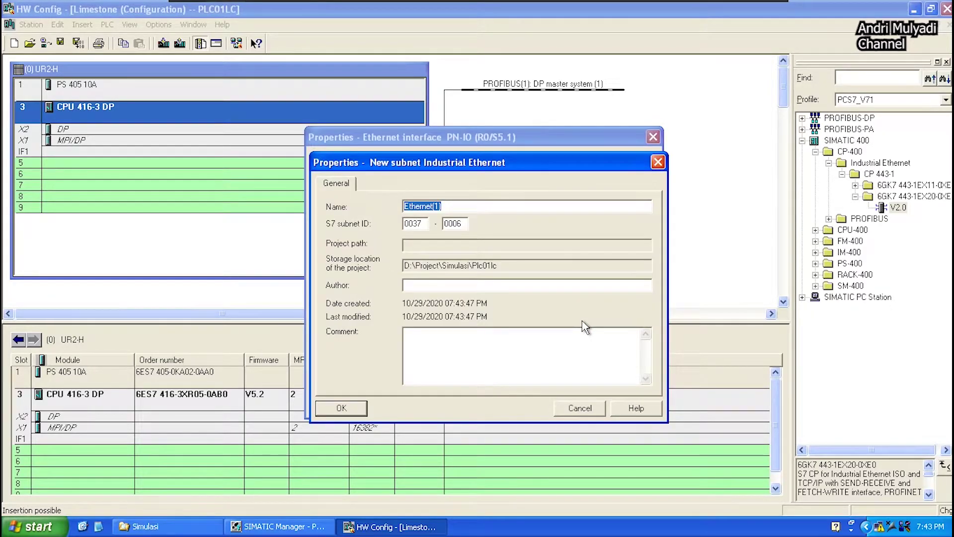
click(354, 411)
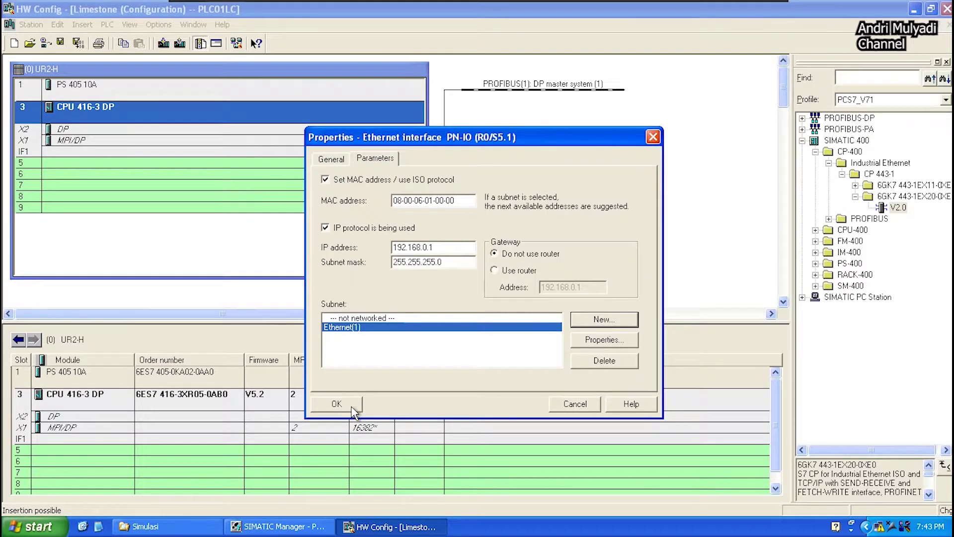
click(337, 403)
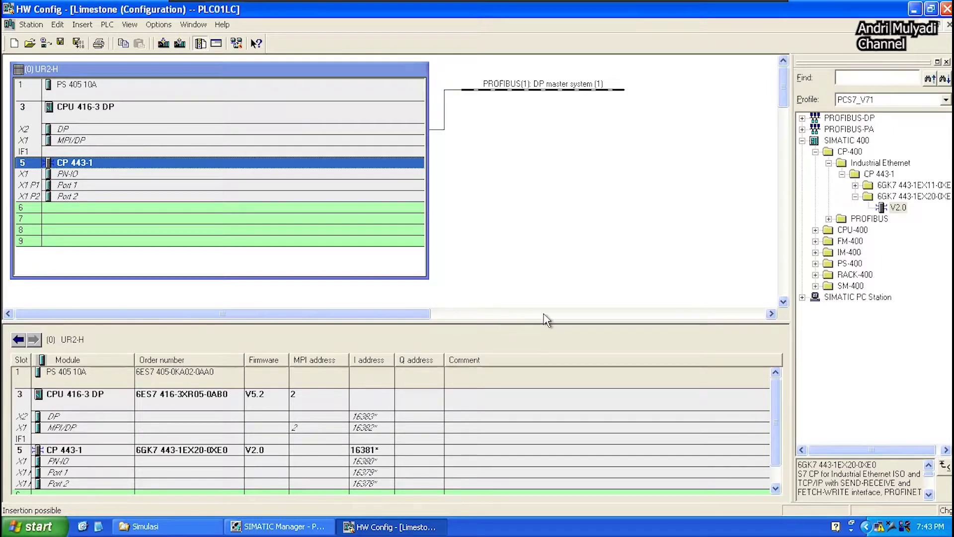
- Attach an ET 200M IM 153-1 (6ES7 153-1AA83-0XB0) to the PROFIBUS DP master system at address 1
click(816, 151)
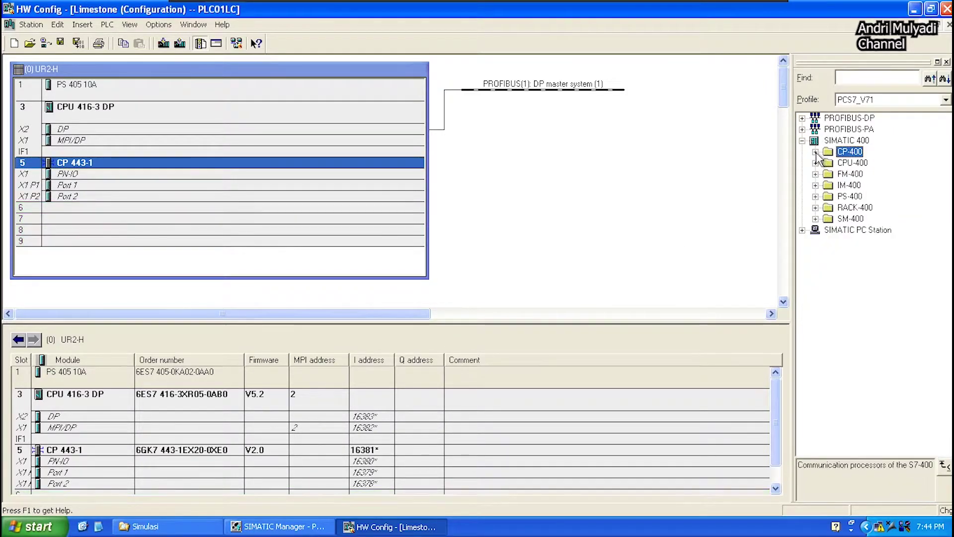
click(802, 141)
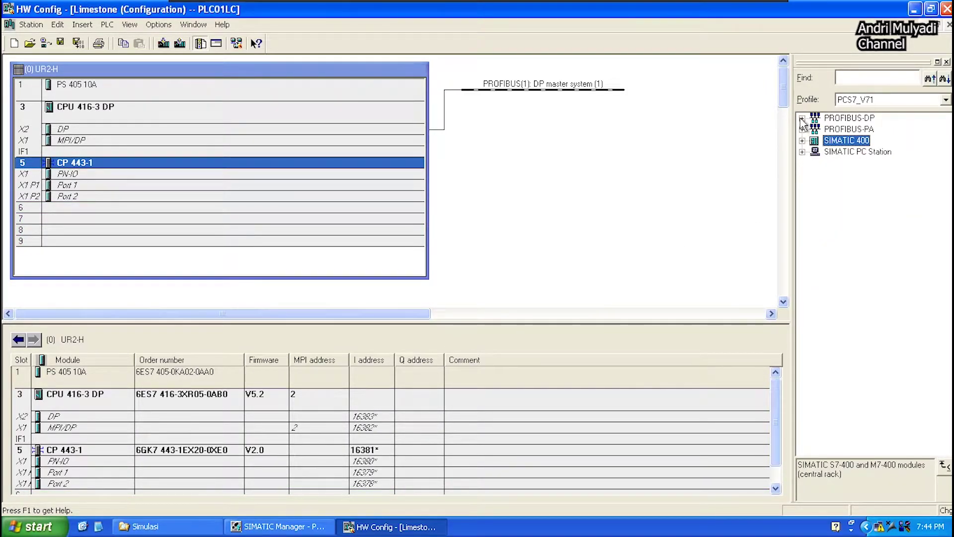
click(802, 119)
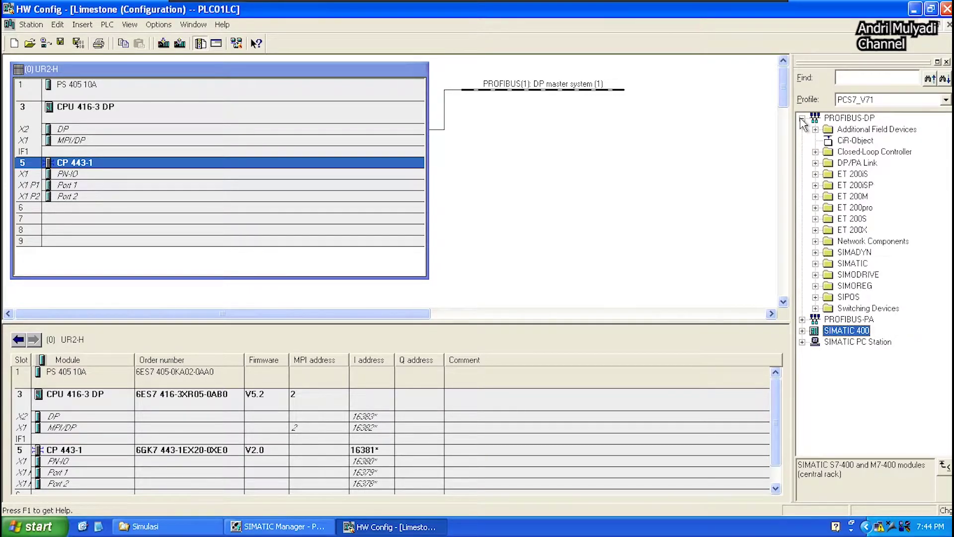
click(816, 197)
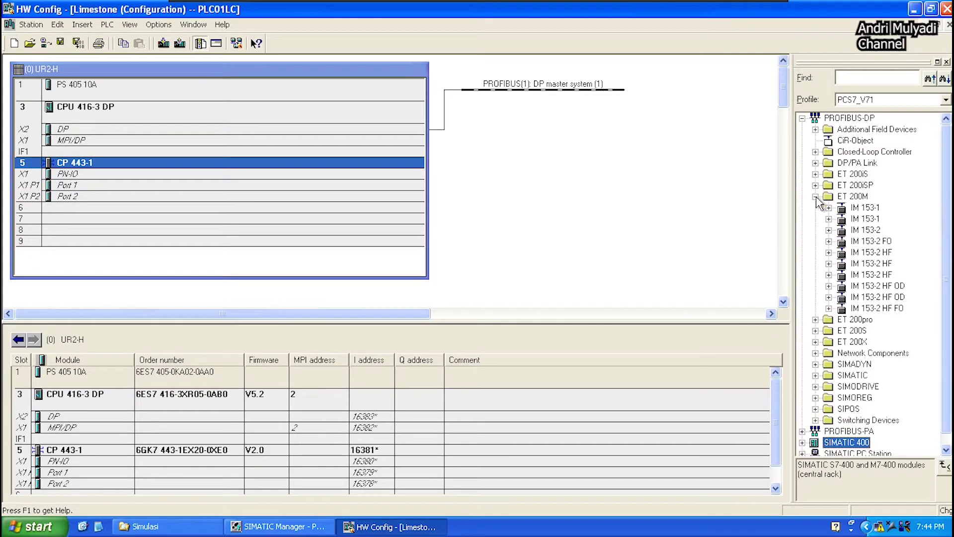
click(851, 219)
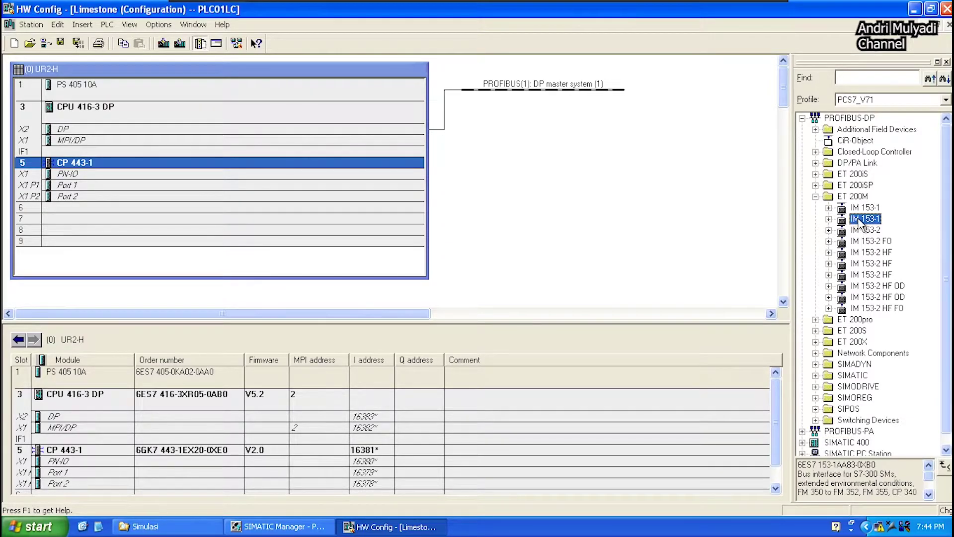
drag(860, 222, 575, 95)
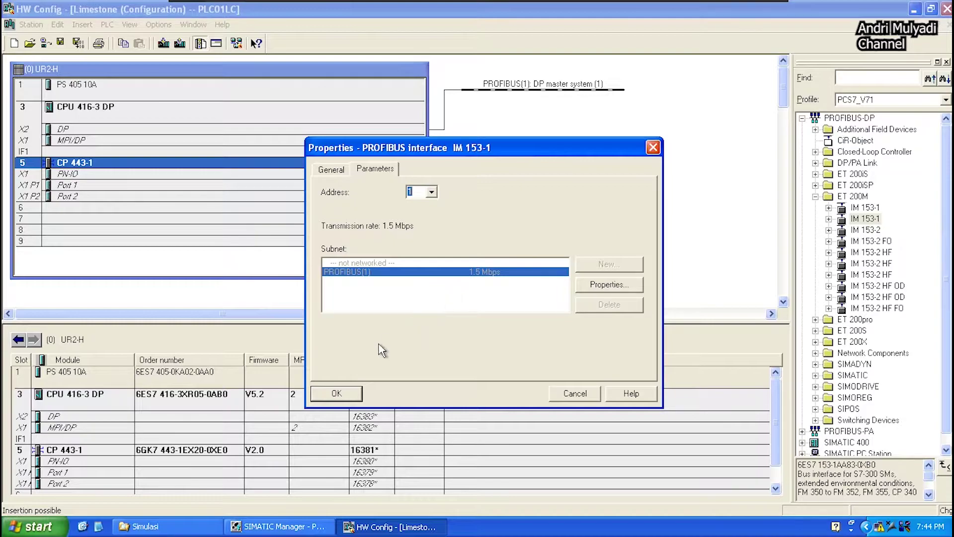
click(337, 394)
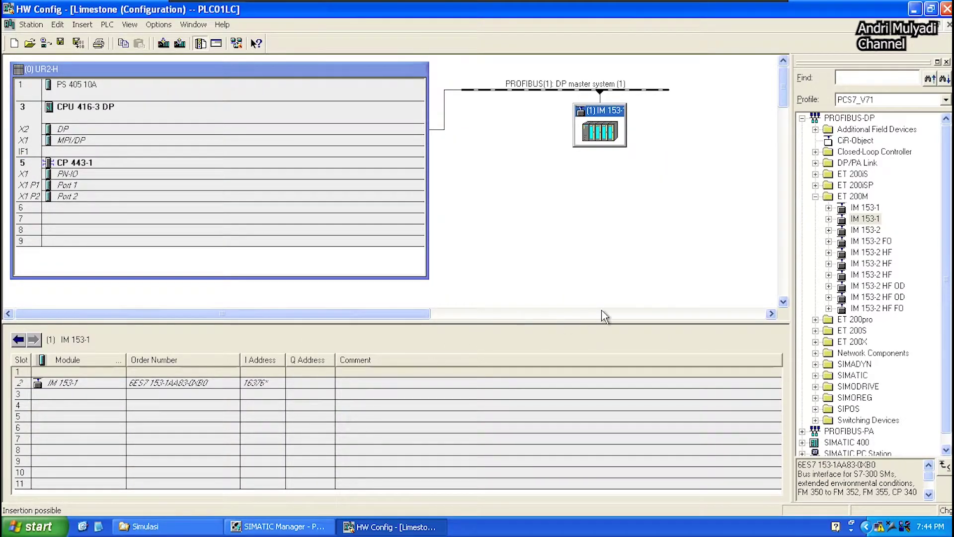
- Insert an SM 321 DI32xDC24V digital input module (6ES7 321-1BL00-0AA0) in slot 4 of the IM 153-1
click(828, 219)
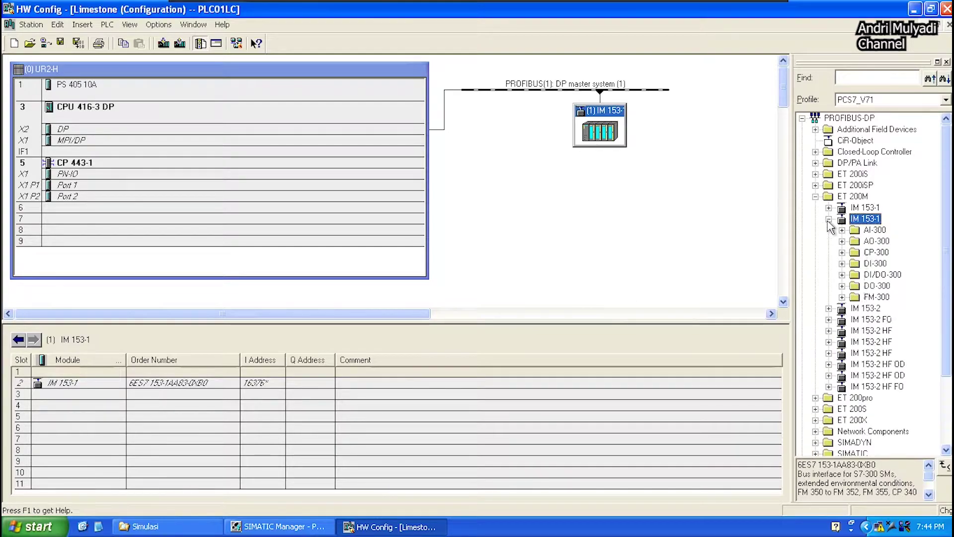
click(842, 263)
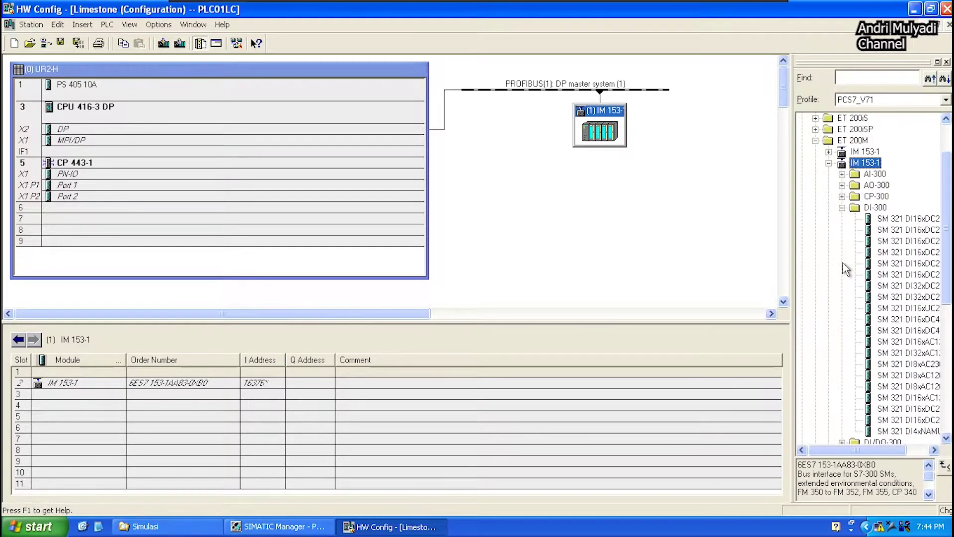
click(882, 291)
drag(883, 295, 302, 405)
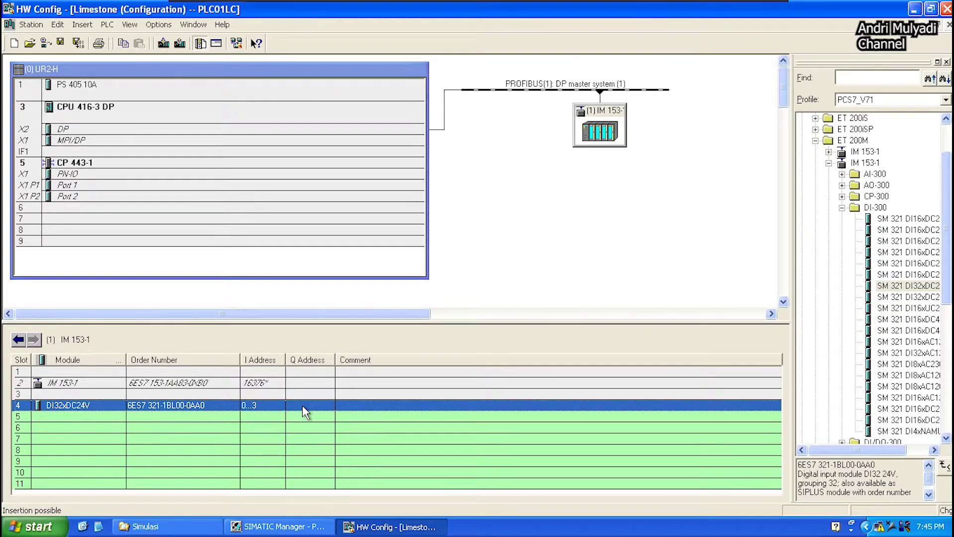
- Insert an SM 322 DO32xDC24V/0.5A digital output module (6ES7 322-1BL00-0AA0) in slot 5 of the IM 153-1
click(843, 208)
click(842, 230)
click(844, 235)
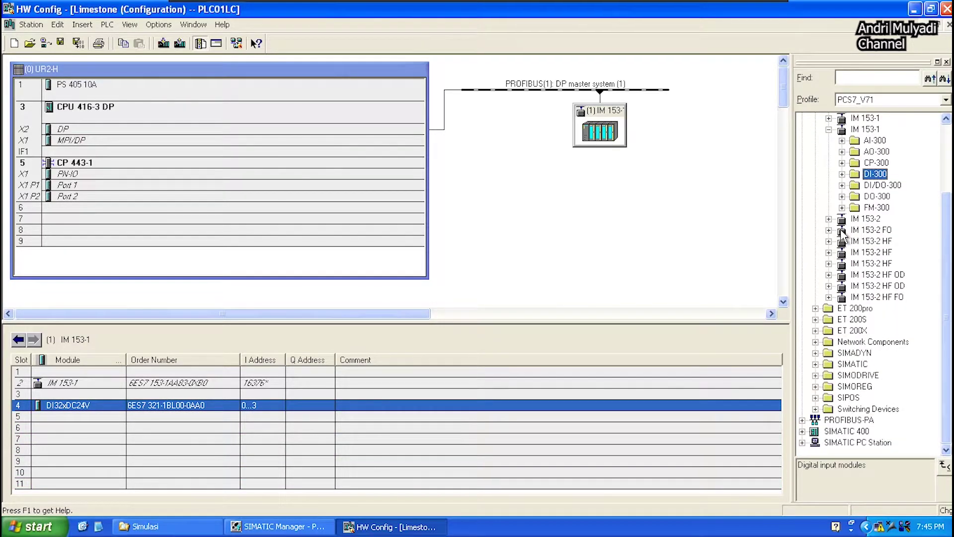
click(842, 196)
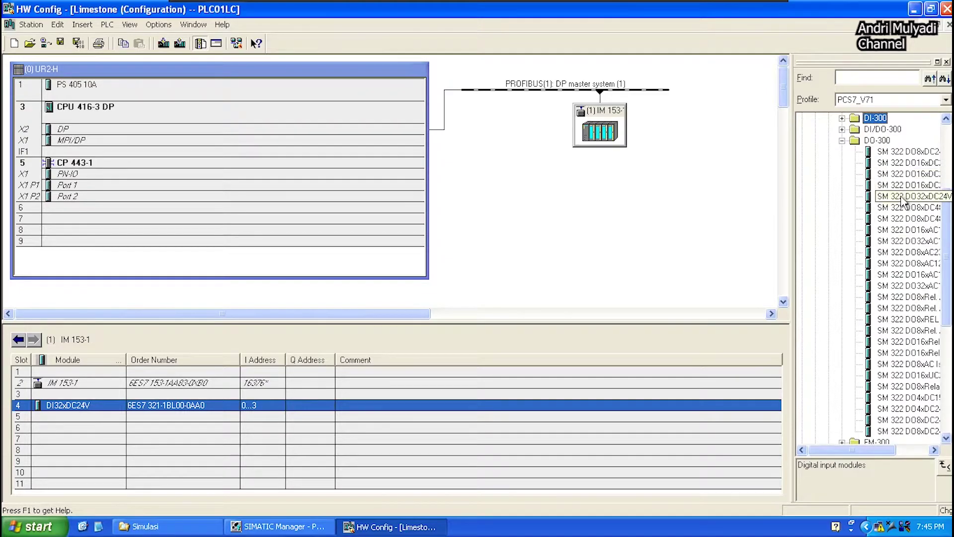
drag(902, 200, 269, 416)
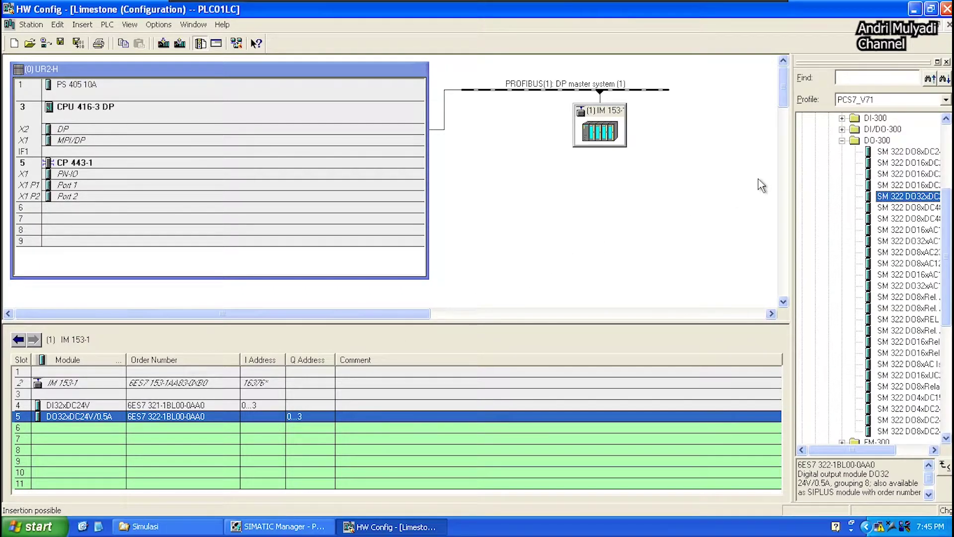
- Insert an SM 331 AI8x13Bit analog input module (6ES7 331-1KF00-0AB0) in slot 6 of the IM 153-1
click(842, 140)
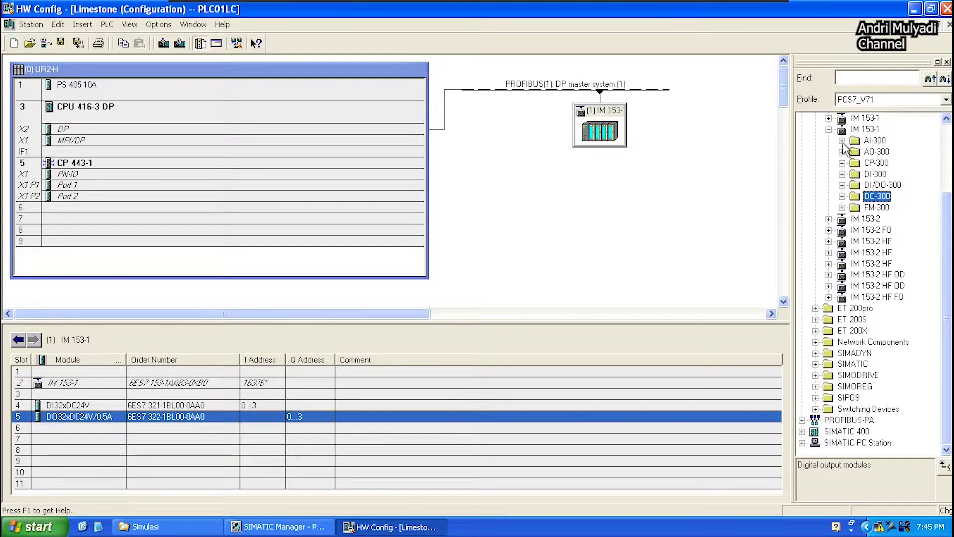
click(842, 140)
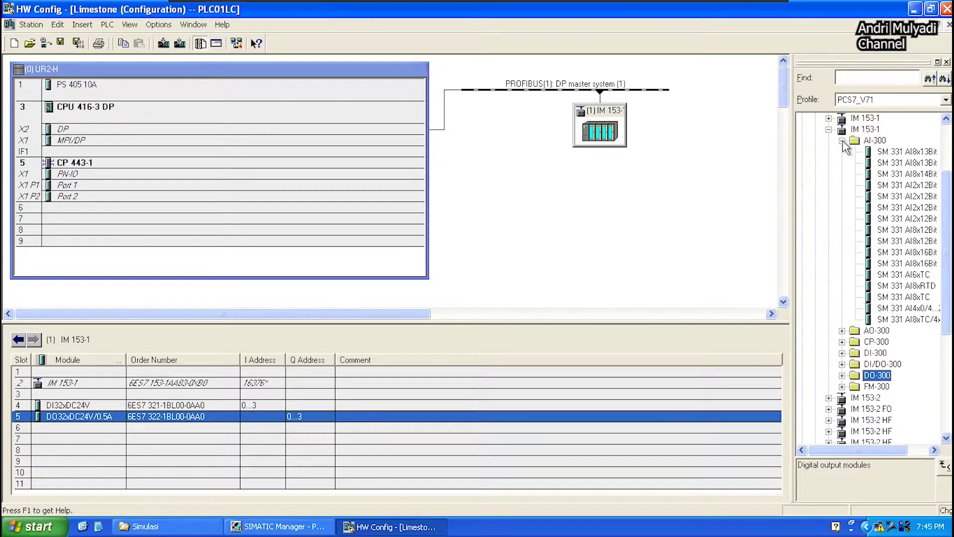
drag(877, 155, 249, 428)
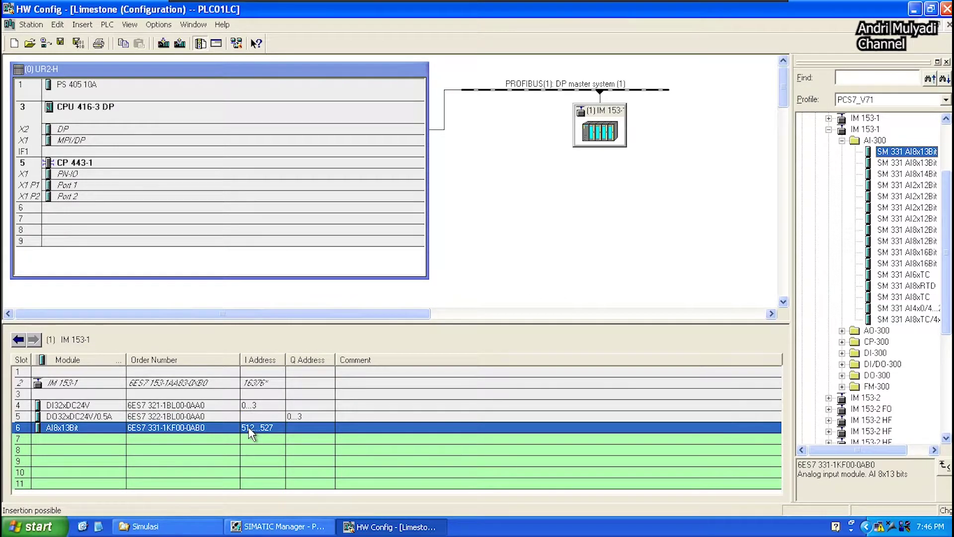
click(843, 142)
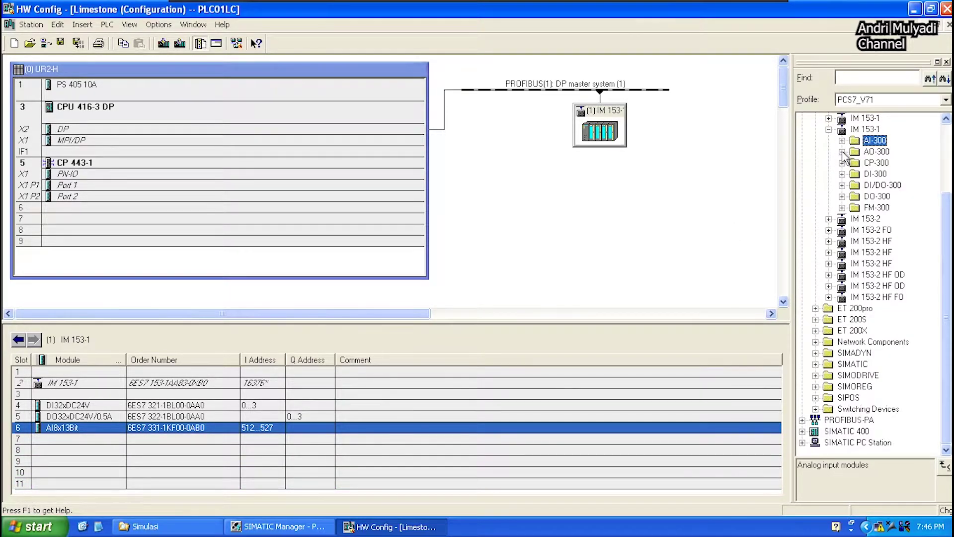
- Insert an SM 332 AO2x12Bit analog output module (6ES7 332-5HB01-0AB0) in slot 7 of the IM 153-1
click(843, 152)
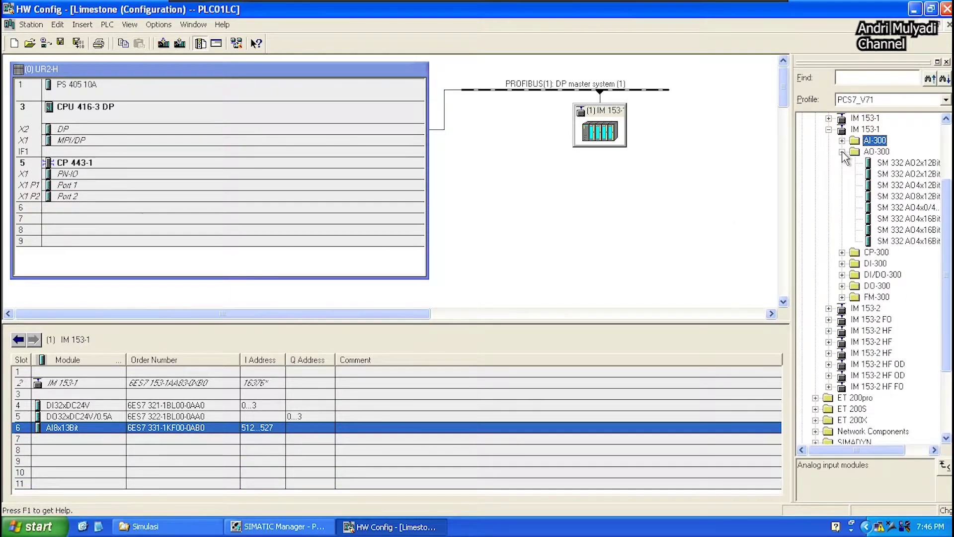
click(880, 164)
drag(890, 172, 328, 439)
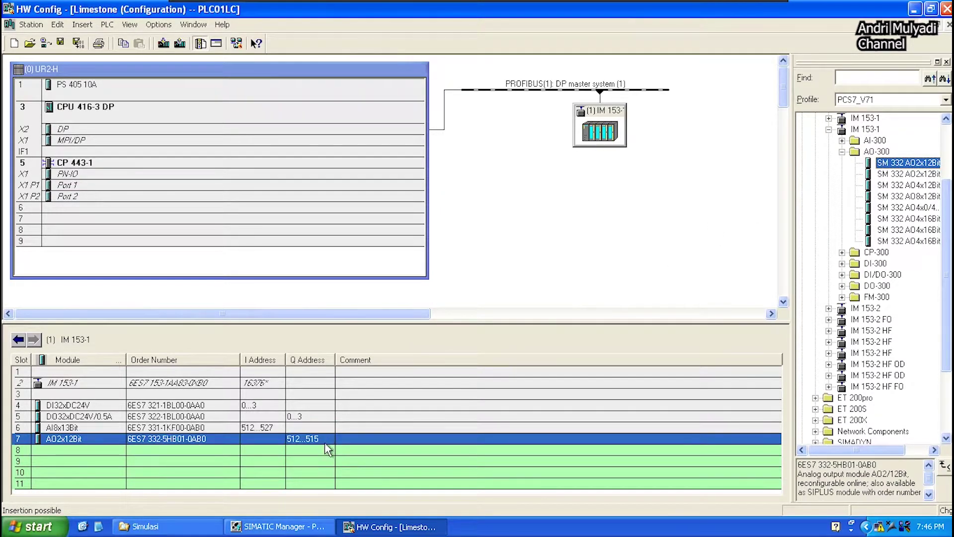
- Switch to SIMATIC Manager and start the S7-PLCSIM module simulation
click(298, 525)
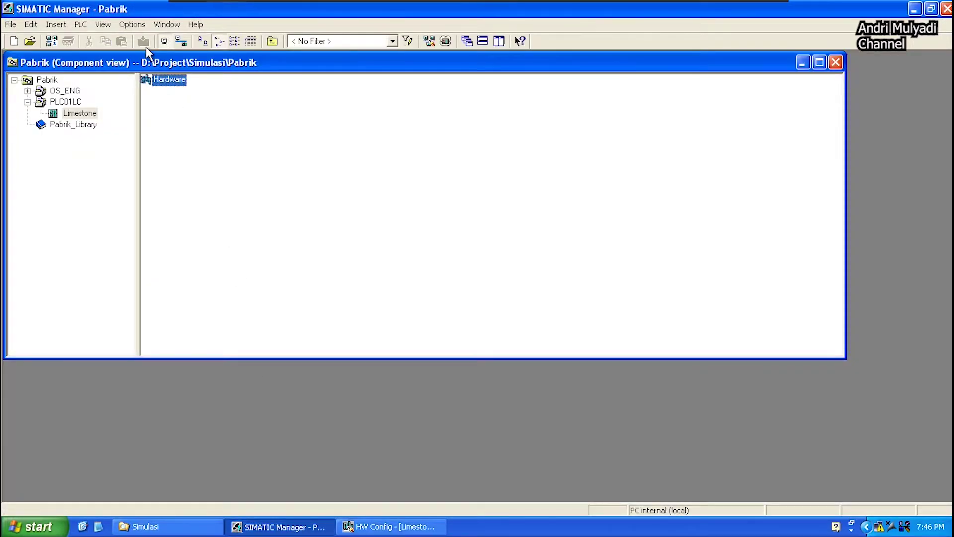
click(130, 26)
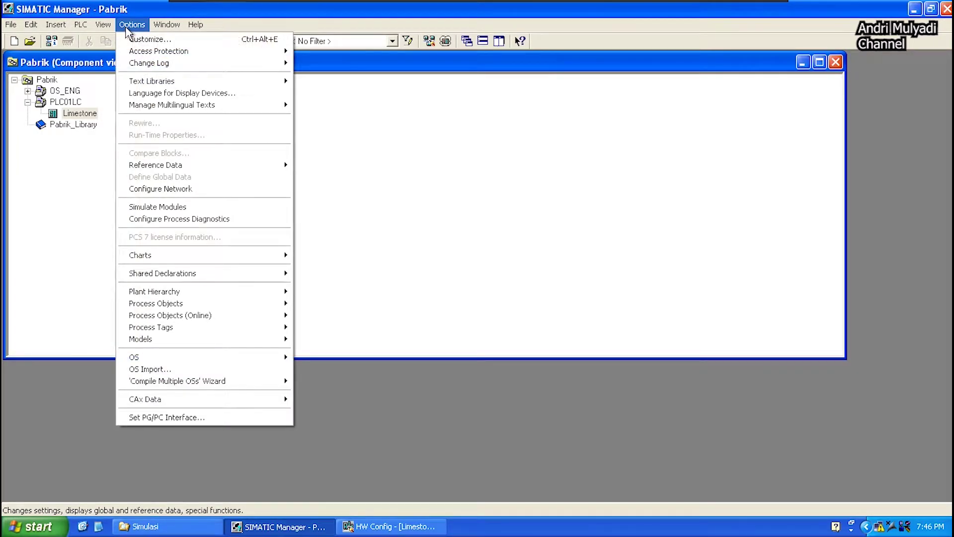
click(153, 207)
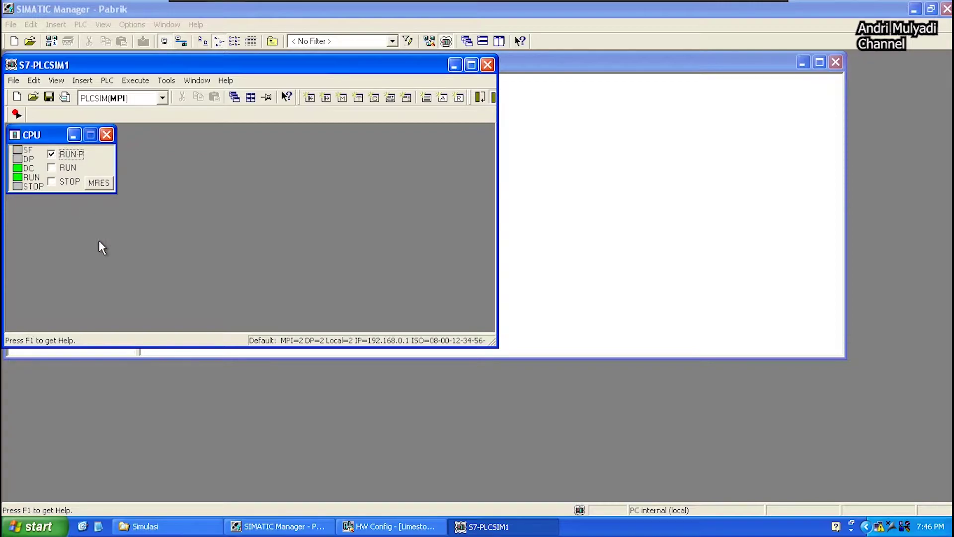
- In HW Config, save and compile the Limestone station and download it to the CPU 416-3 DP at MPI address 2 with a complete restart
click(362, 530)
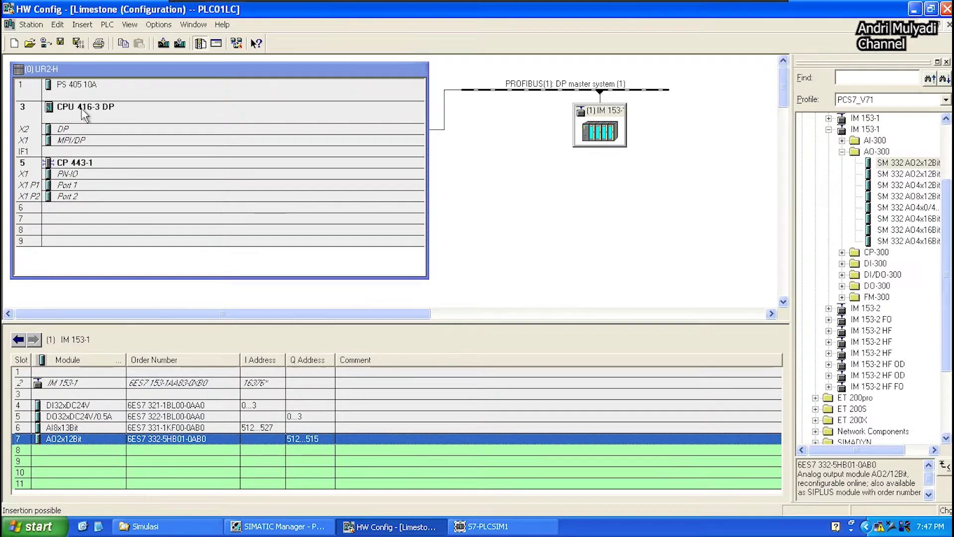
click(78, 44)
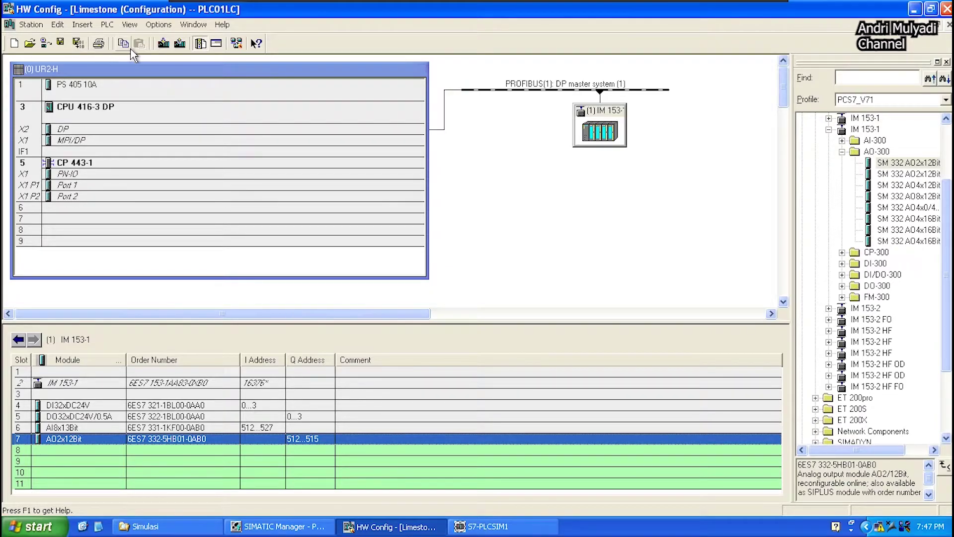
click(163, 50)
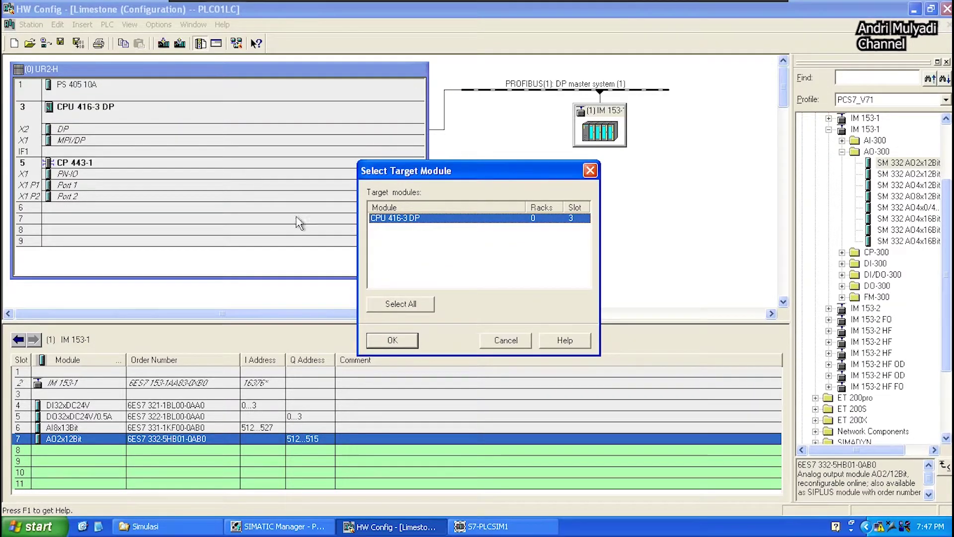
click(391, 341)
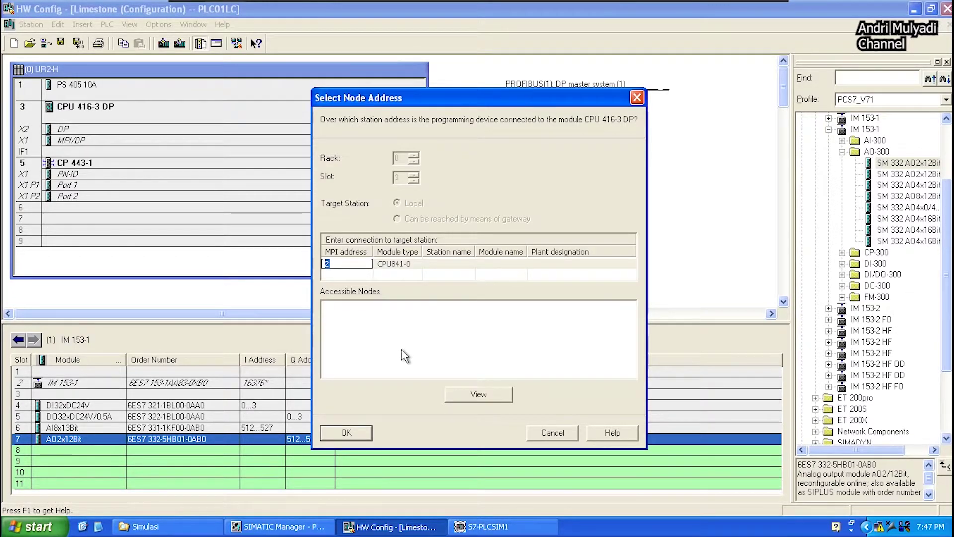
click(457, 395)
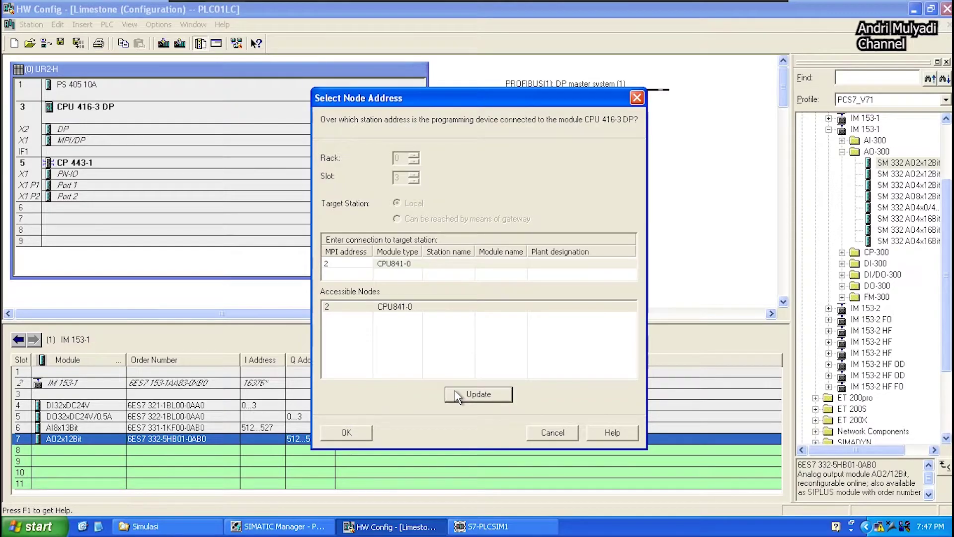
click(439, 309)
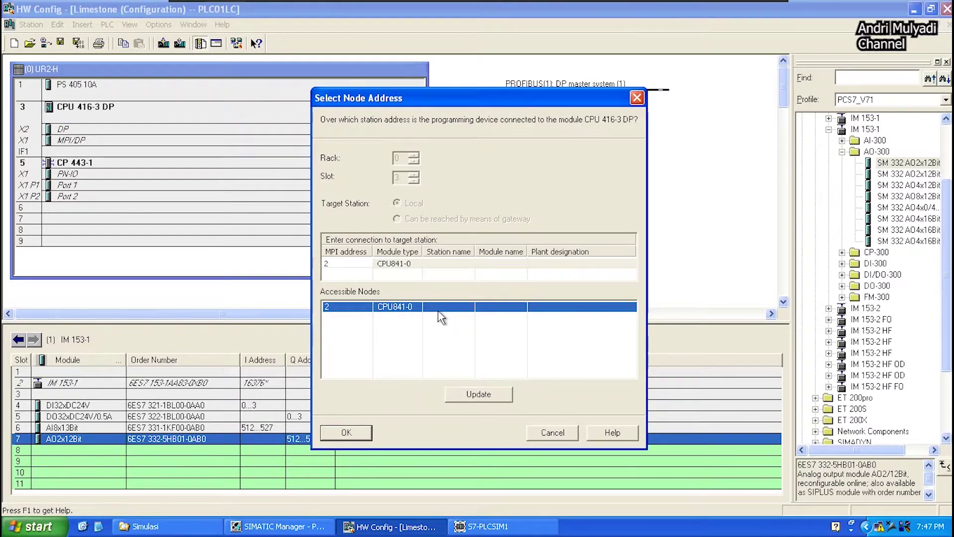
click(347, 433)
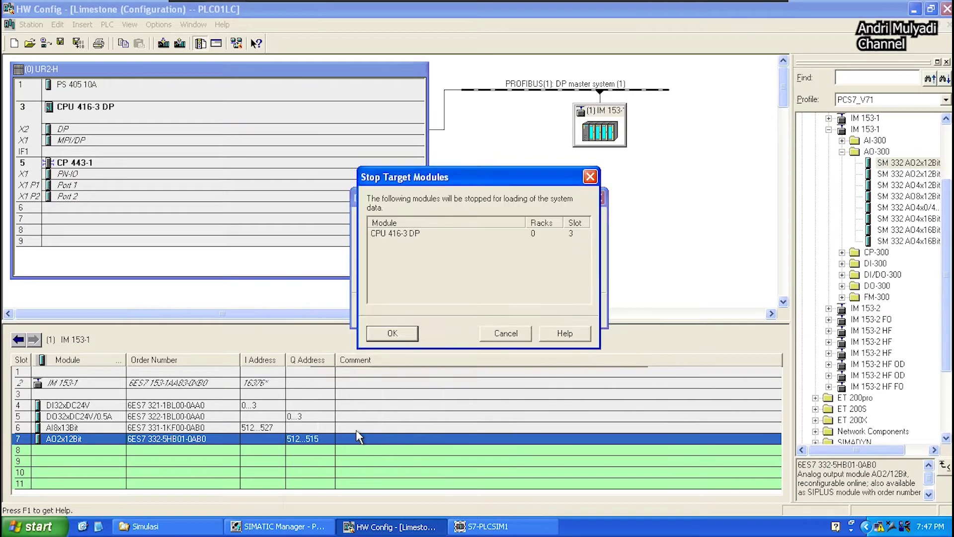
click(396, 336)
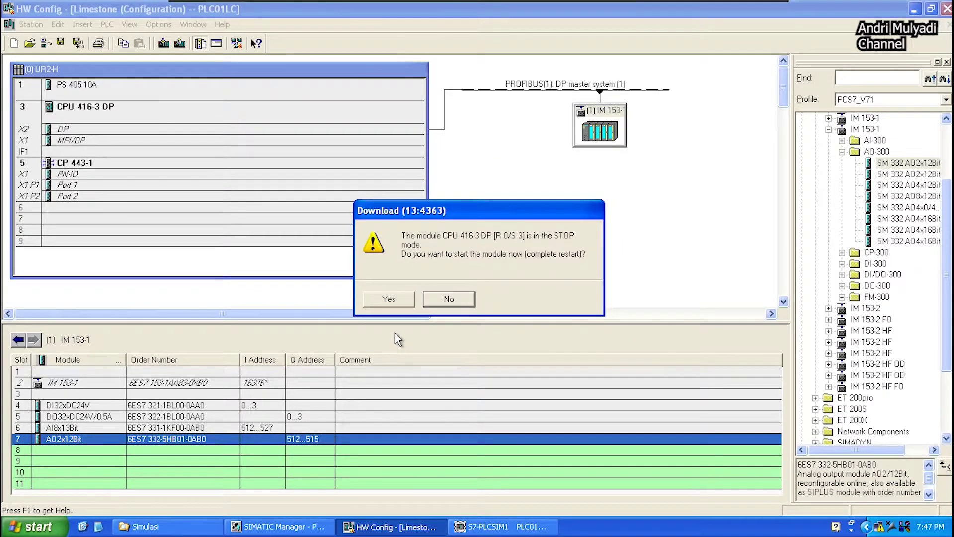
click(388, 300)
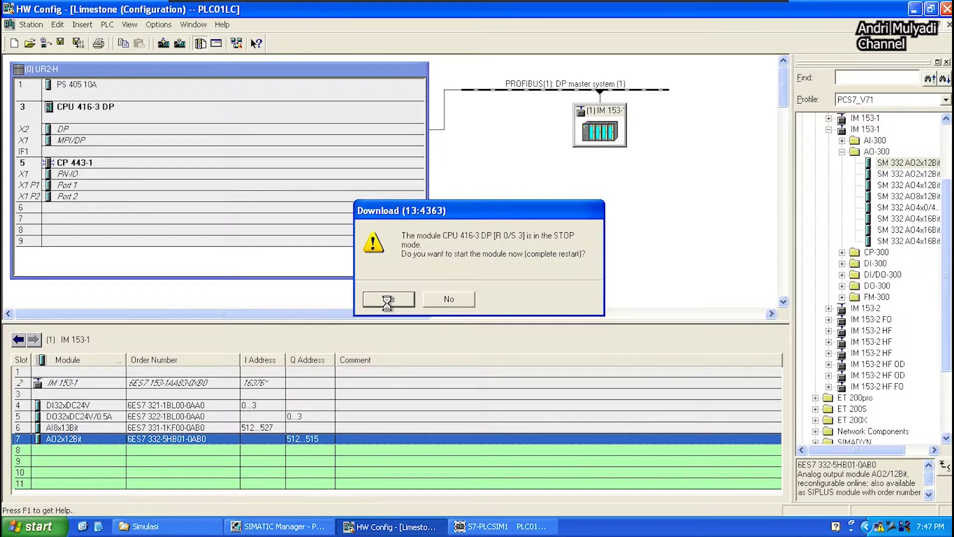
- Check the simulated CPU's operating state in S7-PLCSIM and close the Limestone hardware configuration
click(469, 525)
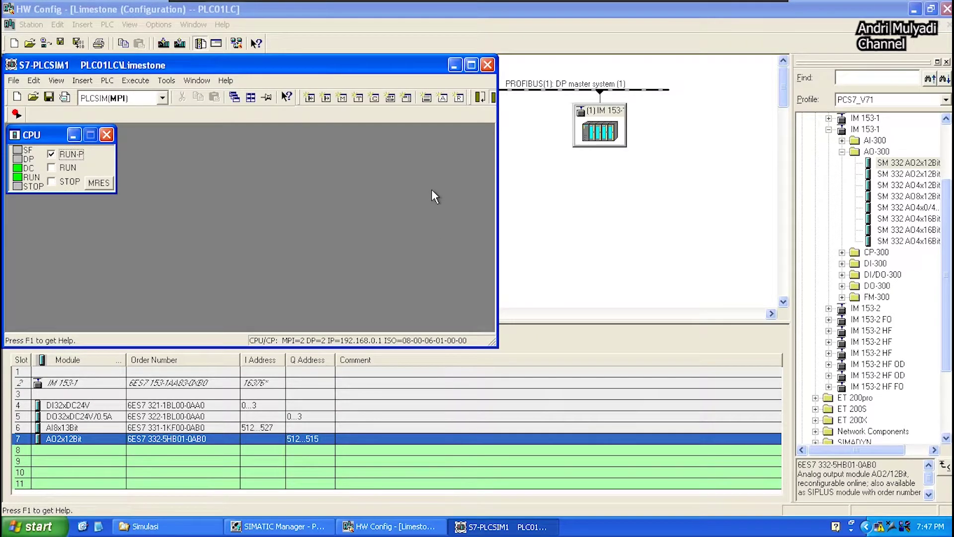
click(454, 66)
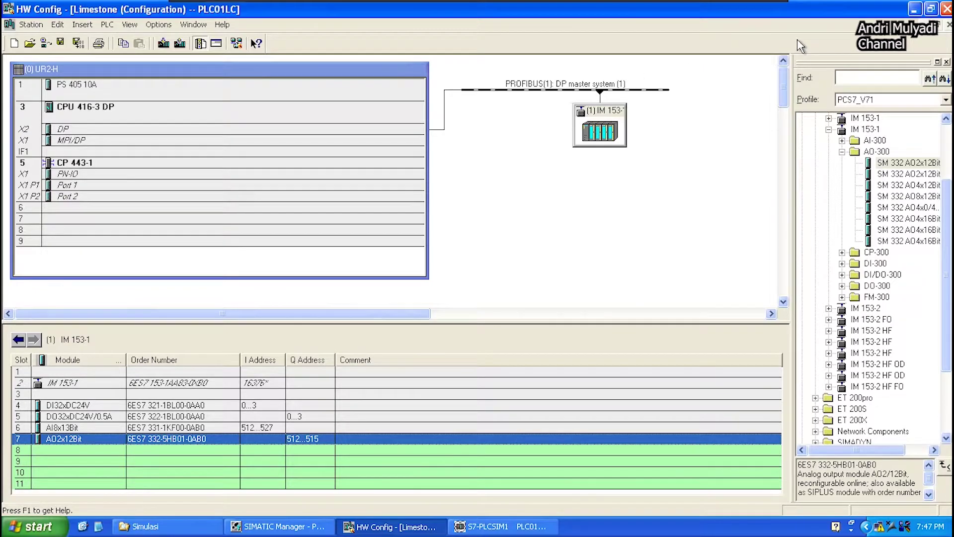
click(946, 9)
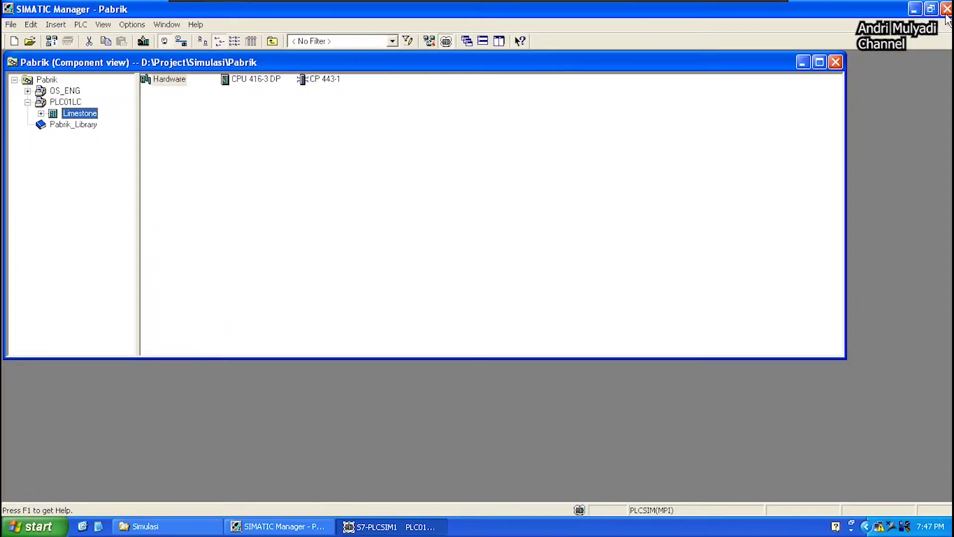
- Insert a SIMATIC PC Station in the OS_ENG project and name it ENG
click(68, 91)
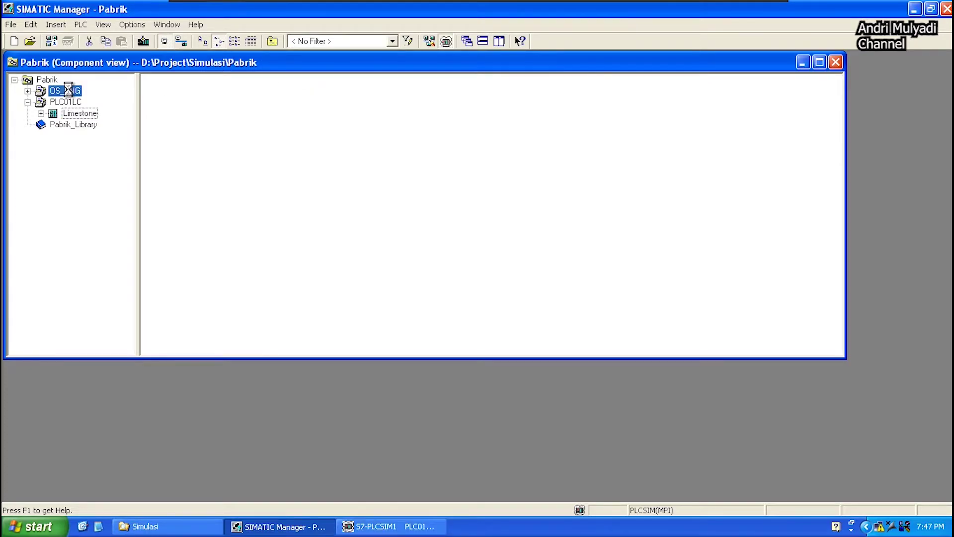
right_click(69, 92)
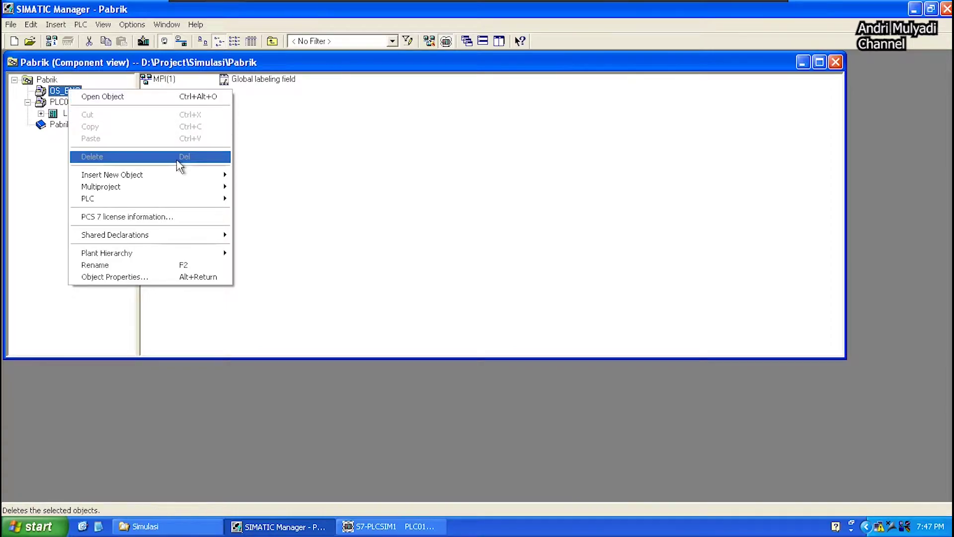
mouse_move(201, 181)
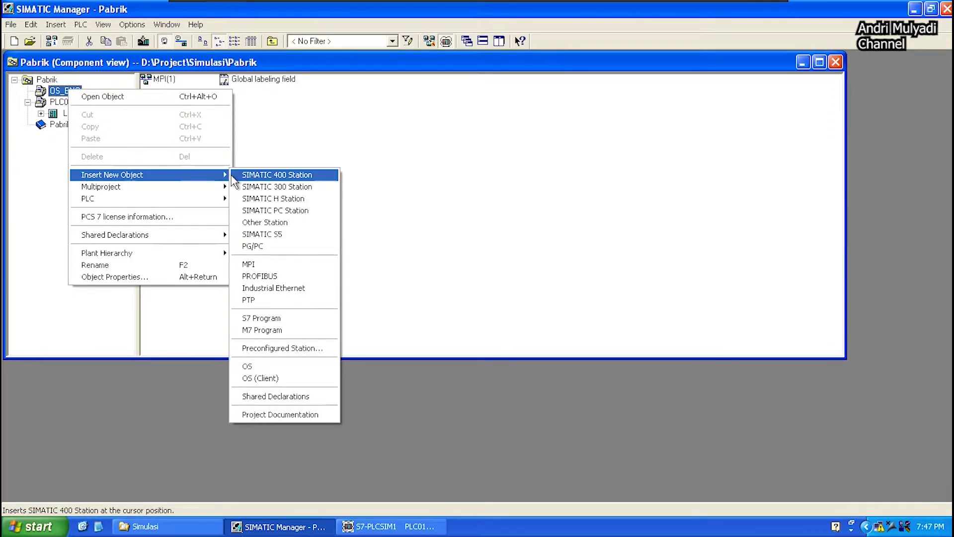
click(245, 211)
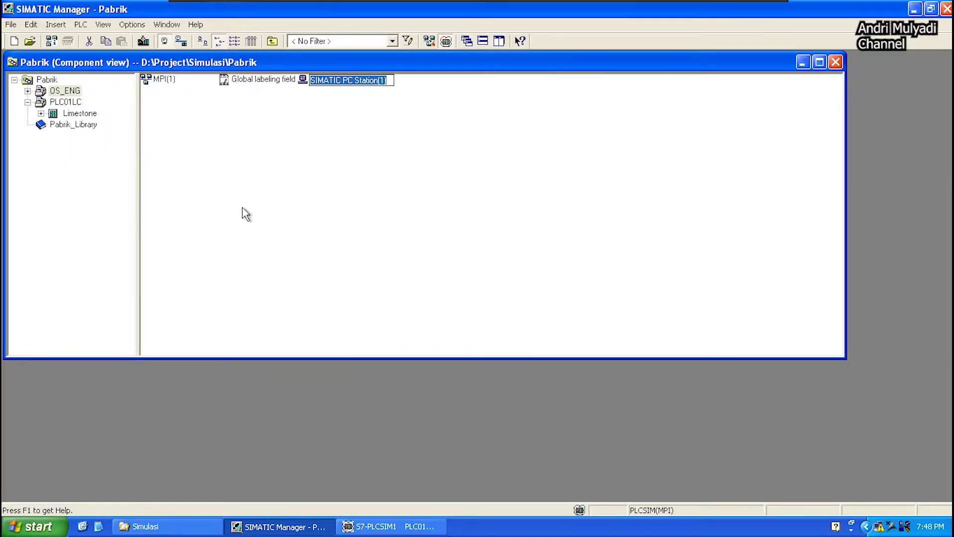
text(ENG)
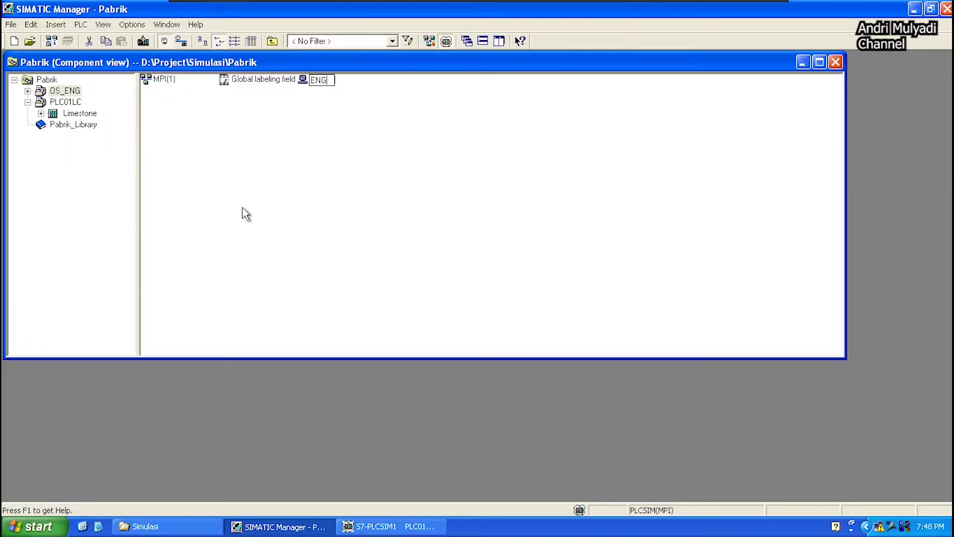
key(Return)
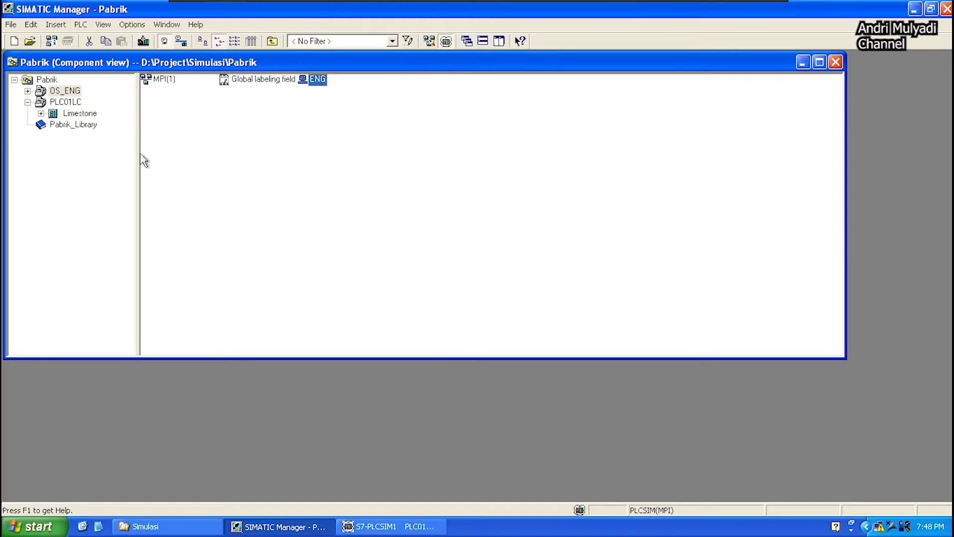
- Open the configuration of the ENG PC station and enlarge its rack window to show more slots
click(27, 90)
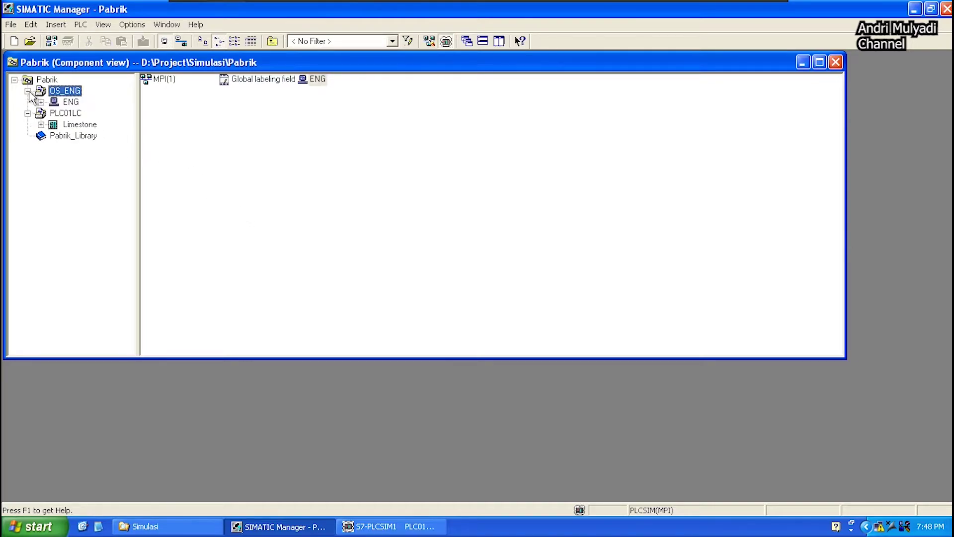
click(61, 103)
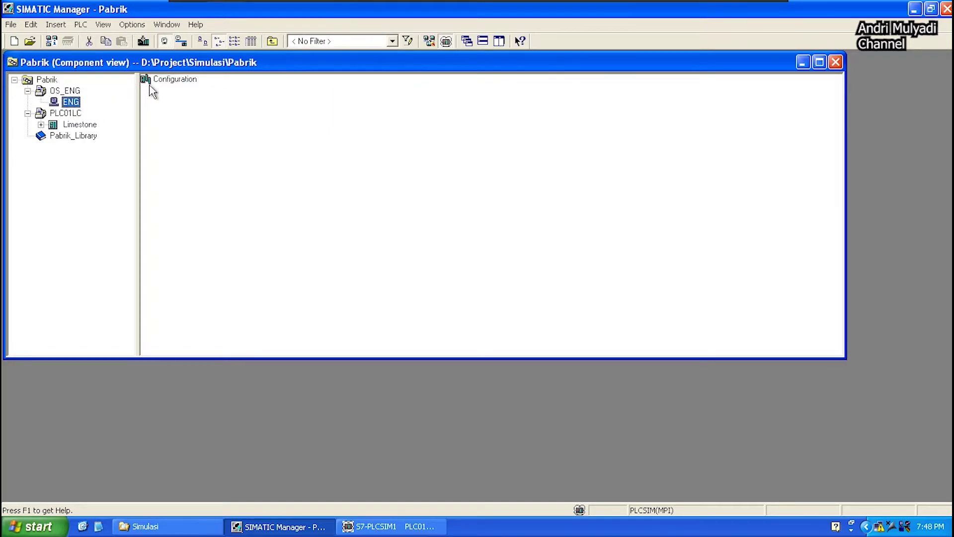
right_click(158, 83)
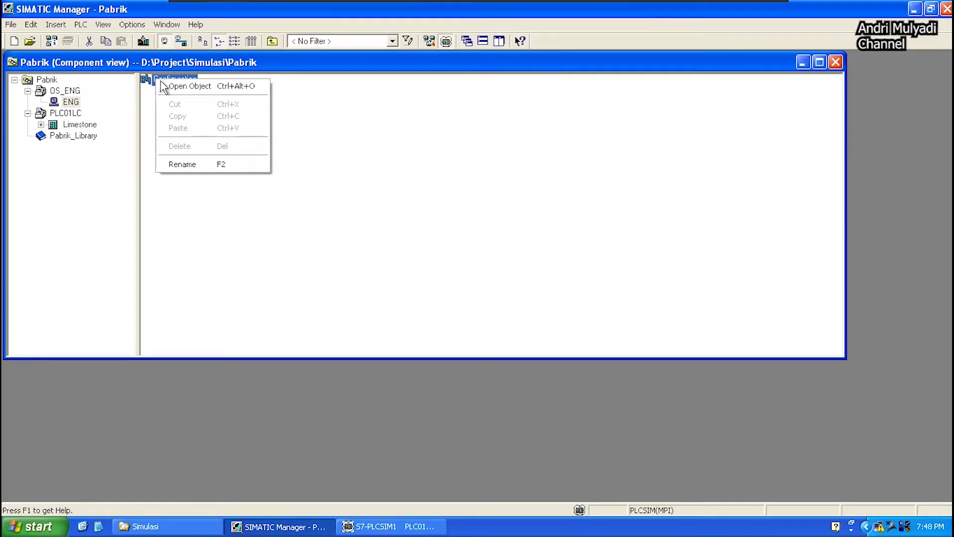
click(171, 87)
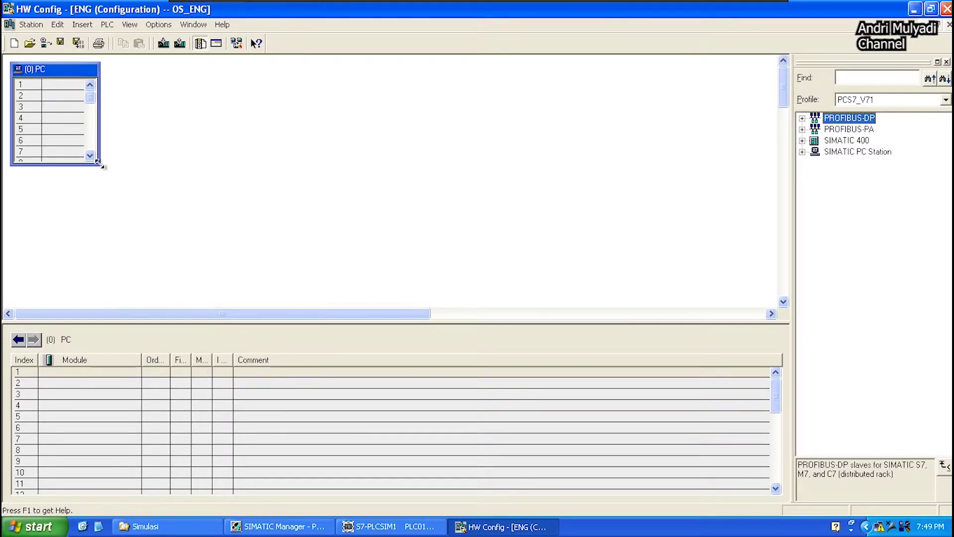
drag(98, 163, 449, 279)
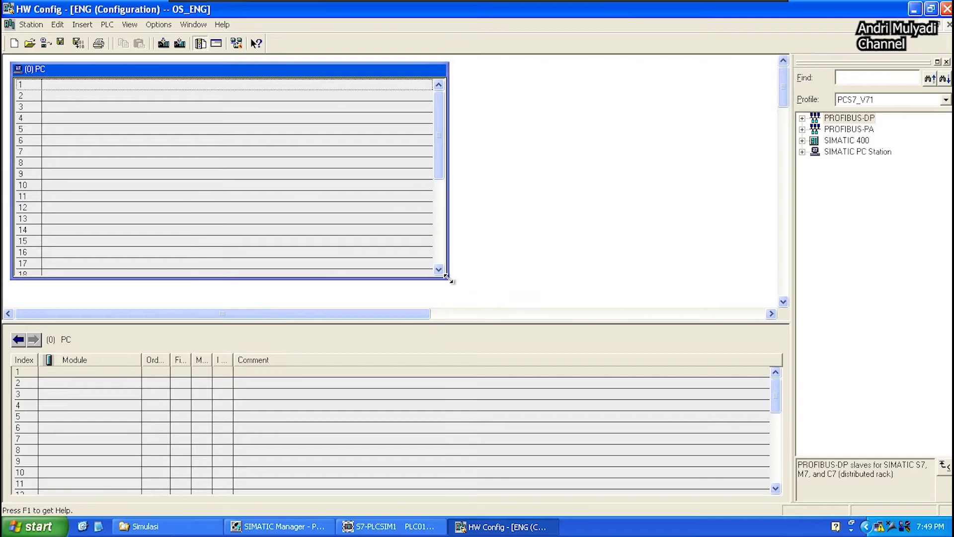
- Insert a WinCC Application from the HMI catalog folder in slot 1 of the ENG PC station
click(802, 154)
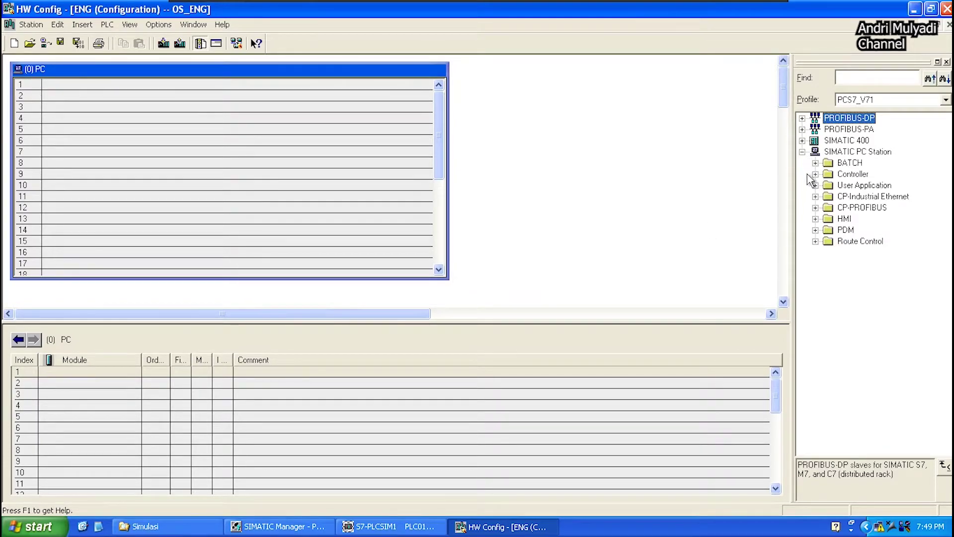
click(816, 220)
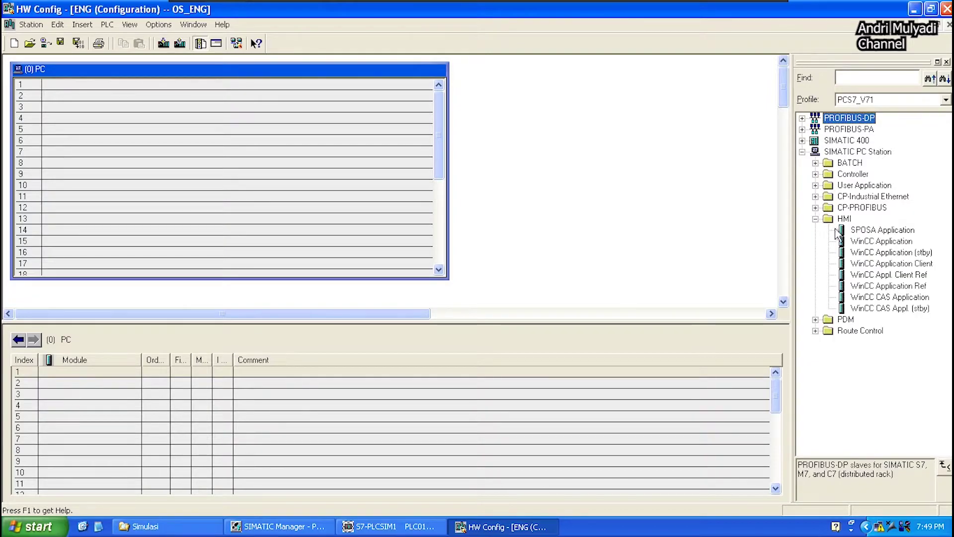
click(862, 247)
drag(865, 247, 379, 94)
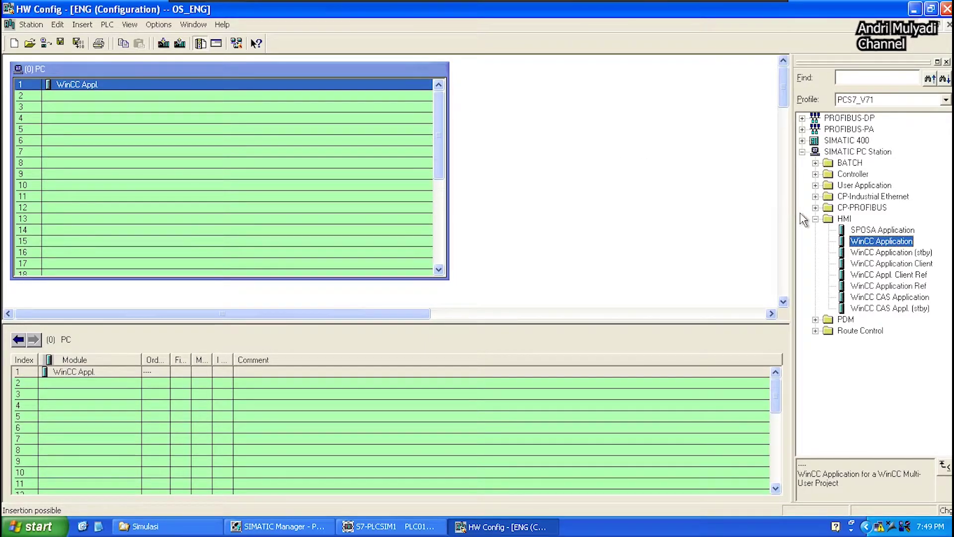
click(815, 219)
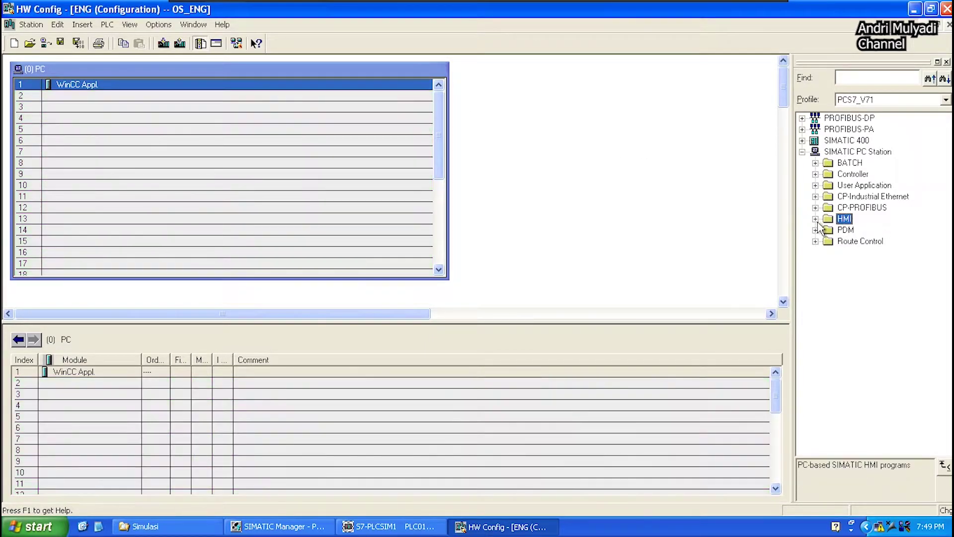
- Insert the IE General SW V7.1 module from CP-Industrial Ethernet in slot 2 of the ENG PC station with IP address 192.168.0.10
click(816, 196)
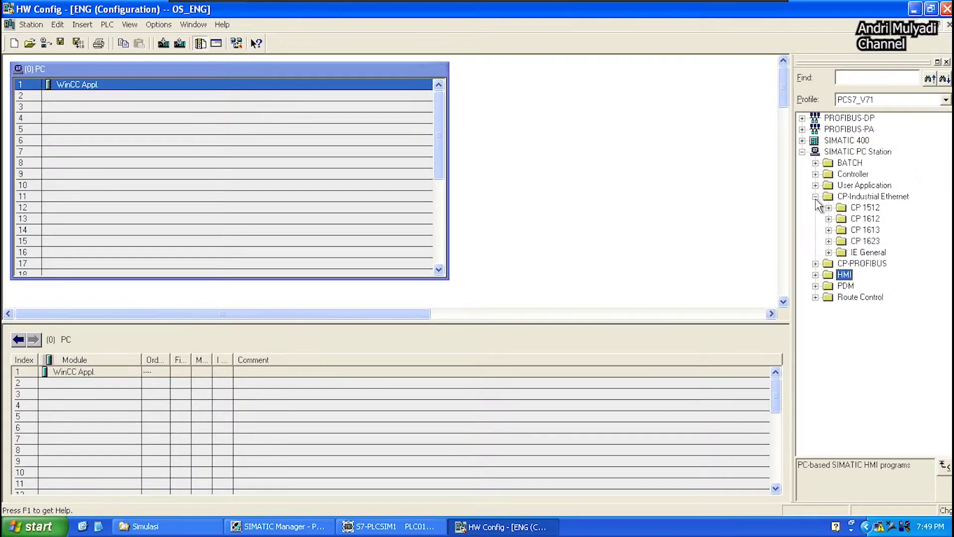
click(828, 252)
drag(865, 275, 366, 102)
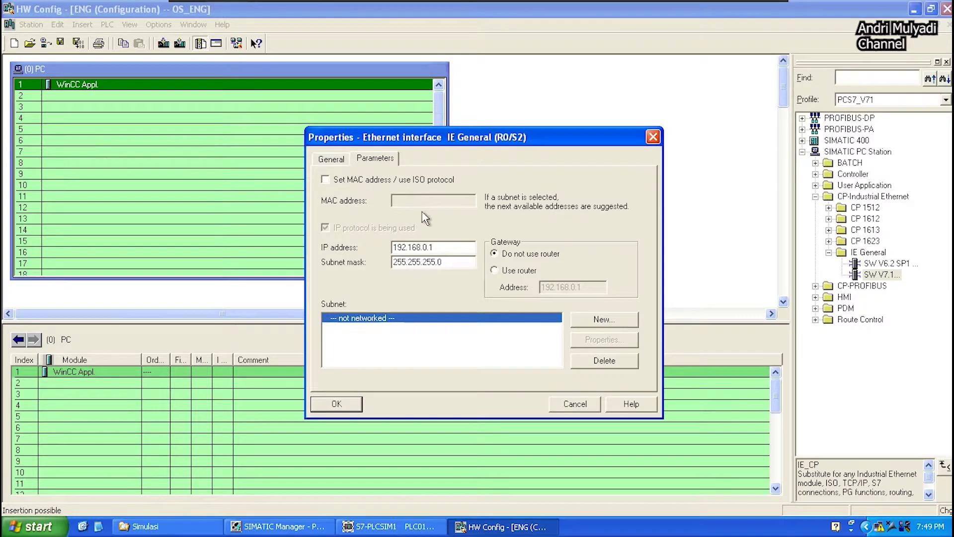
click(434, 247)
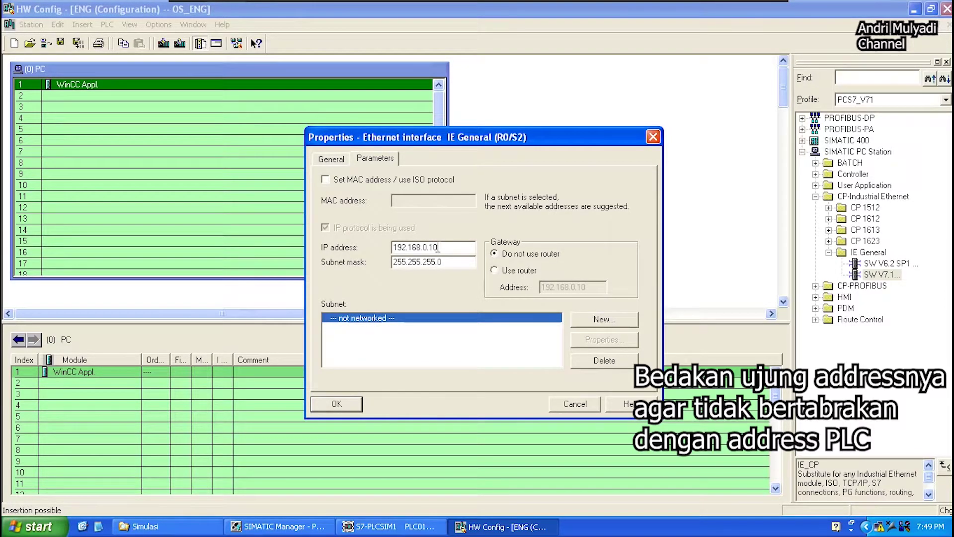
- Network the IE General interface to a new Industrial Ethernet subnet with default settings, and save and compile the ENG station configuration
click(584, 322)
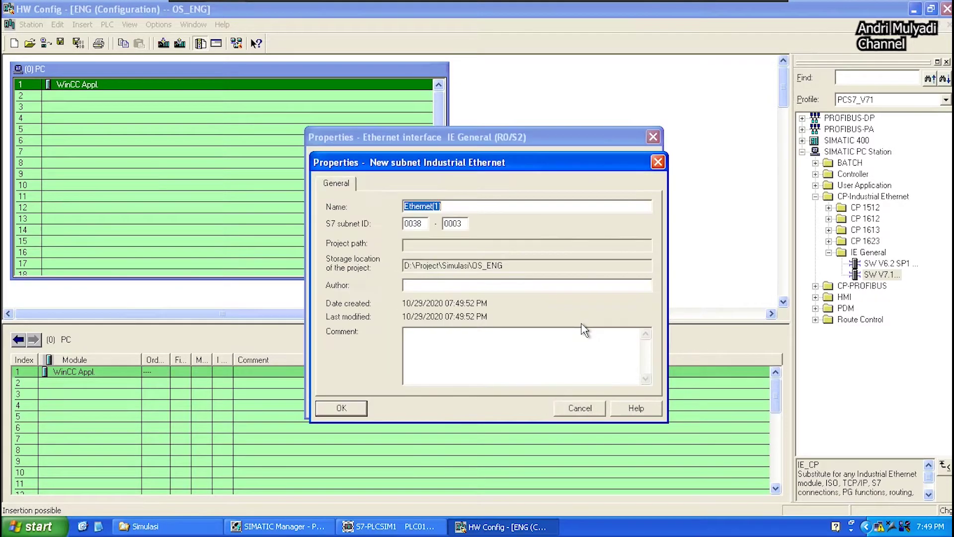
click(362, 409)
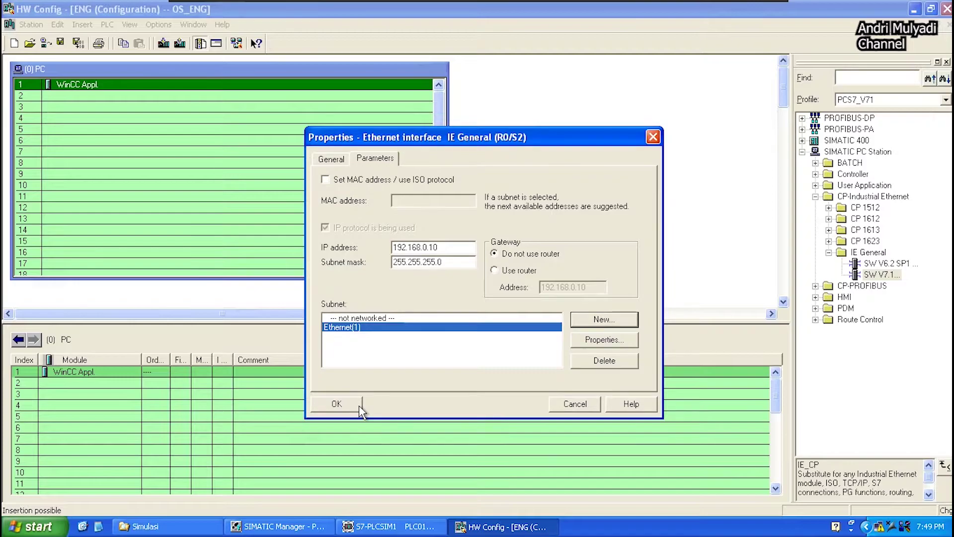
click(349, 406)
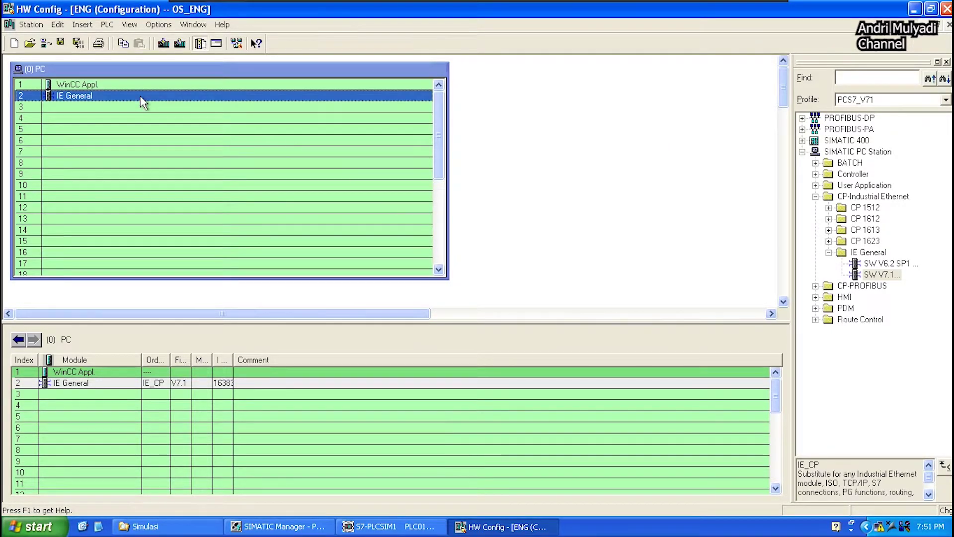
click(79, 44)
click(915, 9)
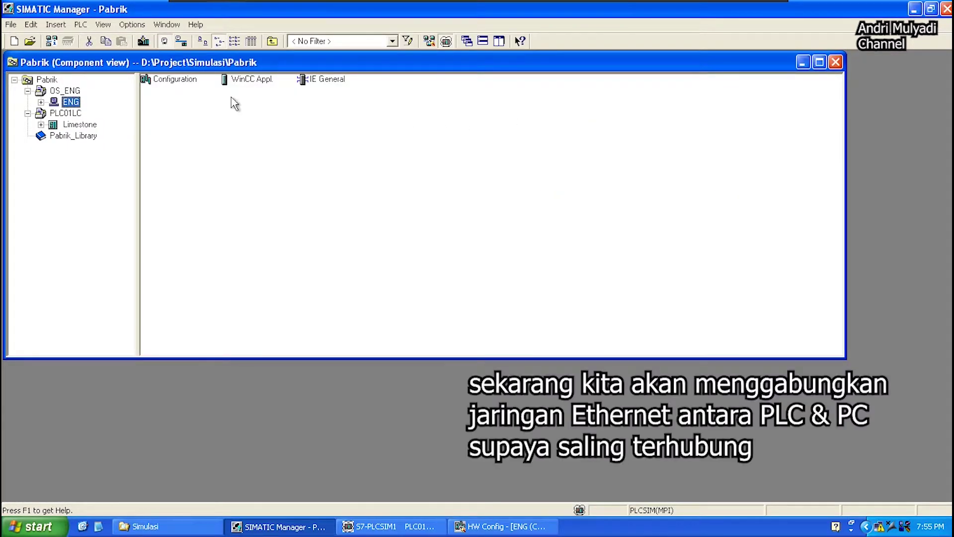
- Merge the Ethernet subnets of PLC01LC and OS_ENG into the cross-project subnet Ethernet-wide(1) of the Pabrik multiproject and save the changes
right_click(47, 80)
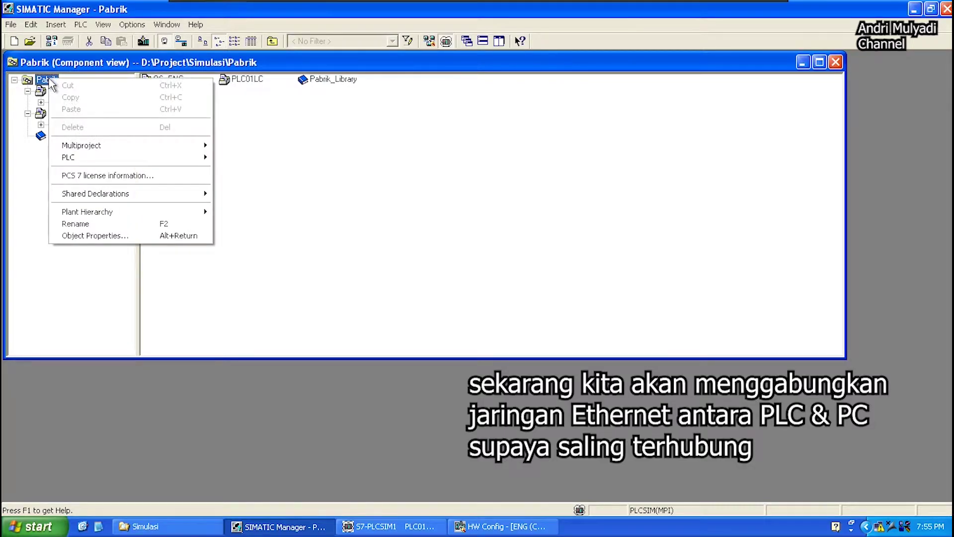
mouse_move(159, 145)
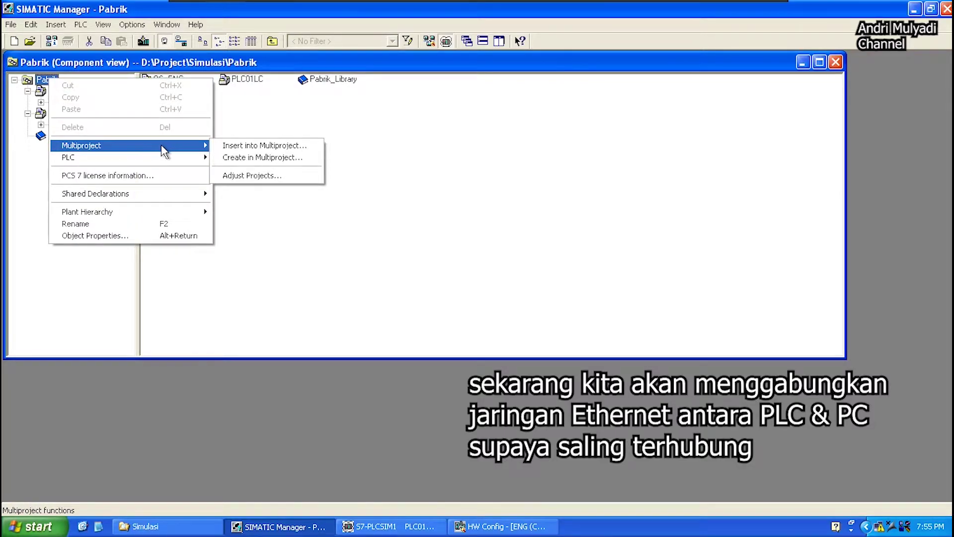
click(226, 176)
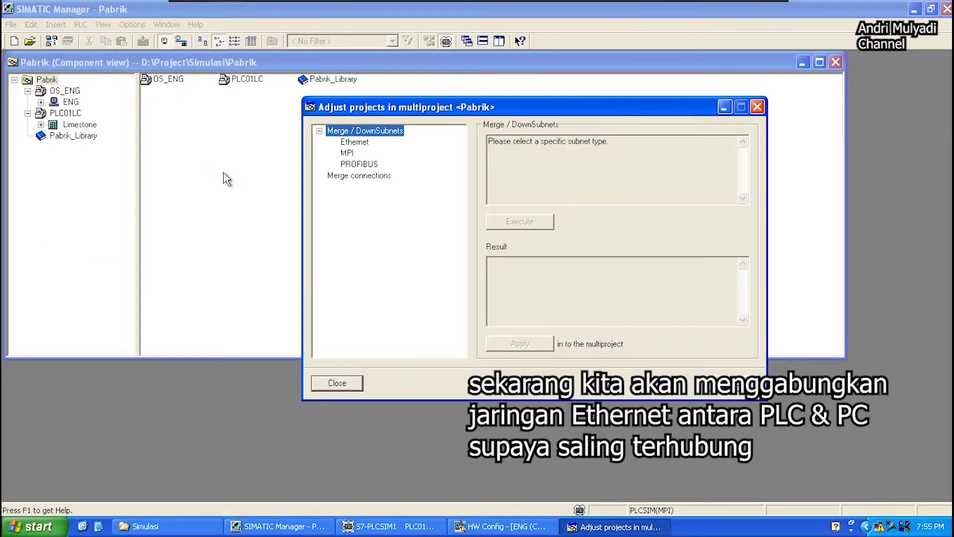
click(348, 146)
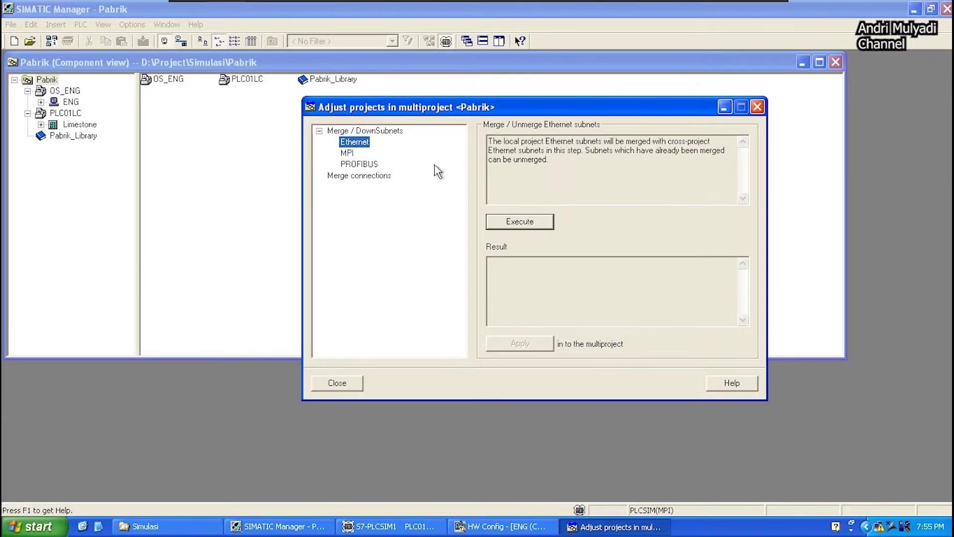
click(501, 224)
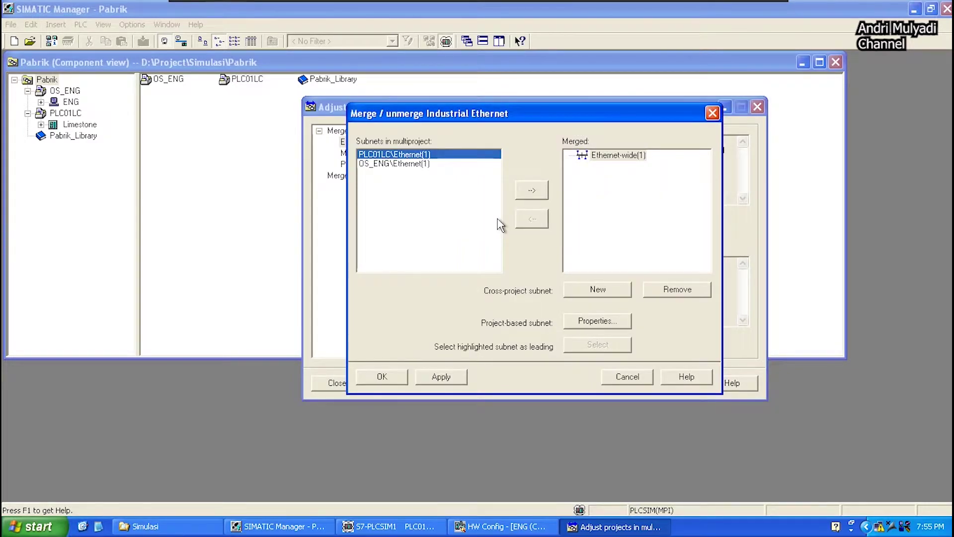
click(532, 191)
click(531, 191)
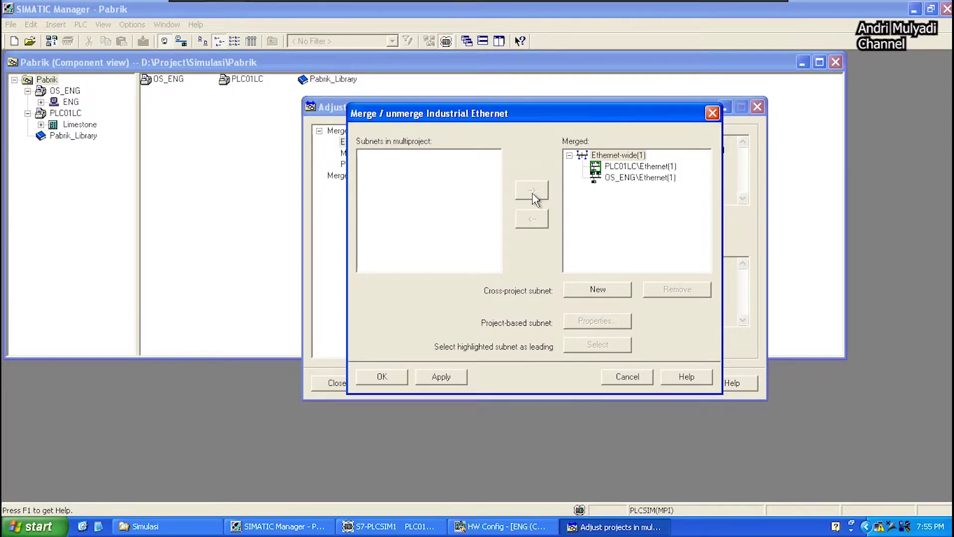
click(394, 379)
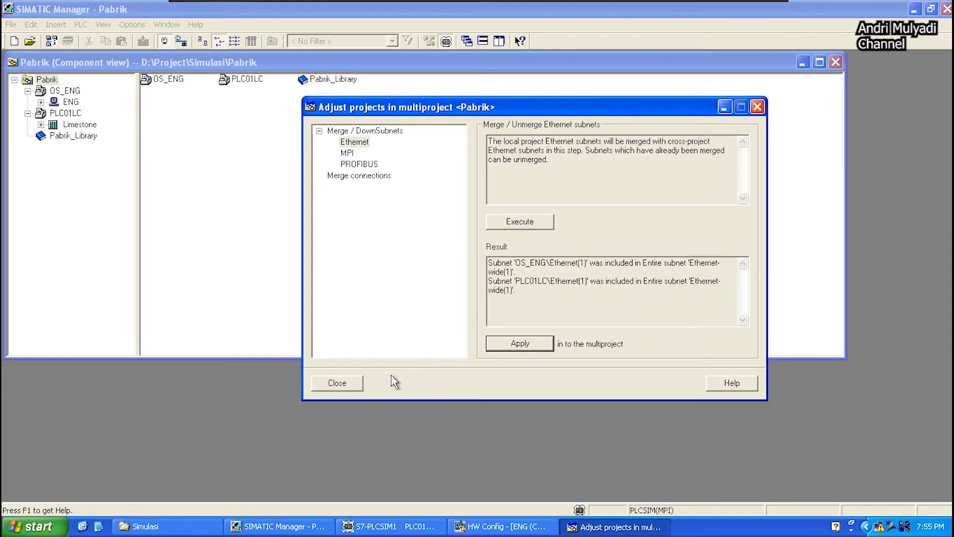
click(355, 384)
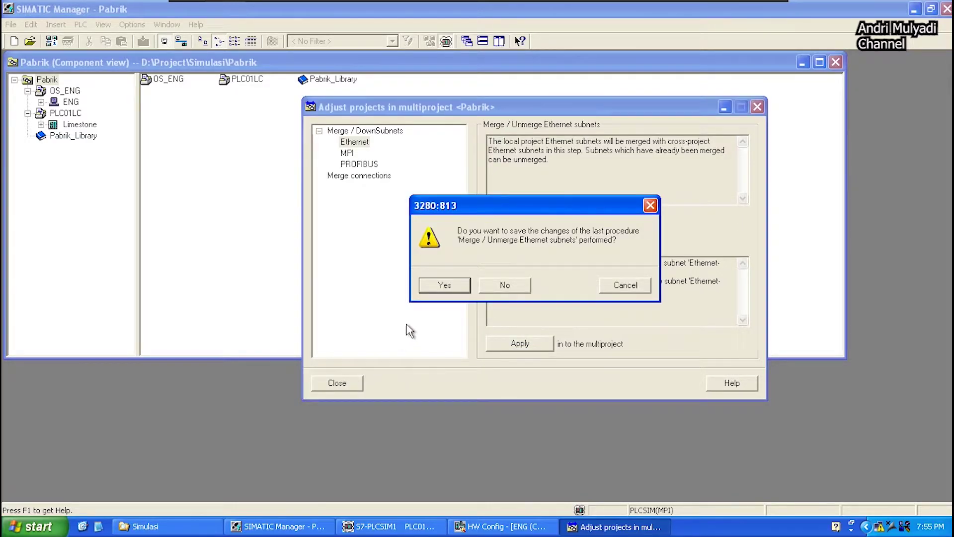
click(444, 288)
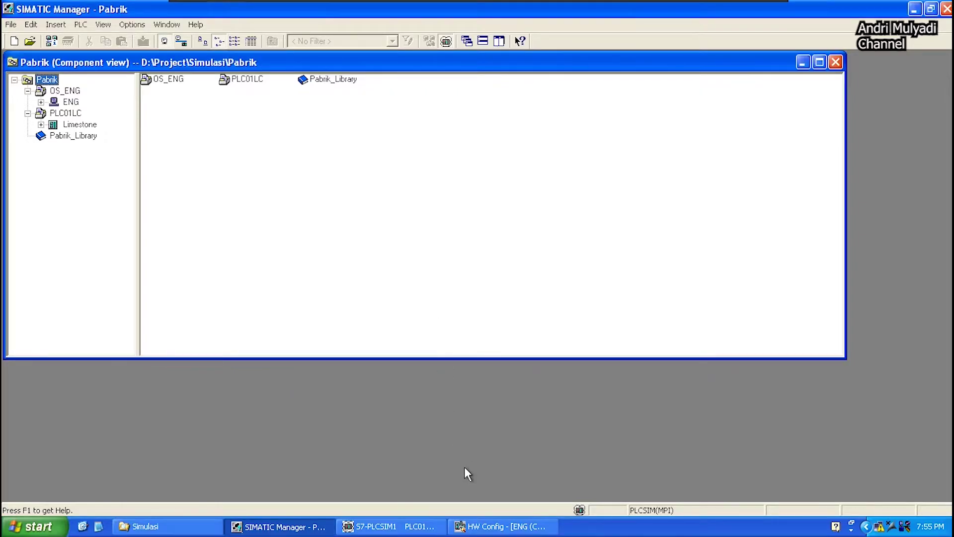
- Check the subnet assignment of the IE General Ethernet interface in the ENG hardware configuration, and close the configuration with its changes saved
click(476, 525)
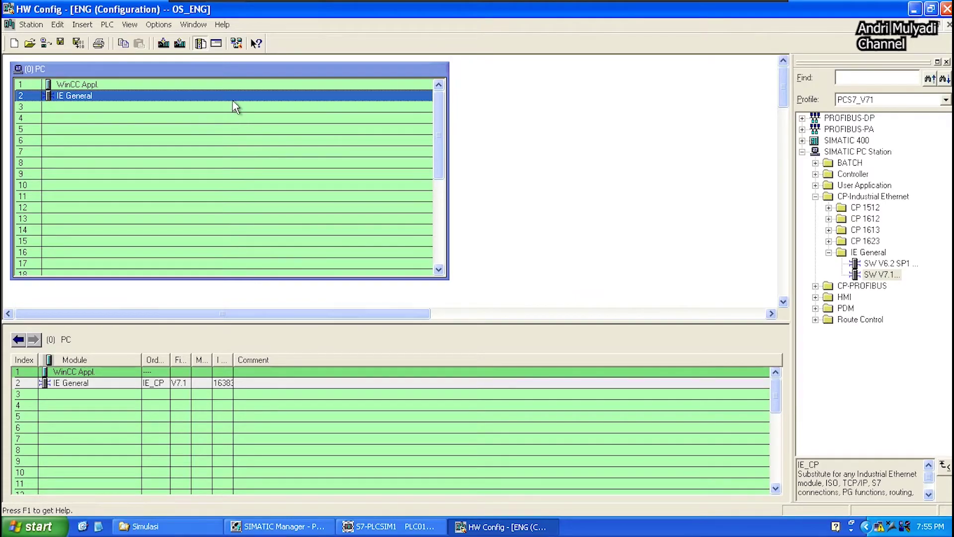
double_click(233, 97)
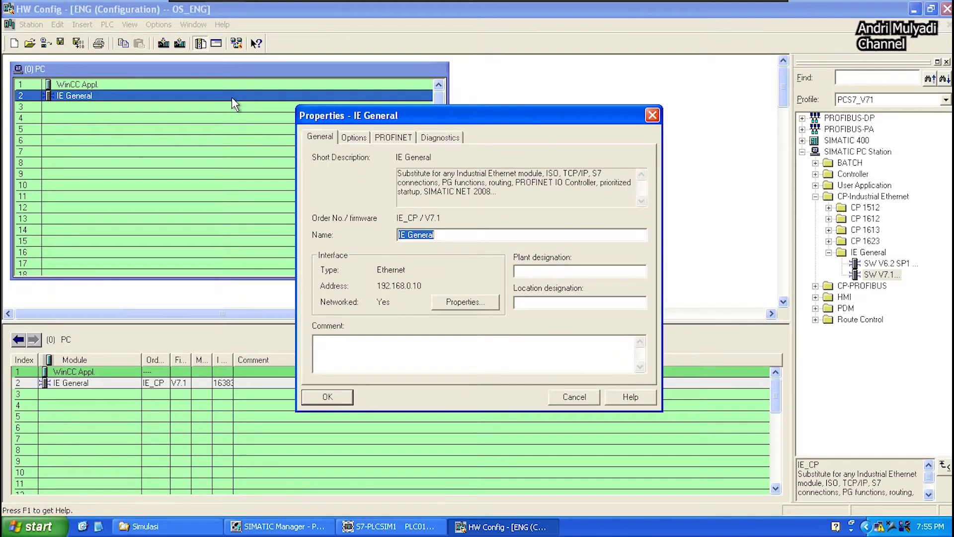
click(456, 302)
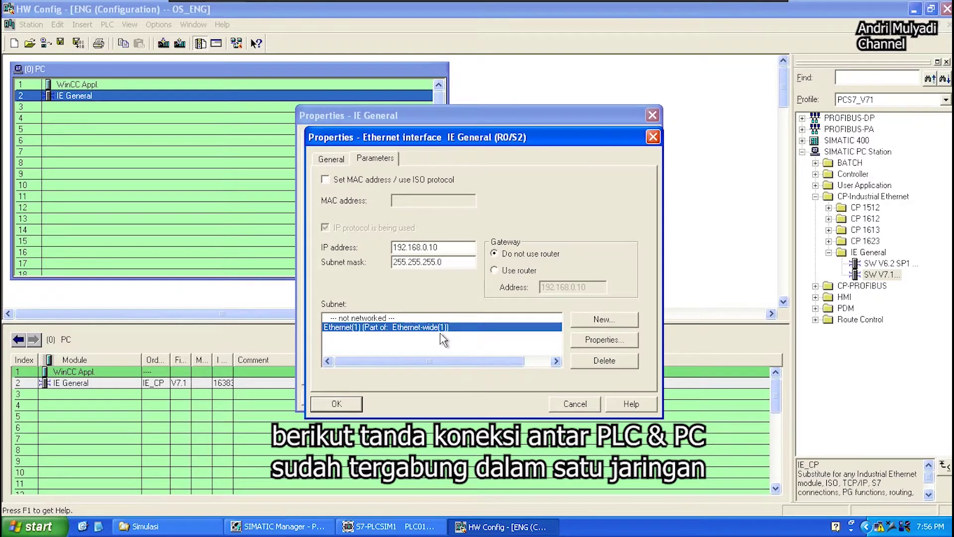
click(348, 404)
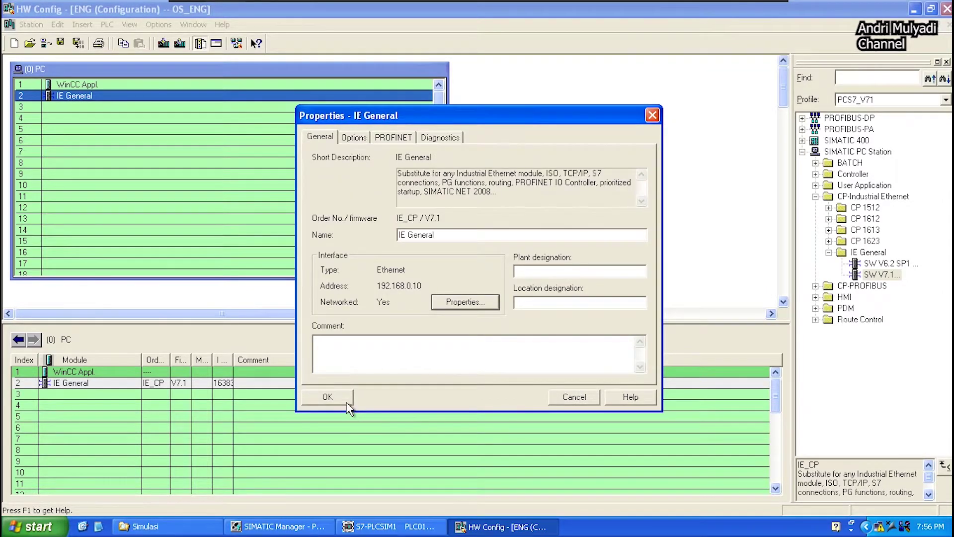
click(328, 397)
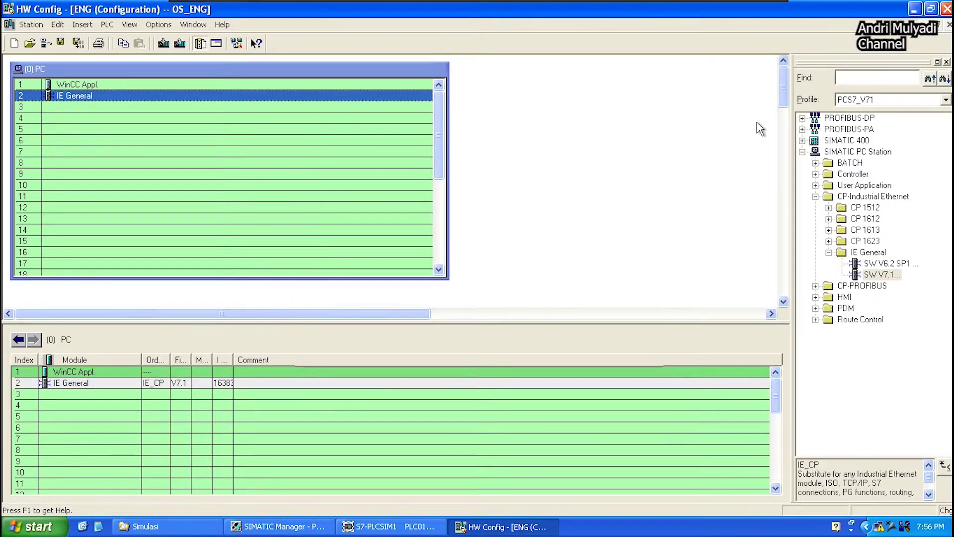
click(947, 11)
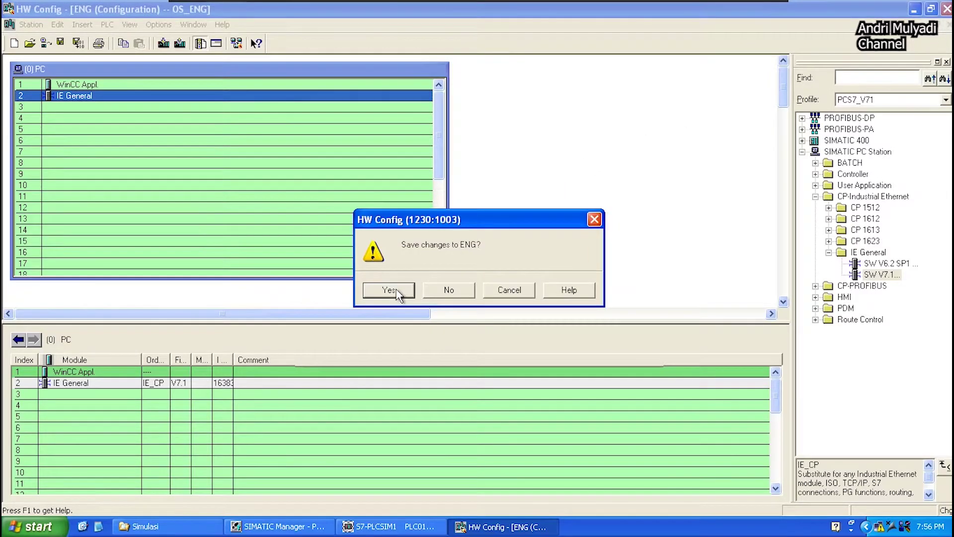
click(389, 291)
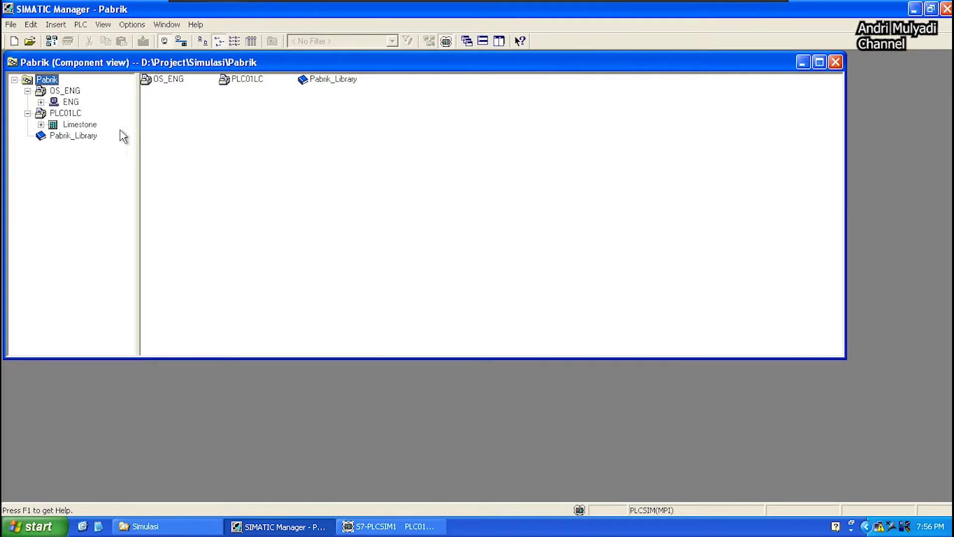
- Open the connections of the ENG station's WinCC application in NetPro and switch to the cross-project network view
click(71, 103)
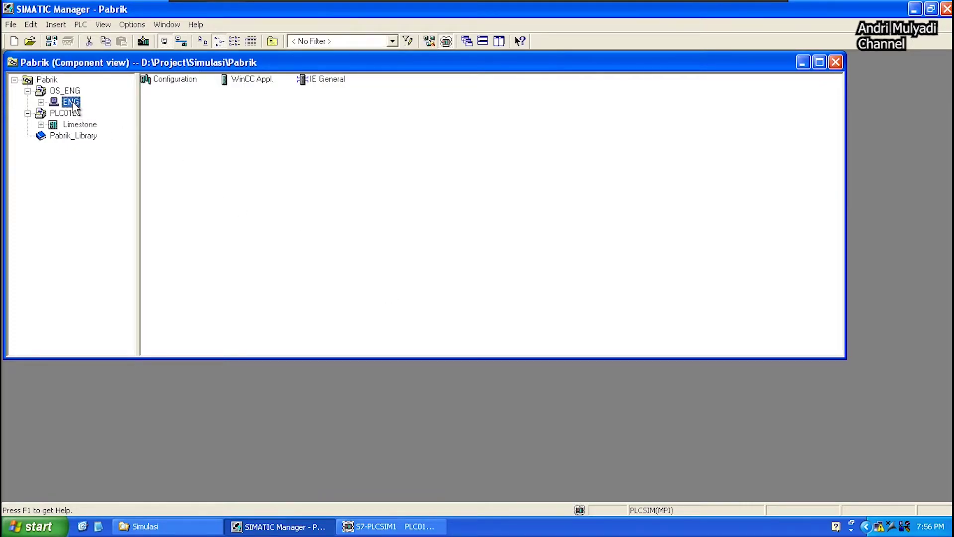
click(41, 102)
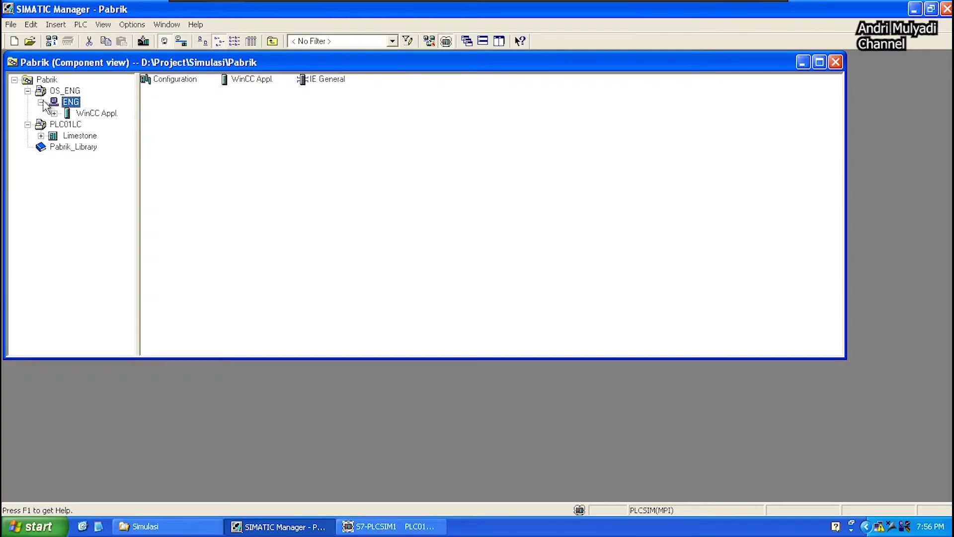
click(83, 114)
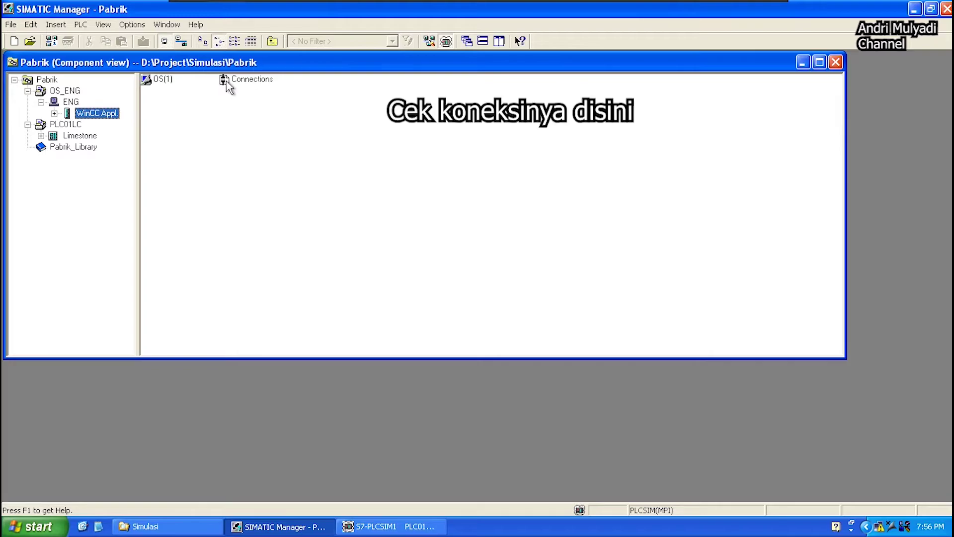
right_click(227, 84)
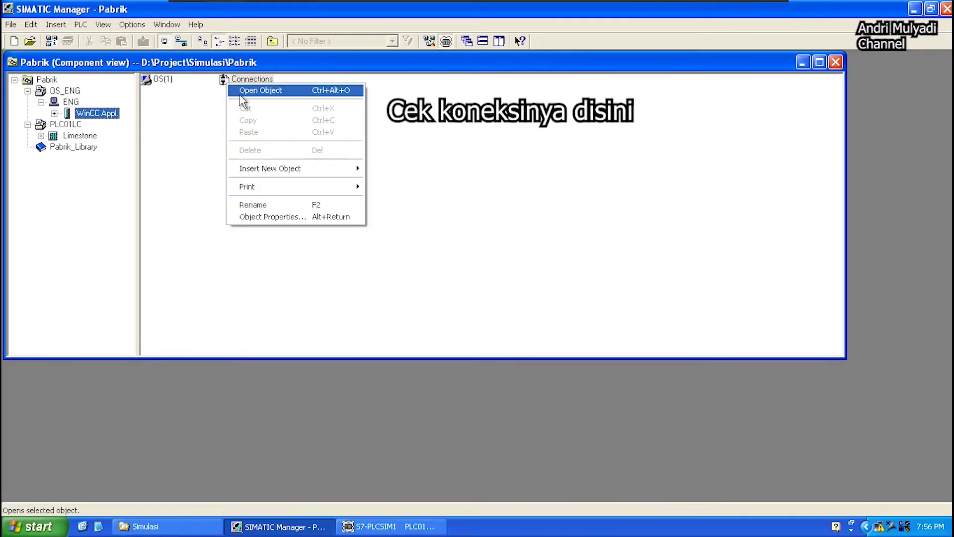
click(241, 91)
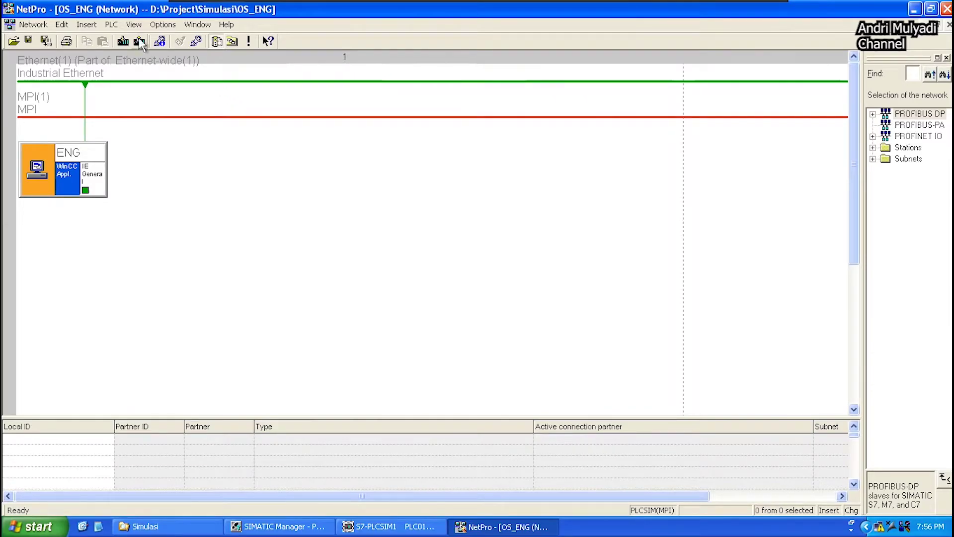
click(133, 26)
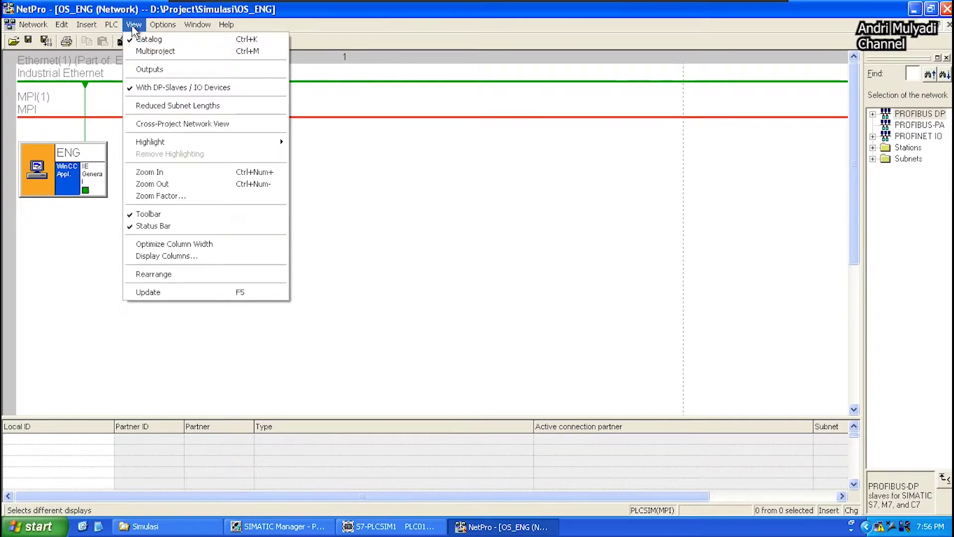
click(142, 123)
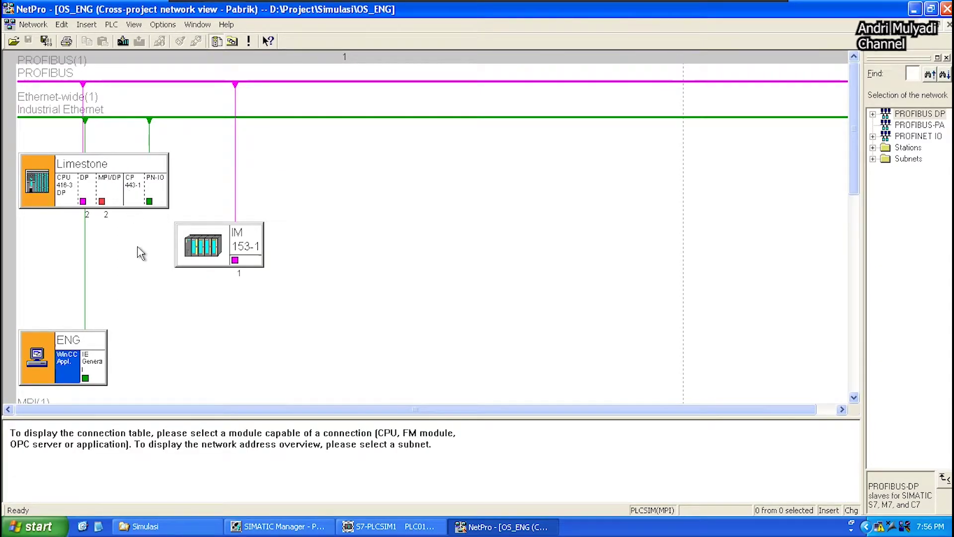
- Rearrange the network diagram so the ENG station and the IM 153-1 stand in one row beside the Limestone station
drag(204, 239, 330, 174)
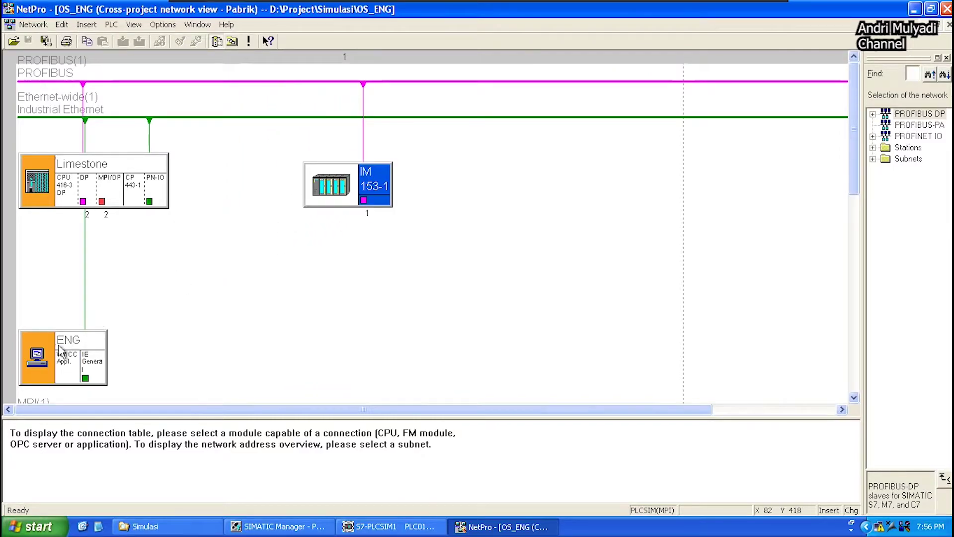
click(47, 340)
drag(46, 340, 215, 164)
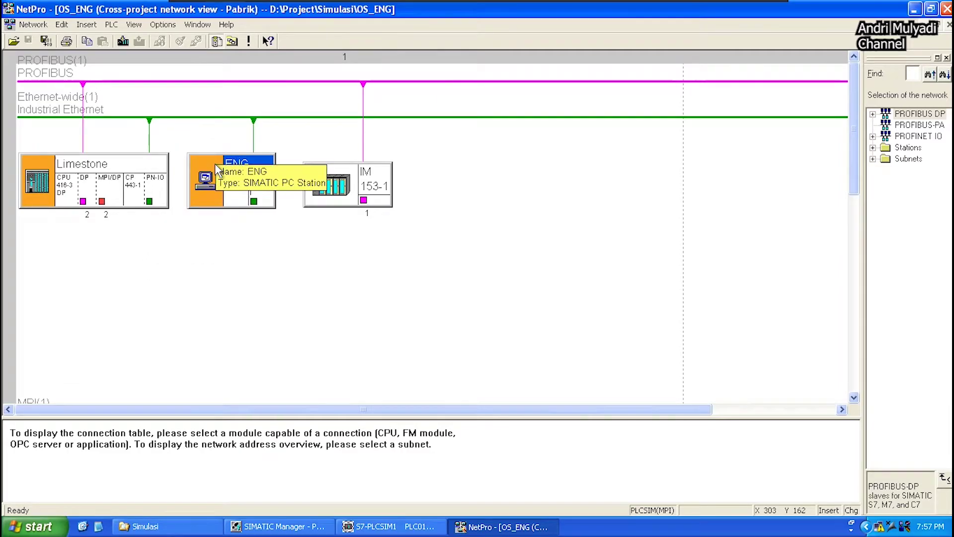
click(213, 231)
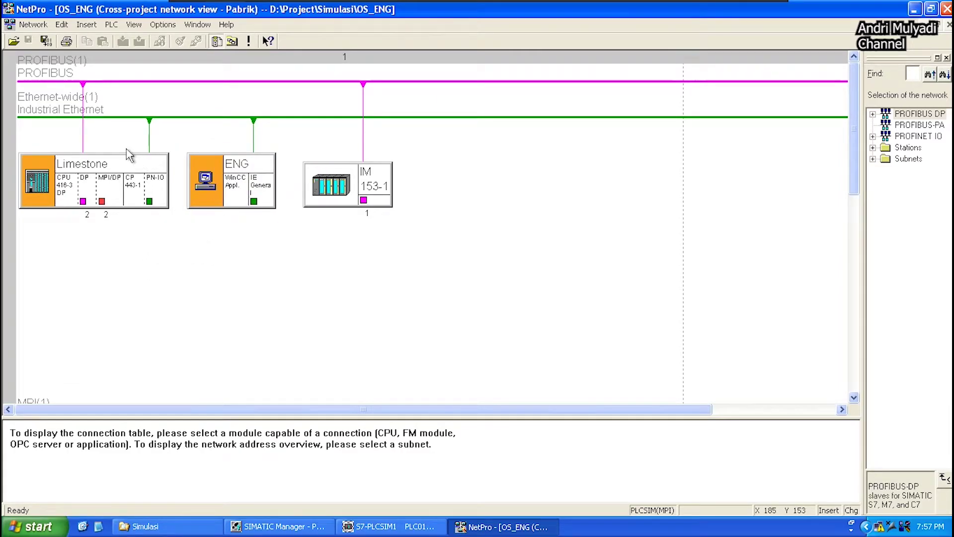
- Save and compile the network configuration with the option to compile and check everything
click(46, 41)
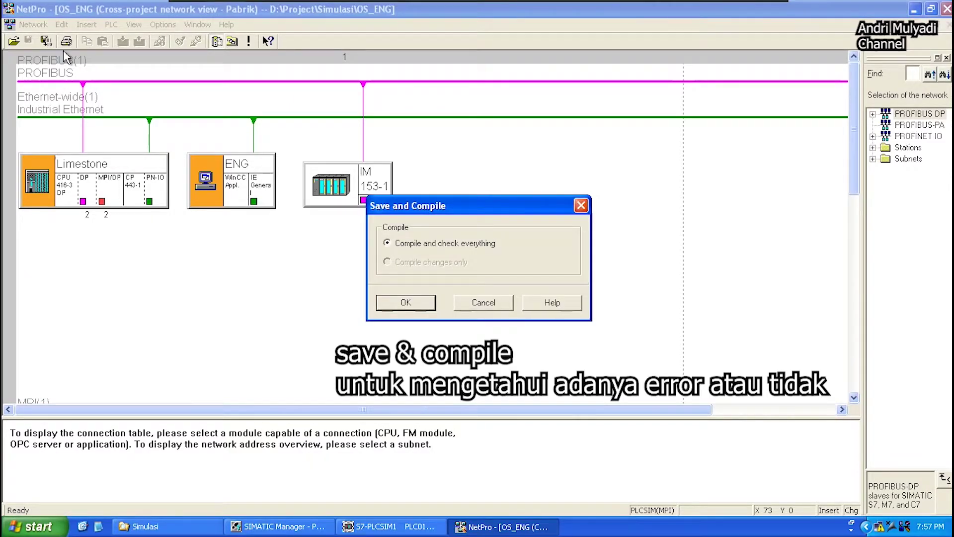
click(402, 302)
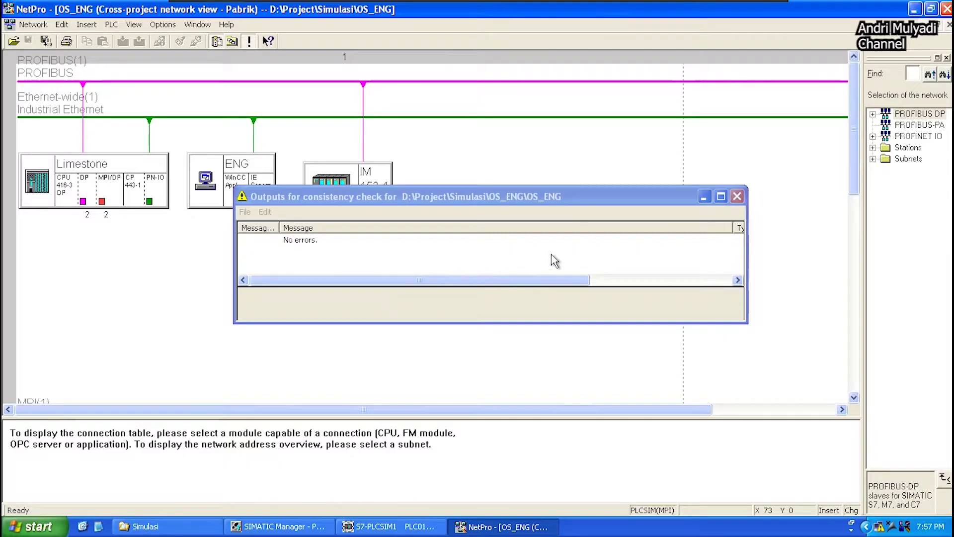
- Dismiss the consistency check output and close NetPro, saving the graphical position data of project OS_ENG
click(737, 197)
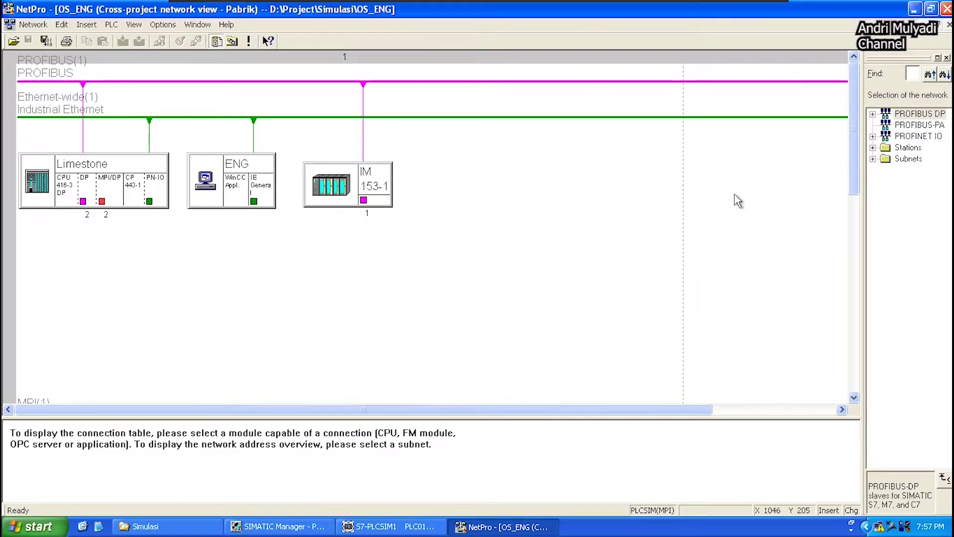
click(946, 10)
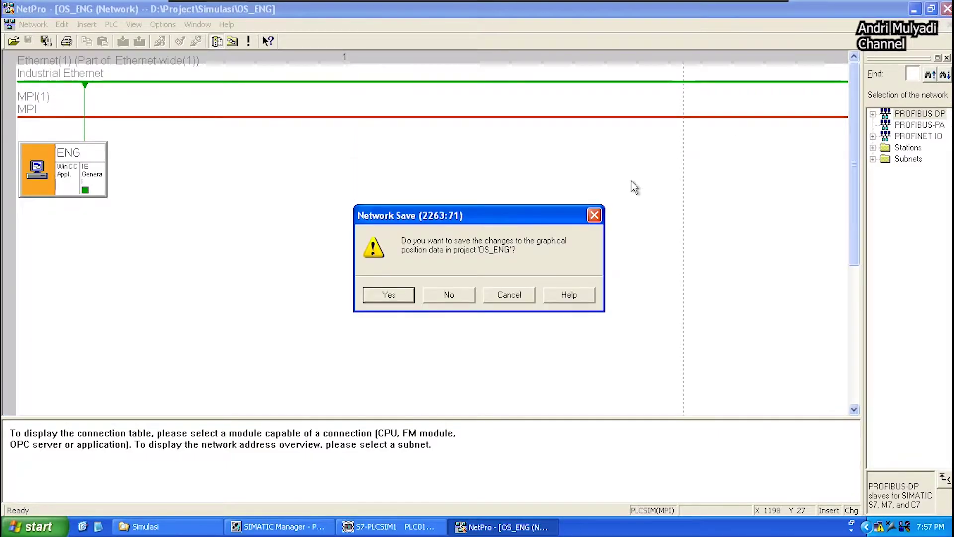
click(400, 294)
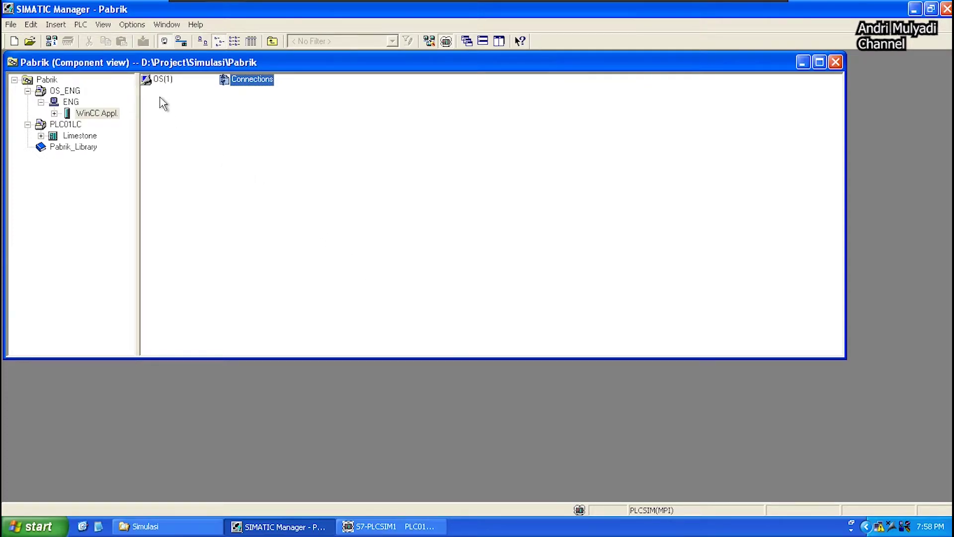
- Open the Plant View of the Pabrik multiproject and arrange it above the Component view so both are fully visible
click(103, 25)
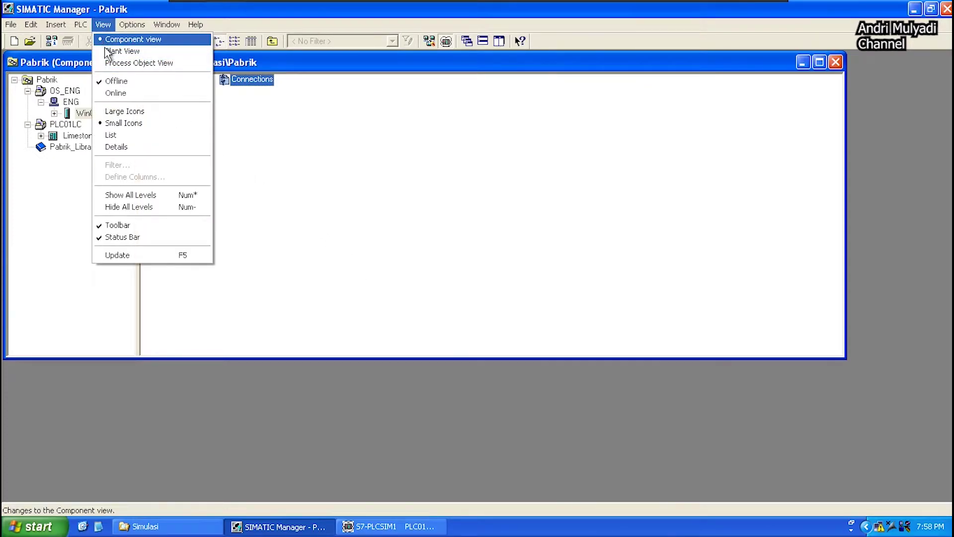
click(107, 51)
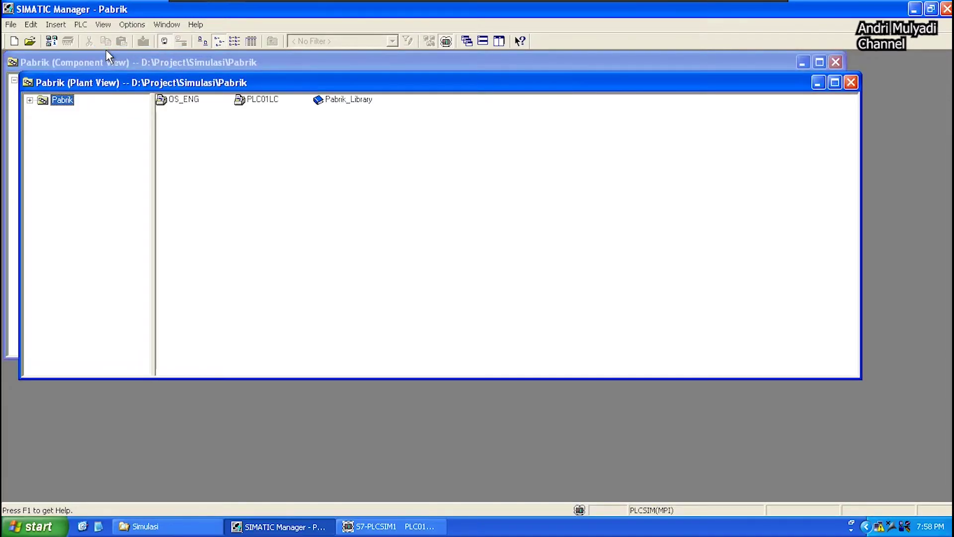
click(482, 43)
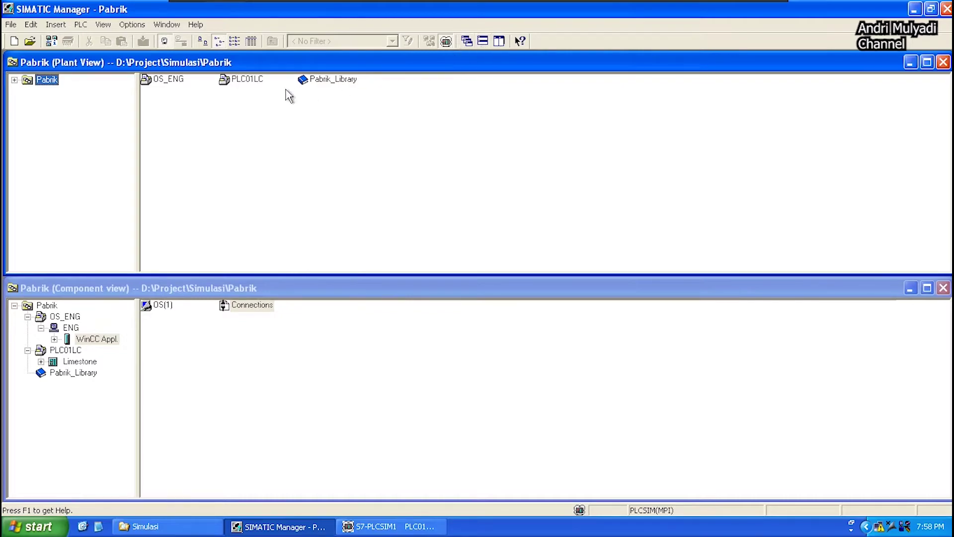
- Insert a hierarchy folder named Limestone in project PLC01LC, assigning CPU-oriented unique message numbers
click(15, 80)
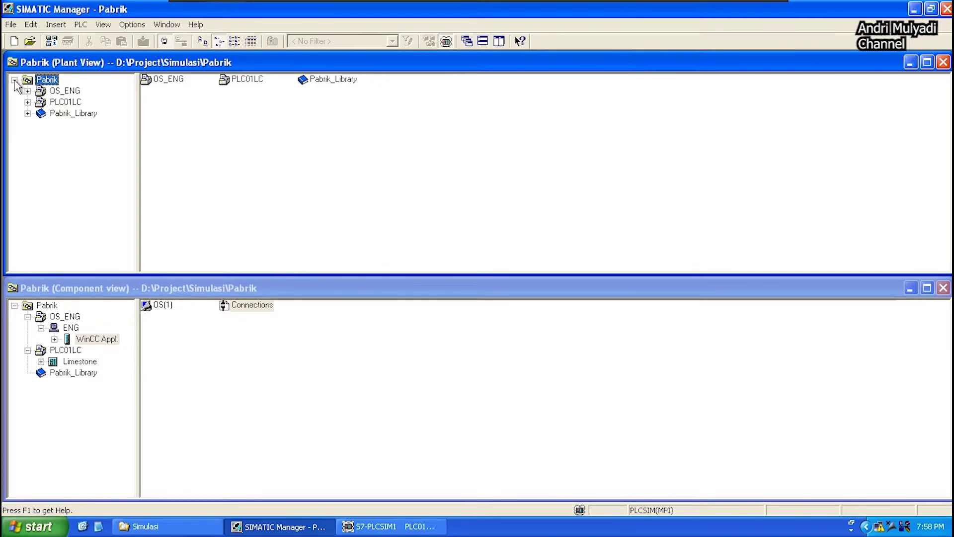
click(43, 103)
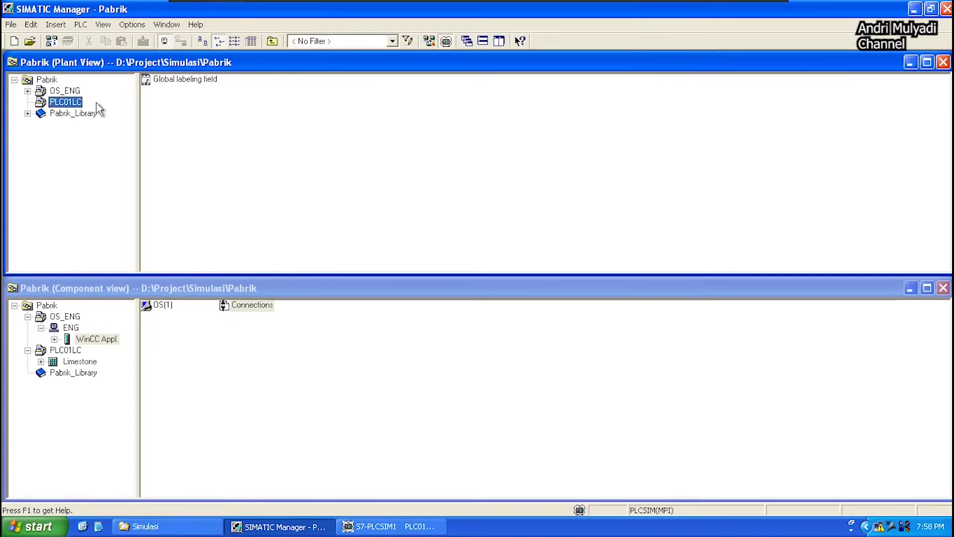
click(217, 129)
right_click(218, 128)
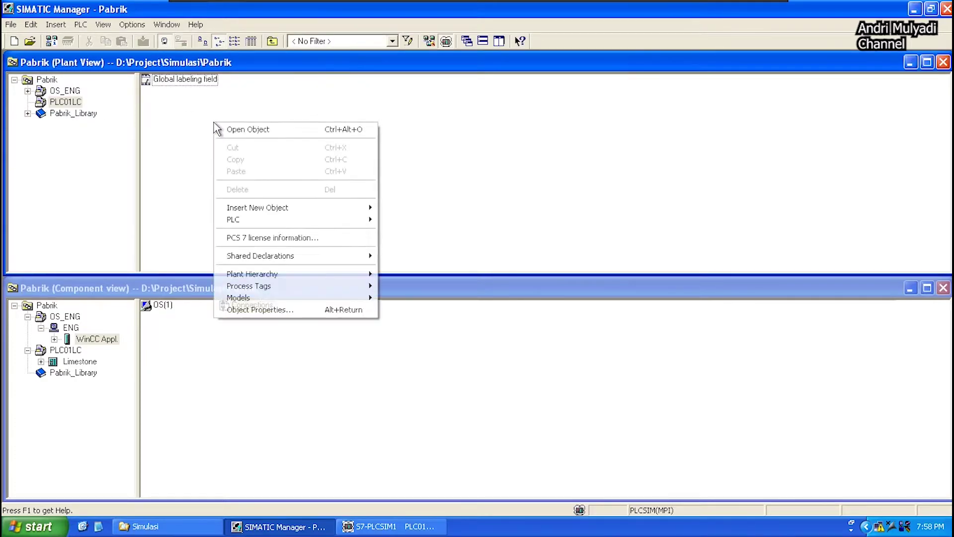
mouse_move(348, 209)
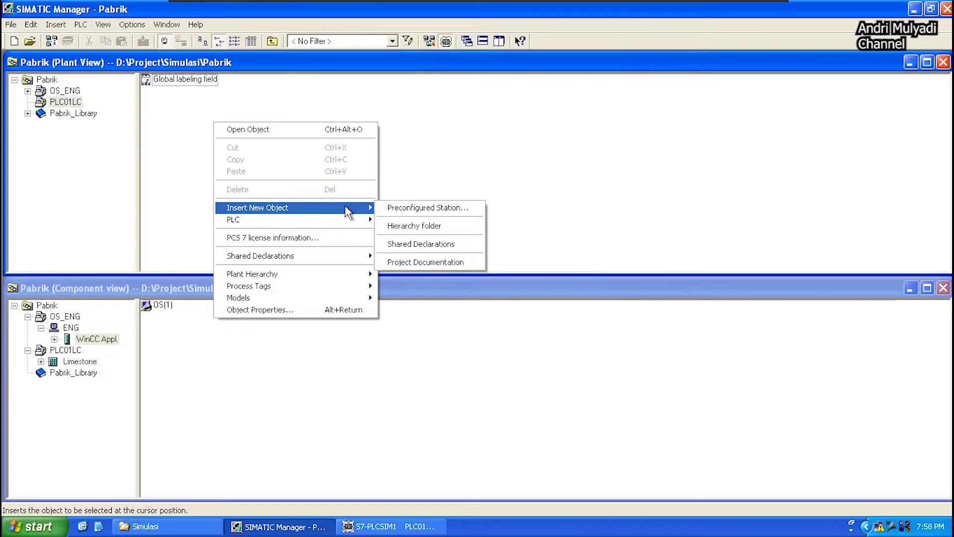
click(393, 226)
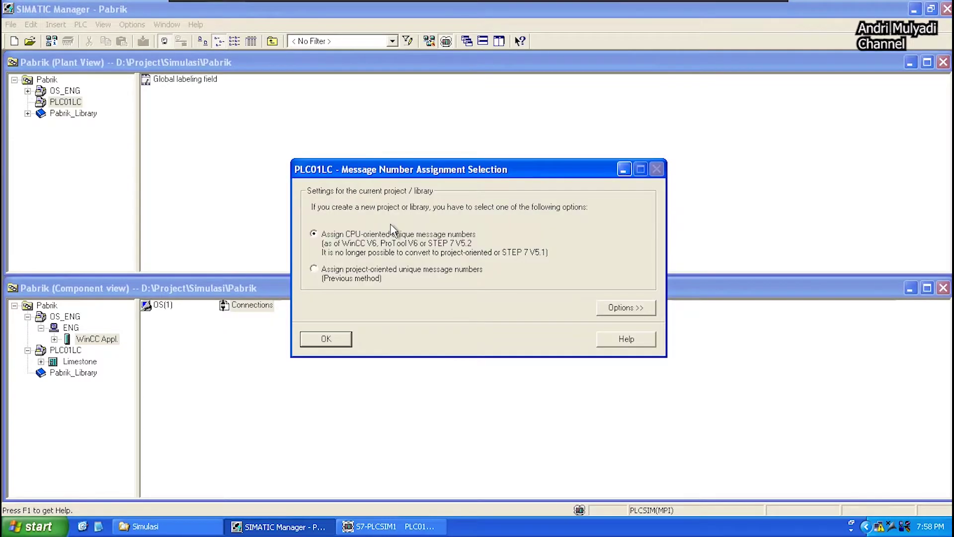
click(332, 340)
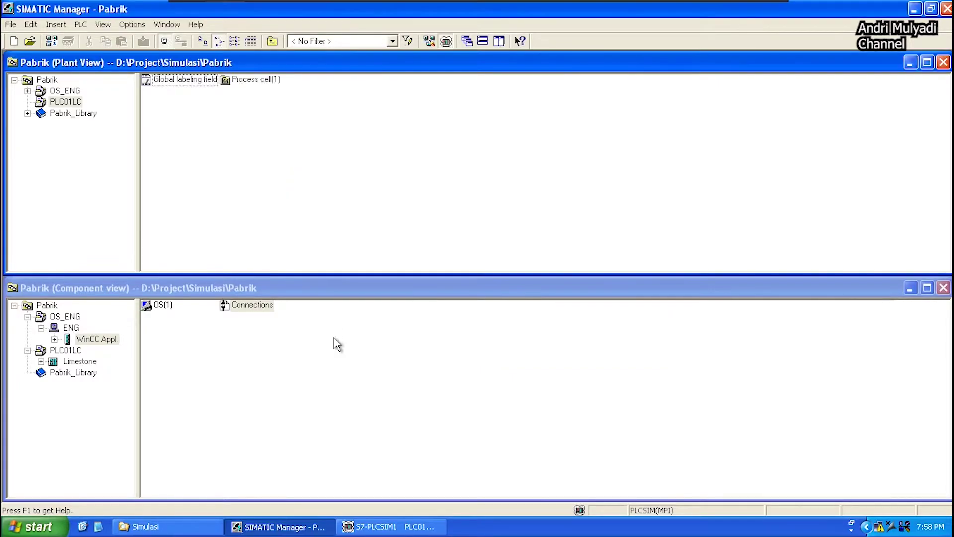
text(L)
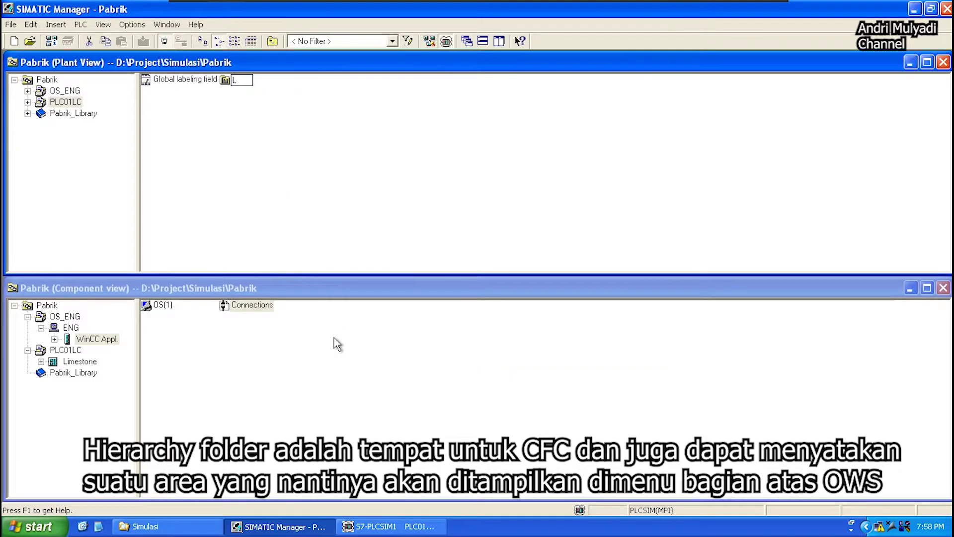
text(imestone)
key(Return)
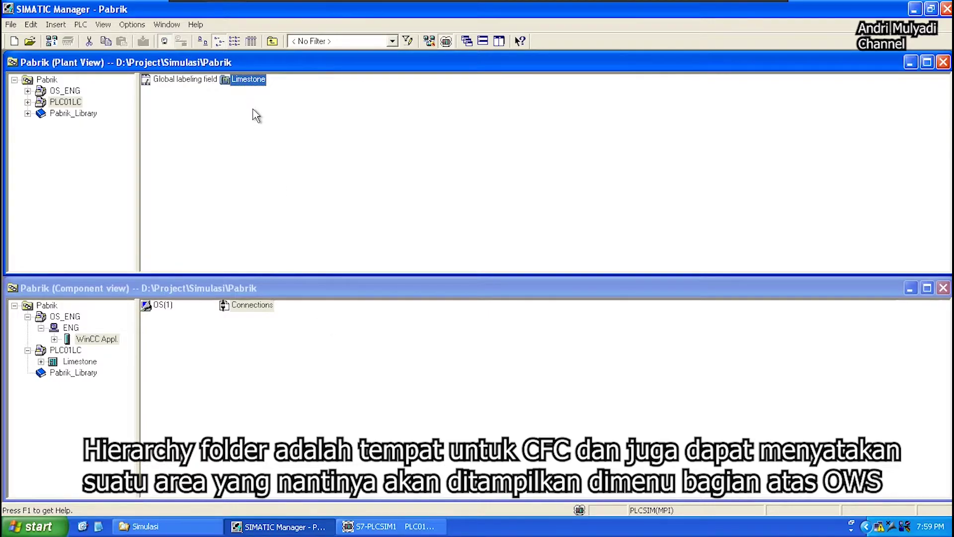
- Assign the Limestone hierarchy folder to the AS chart folder Limestone\CPU 416-3 DP\S7 Program(1)
right_click(249, 84)
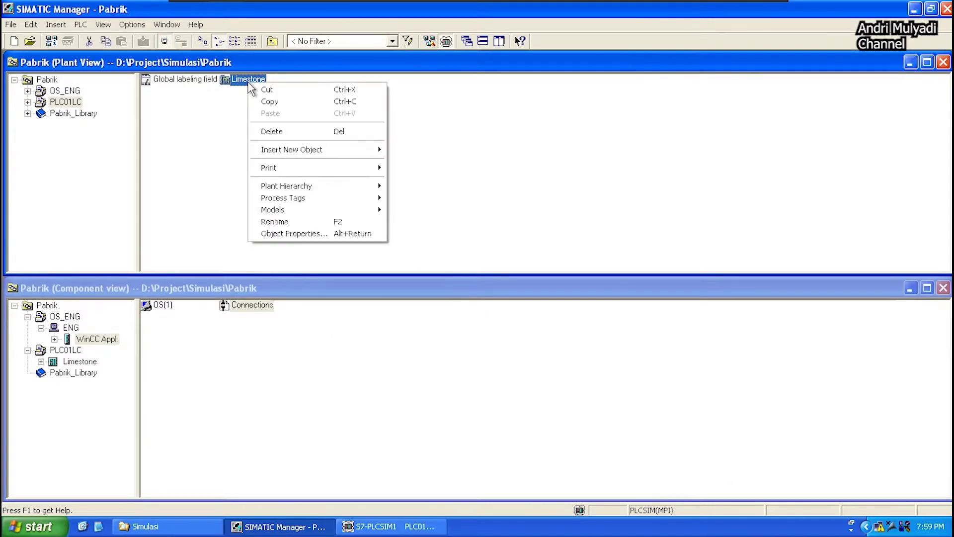
click(283, 233)
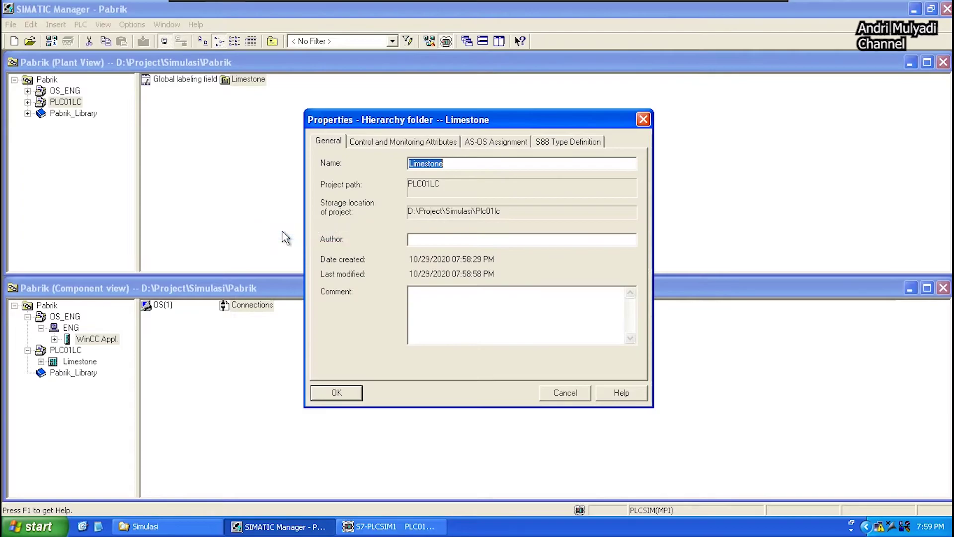
click(475, 145)
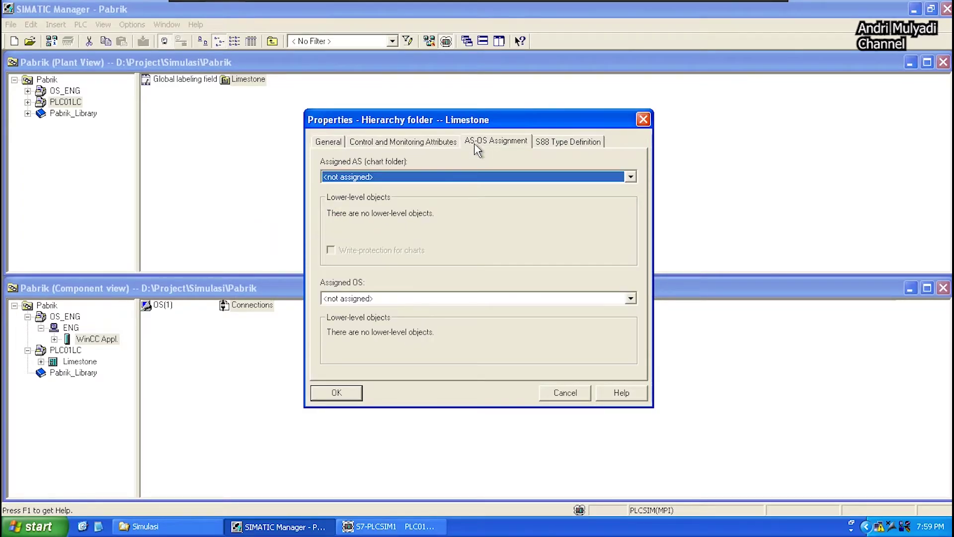
click(631, 177)
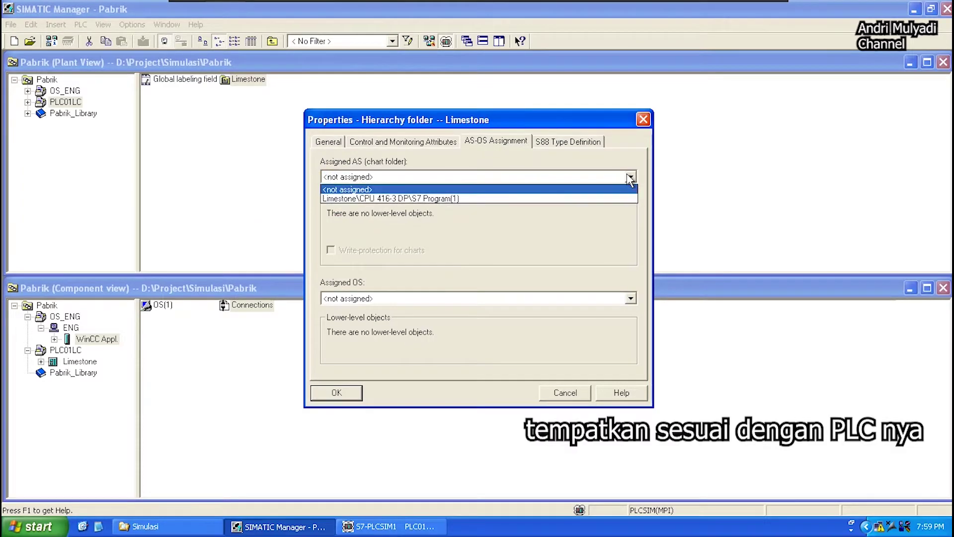
click(622, 199)
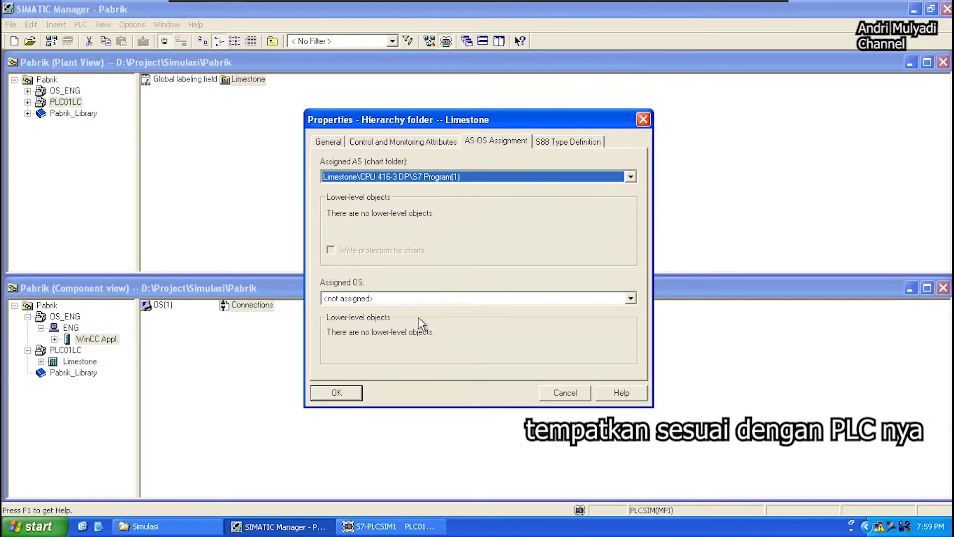
click(337, 393)
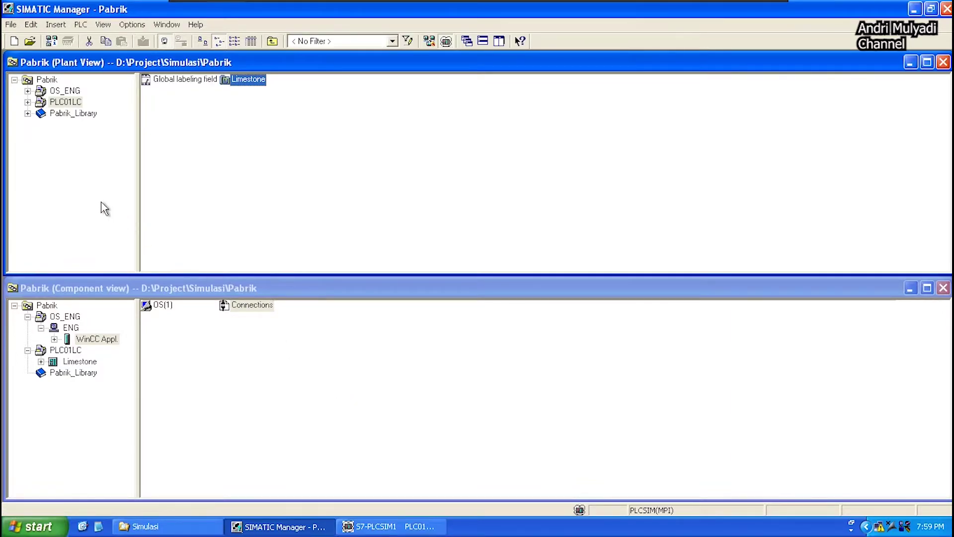
- Insert a CFC chart named 23BC01MT01 in the Limestone hierarchy folder of PLC01LC
click(28, 102)
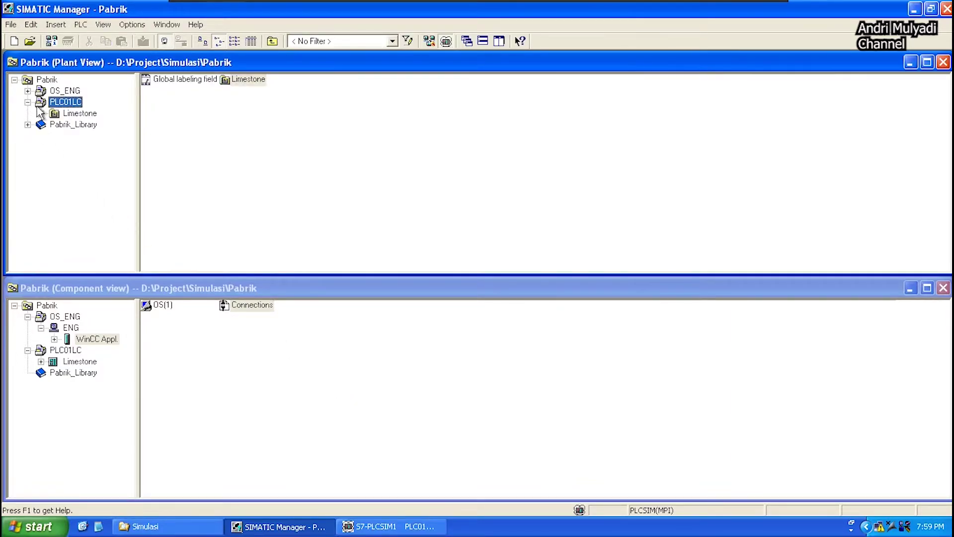
click(61, 114)
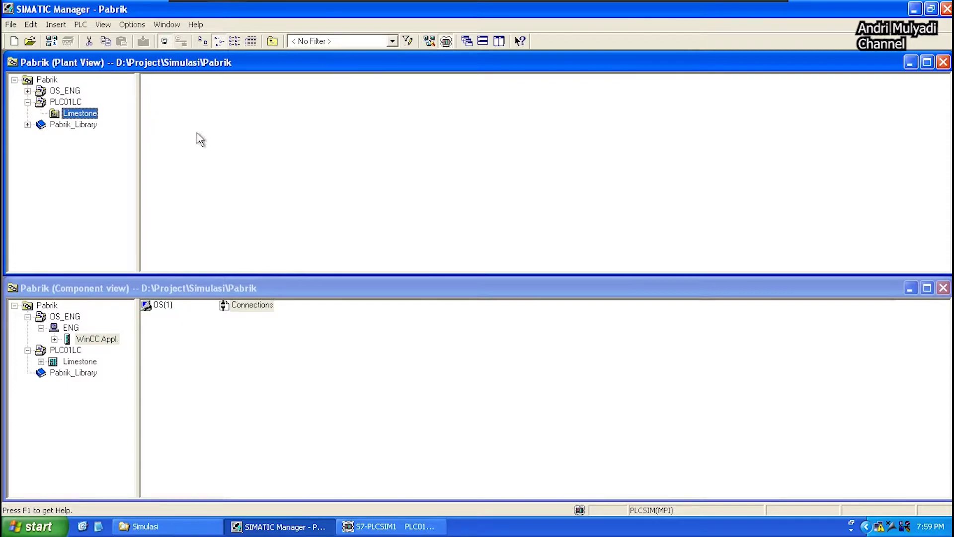
right_click(222, 138)
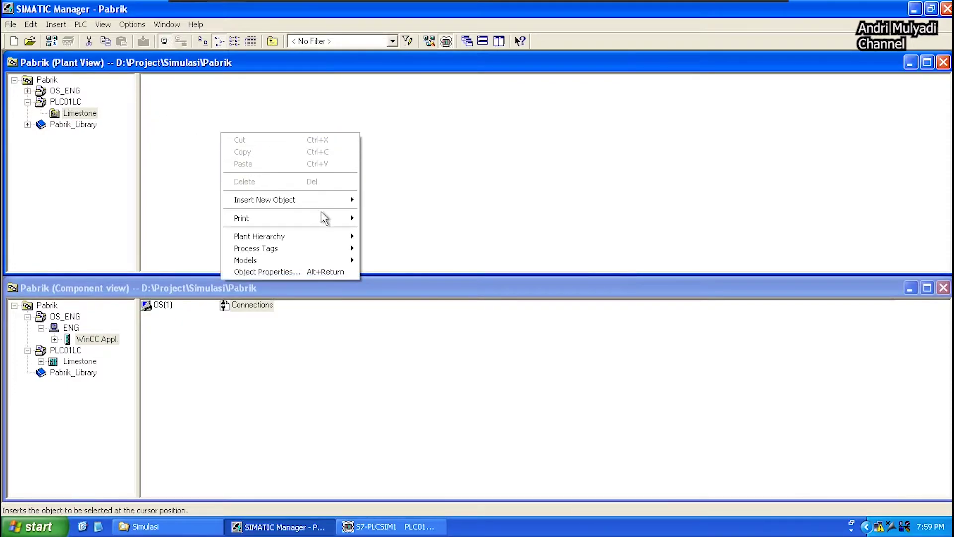
mouse_move(330, 203)
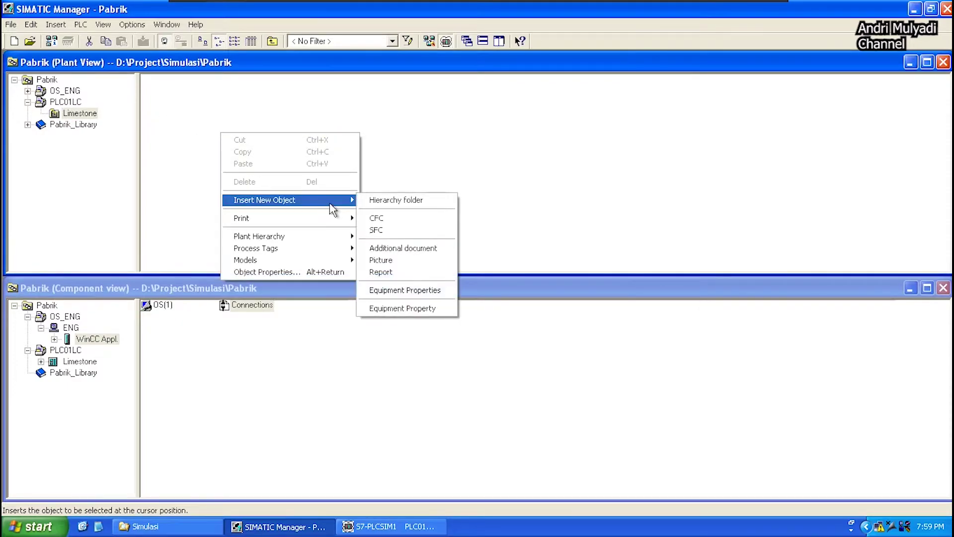
click(379, 217)
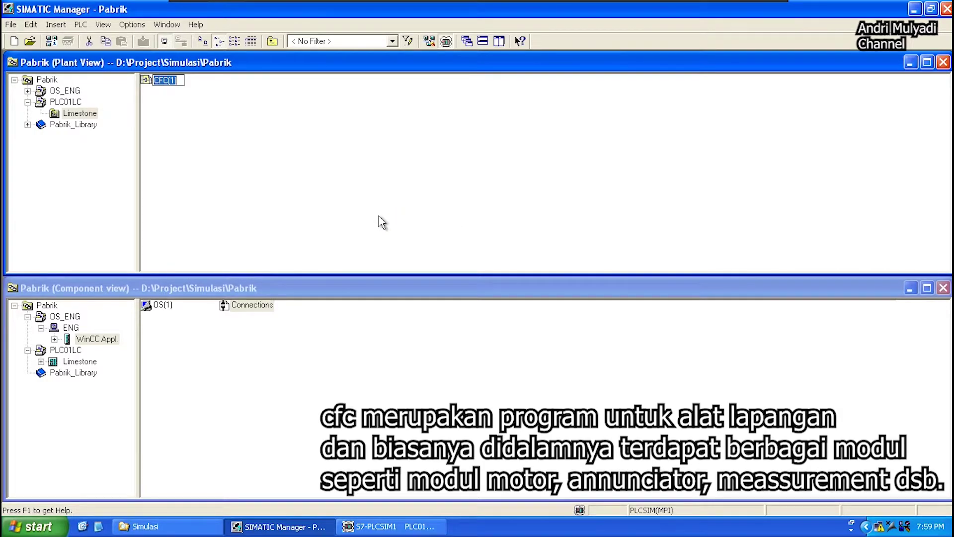
text(23BC01MT01)
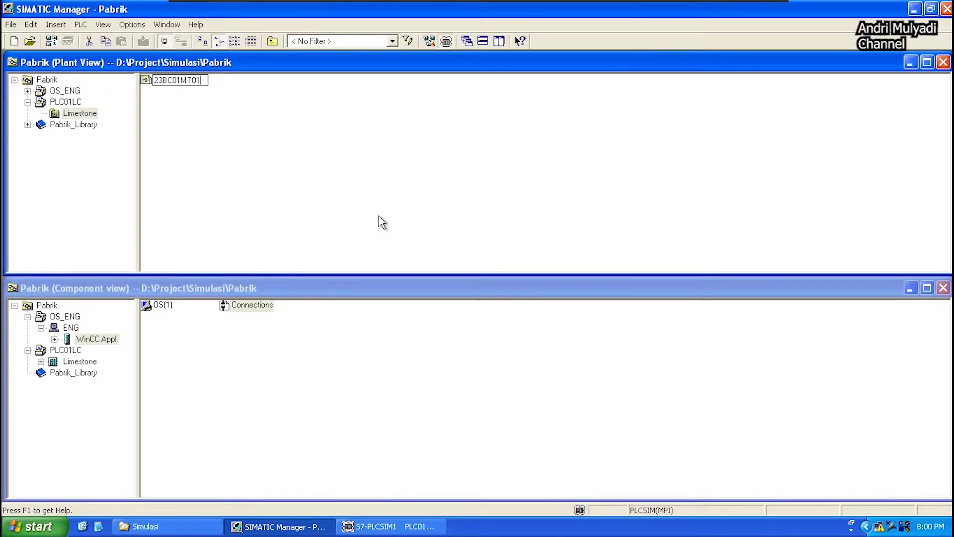
key(Return)
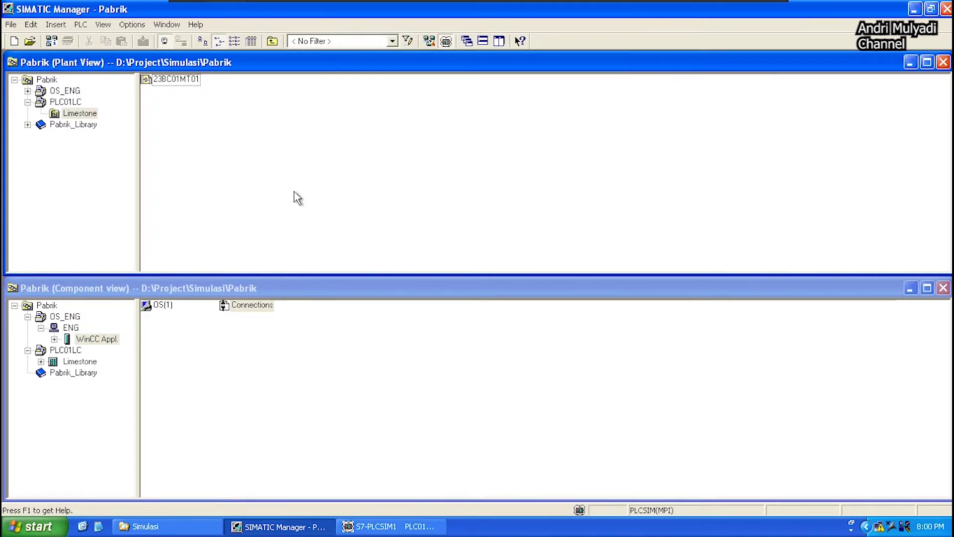
- Update the plant hierarchy in the multiproject by exporting it from PLC01LC to OS_ENG, with CPU-oriented unique message numbers
right_click(89, 117)
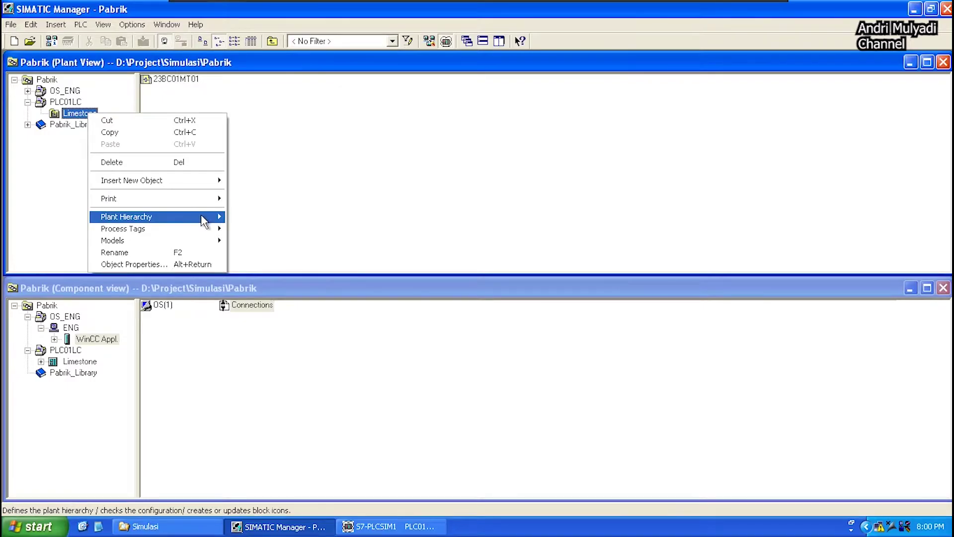
mouse_move(204, 221)
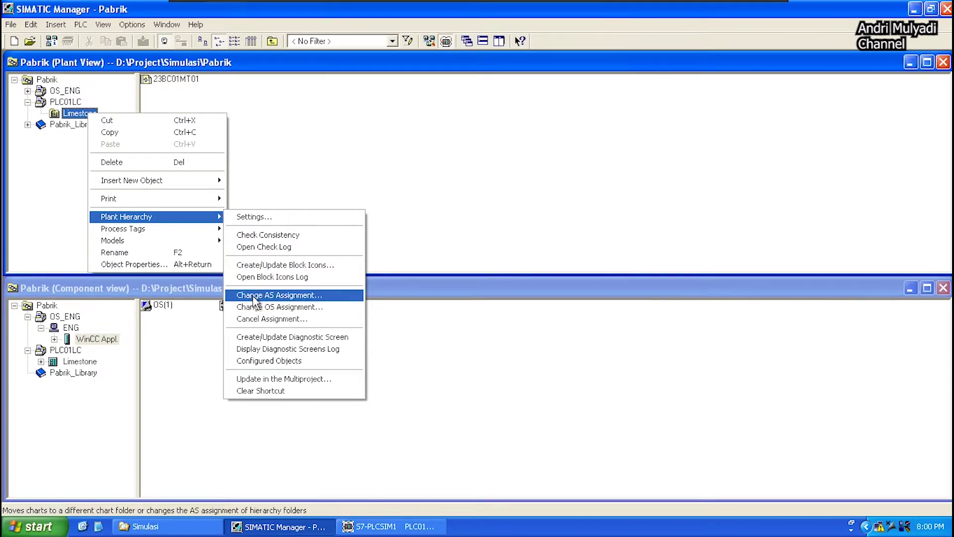
click(272, 379)
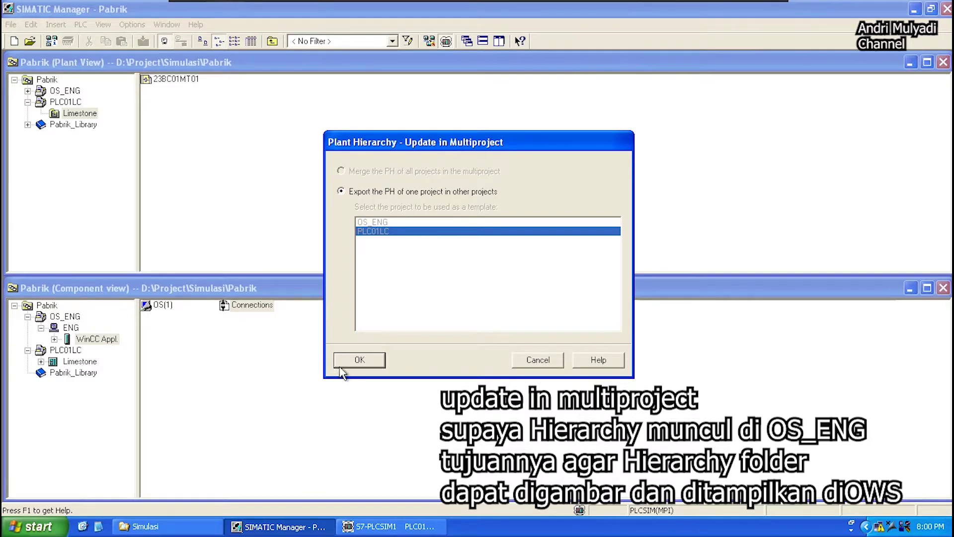
click(359, 360)
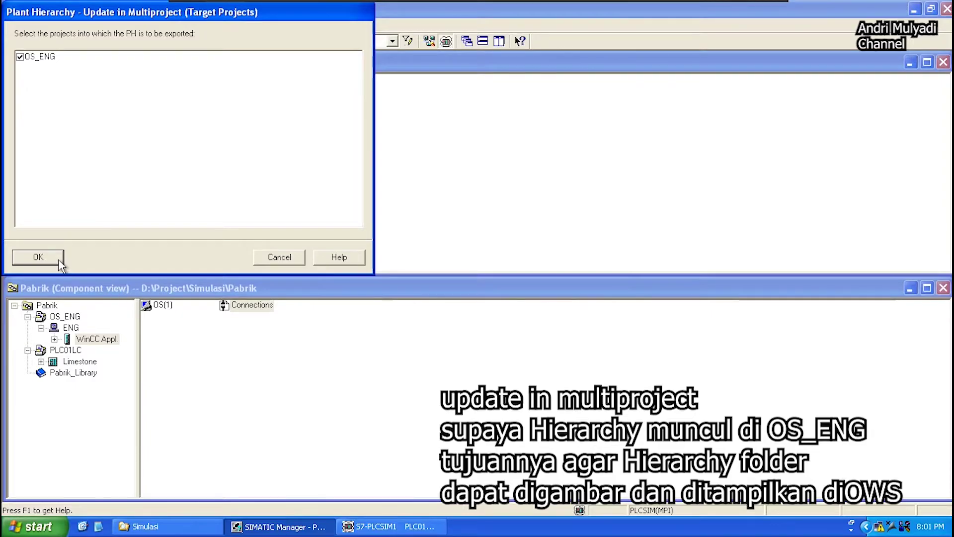
click(38, 257)
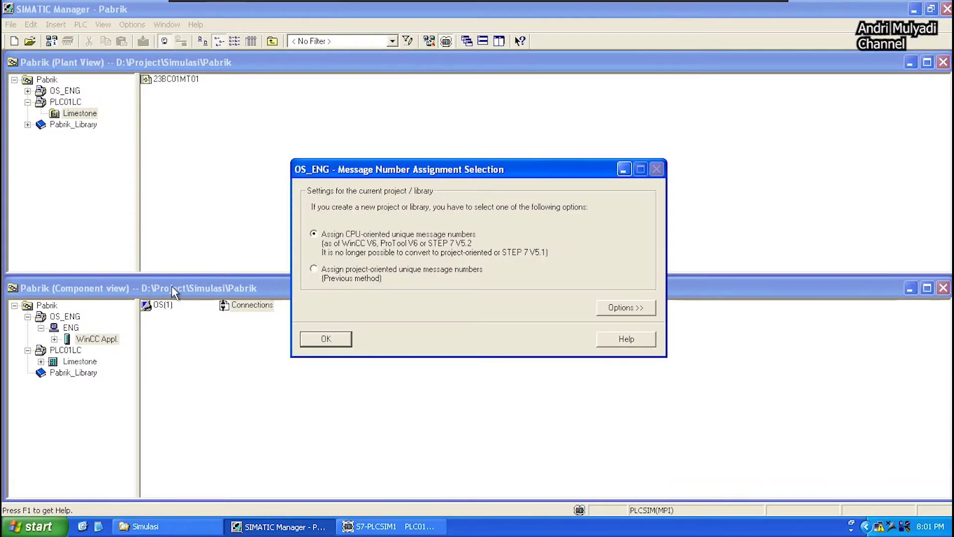
click(316, 339)
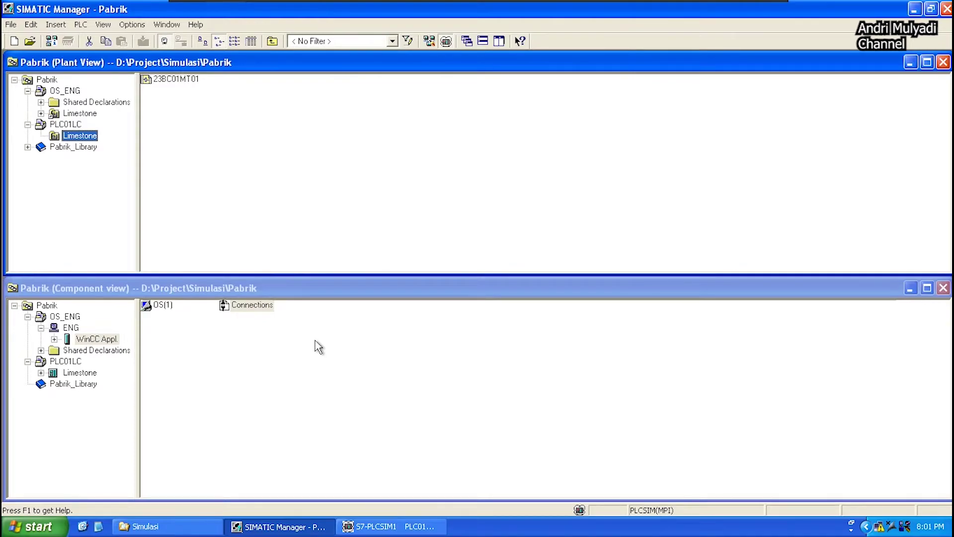
- Start inserting a new object in the Limestone hierarchy folder of OS_ENG
click(80, 114)
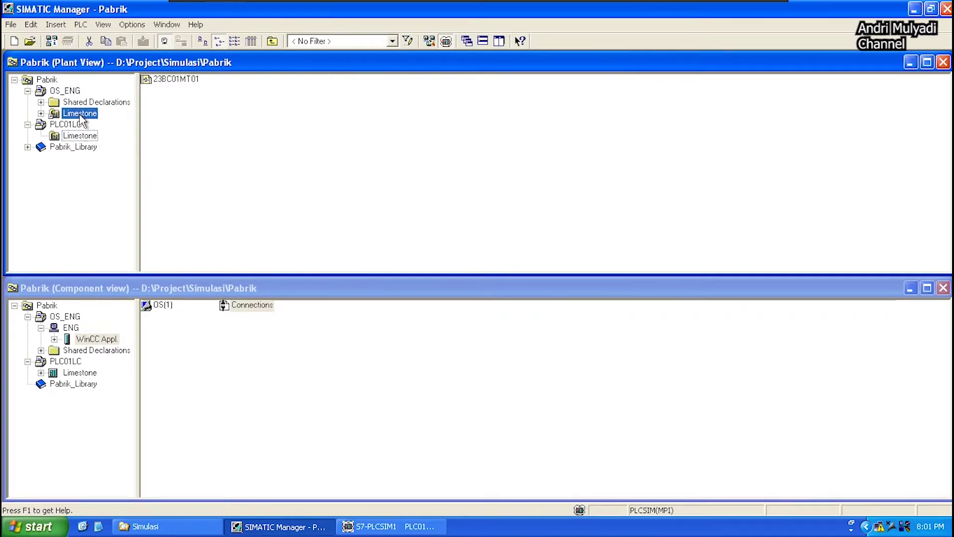
right_click(224, 111)
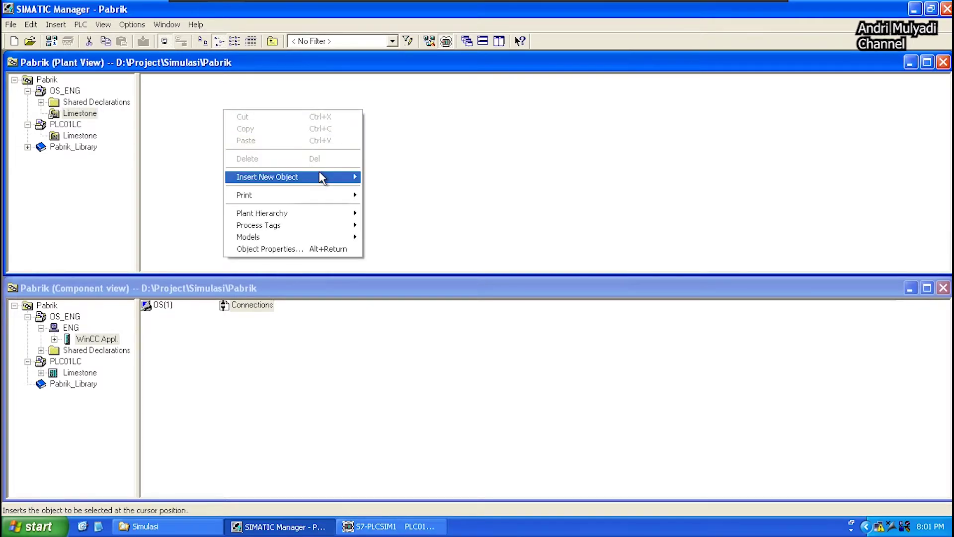
mouse_move(320, 177)
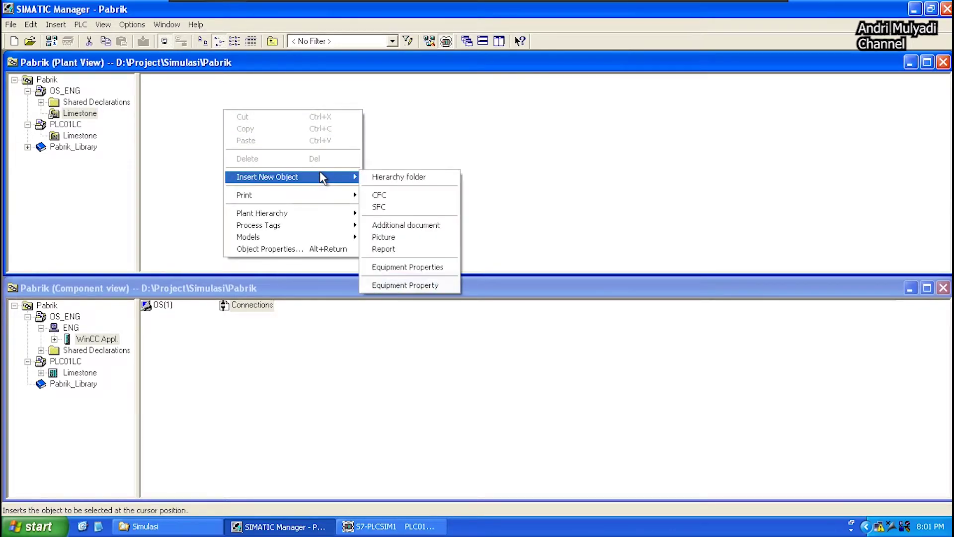
- Insert a new picture in the Limestone folder of OS_ENG and name it Limestone
click(380, 236)
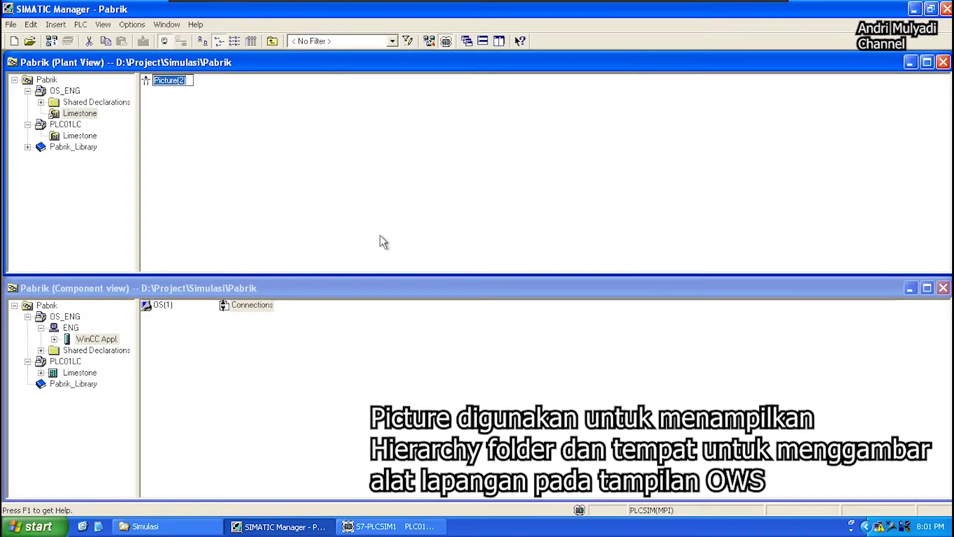
key(BackSpace)
text(Limestone)
key(Return)
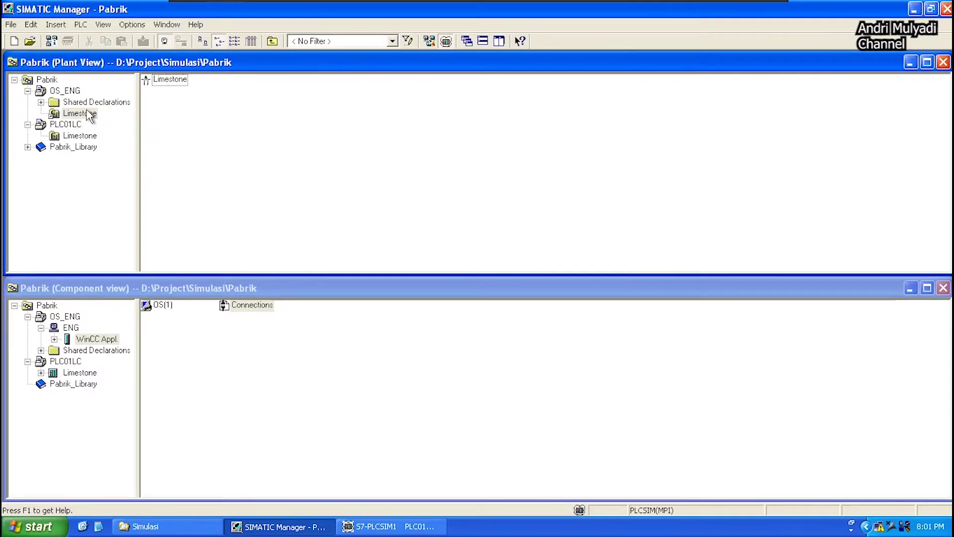
- Check the AS-OS assignment in the object properties of OS_ENG's Limestone hierarchy folder
right_click(89, 114)
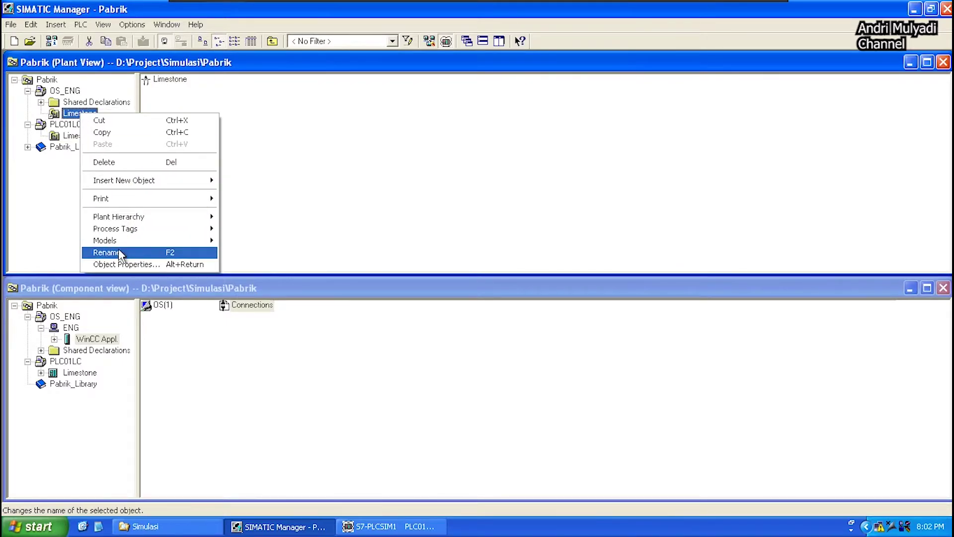
click(123, 264)
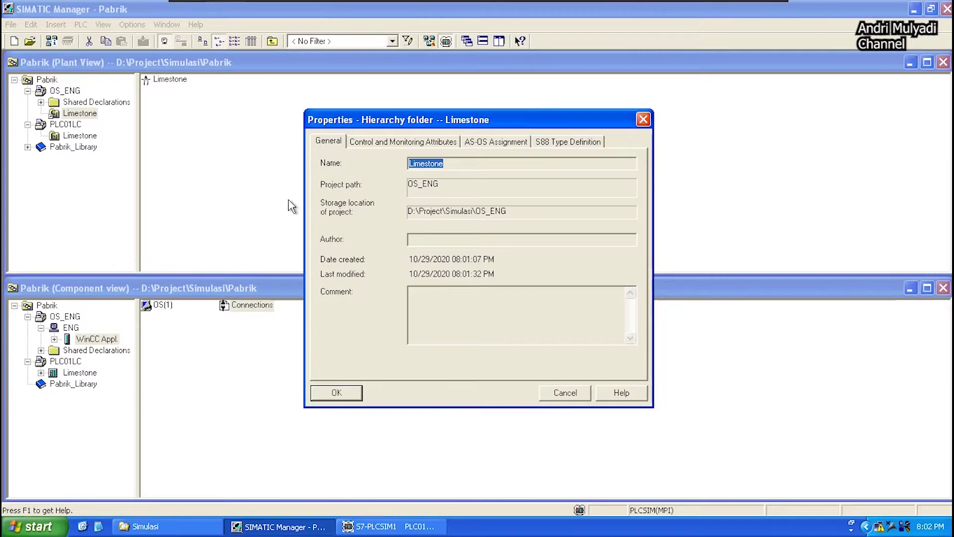
click(495, 142)
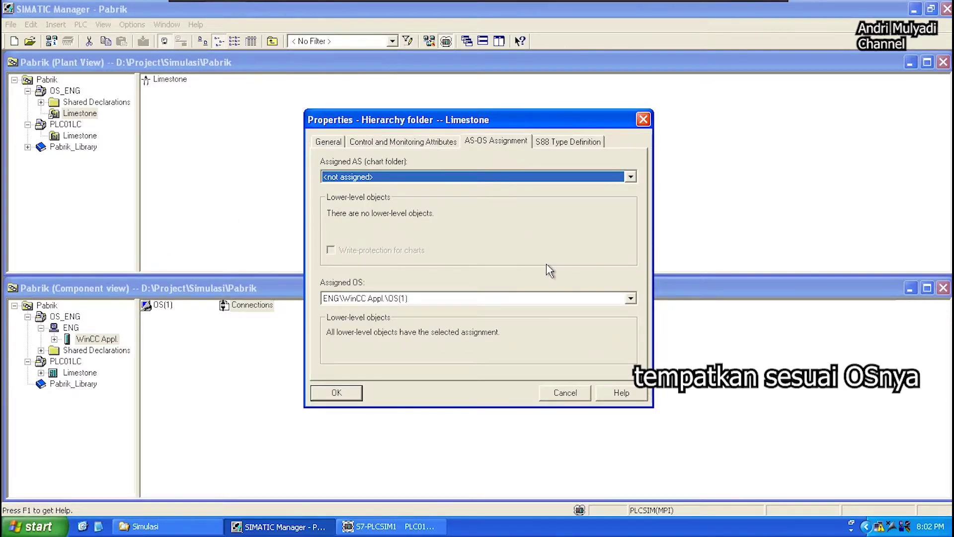
click(334, 393)
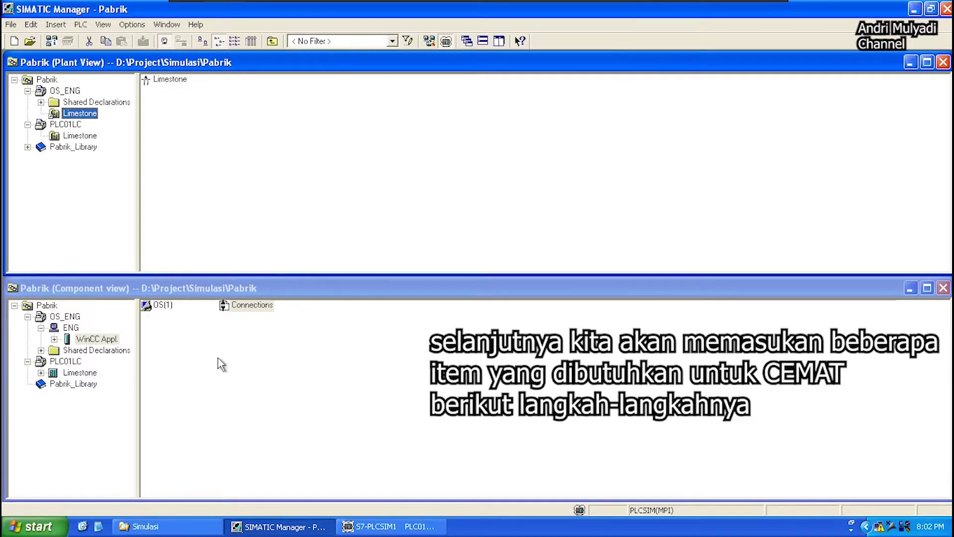
- Add the ILS_CEM library from the STEP7\S7LIBS directory to the Pabrik multiproject
right_click(49, 306)
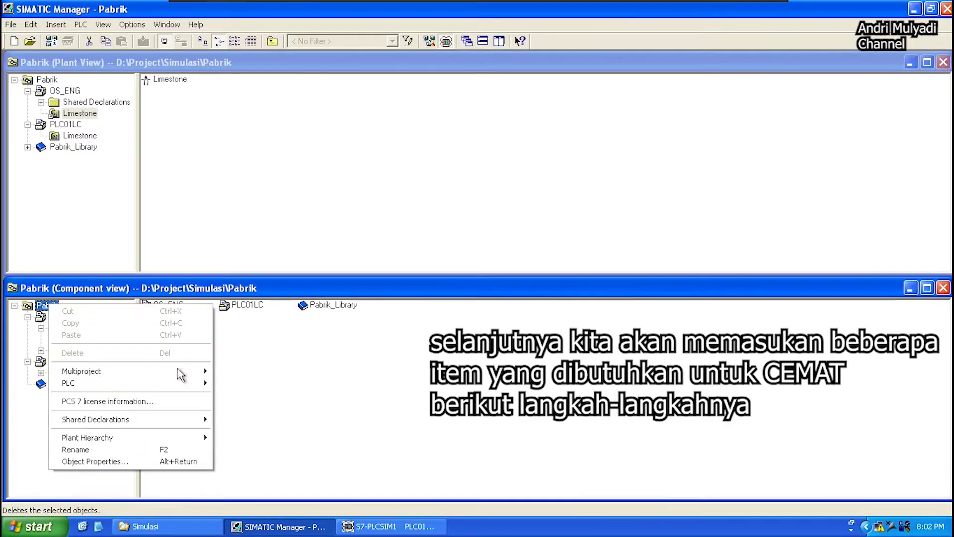
mouse_move(189, 371)
click(220, 377)
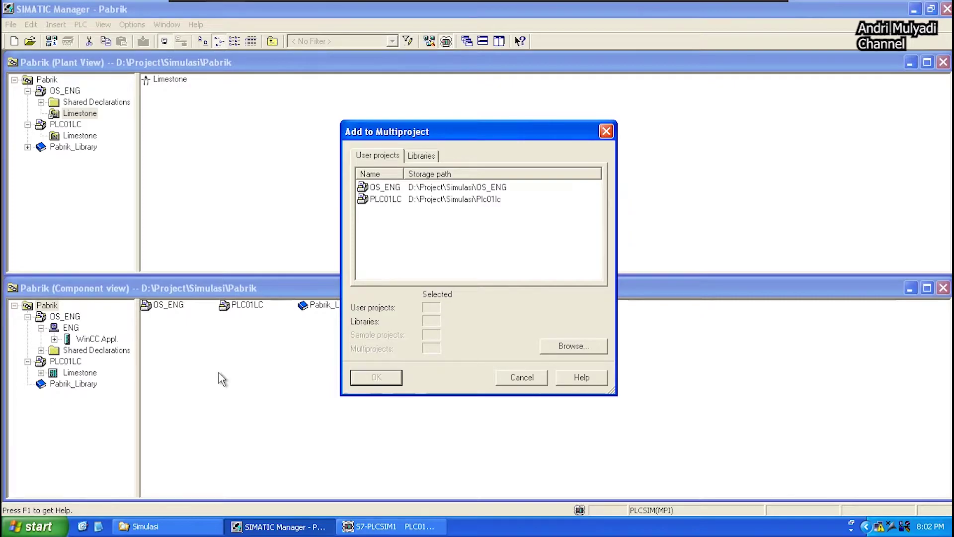
click(420, 158)
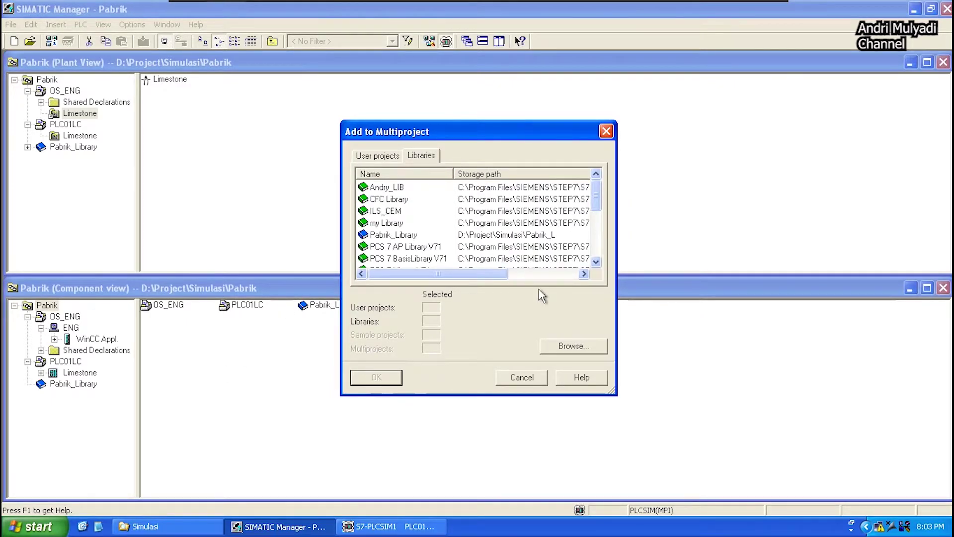
click(570, 347)
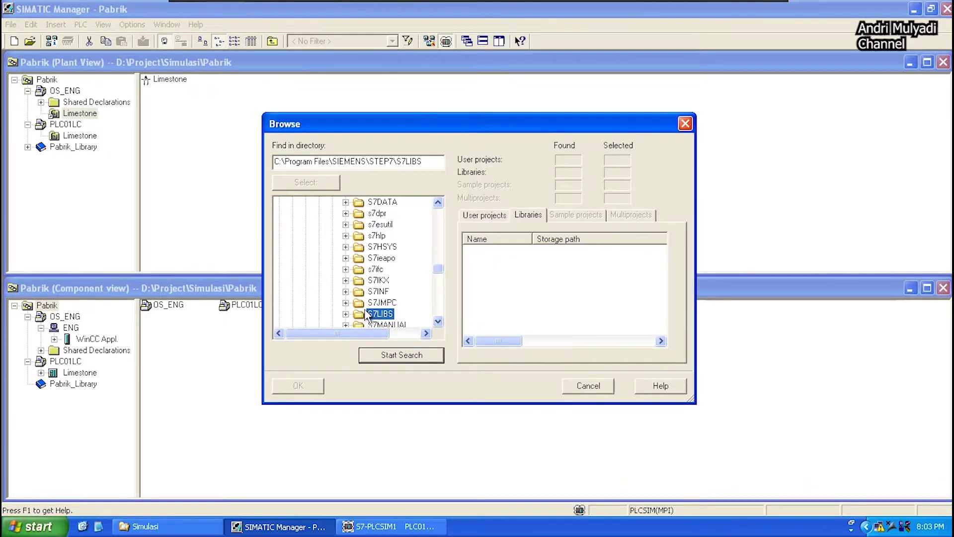
click(346, 315)
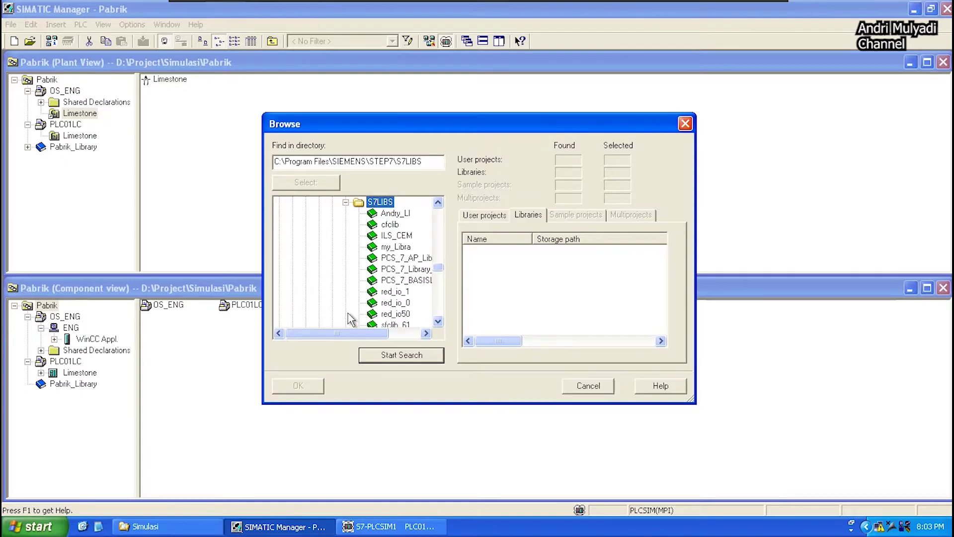
click(398, 237)
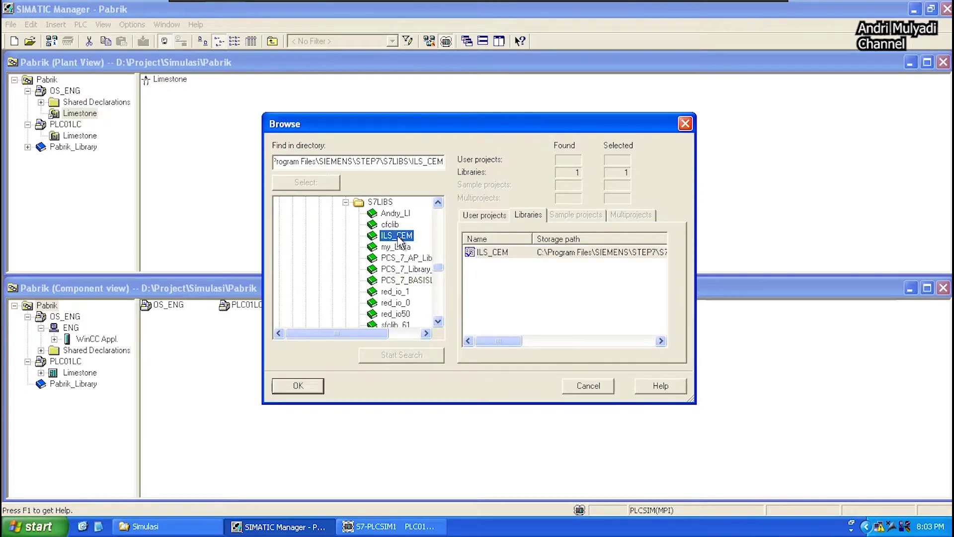
click(301, 386)
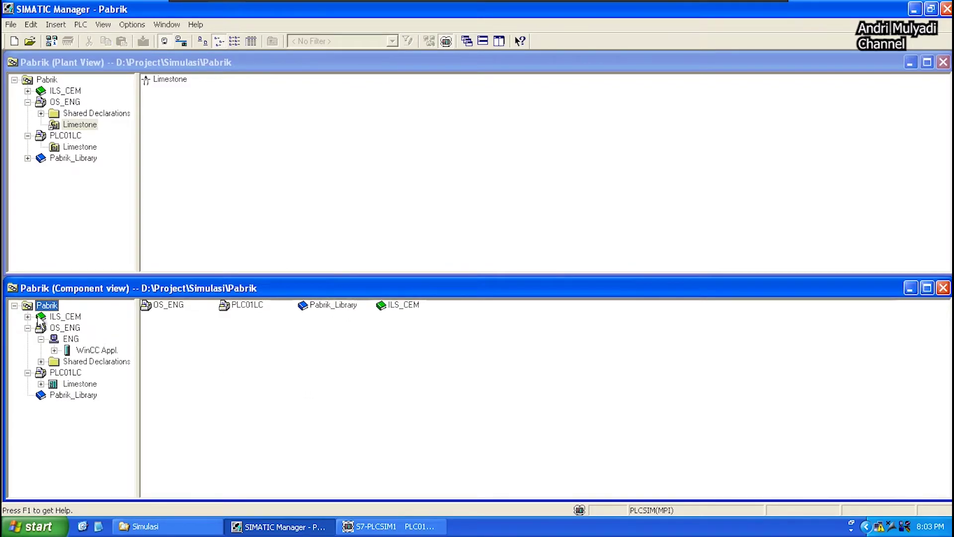
- Copy the CEM_ALL S7 program from the ILS_CEM library into Pabrik_Library
click(28, 317)
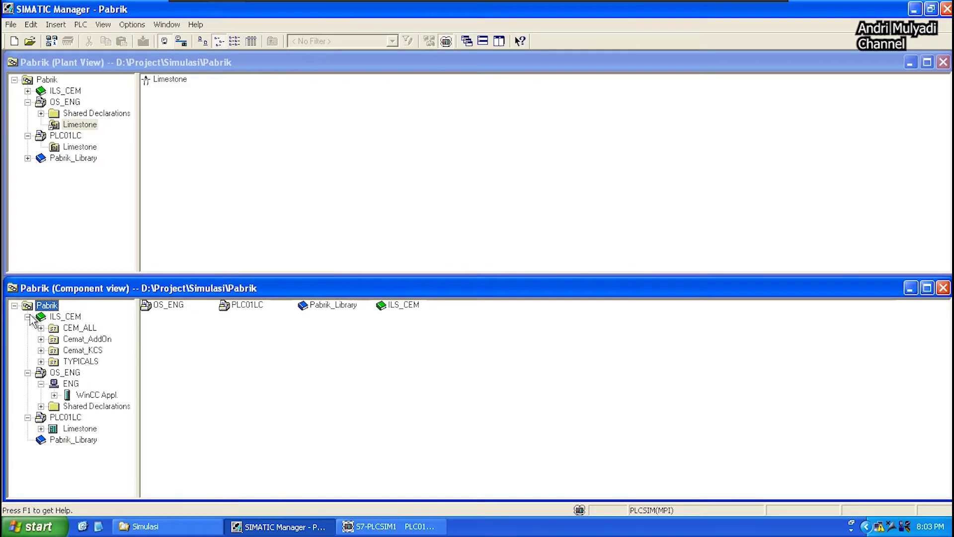
right_click(68, 330)
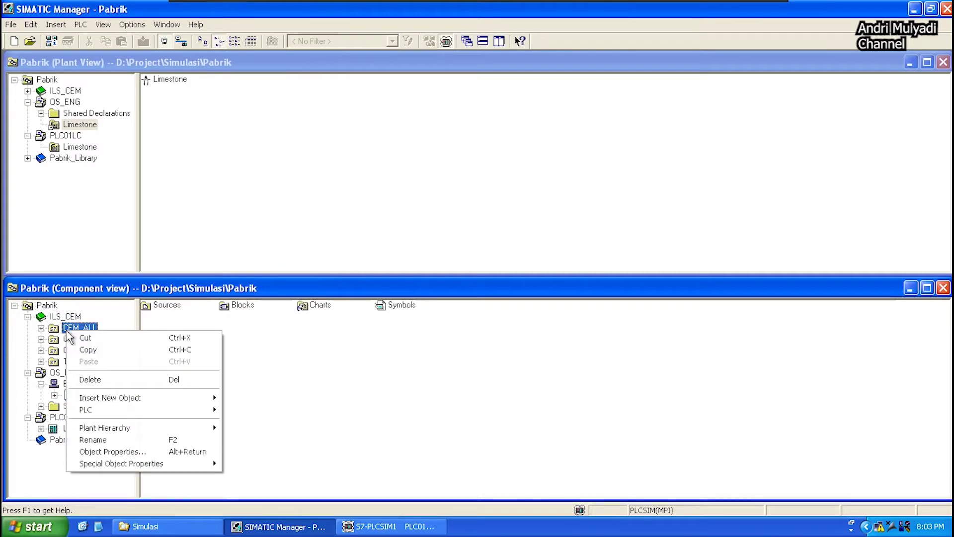
click(84, 350)
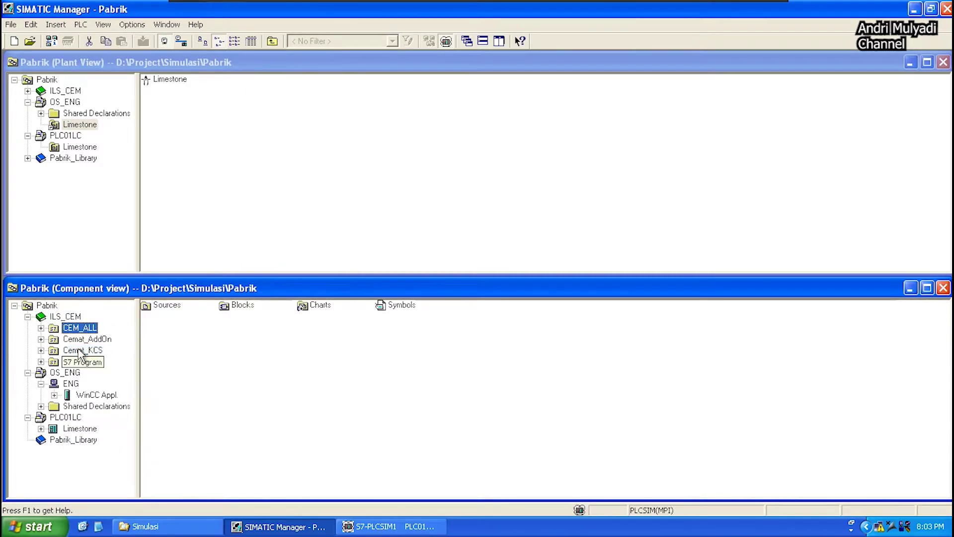
click(74, 442)
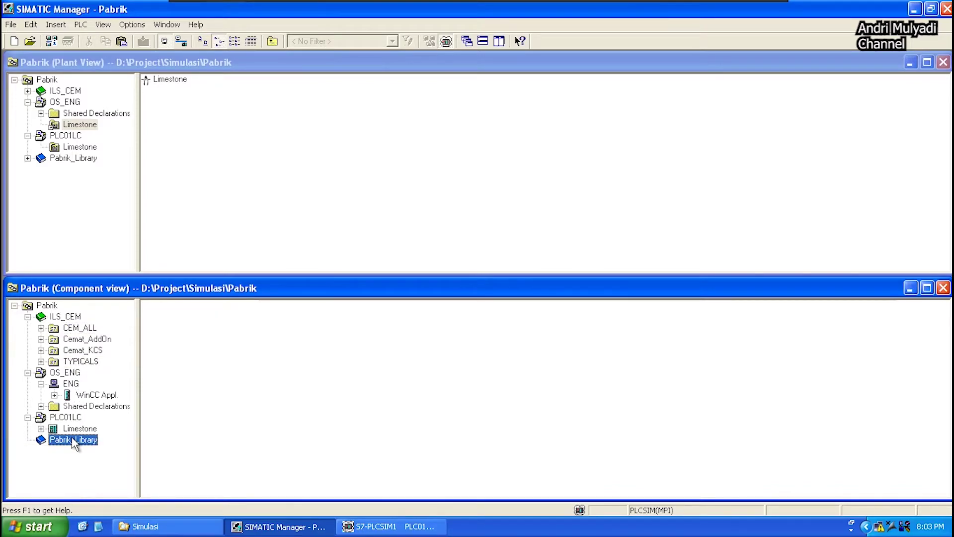
right_click(74, 441)
click(118, 321)
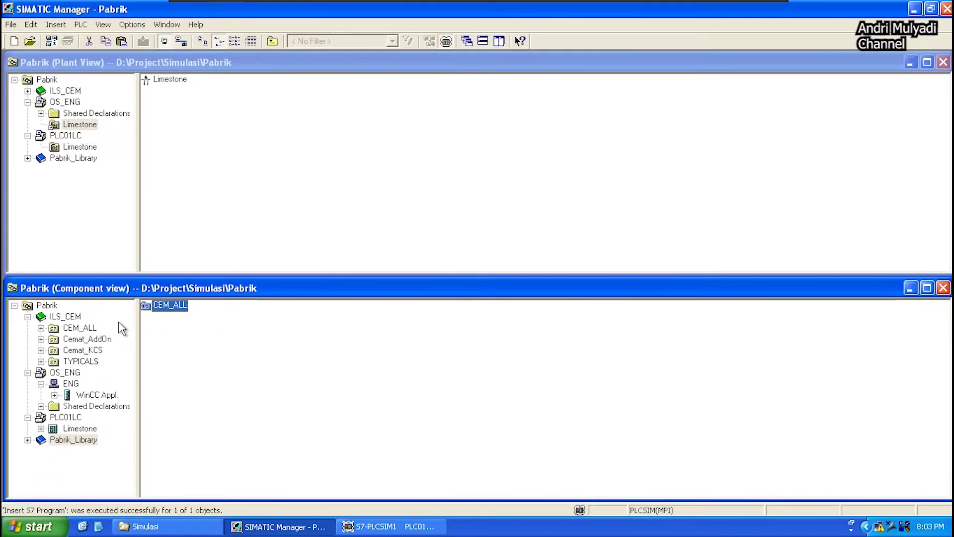
- Rename the CEM_ALL program copy inside Pabrik_Library to Pabrik_Library
right_click(175, 308)
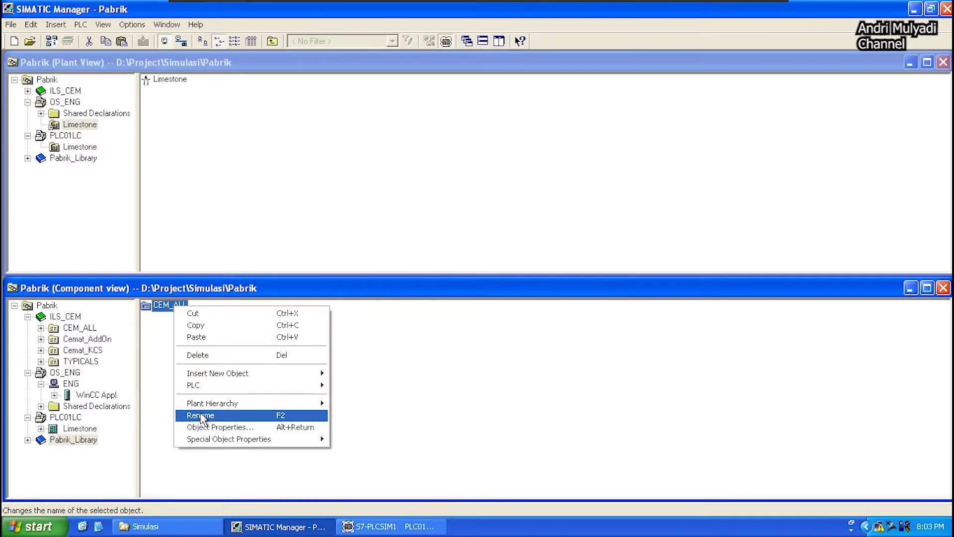
click(201, 416)
text(Pabrik_Library)
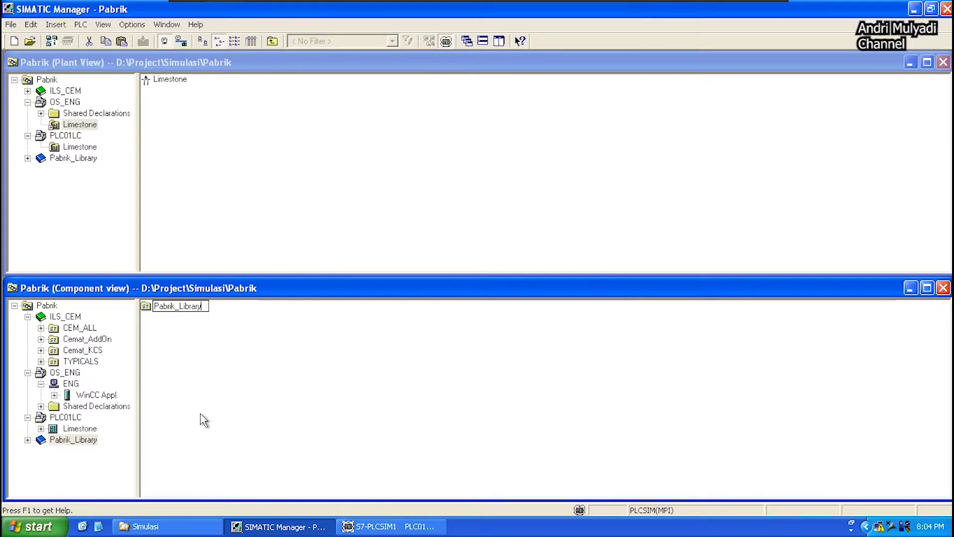
key(Return)
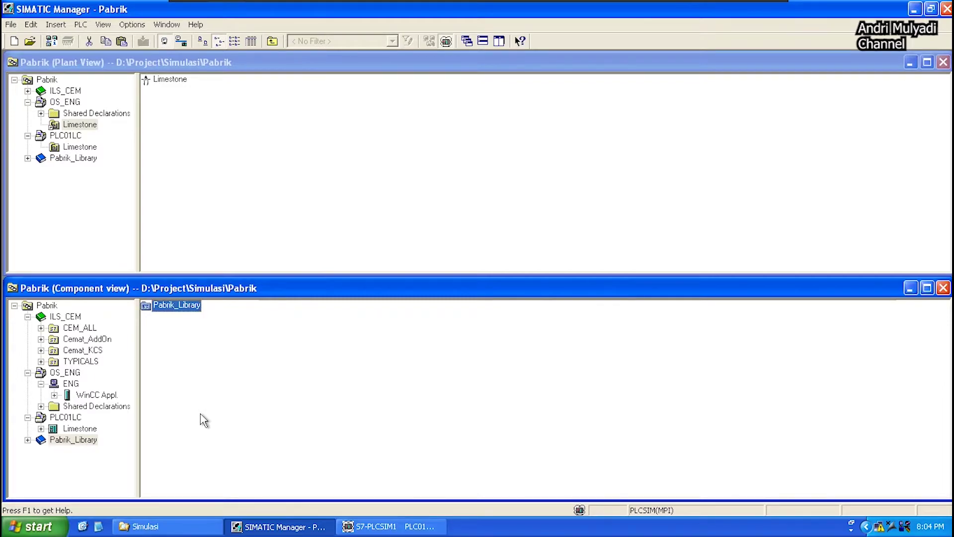
- Remove the ILS_CEM library from the multiproject
right_click(72, 319)
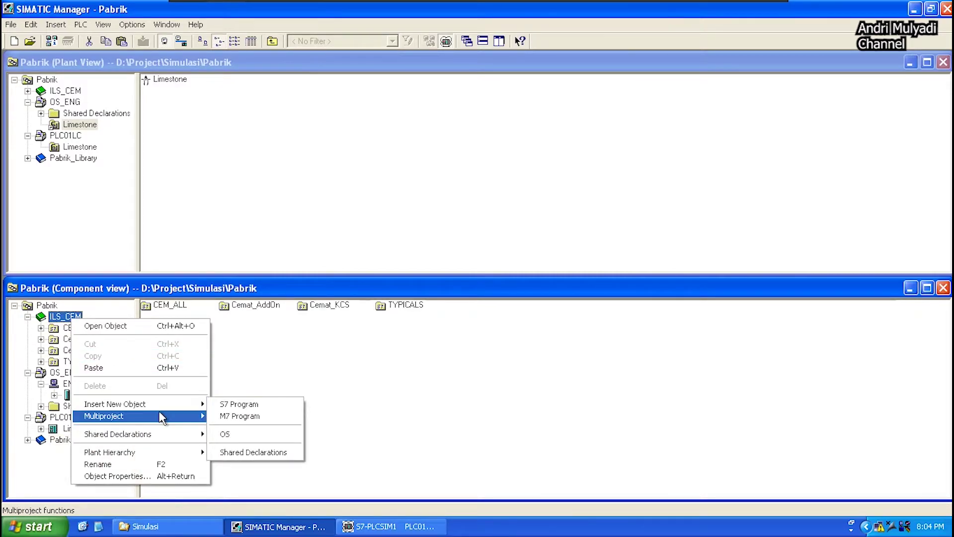
mouse_move(160, 418)
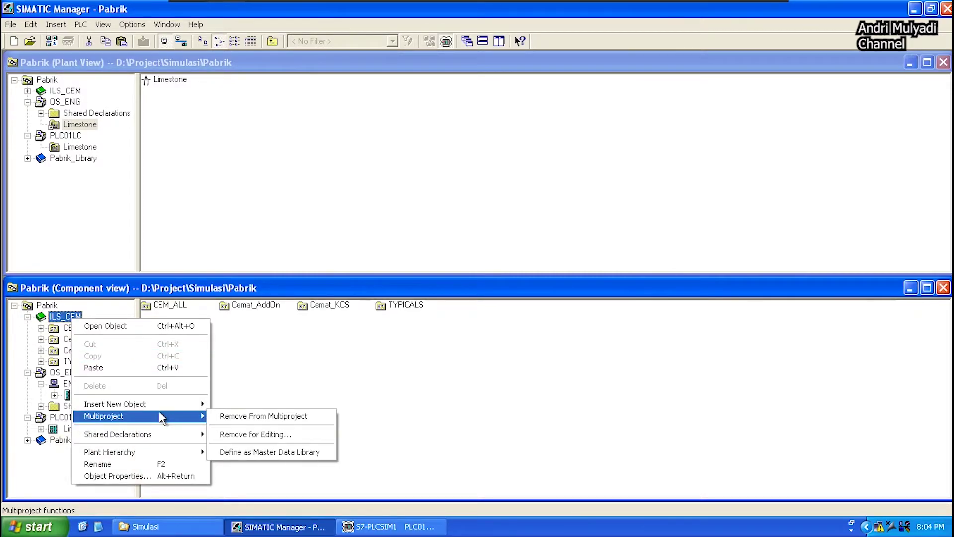
click(221, 417)
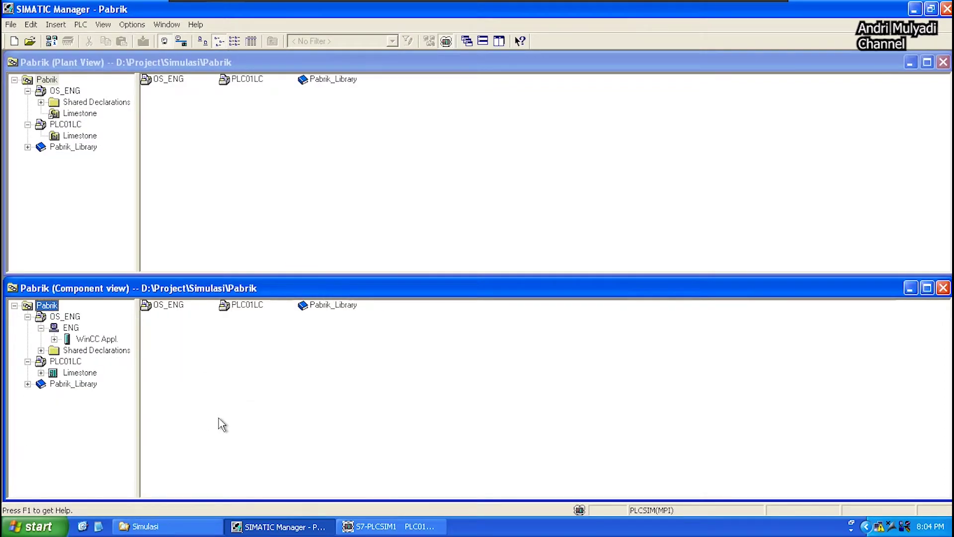
- Copy the Symbols table from the Pabrik_Library S7 program in the component view
click(28, 384)
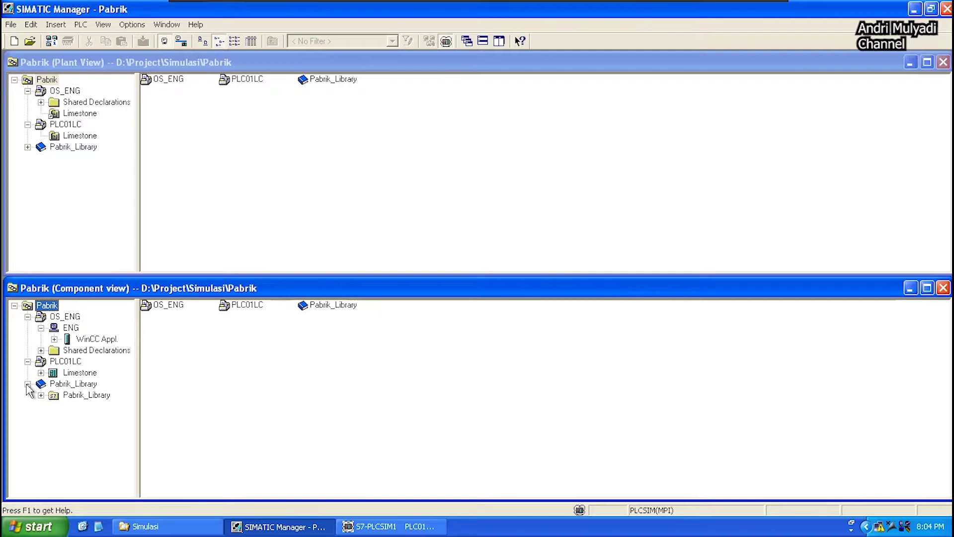
click(59, 398)
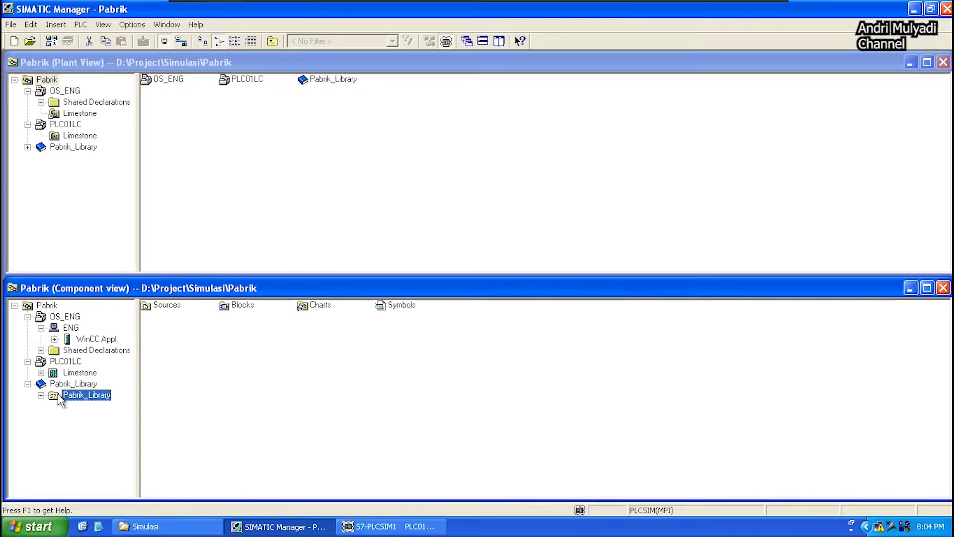
click(387, 311)
right_click(387, 313)
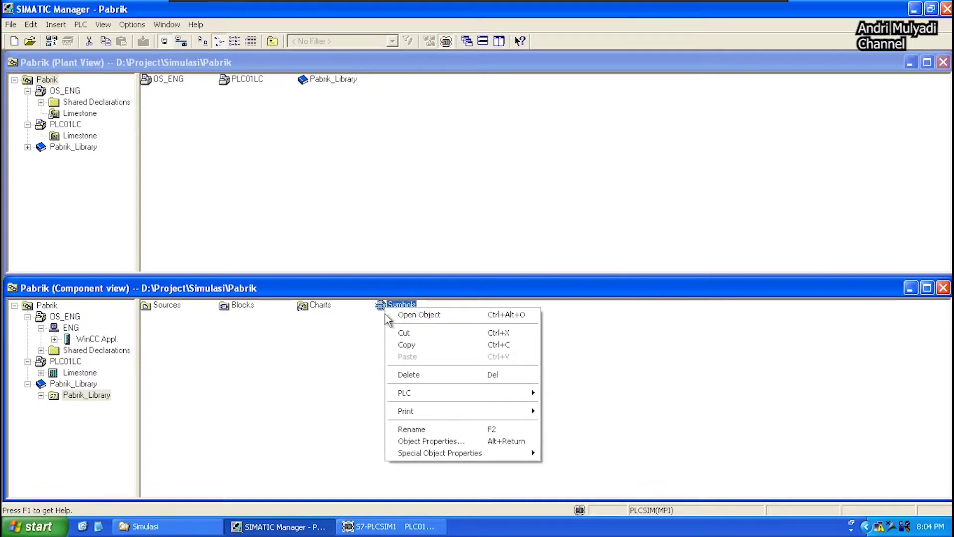
click(402, 345)
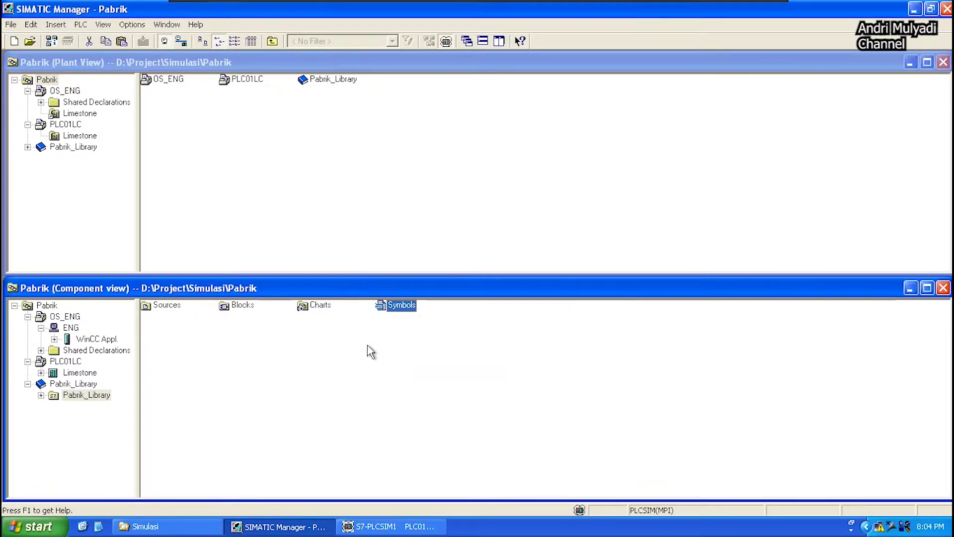
- Paste the copied symbol table into the S7 program of PLC01LC's CPU 416-3 DP, replacing the existing table
click(80, 340)
click(41, 327)
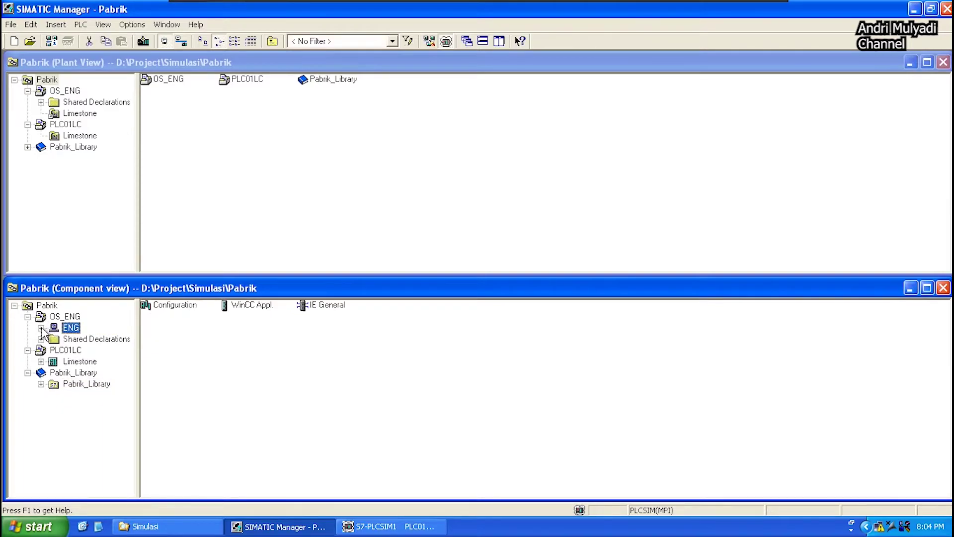
click(28, 317)
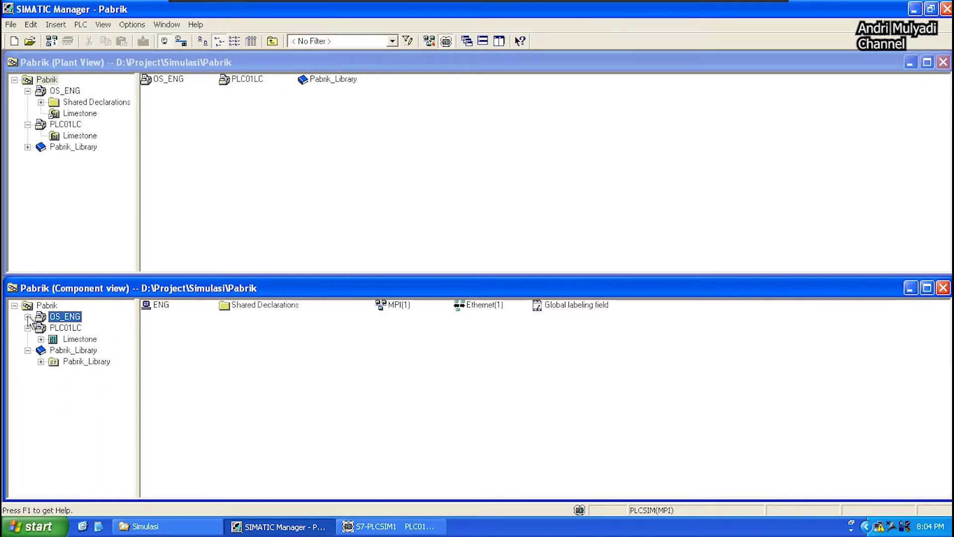
click(75, 339)
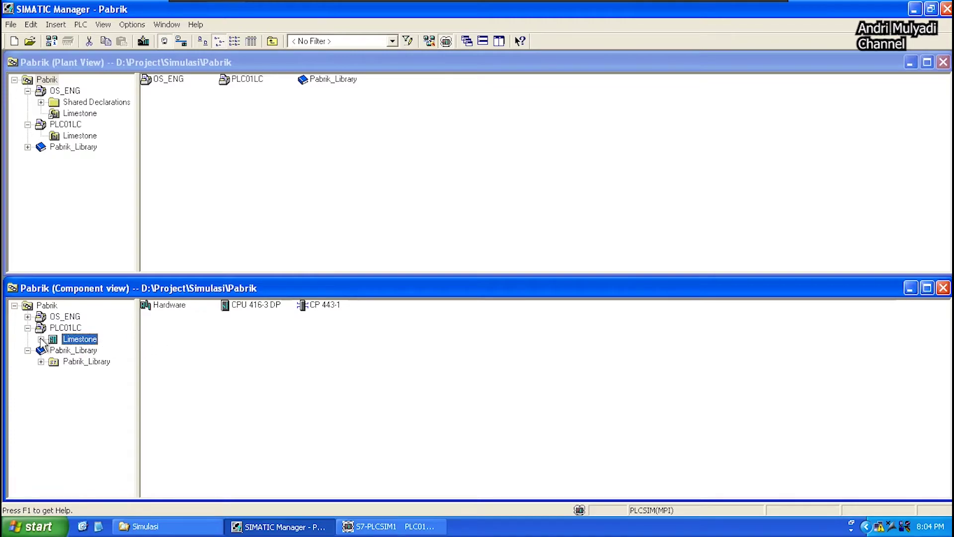
click(41, 339)
click(54, 351)
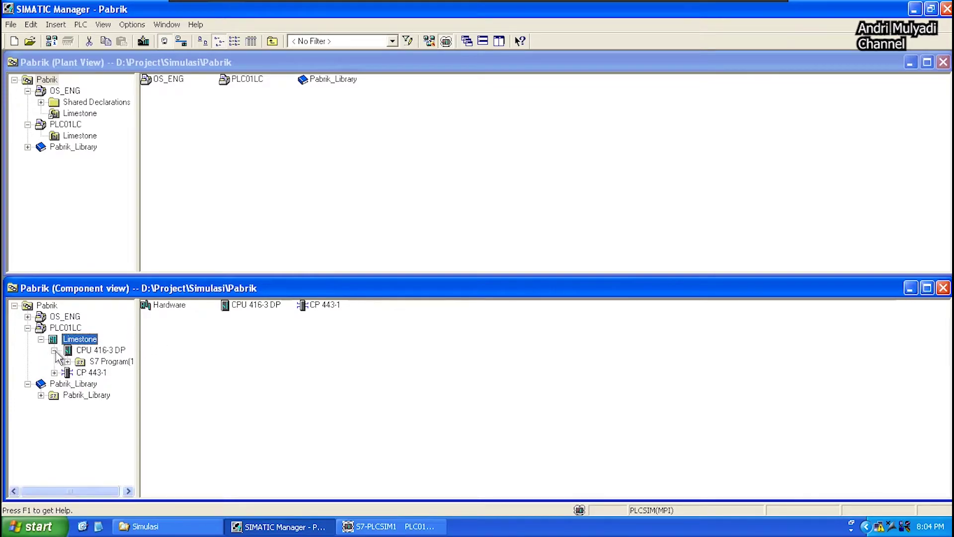
click(100, 361)
click(281, 388)
right_click(281, 387)
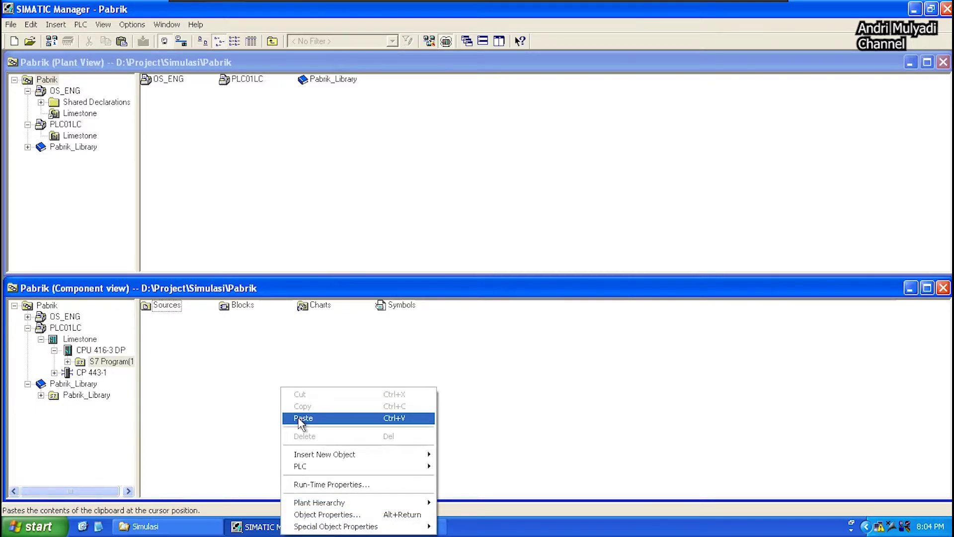
click(302, 419)
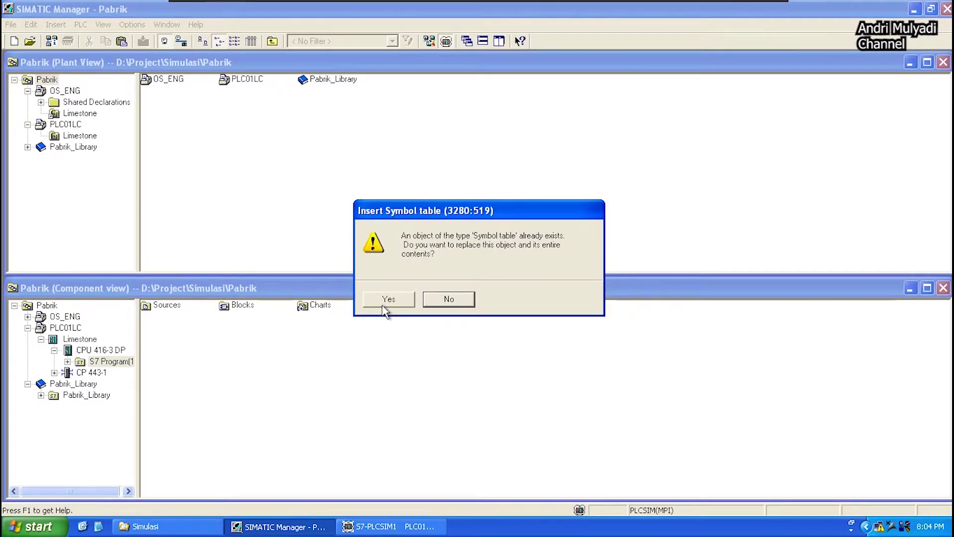
click(386, 300)
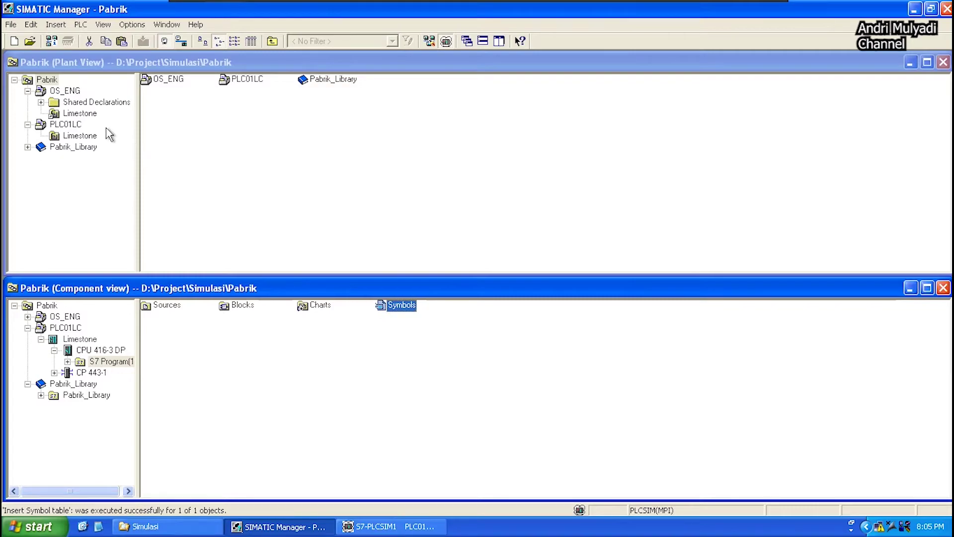
- Open the 23BC01MT01 chart from PLC01LC's Limestone folder in the plant view
click(28, 91)
click(67, 114)
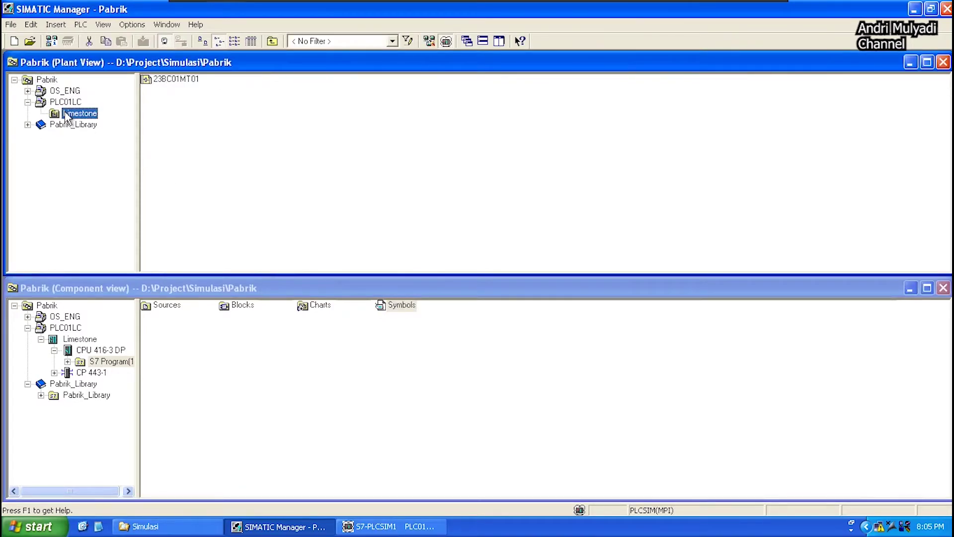
right_click(160, 81)
click(166, 87)
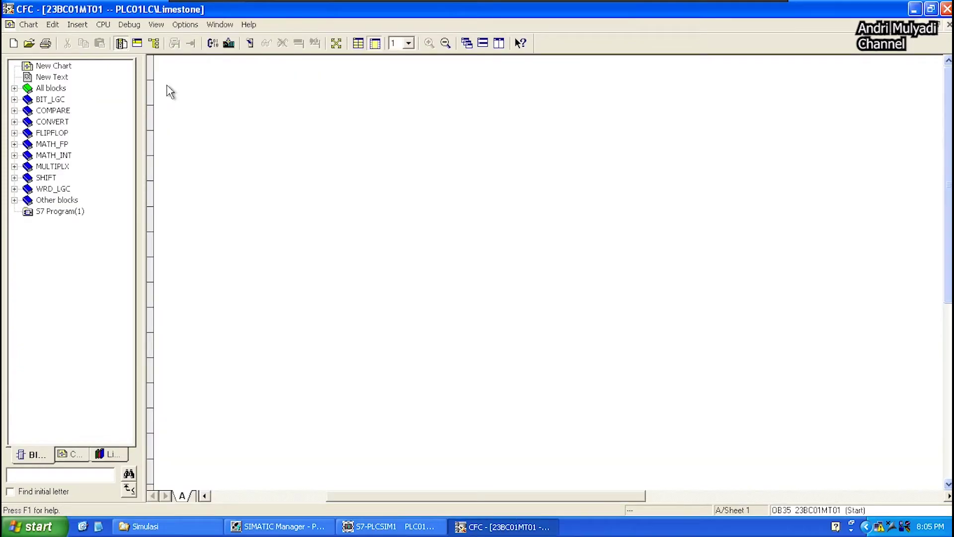
- Reserve DB numbers up to 999 and FC numbers 0 to 1399 in the compilation/download settings, accept the compression, and close the chart editor
click(185, 24)
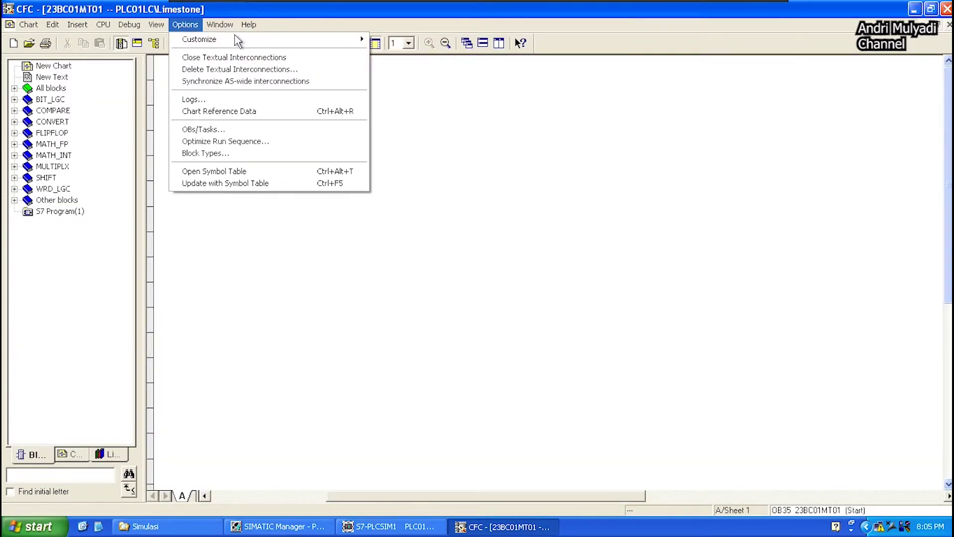
mouse_move(365, 40)
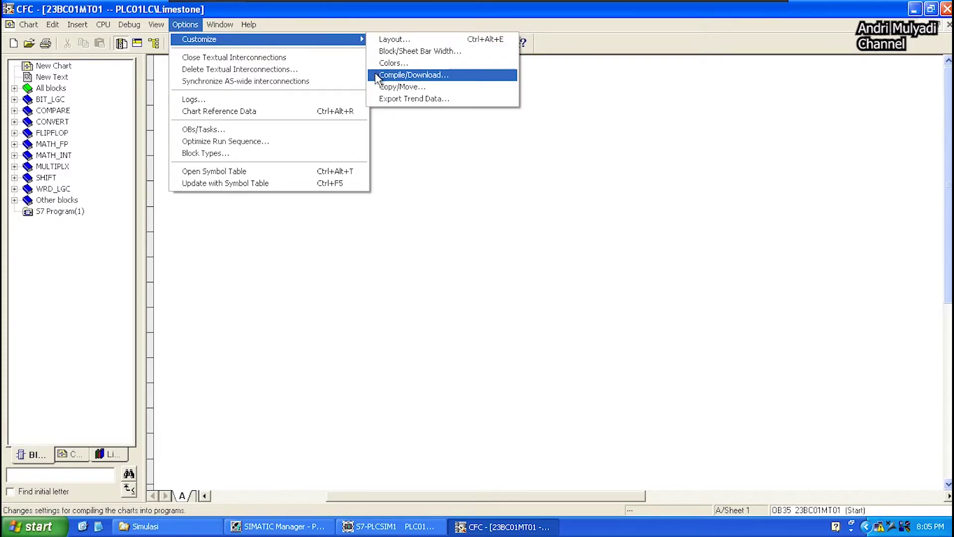
click(407, 75)
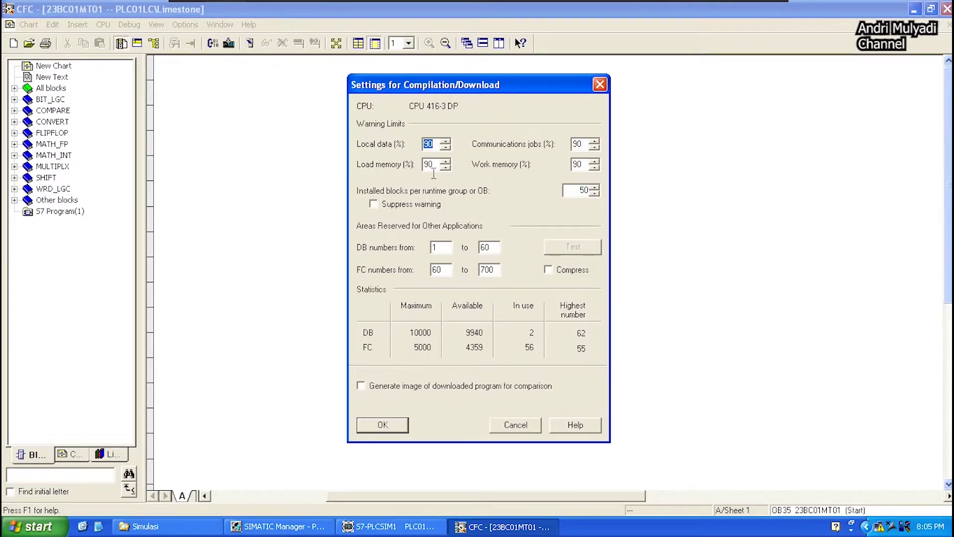
text(999)
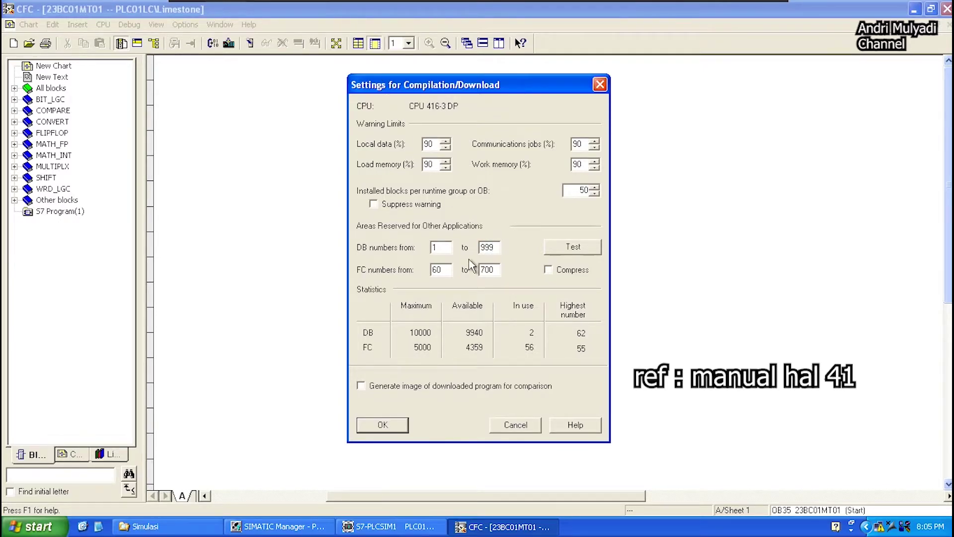
text(0)
double_click(495, 267)
text(1399)
click(384, 426)
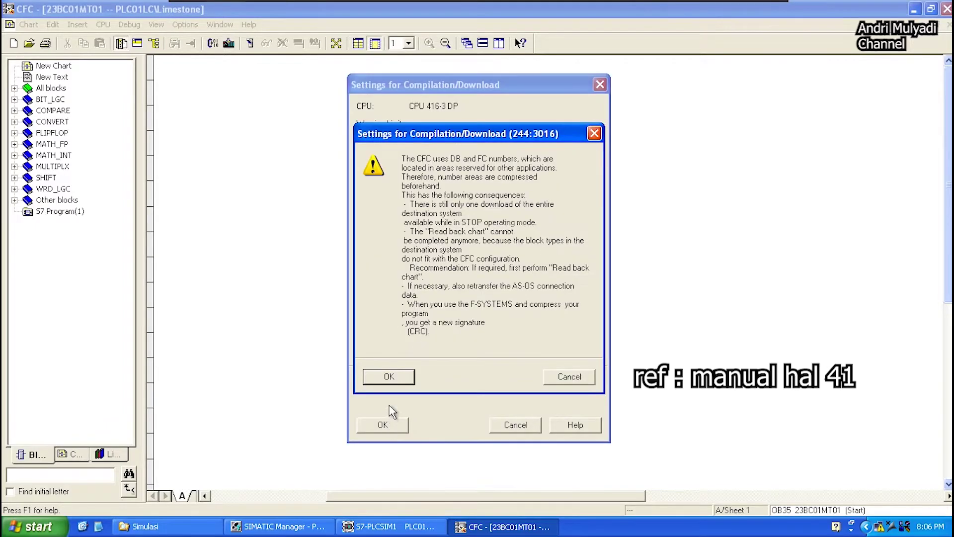
click(390, 378)
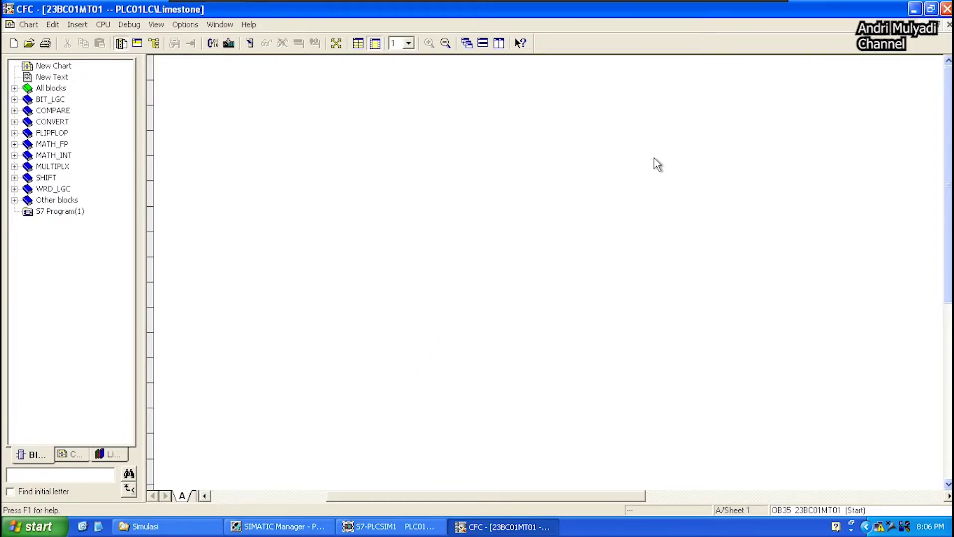
click(945, 9)
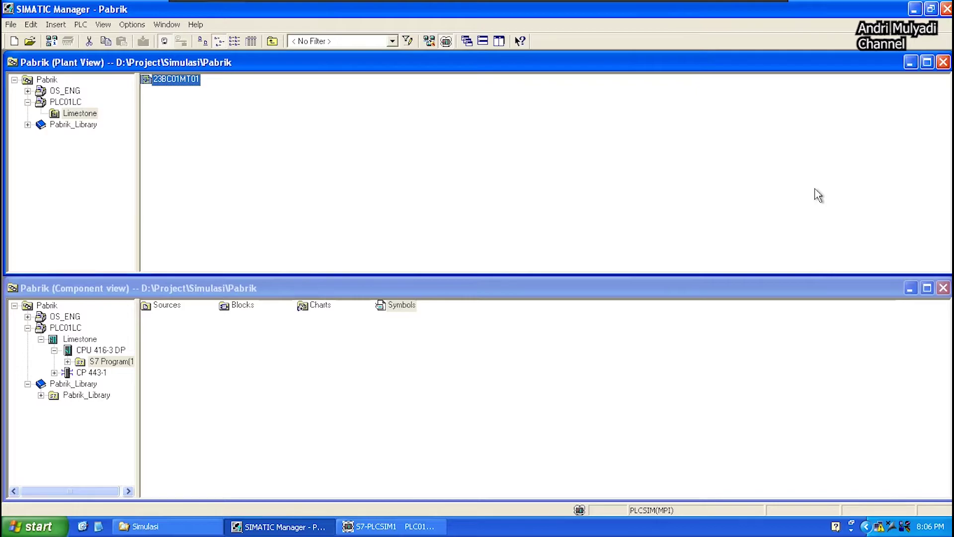
- Copy the Blocks folder of the Pabrik_Library S7 program in the component view
click(42, 396)
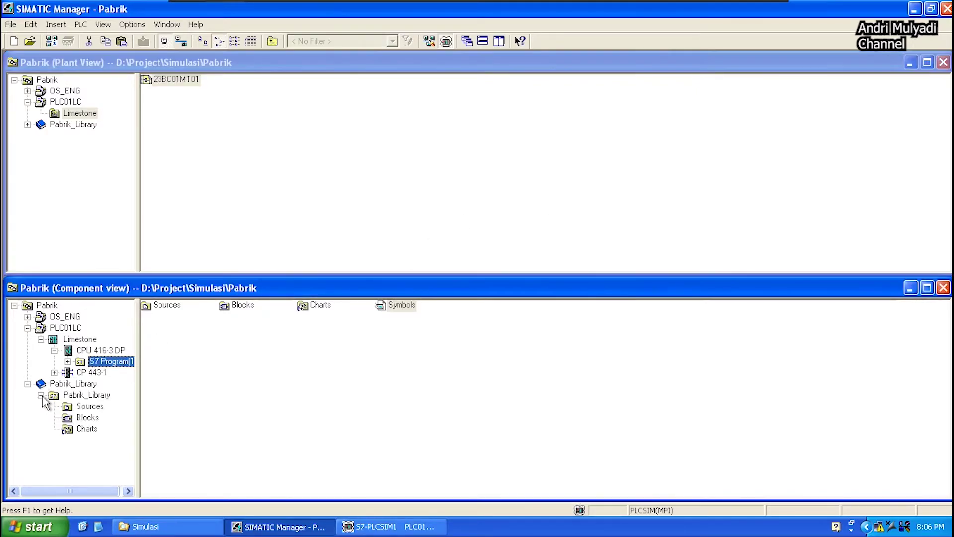
click(87, 418)
right_click(86, 417)
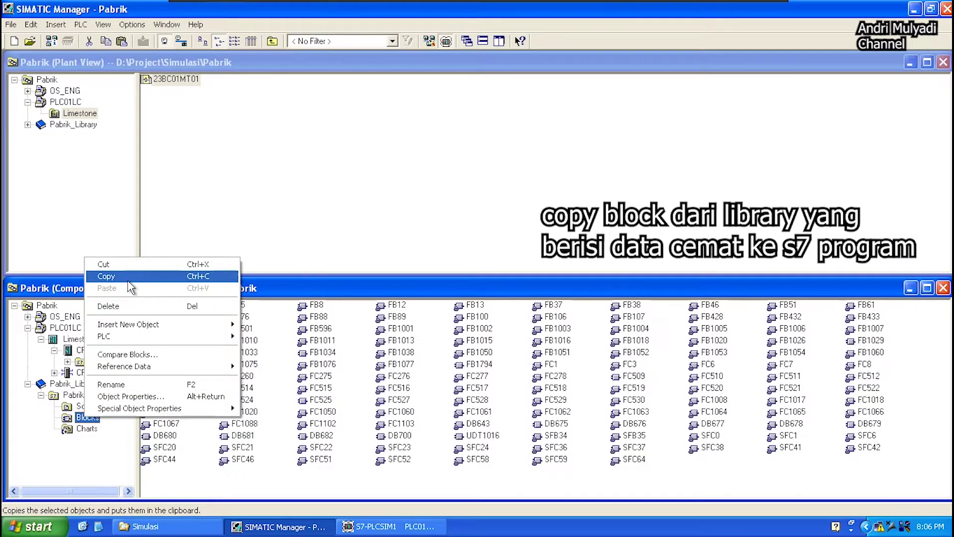
click(127, 280)
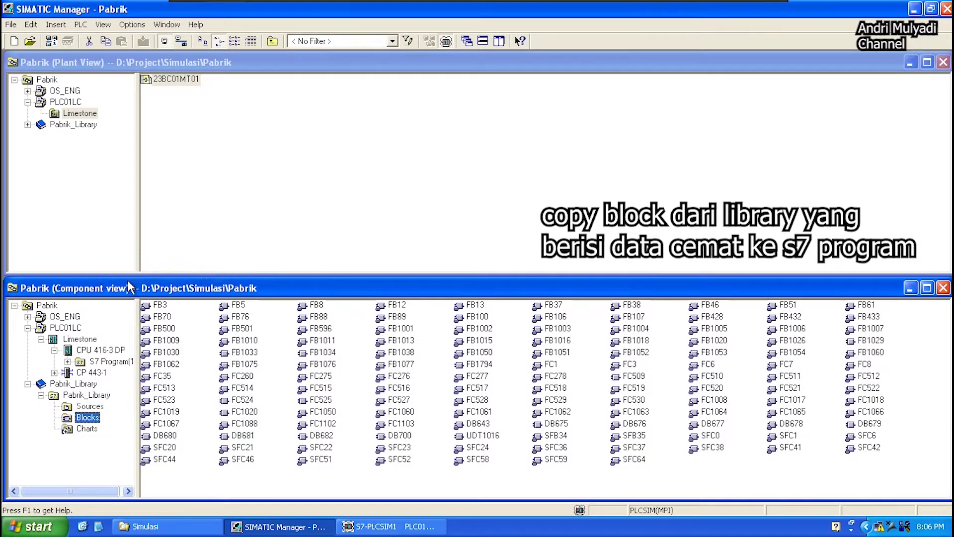
- Paste the copied block folder into S7 Program(1) of PLC01LC's CPU 416-3 DP, replacing the existing folder and its contents
click(67, 362)
click(82, 362)
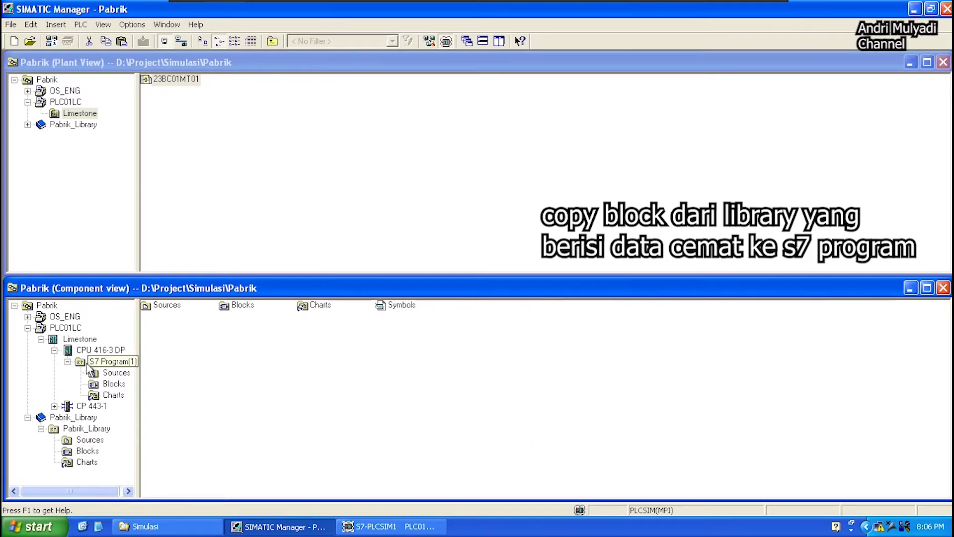
click(242, 394)
right_click(239, 387)
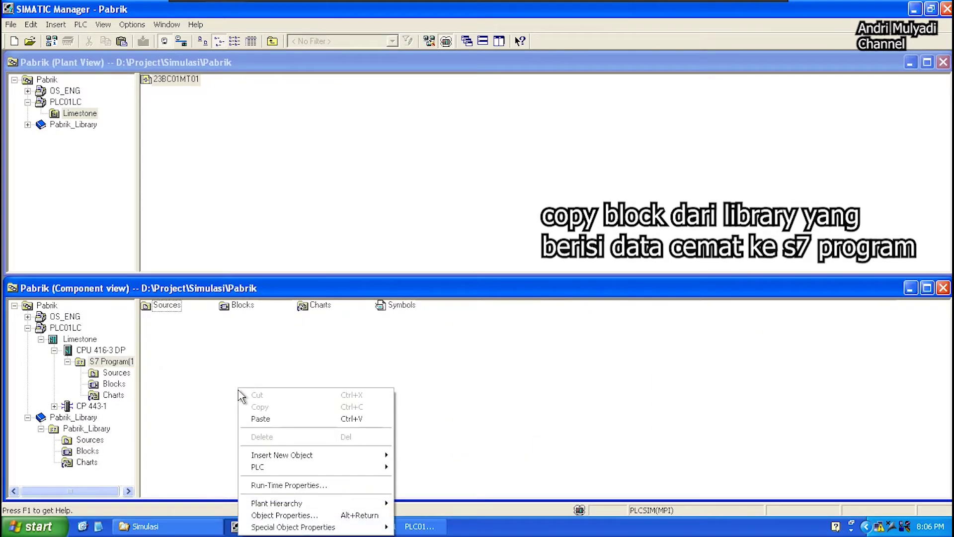
click(260, 420)
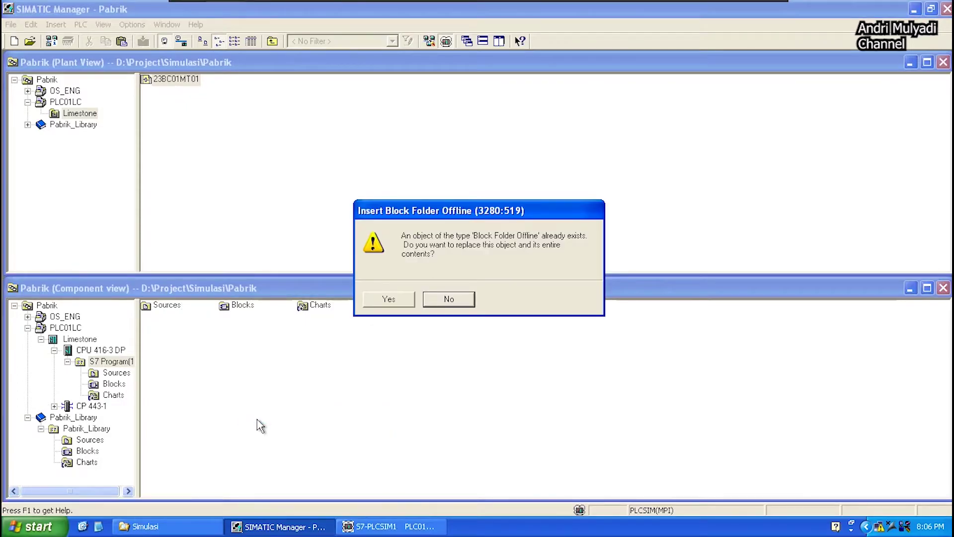
click(389, 299)
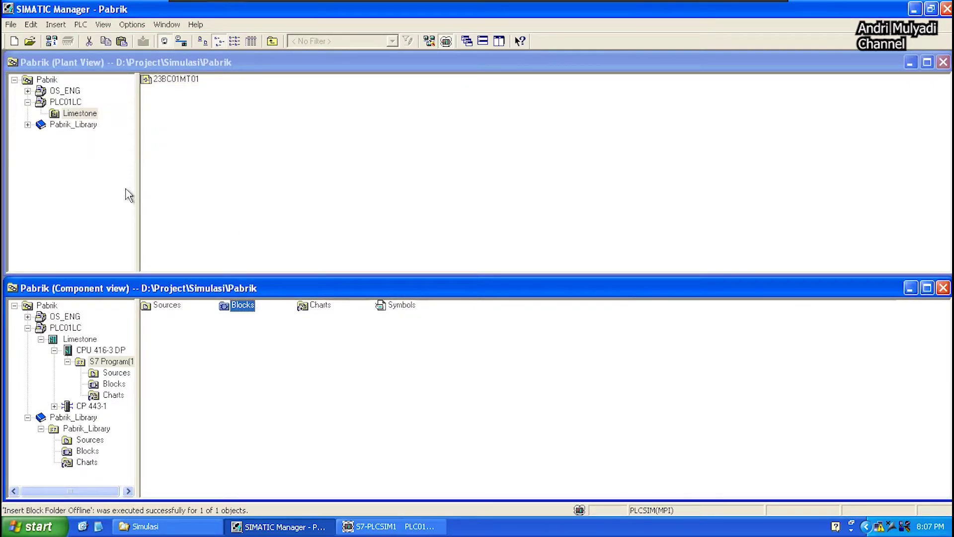
- Copy the System hierarchy folder from Pabrik_Library into the PLC01LC project in the plant view
click(28, 125)
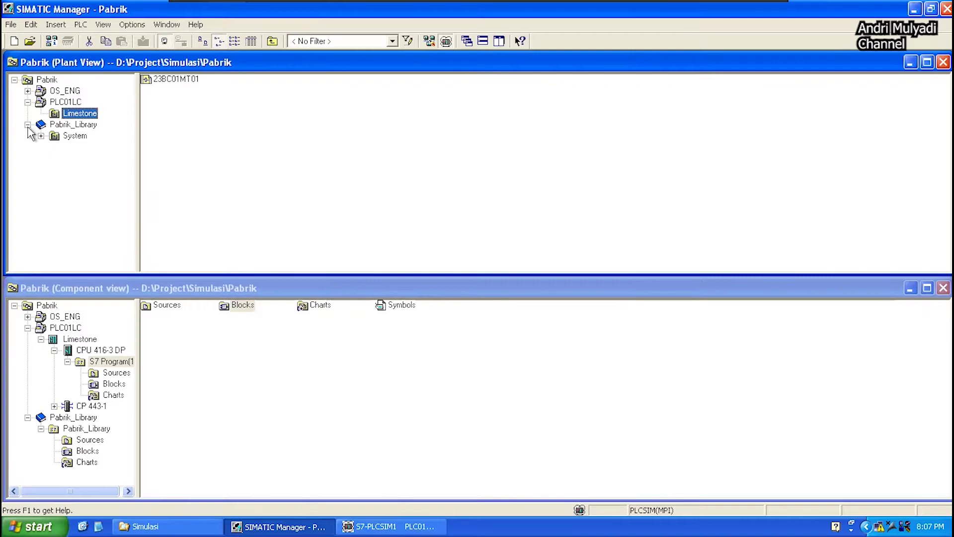
right_click(66, 139)
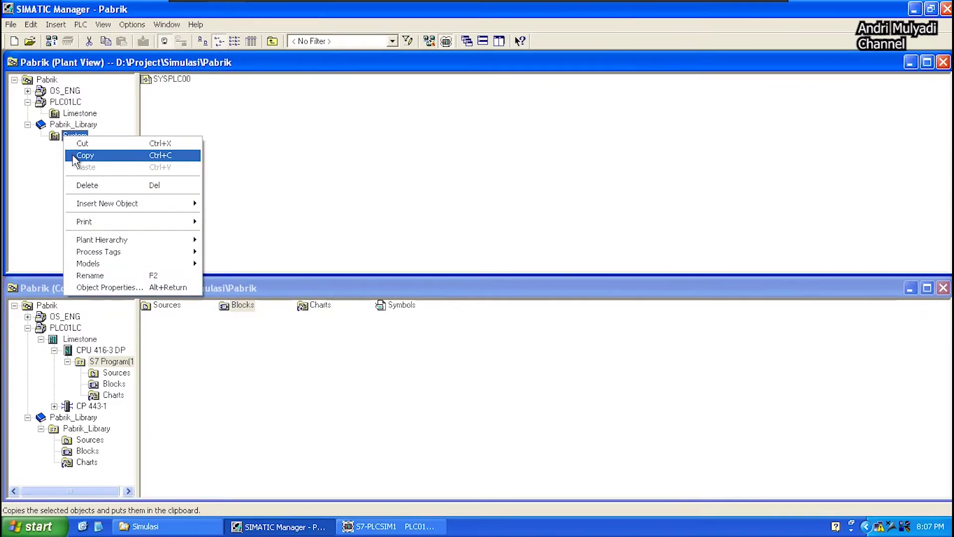
click(80, 156)
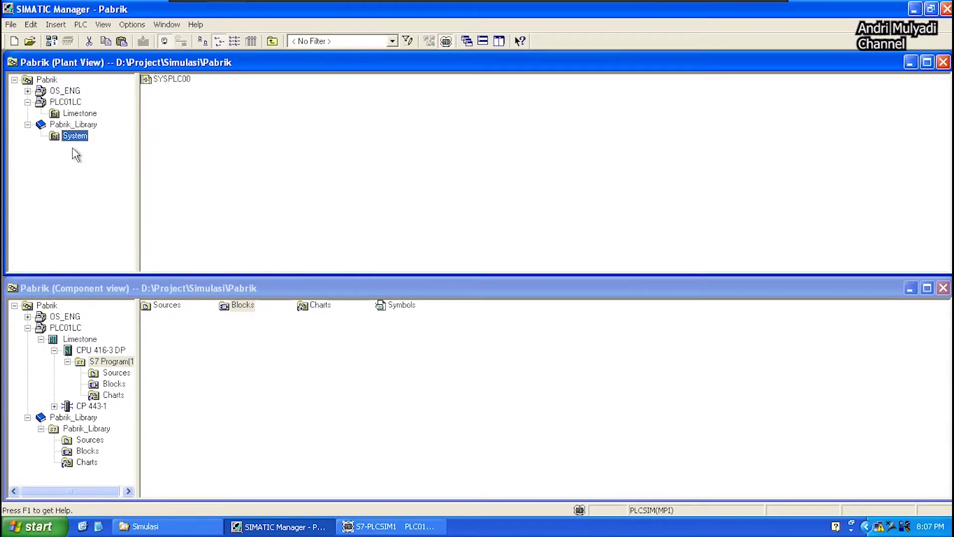
click(73, 102)
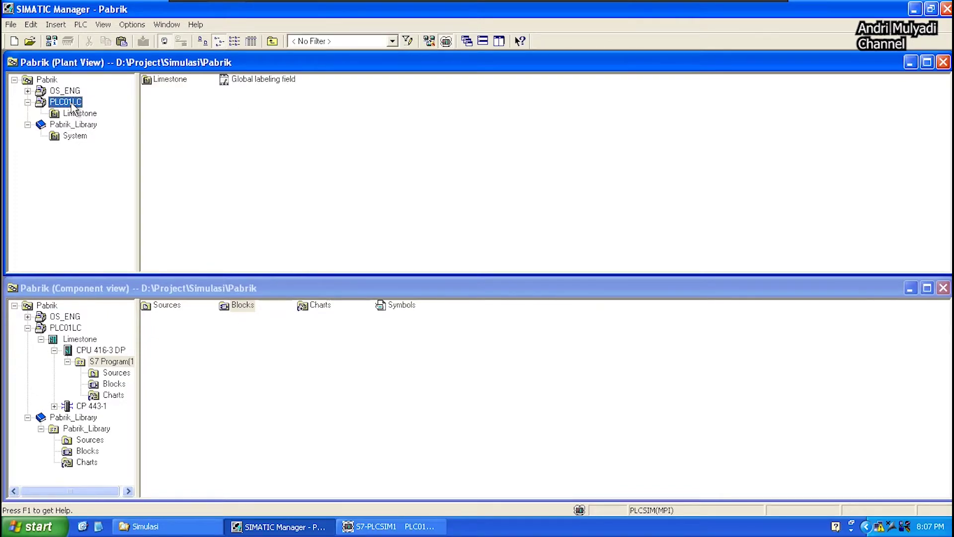
right_click(73, 105)
click(90, 152)
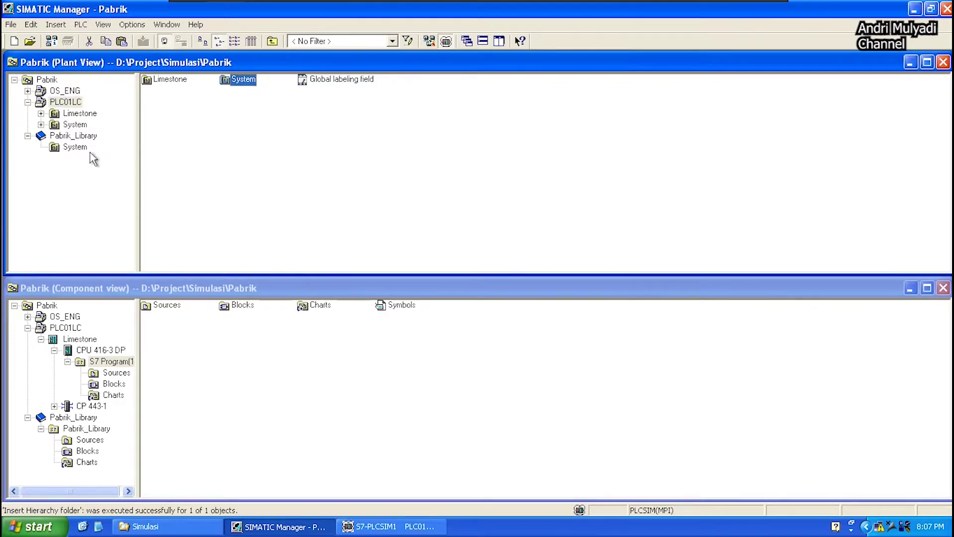
- Rename the SYSPLC00 chart in PLC01LC's System folder to SYSPLC01
click(74, 125)
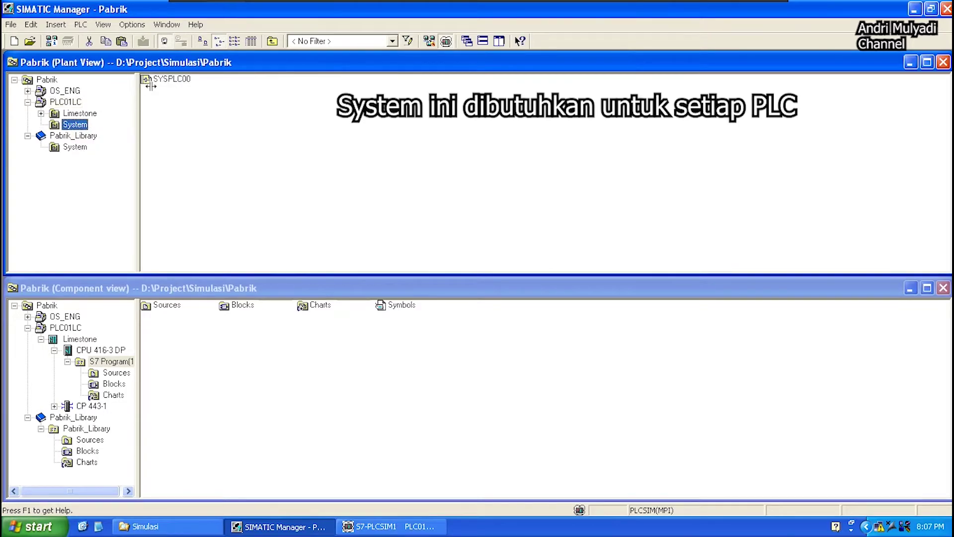
right_click(177, 80)
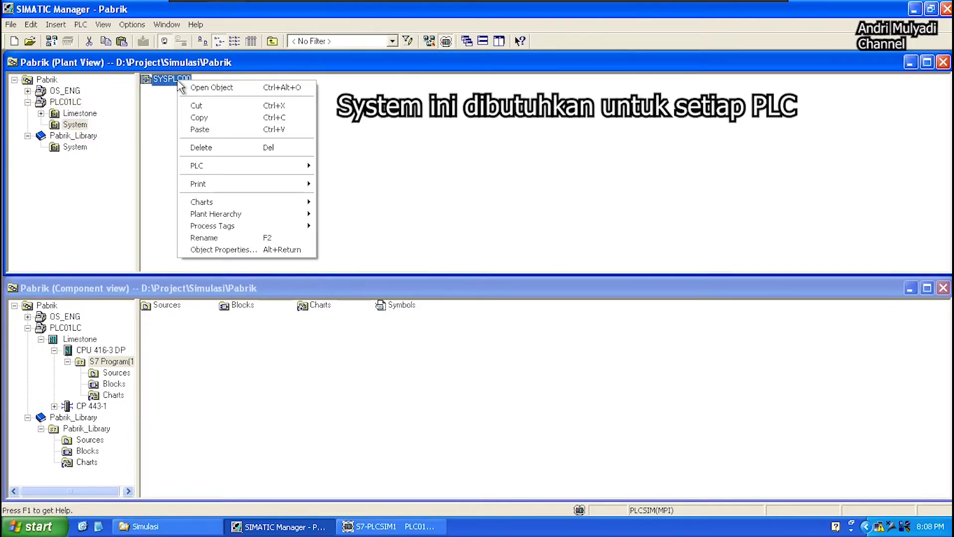
click(209, 238)
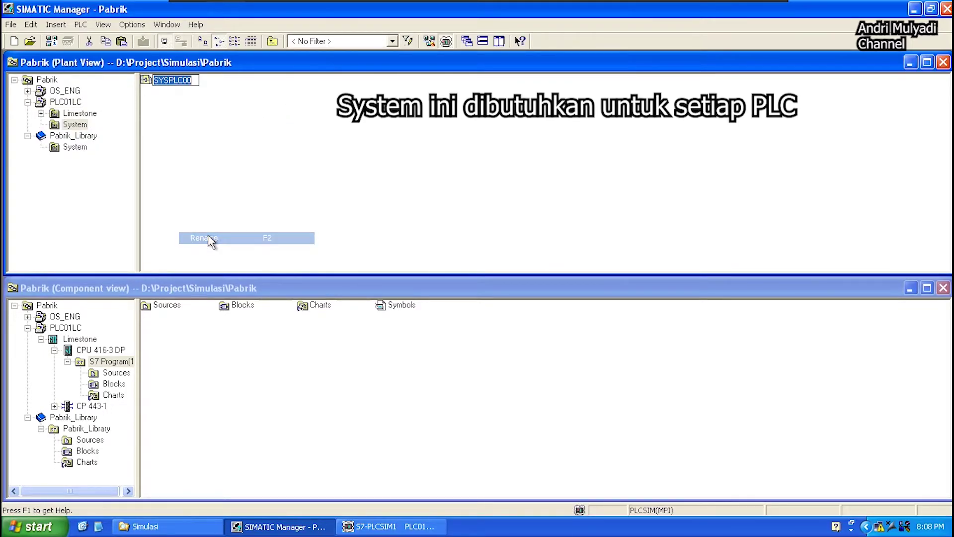
click(194, 82)
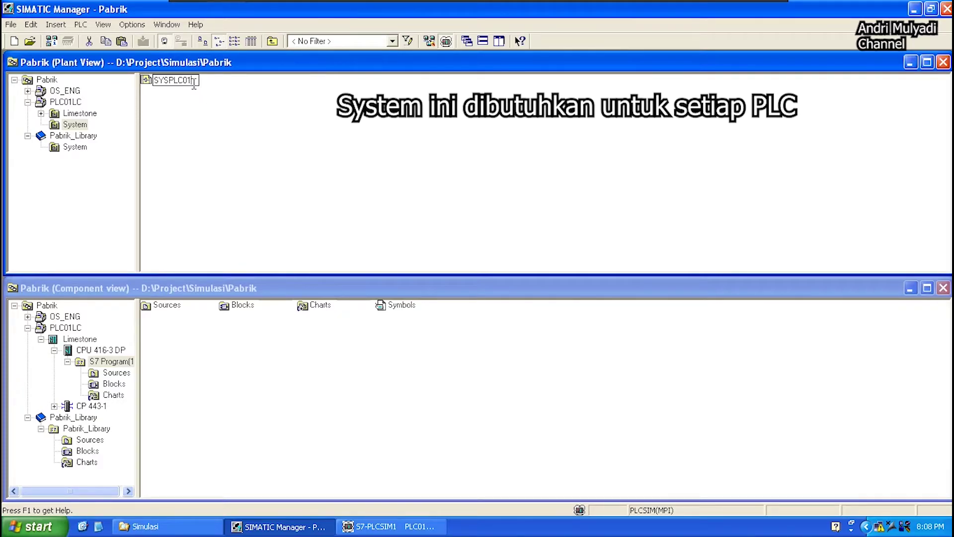
text(1)
key(Return)
- Open the SYSPLC01 chart and bring up its Block Types dialog
right_click(188, 88)
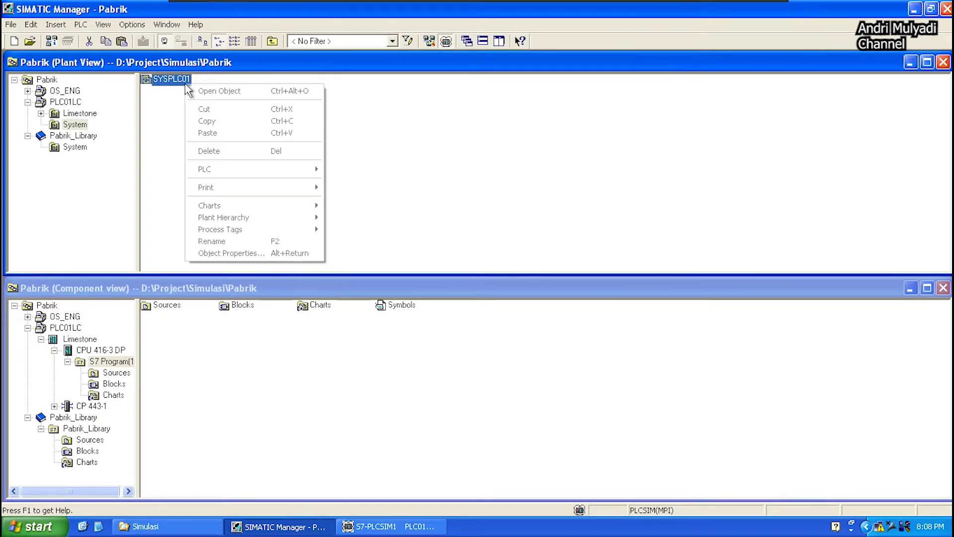
click(199, 91)
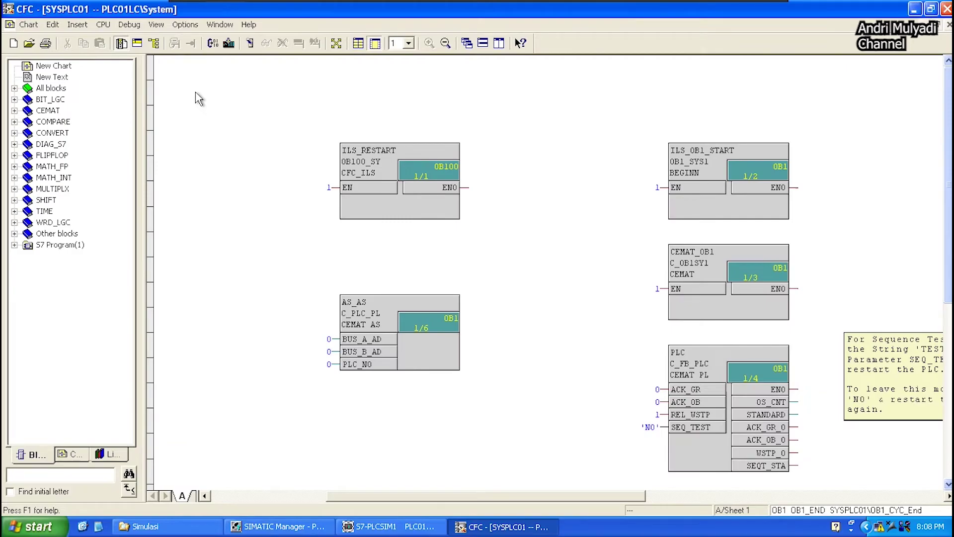
click(191, 25)
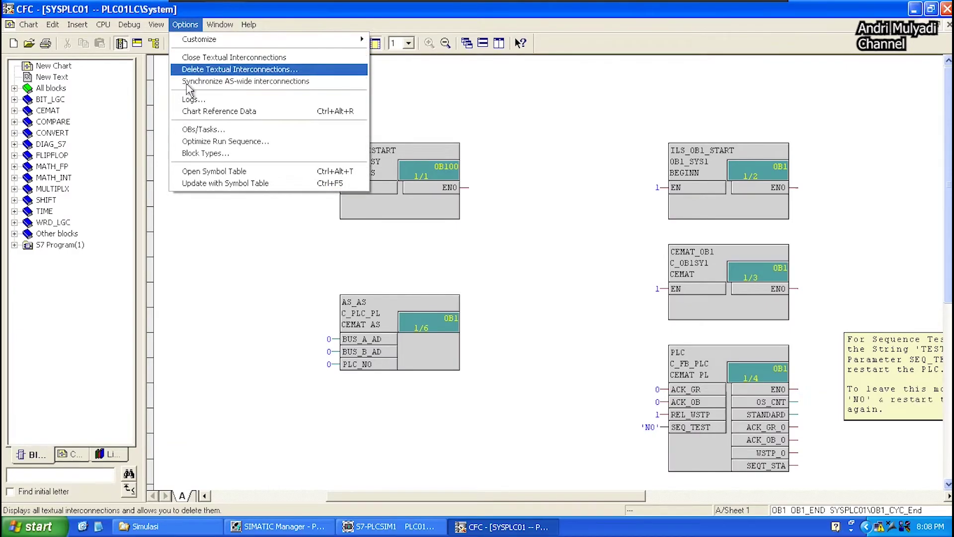
click(204, 153)
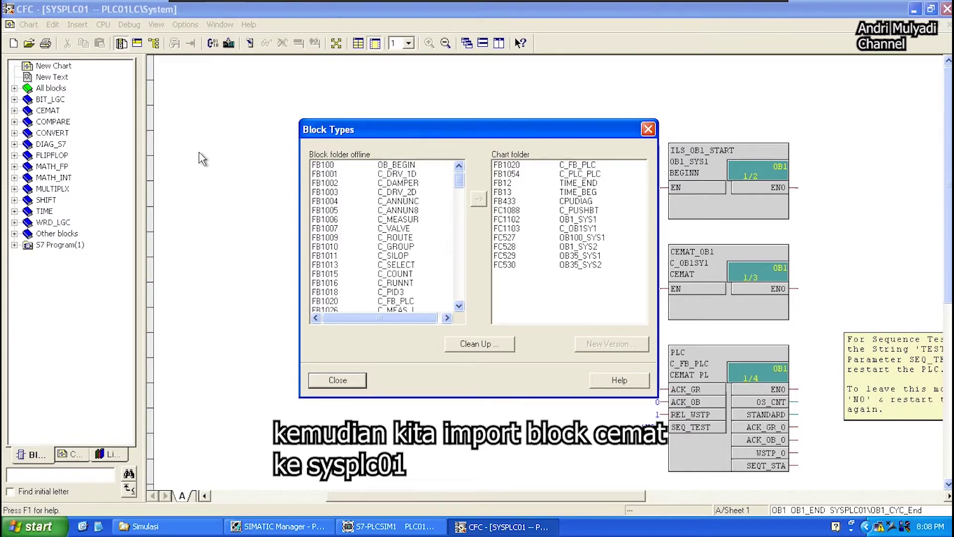
- Import the offline block types from FB1001 C_DRV_1D through FB1026 C_MEAS_I into the chart folder
click(317, 176)
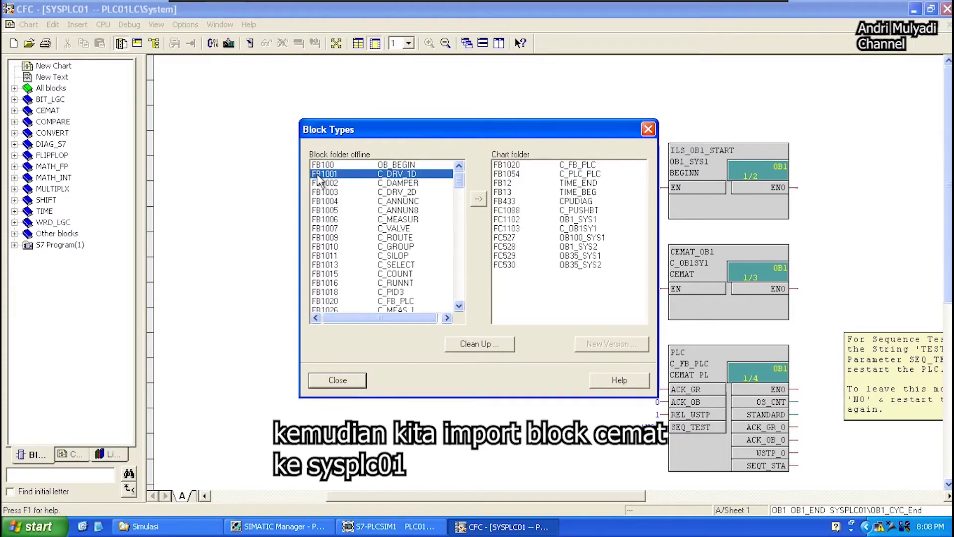
key(shift+Down)
key(shift+Down)
key(shift+Down)
key(shift+Down)
key(shift+Down)
key(shift+Down)
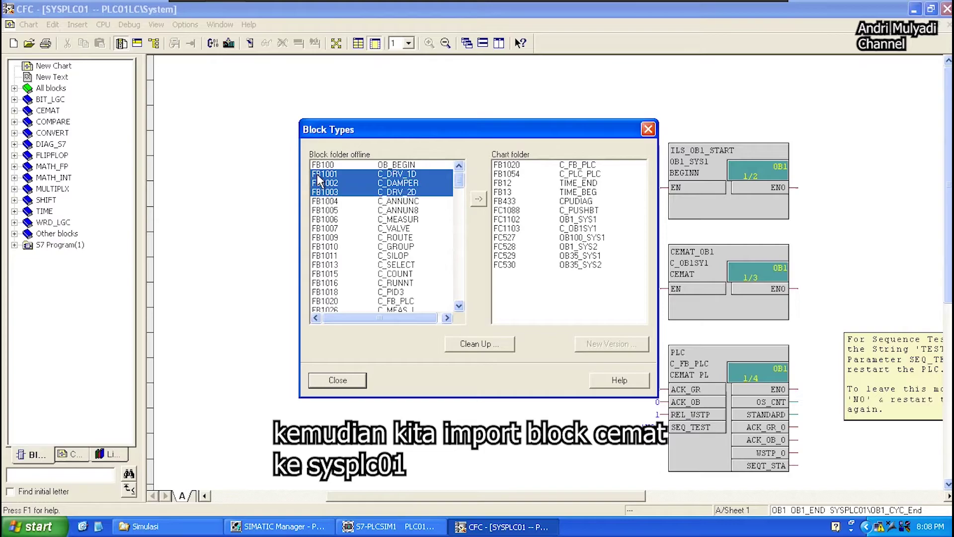
key(shift+Down)
key(shift+Down)
key(shift+Down)
key(shift+Down)
key(shift+Down)
key(shift+Down)
key(shift+Down)
key(shift+Down)
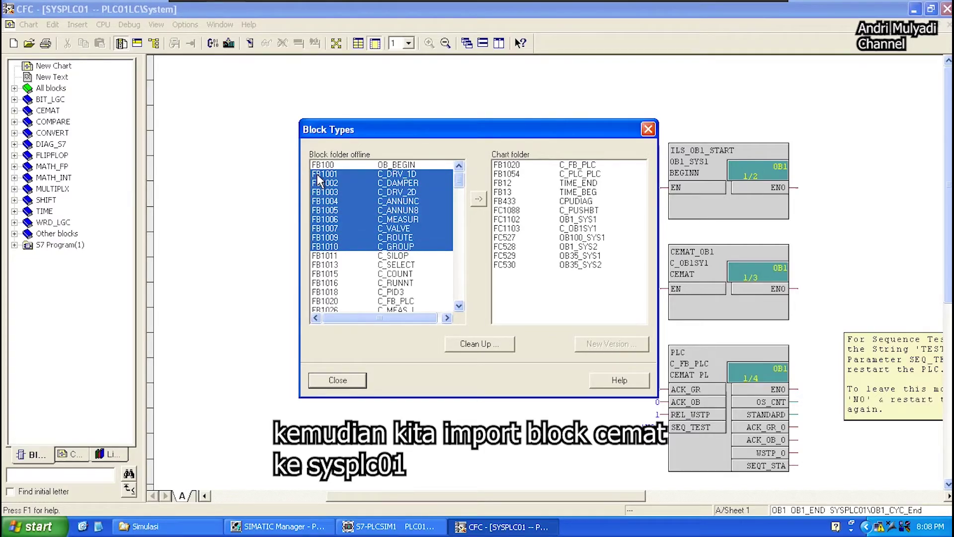
key(shift+Down)
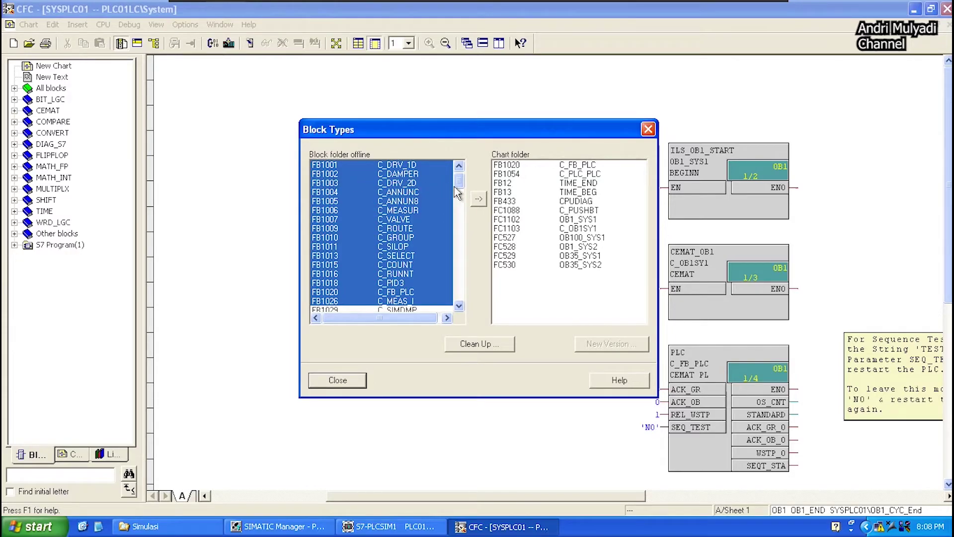
click(479, 200)
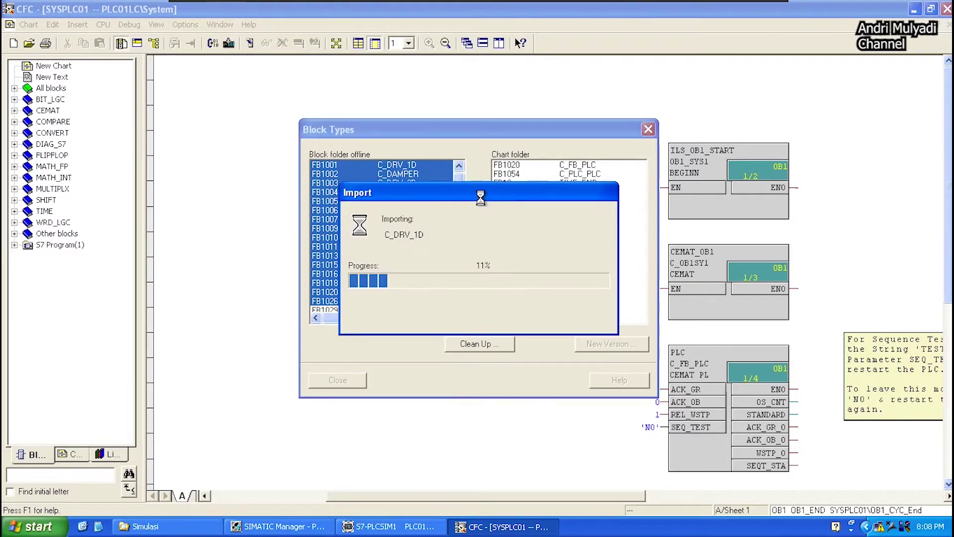
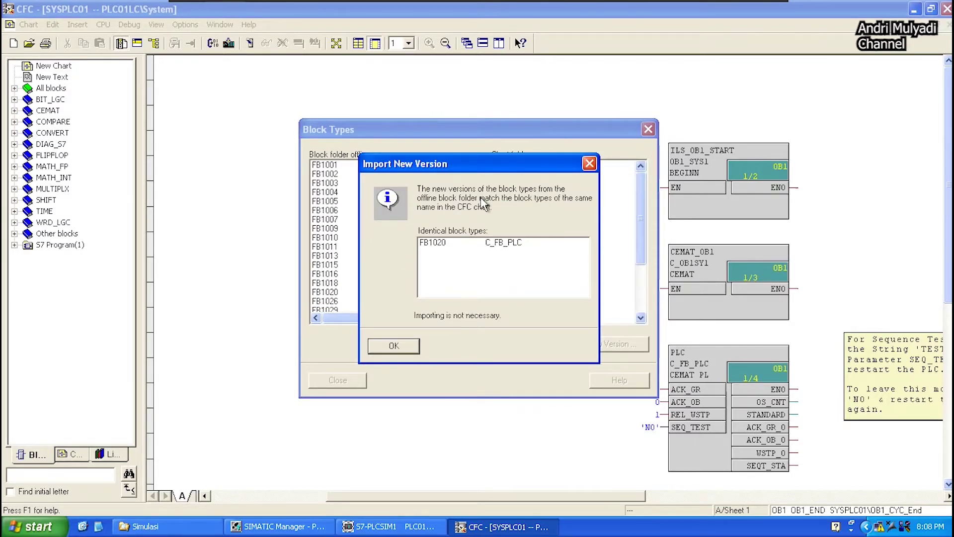
- Dismiss the import notice for C_FB_PLC and close the Block Types dialog and the SYSPLC01 chart
click(396, 348)
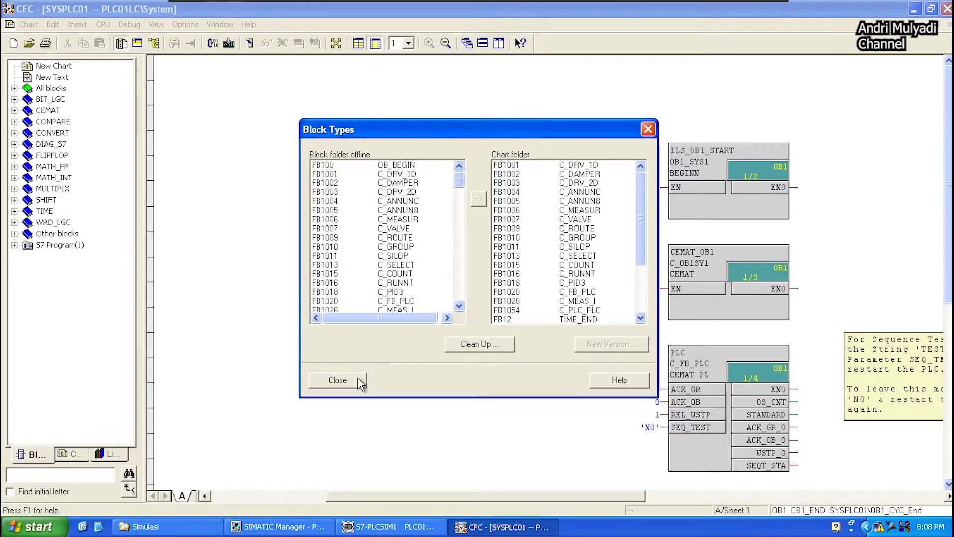
click(360, 381)
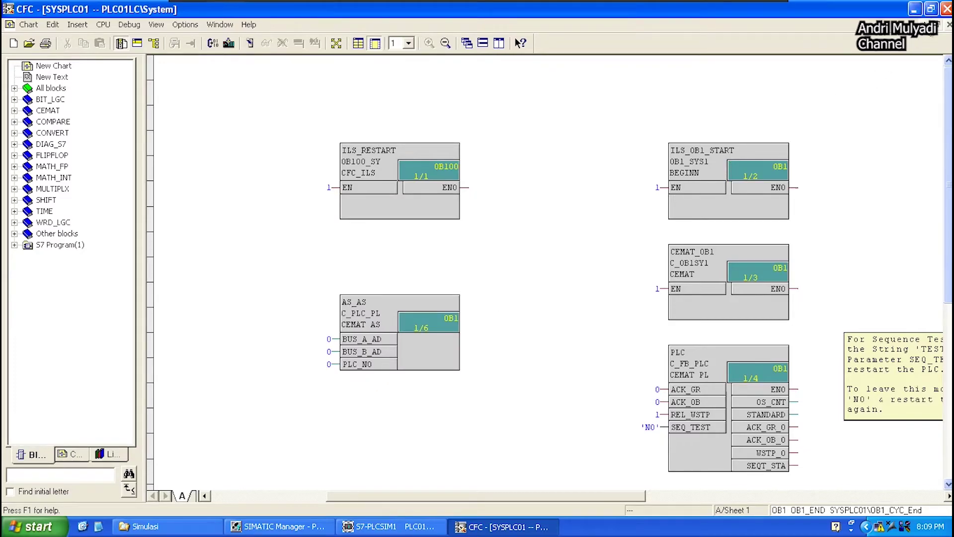
click(947, 9)
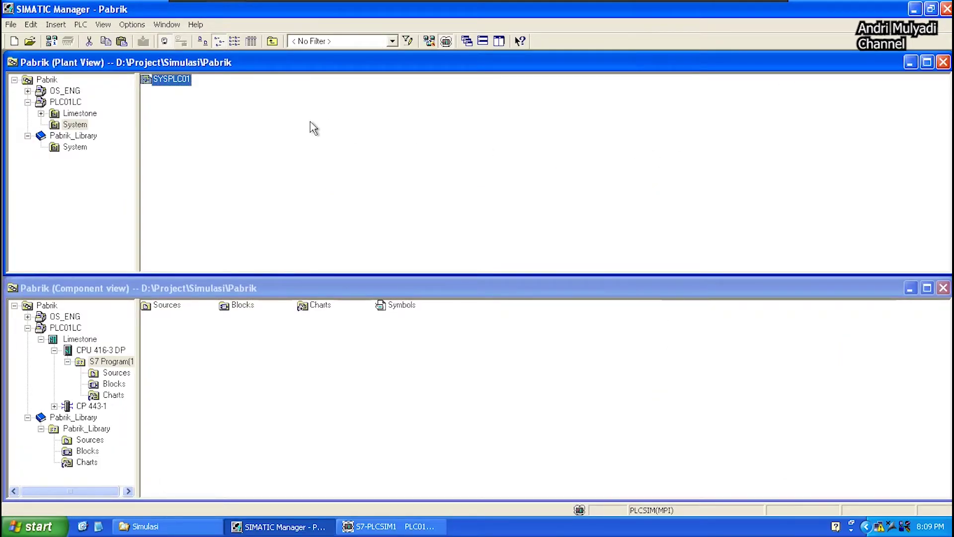
- Open the 23BC01MT01 chart from PLC01LC's Limestone folder in the plant view
click(28, 136)
click(79, 114)
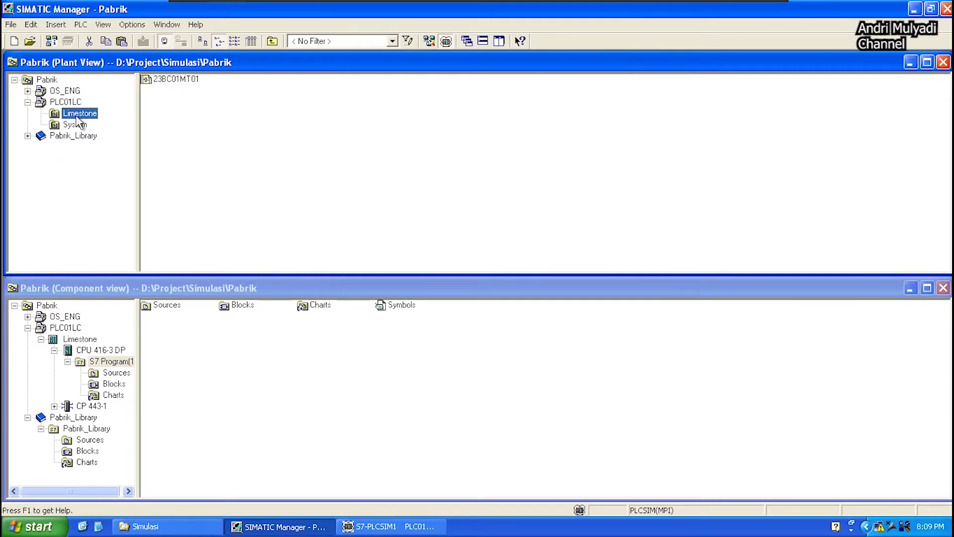
right_click(158, 82)
click(169, 90)
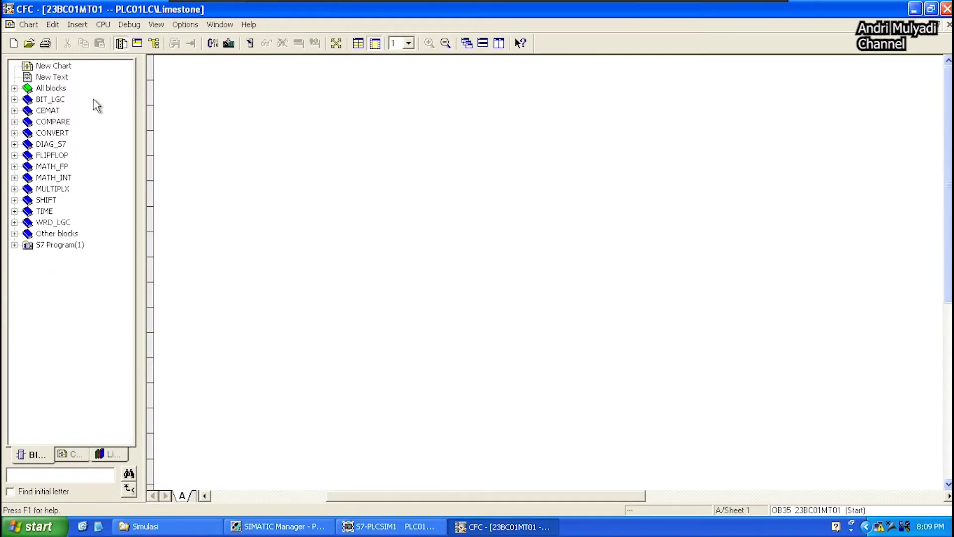
- Insert a C_DRV_1D block from the CEMAT library near the centre of the 23BC01MT01 chart
click(14, 110)
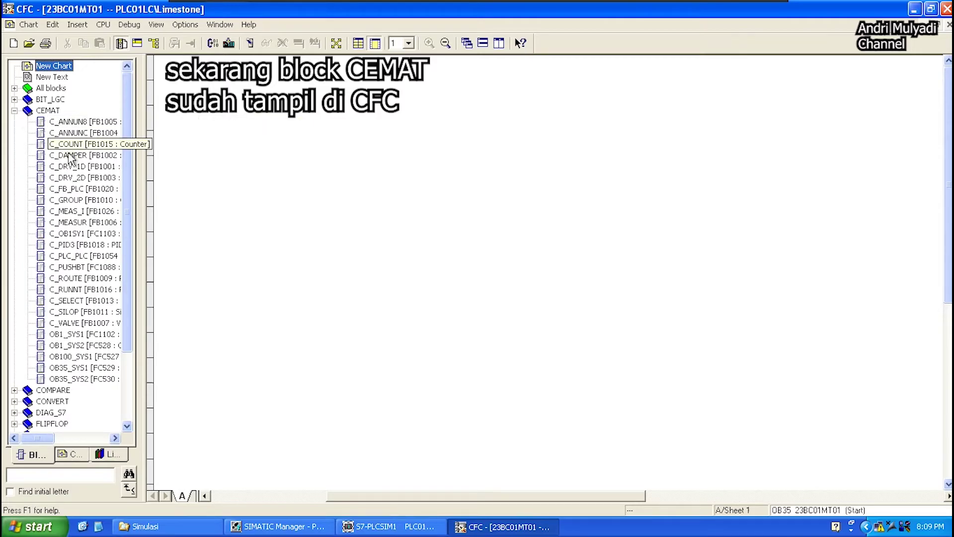
click(78, 170)
drag(77, 168, 293, 184)
drag(390, 218, 505, 264)
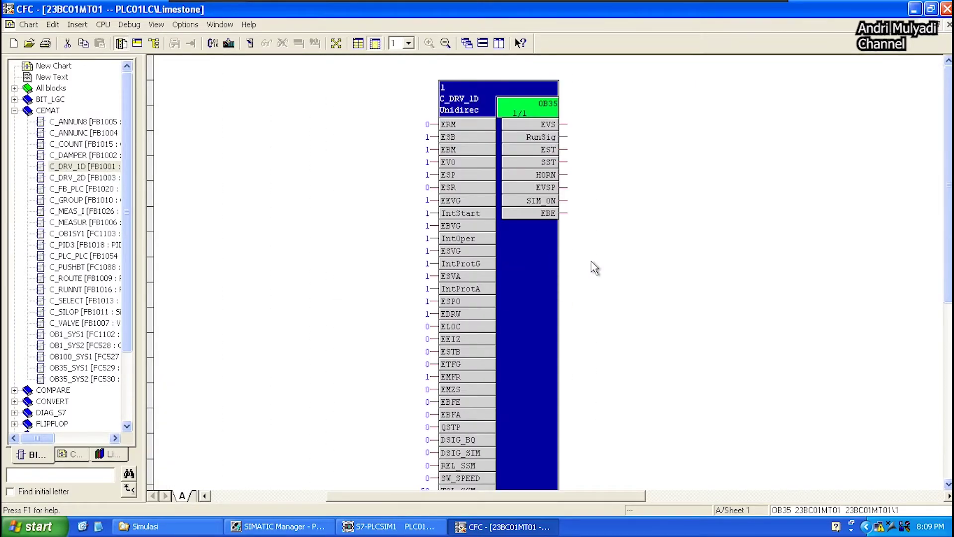
- Compile the charts as an entire program with module drivers generated, and close the compile log
click(213, 48)
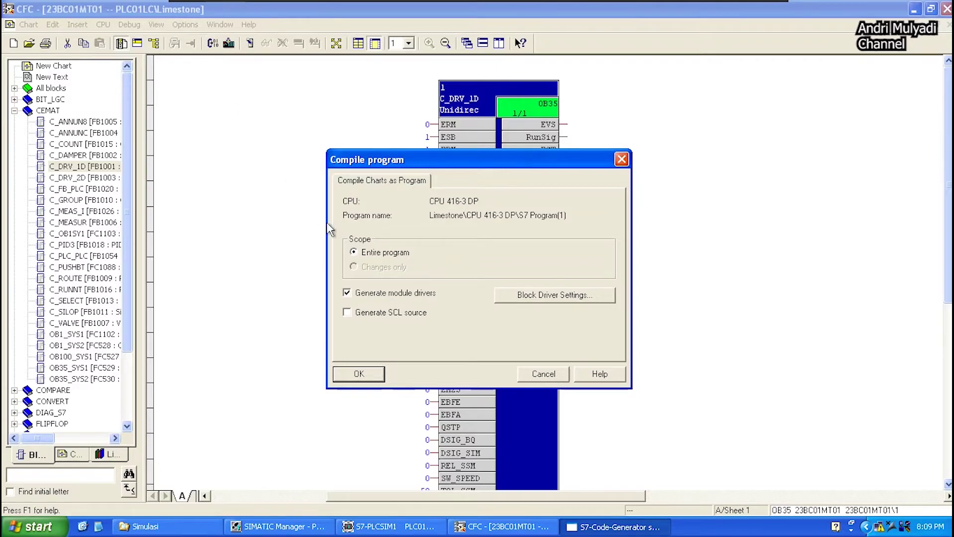
click(358, 374)
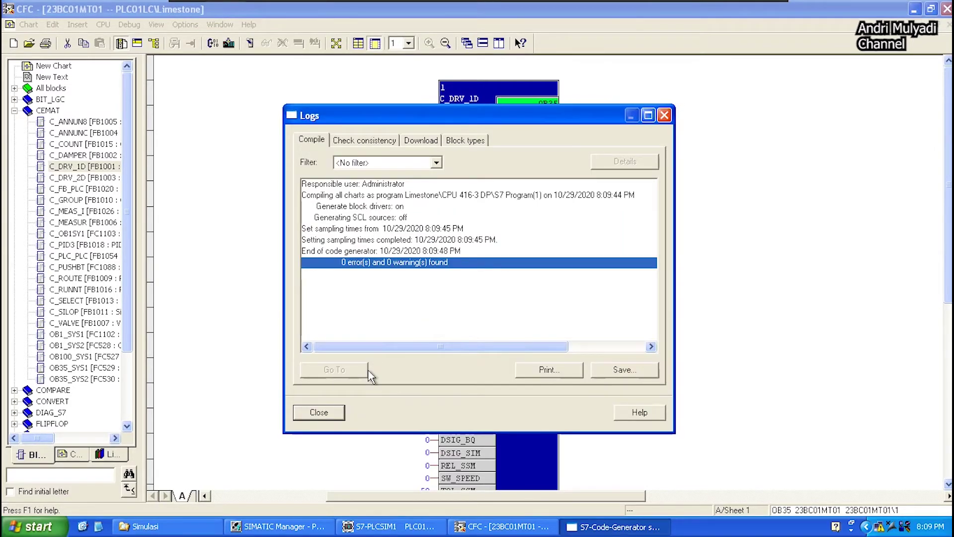
click(334, 413)
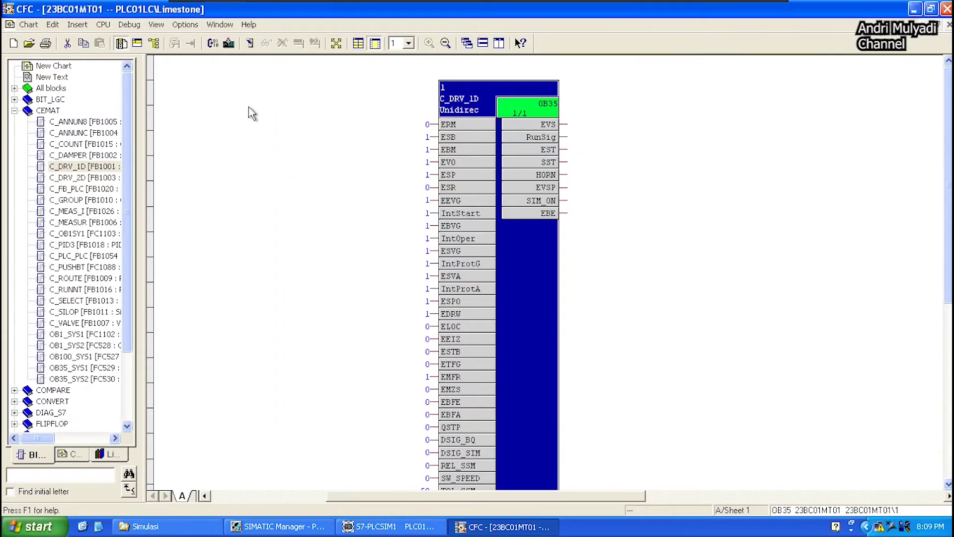
- Download the entire program to CPU 416-3 DP, restarting the CPU, and close the 23BC01MT01 chart
click(228, 45)
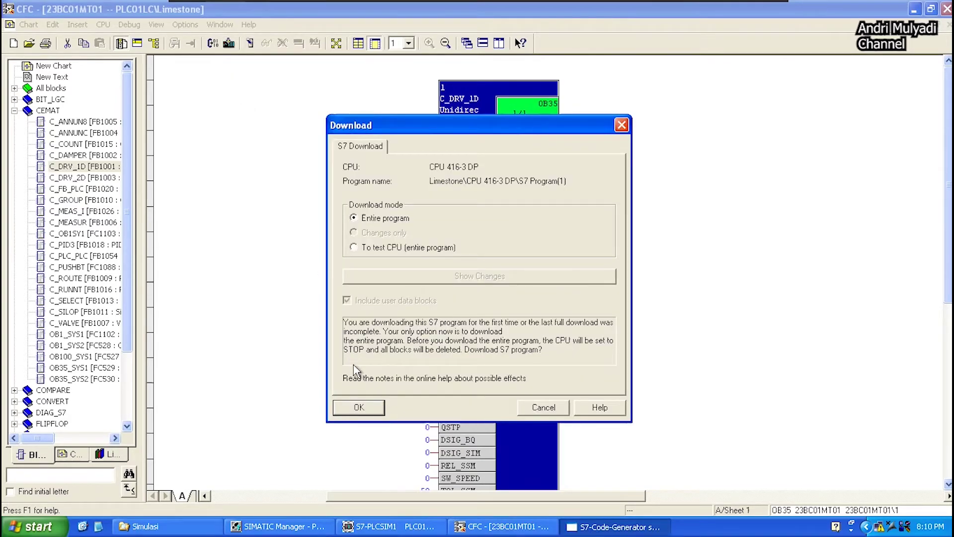
click(358, 408)
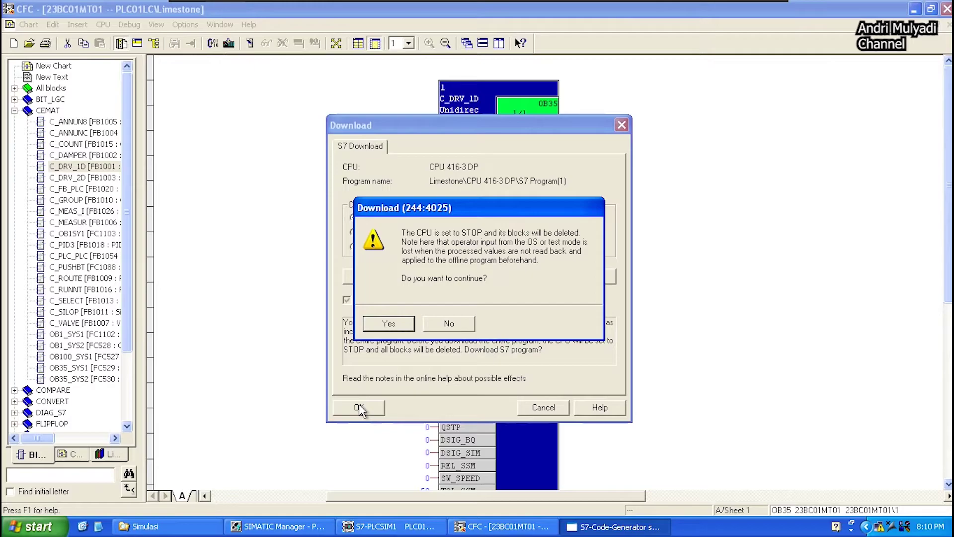
click(386, 324)
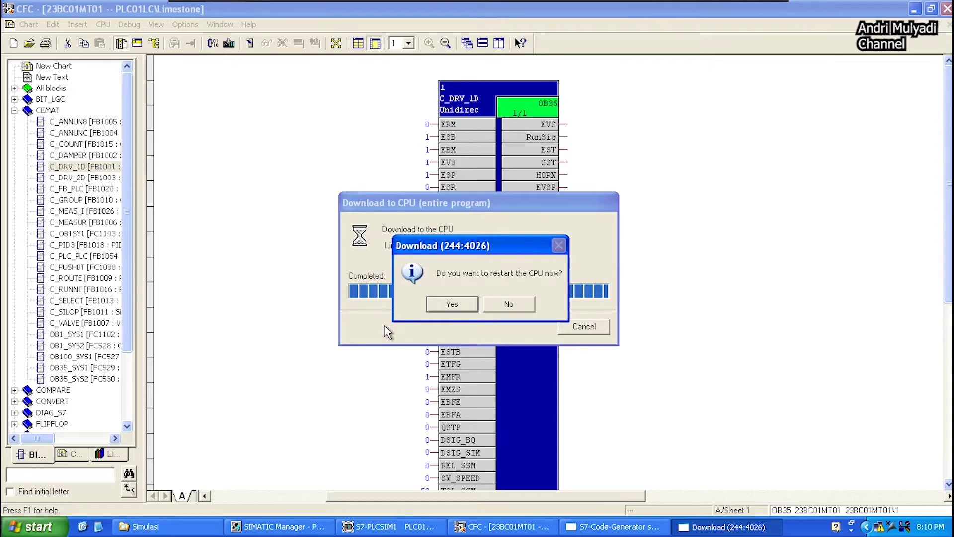
click(438, 307)
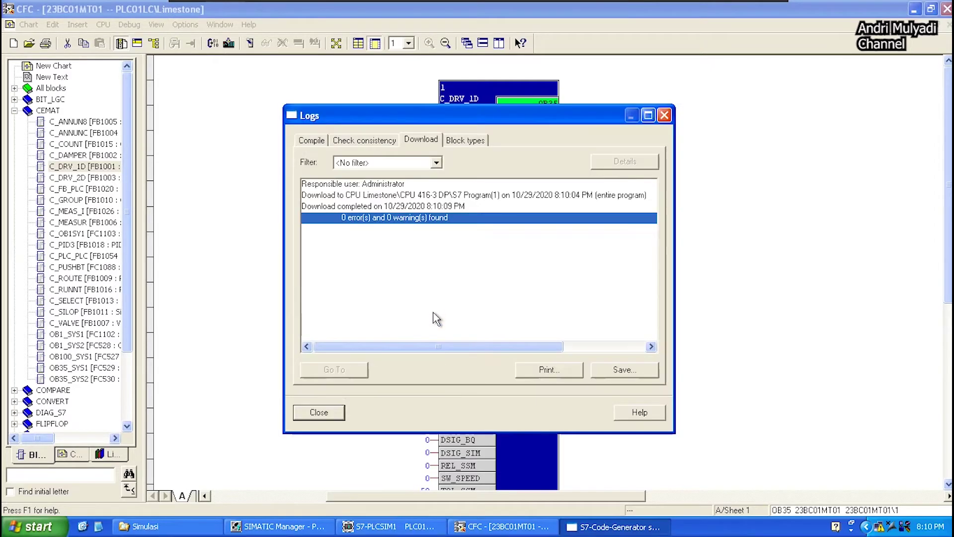
click(405, 528)
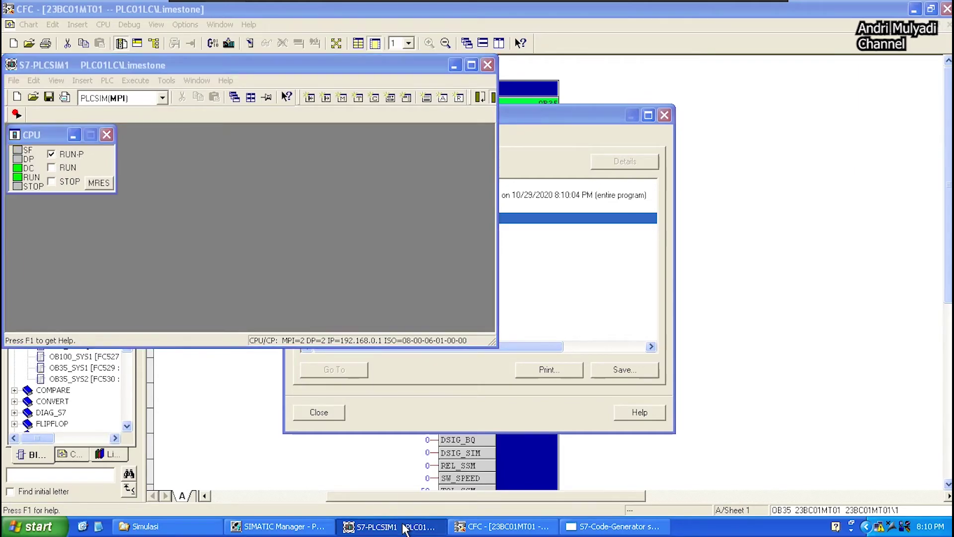
click(404, 527)
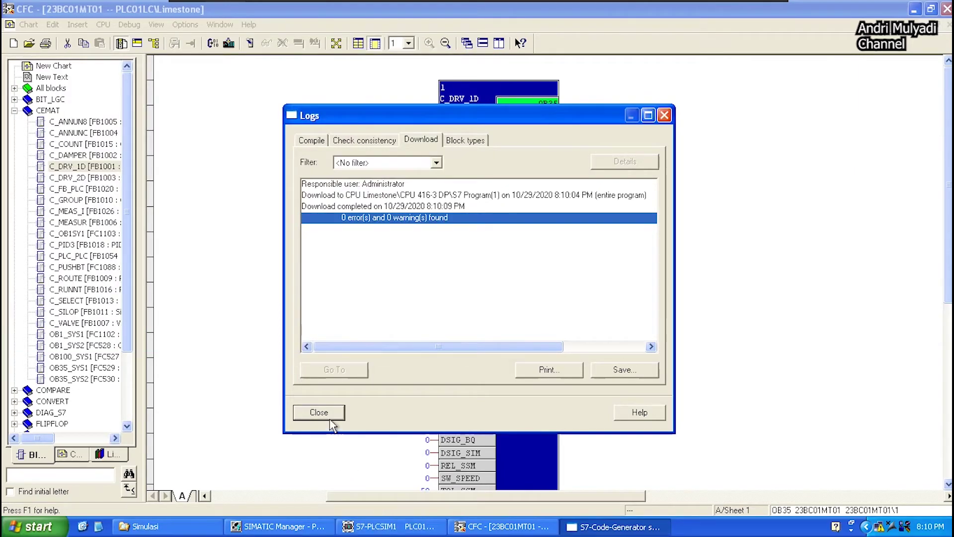
click(330, 417)
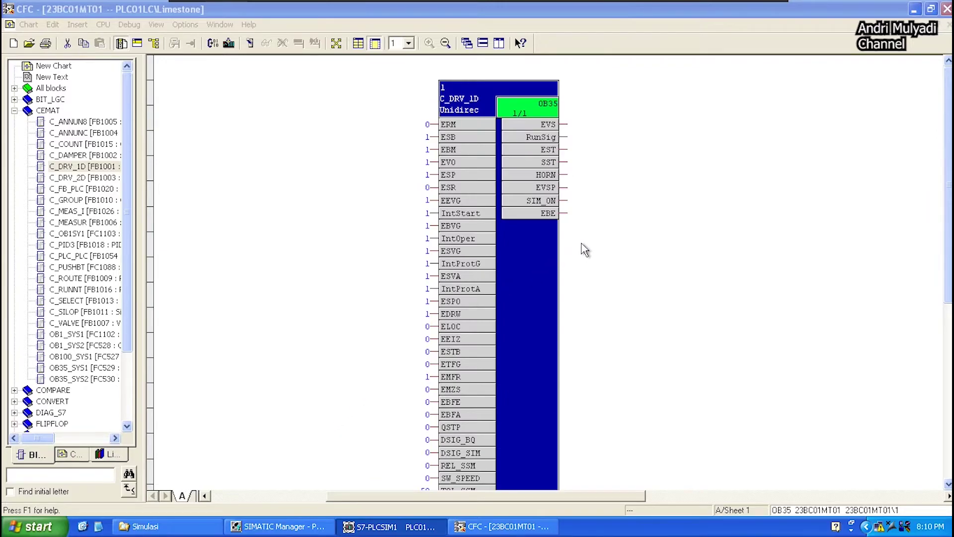
click(947, 9)
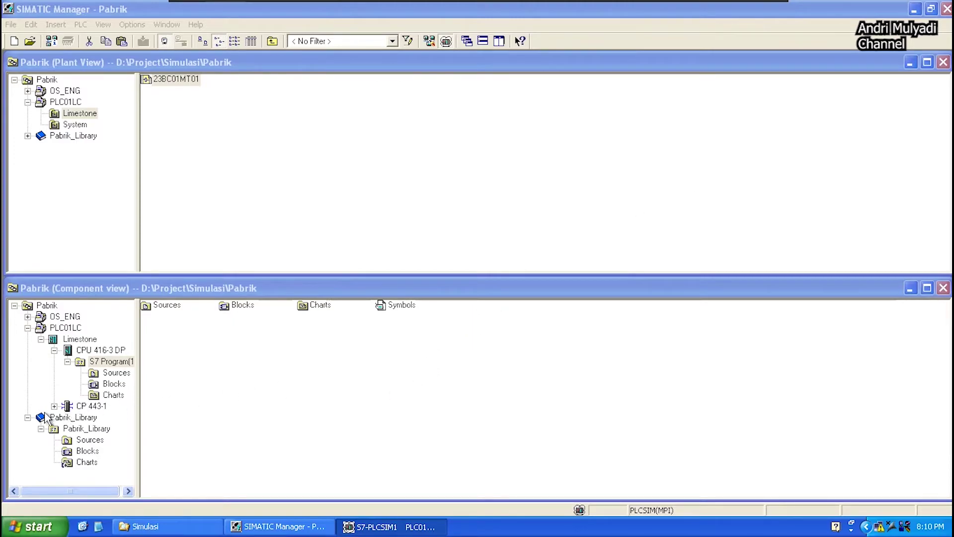
- Start the Compile OS wizard for OS(1) under OS_ENG's ENG station in the component view
click(28, 418)
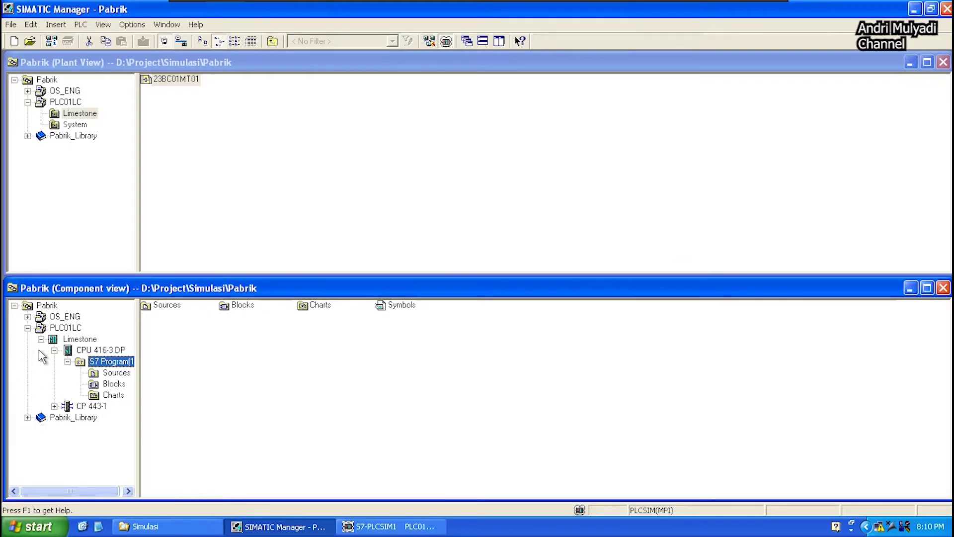
click(28, 317)
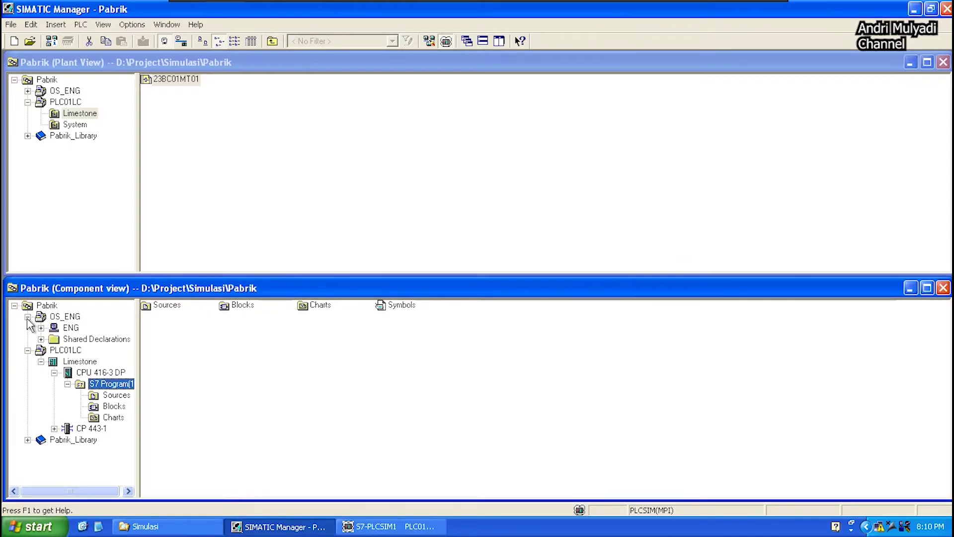
click(41, 328)
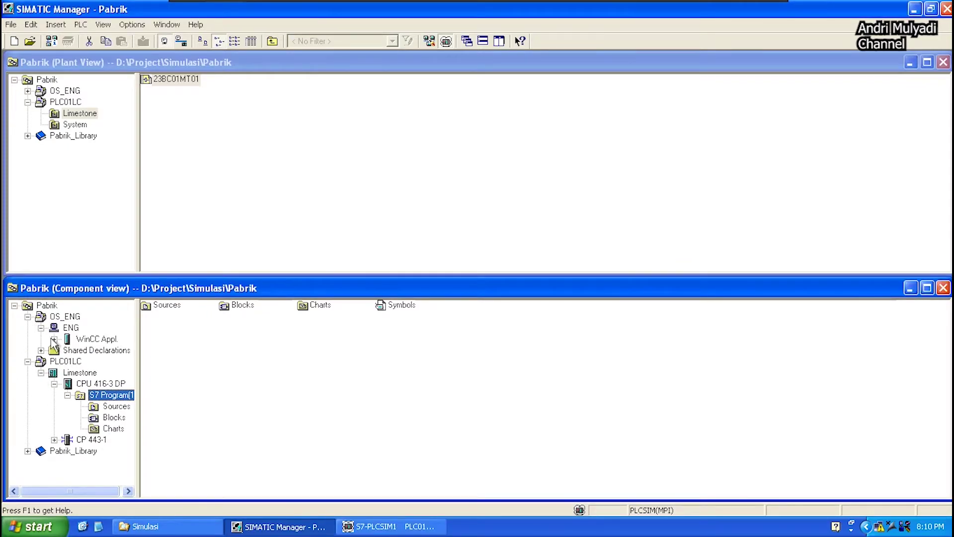
click(54, 339)
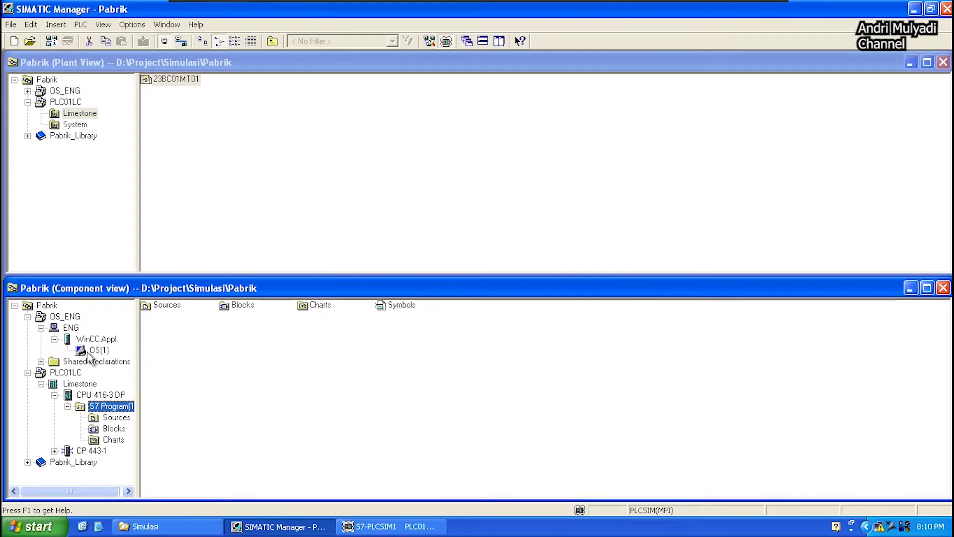
right_click(88, 353)
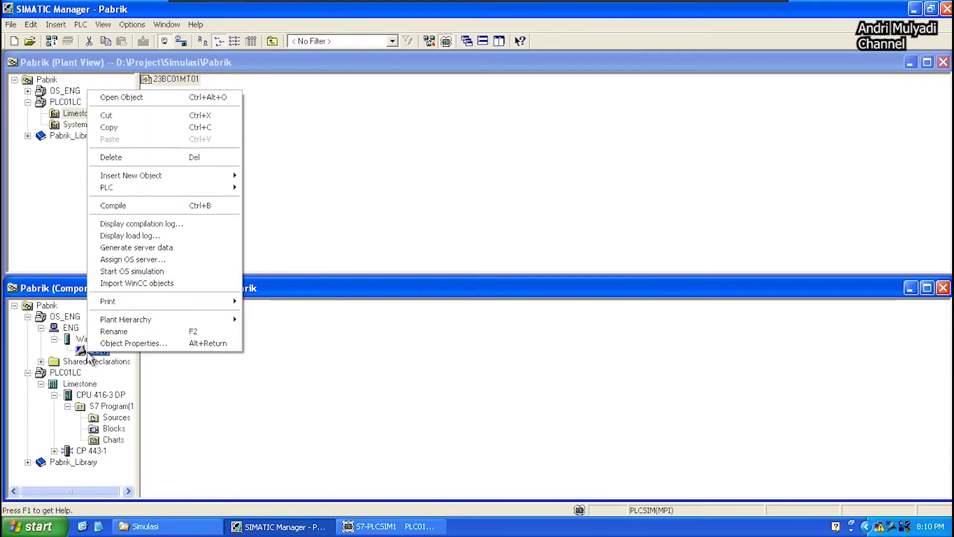
click(139, 213)
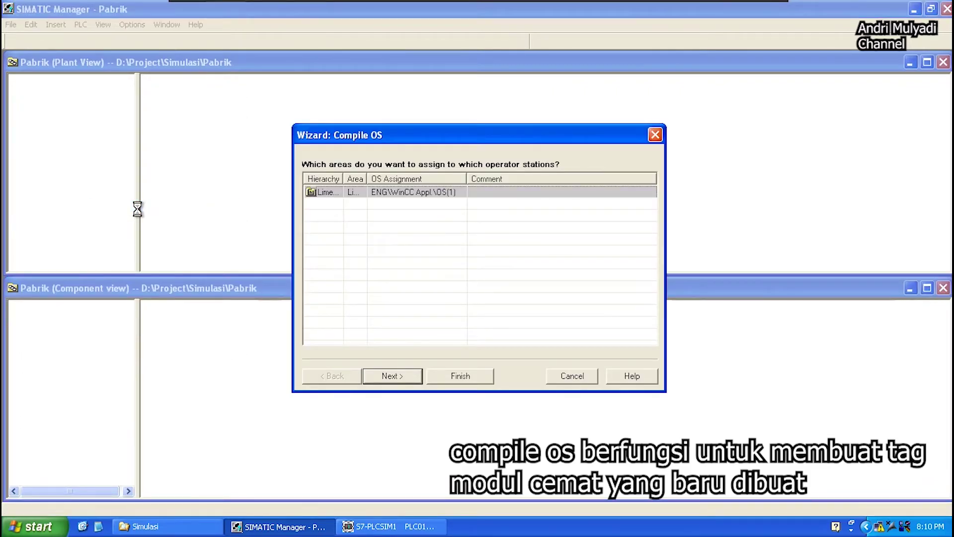
- Compile the entire OS with memory reset, including tags and messages and the picture tree, with Limestone assigned to OS(1)
click(392, 376)
click(393, 376)
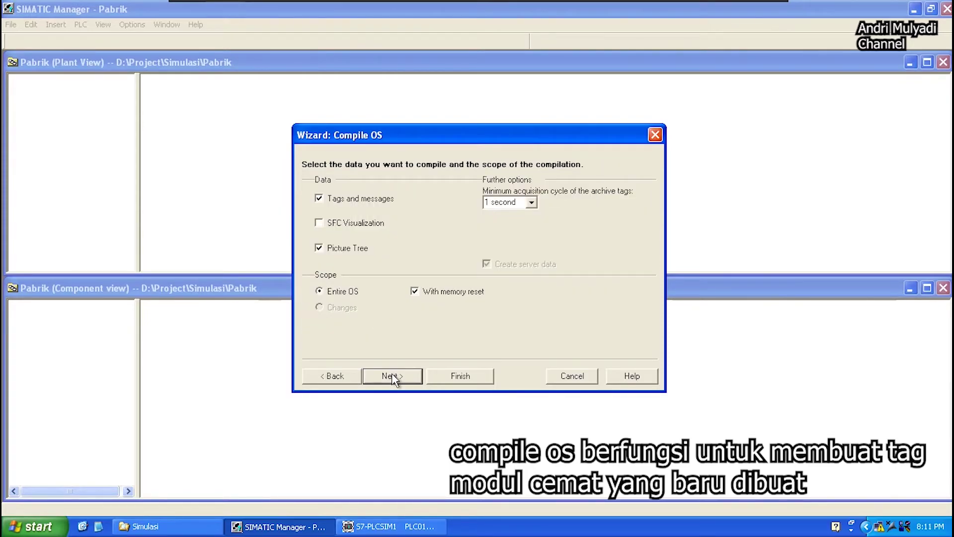
click(393, 376)
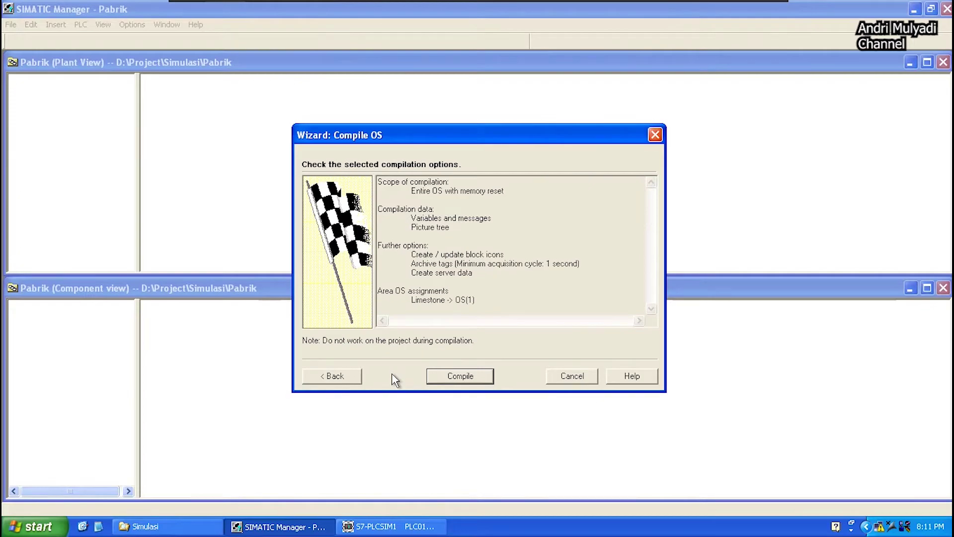
click(454, 381)
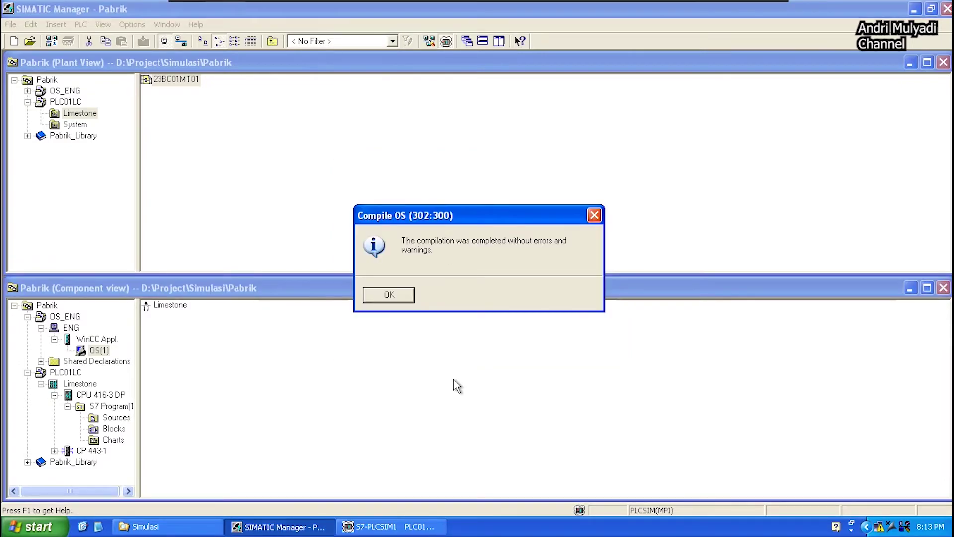
click(388, 295)
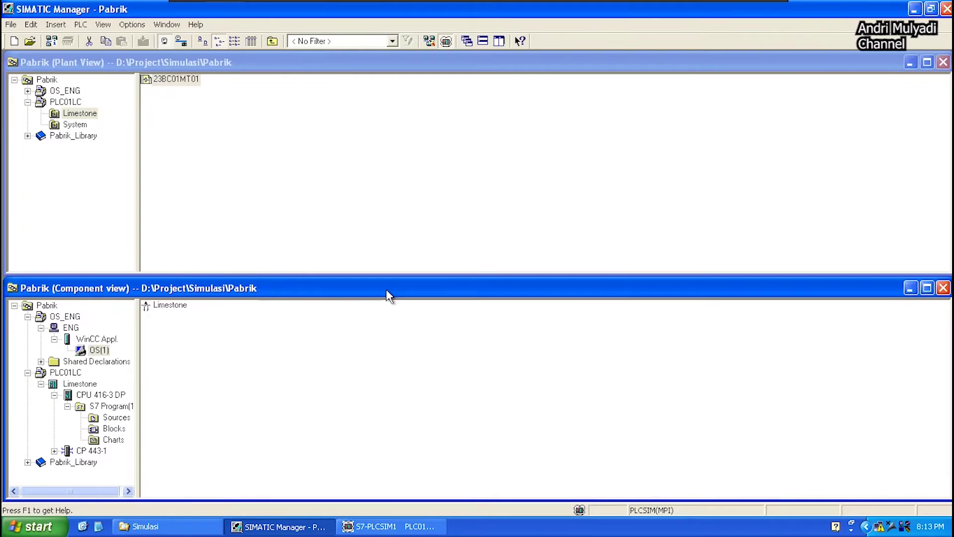
- Open the OS(1) project in WinCC Explorer
click(104, 350)
right_click(104, 351)
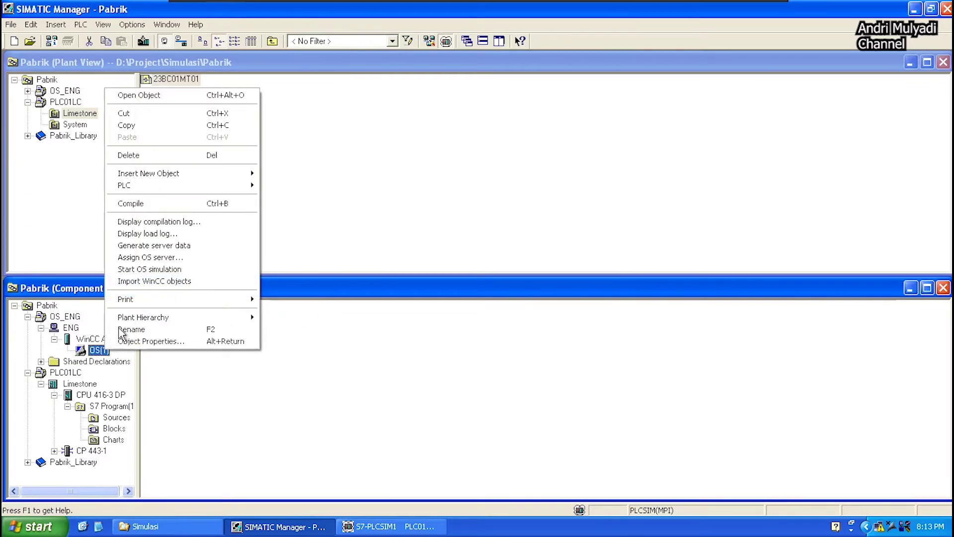
click(209, 95)
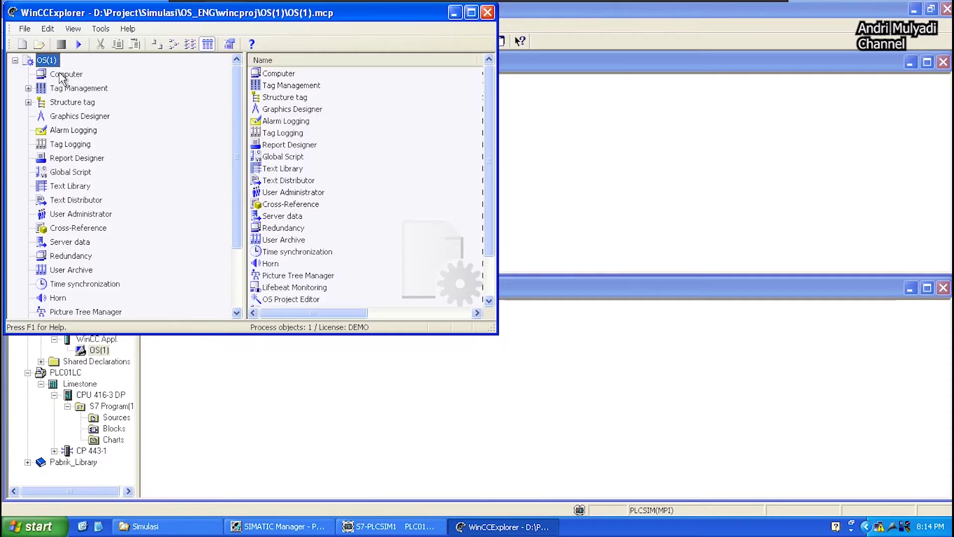
- Examine the tags of S7$Program(1) in Tag Management under the SIMATIC S7 Protocol Suite's Industrial Ethernet channel
click(29, 88)
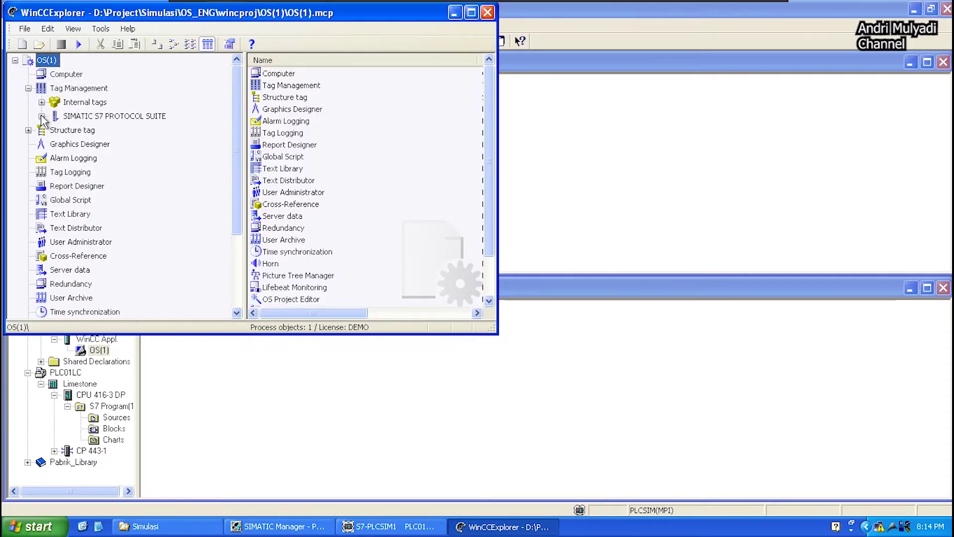
click(41, 117)
click(55, 130)
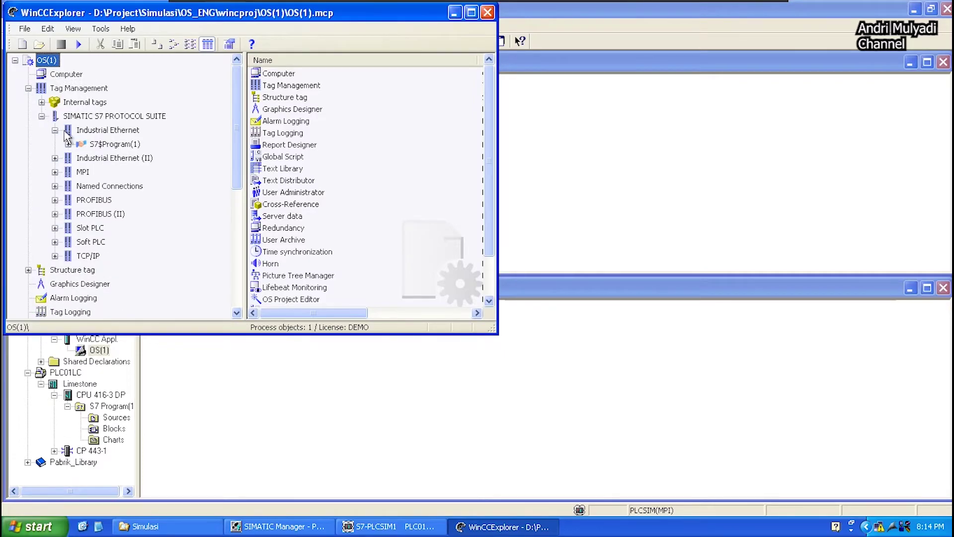
click(93, 146)
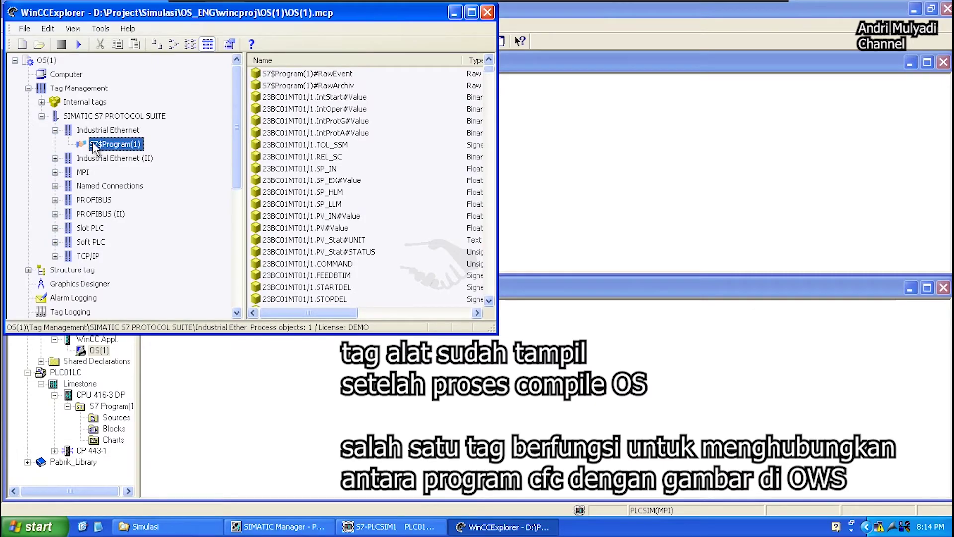
- Set the logical device name of the Industrial Ethernet channel's system parameters to PLCSIM(ISO)
right_click(108, 131)
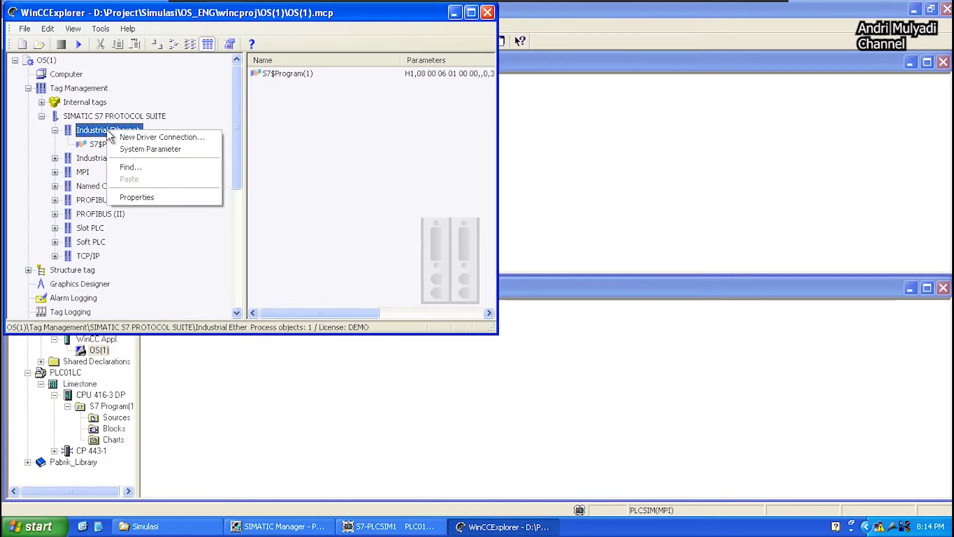
click(130, 148)
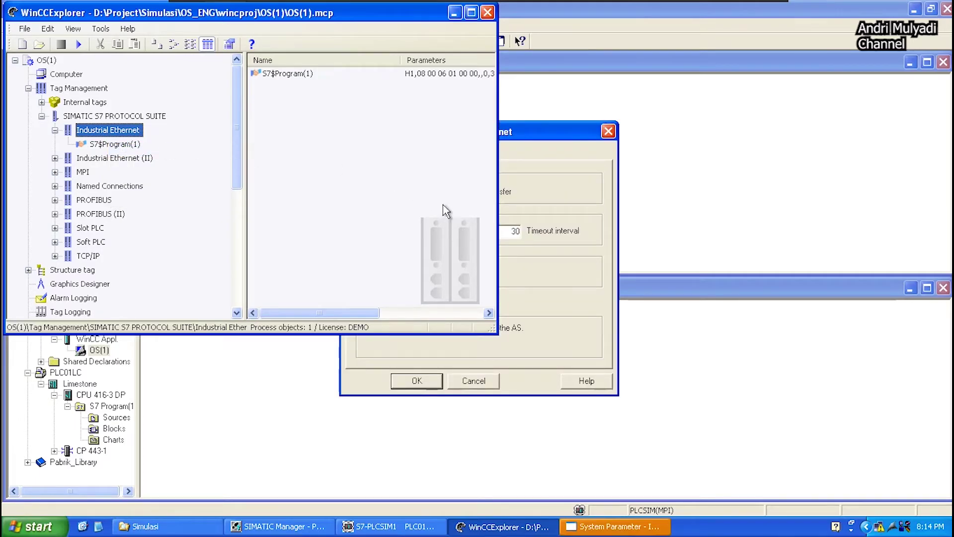
click(556, 198)
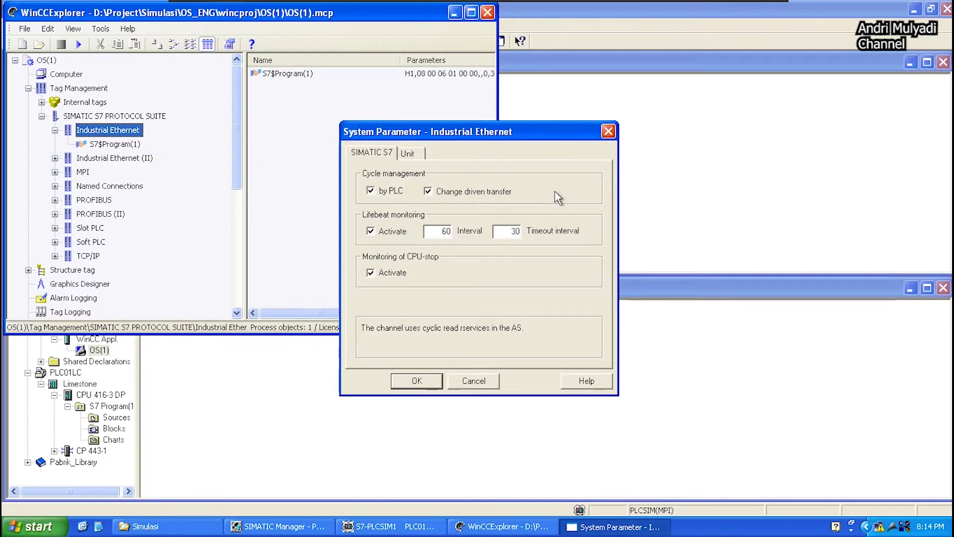
click(408, 153)
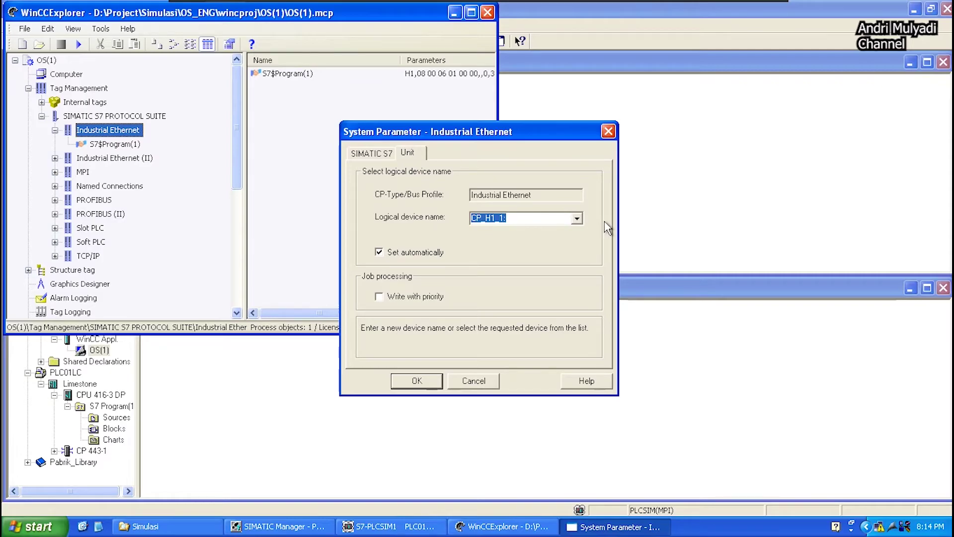
click(577, 218)
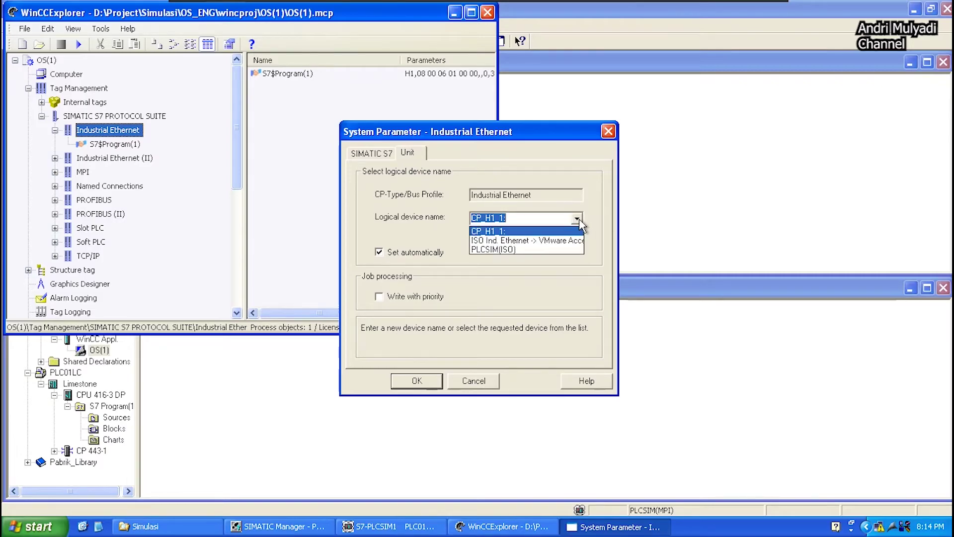
click(563, 249)
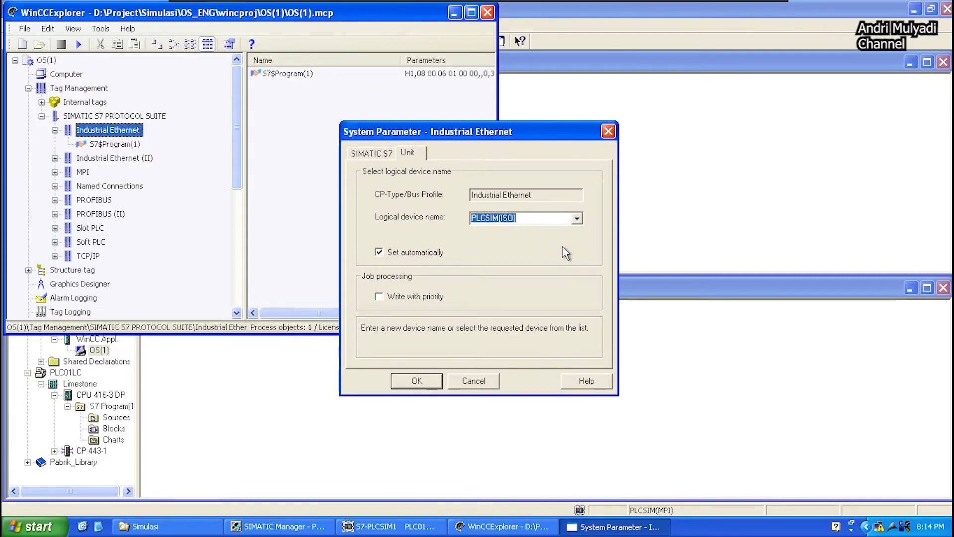
click(417, 381)
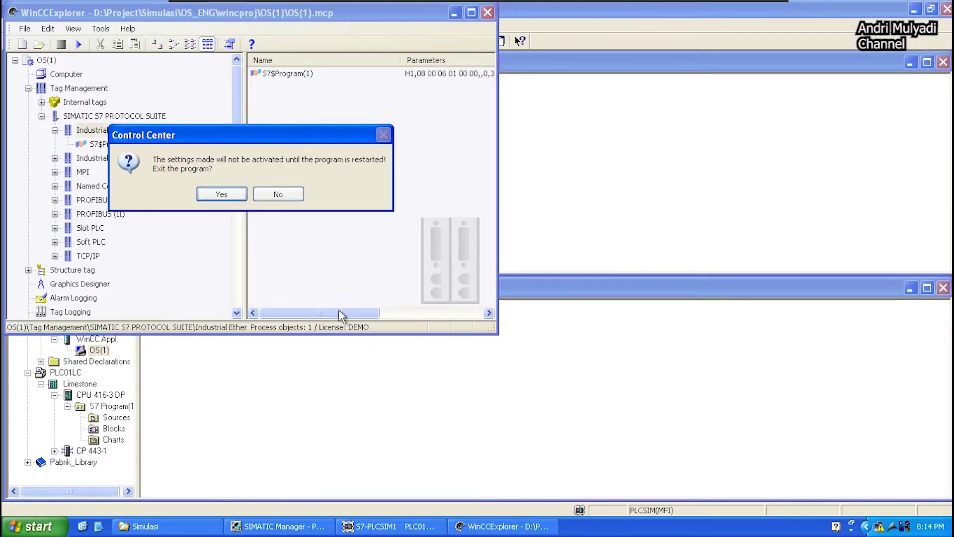
- Close the project, exit WinCC Explorer and reopen OS(1) from the component view so the channel settings take effect
click(227, 196)
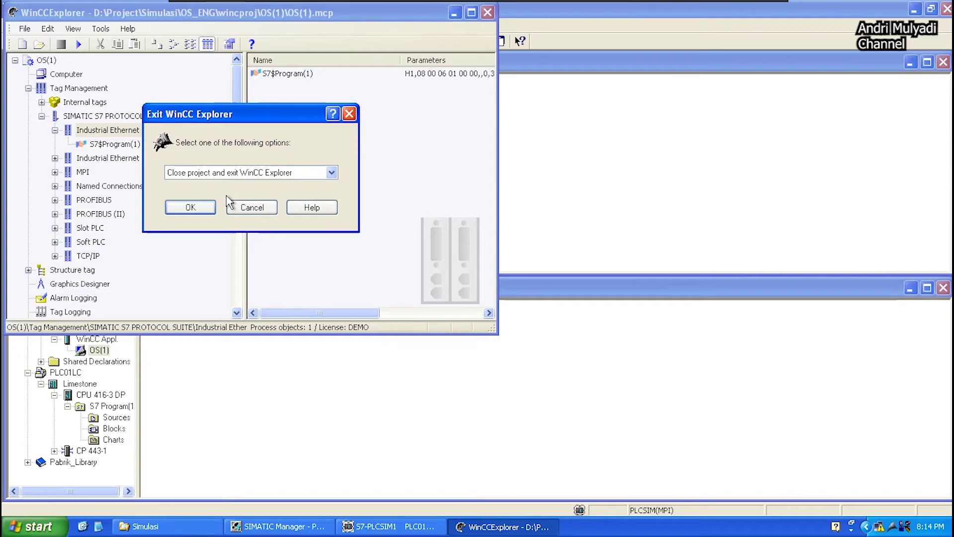
click(201, 207)
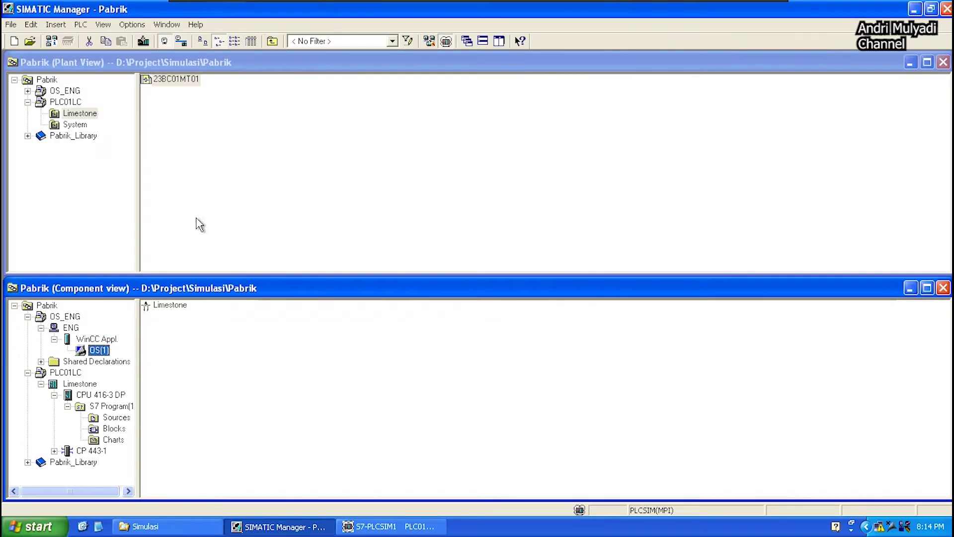
right_click(105, 356)
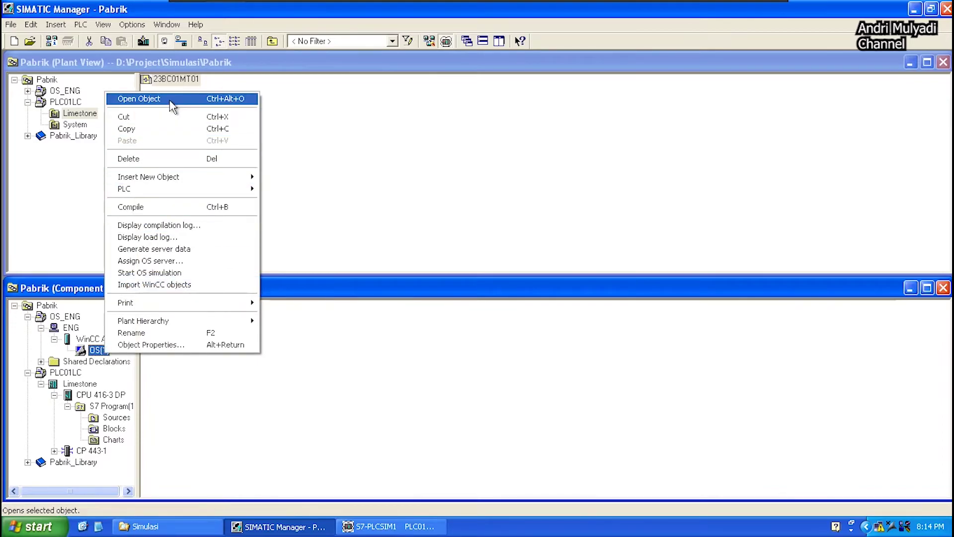
click(172, 103)
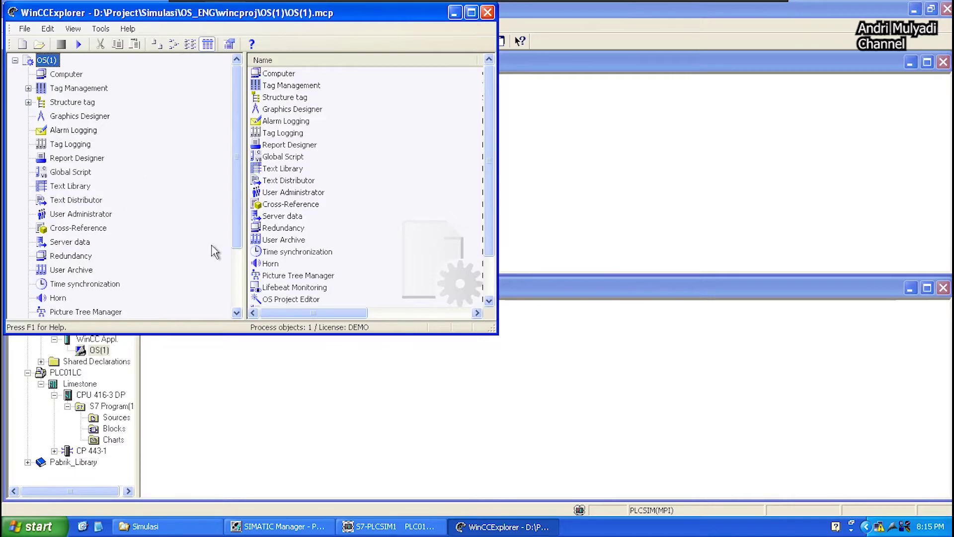
- Set the OS(1) screen layout to SIMATIC Standard 1280*1024 in the OS Project Editor and apply it
drag(237, 238, 237, 297)
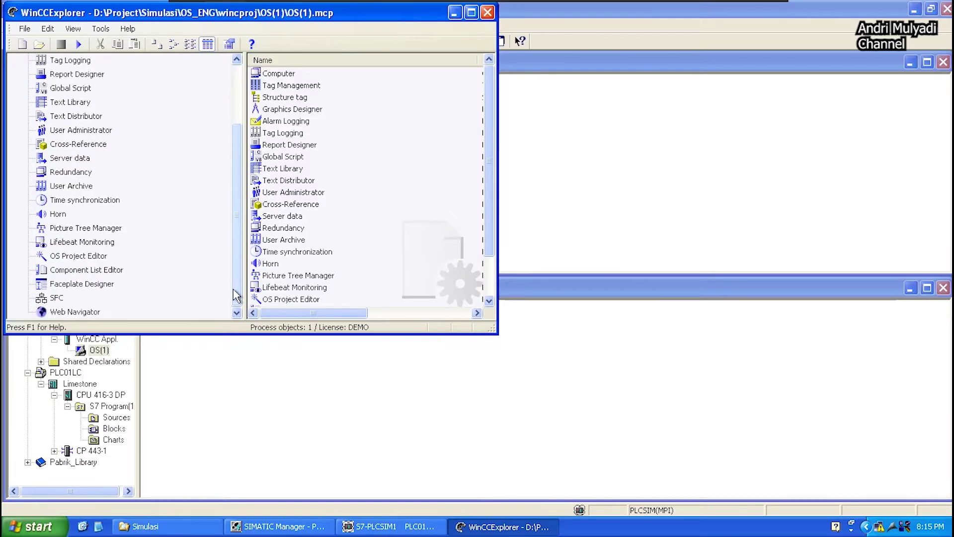
right_click(88, 257)
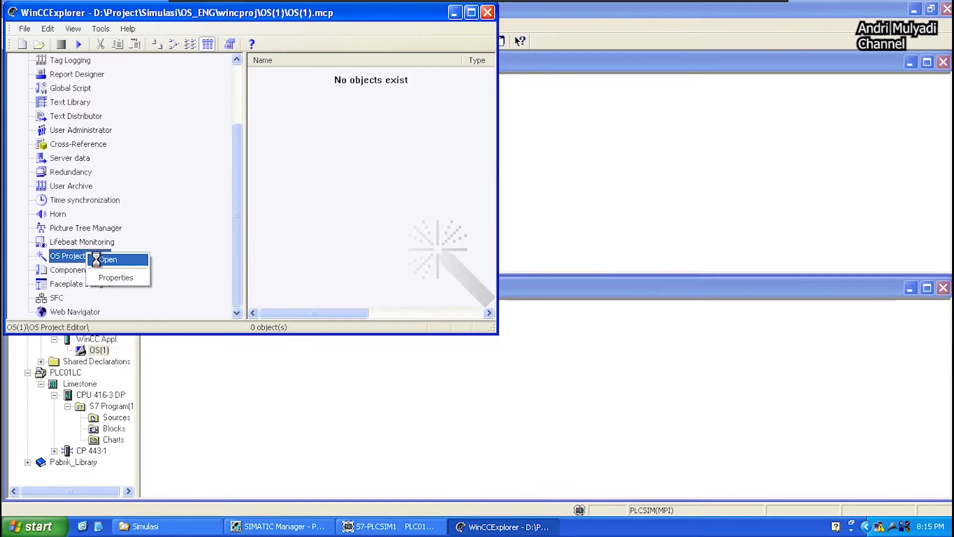
click(102, 262)
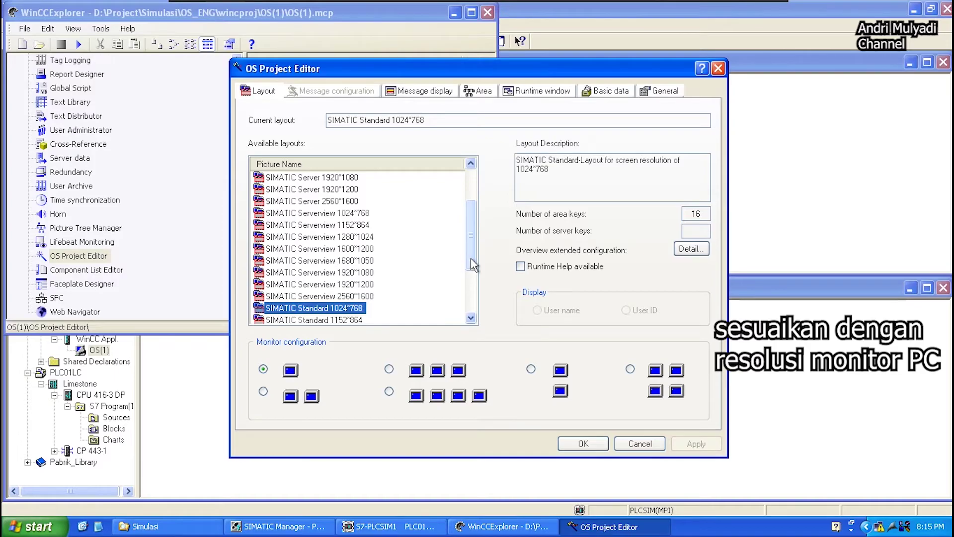
drag(475, 266, 475, 290)
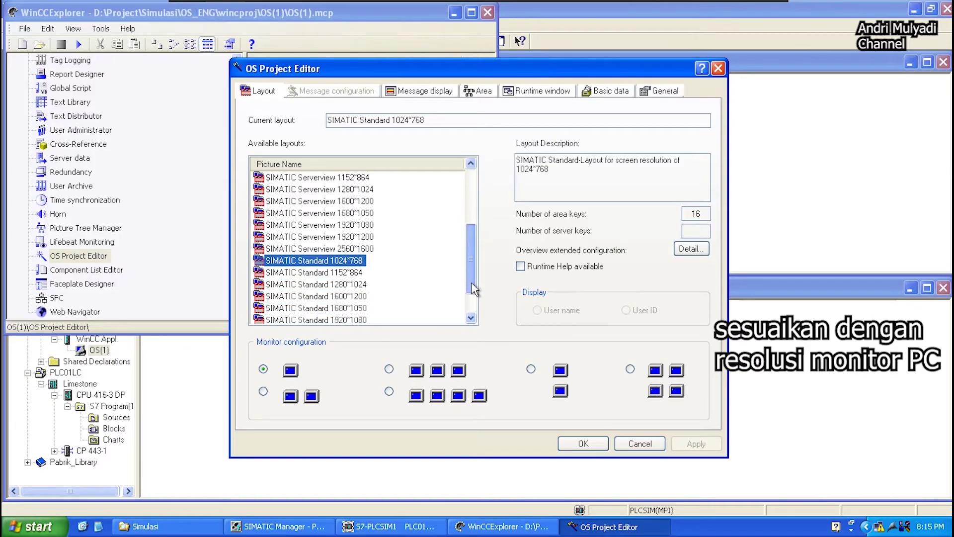
click(365, 284)
mouse_move(472, 289)
mouse_down()
mouse_move(472, 310)
mouse_move(471, 297)
mouse_up()
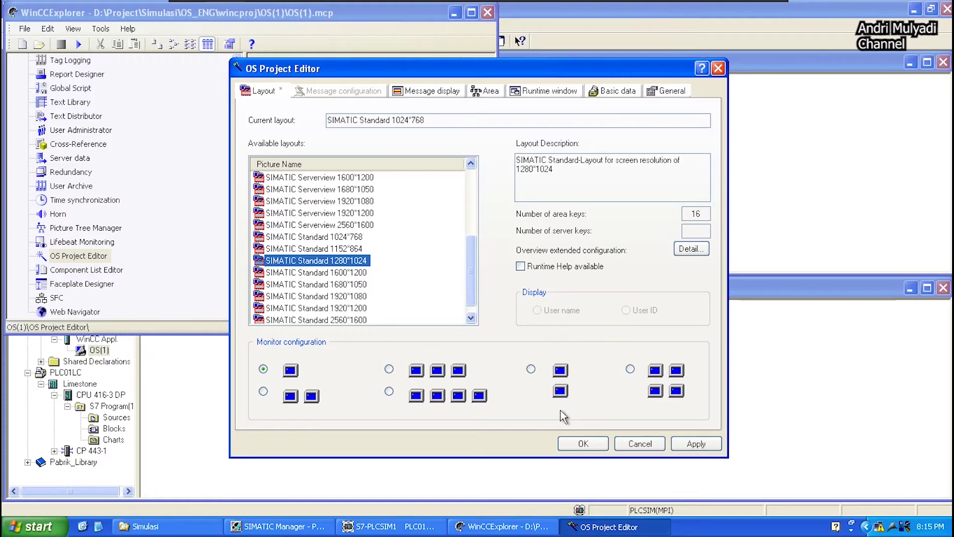
click(579, 443)
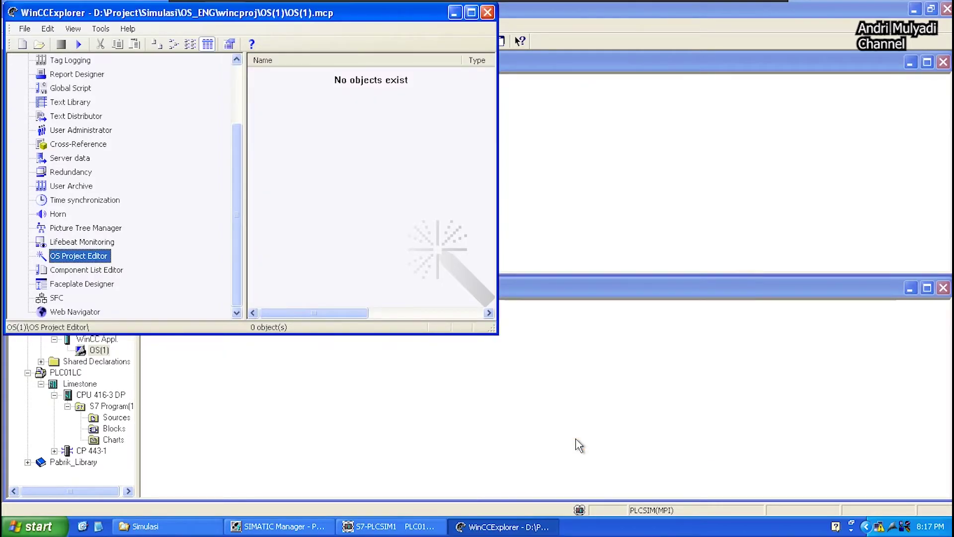
- Switch to the file explorer and launch the CematProjectUpdate tool from D:\CEMAT_CS
click(177, 528)
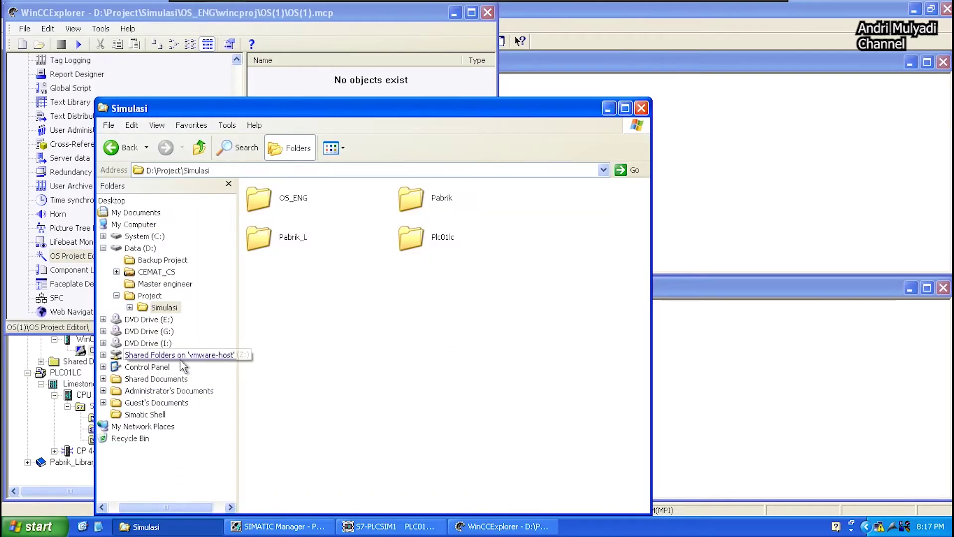
click(157, 272)
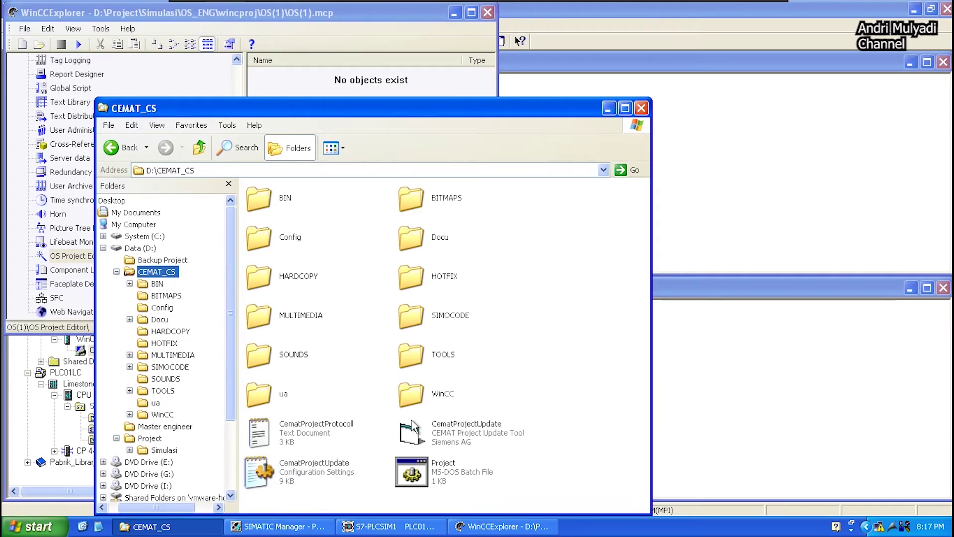
double_click(431, 437)
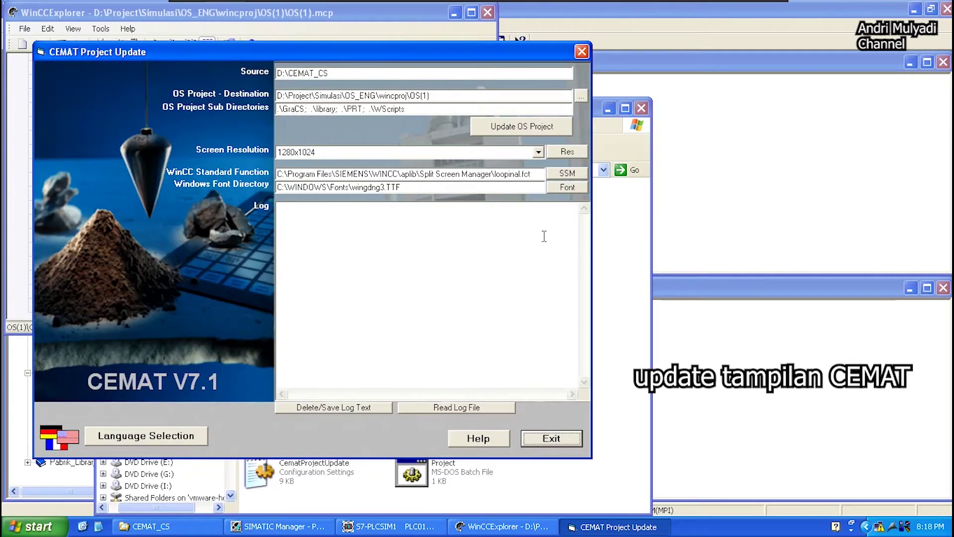
- Update the OS(1) project from D:\CEMAT_CS, accepting the GraCS, library, PRT and WScripts updates and the library deletion, and exit the tool
click(531, 129)
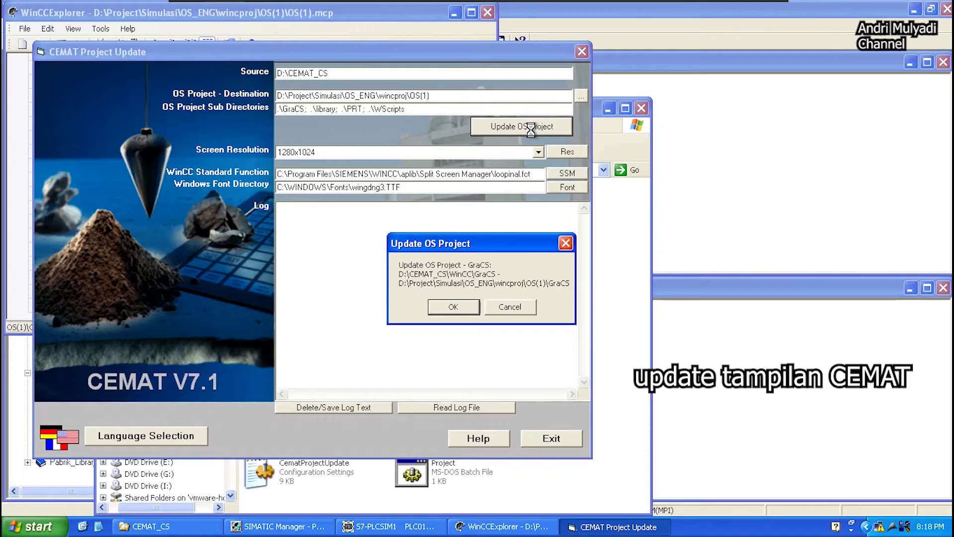
click(449, 306)
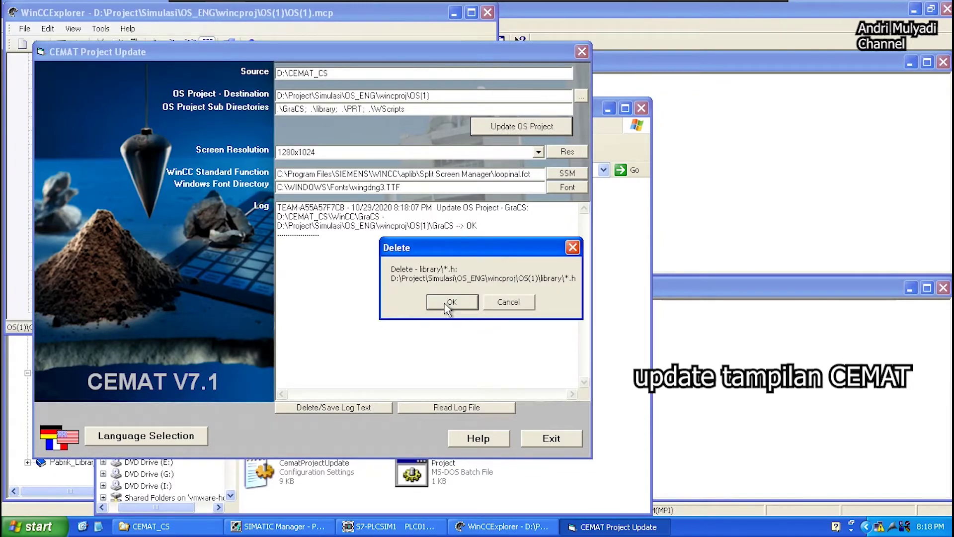
click(450, 304)
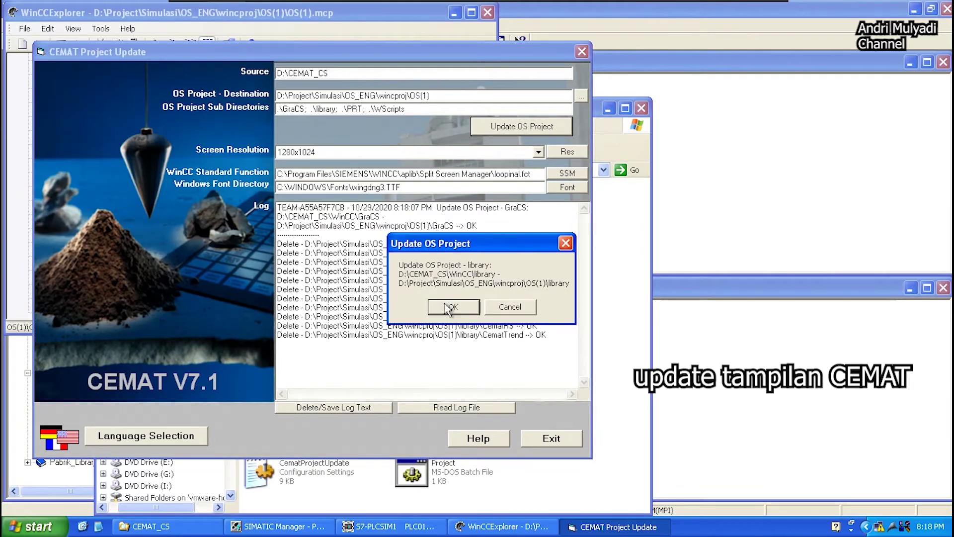
click(450, 307)
click(450, 307)
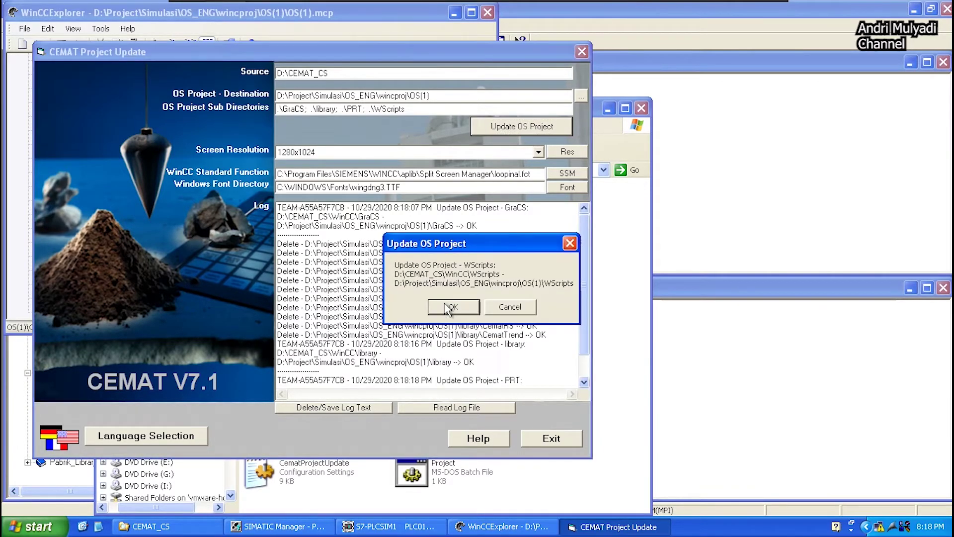
click(450, 306)
click(445, 302)
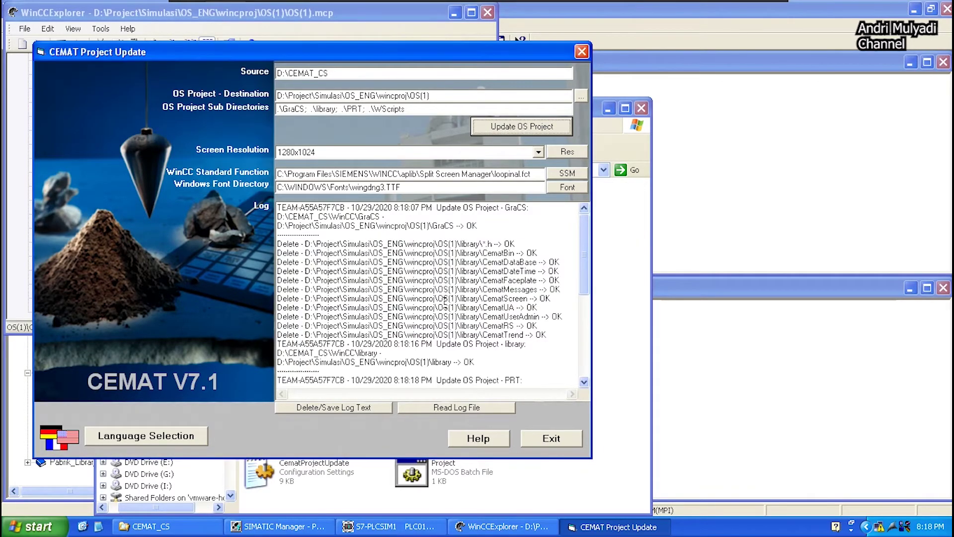
click(550, 439)
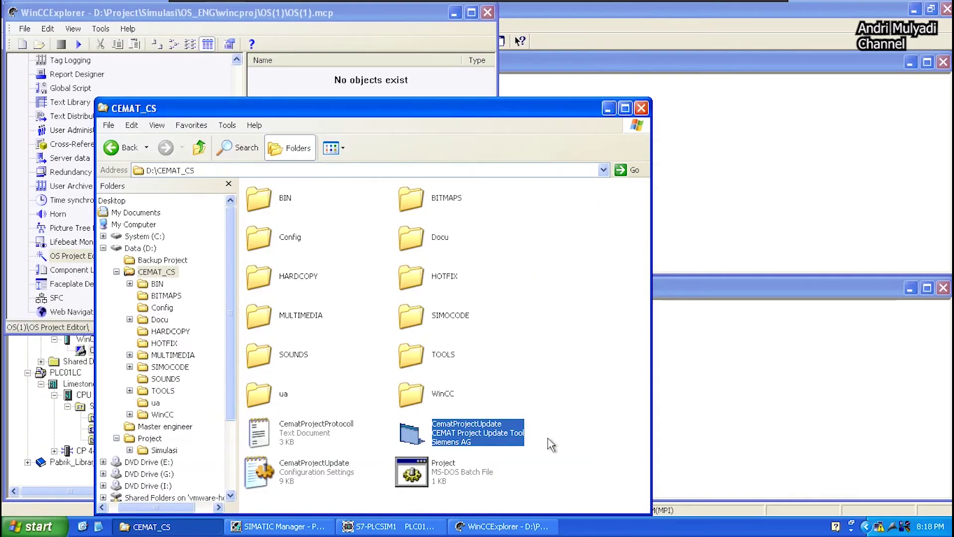
- Switch to WinCC Explorer and examine the CEMAT picture files at the end of OS(1)'s Graphics Designer picture list
click(57, 145)
drag(238, 164, 237, 87)
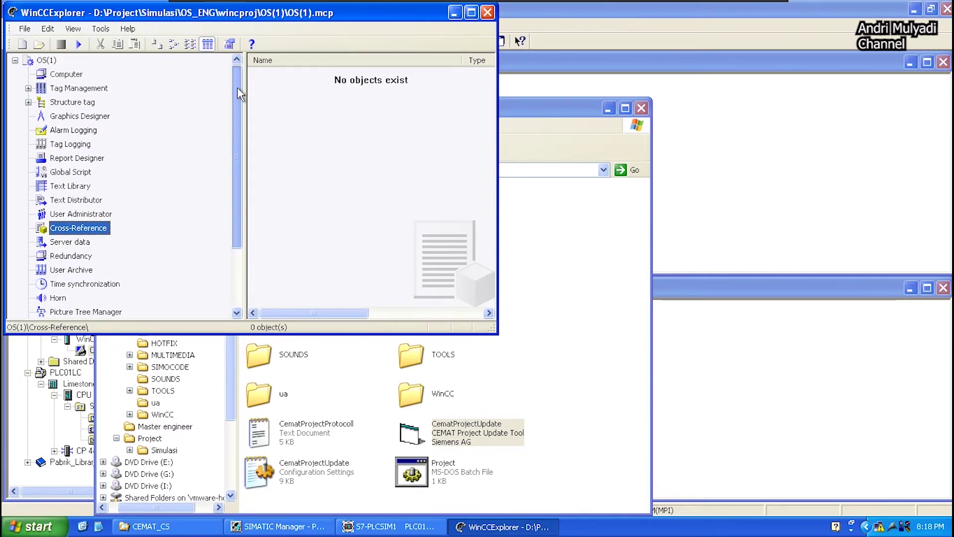
click(87, 118)
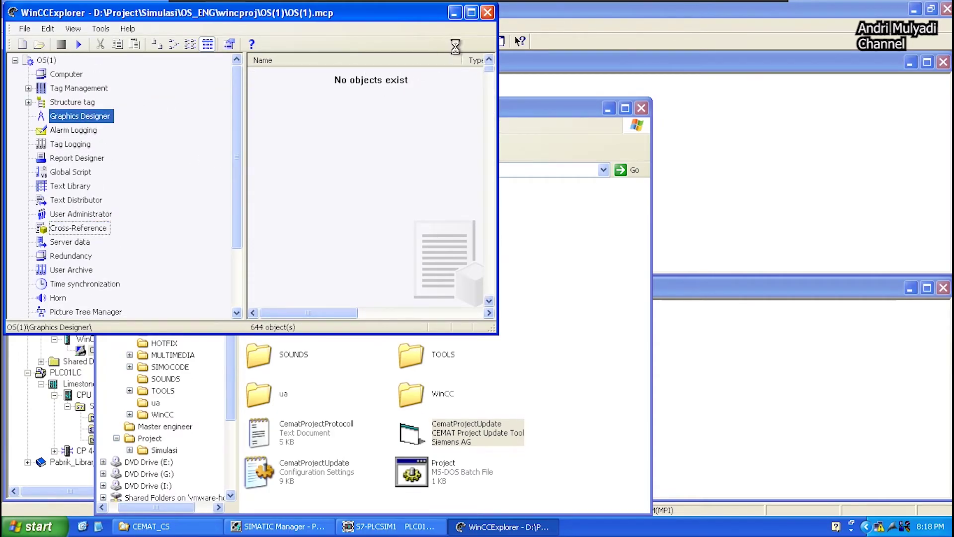
click(471, 14)
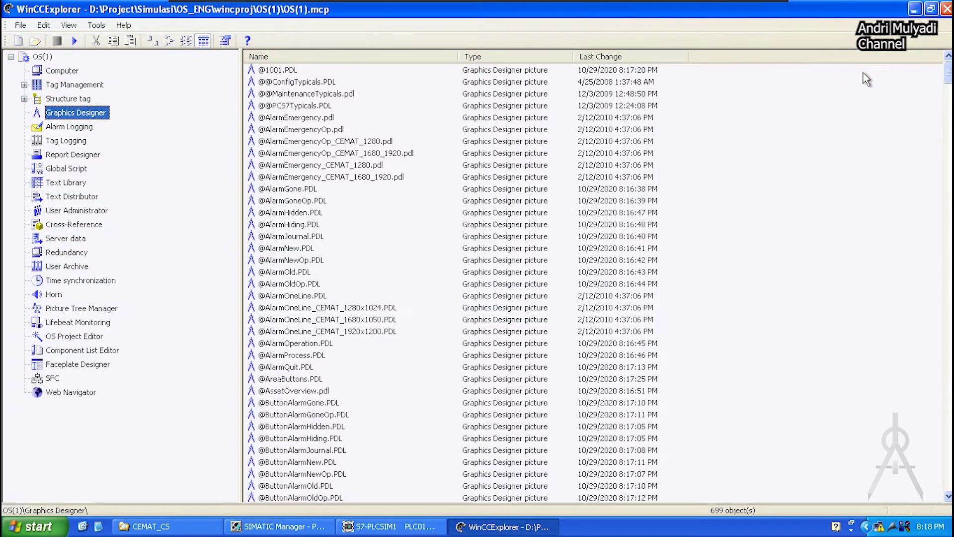
drag(949, 74, 949, 422)
scroll(950, 423, down, 15)
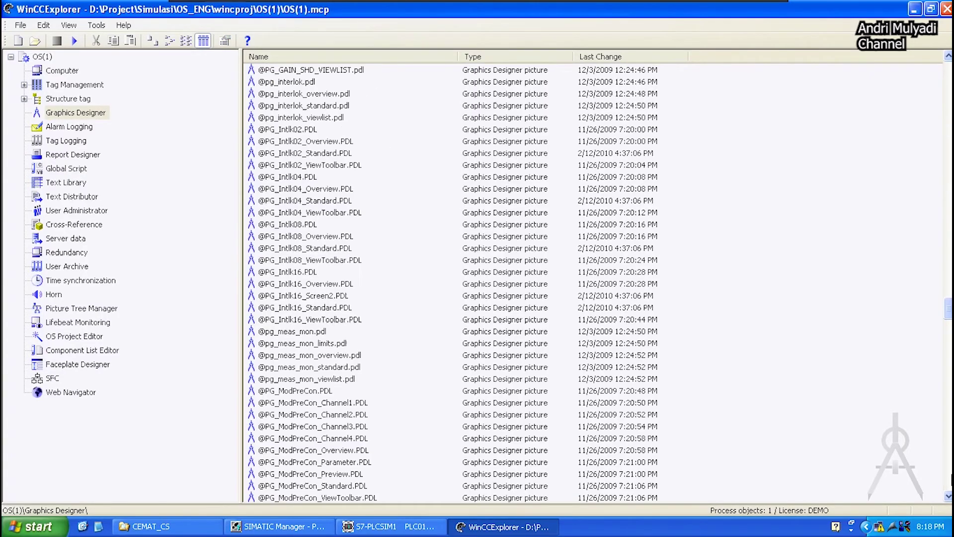
drag(950, 316, 950, 489)
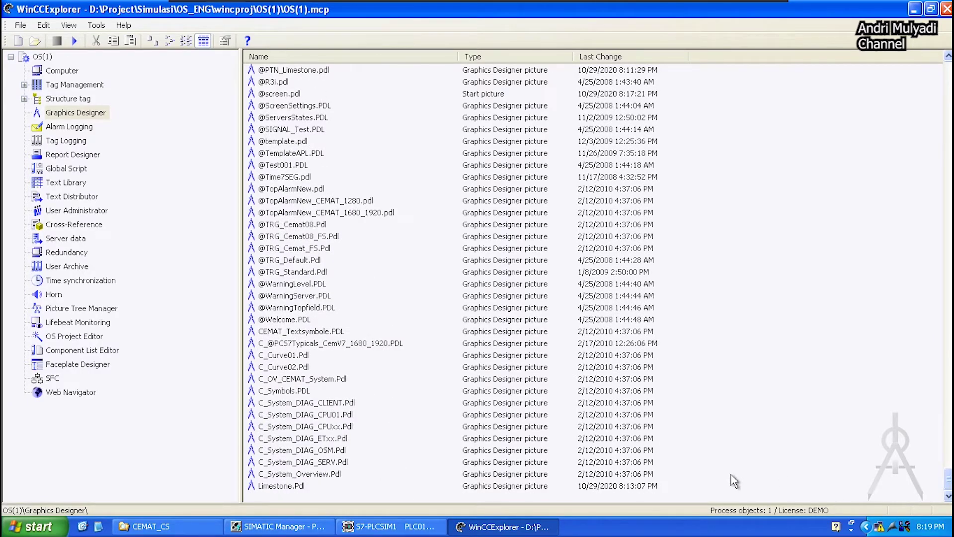
click(310, 334)
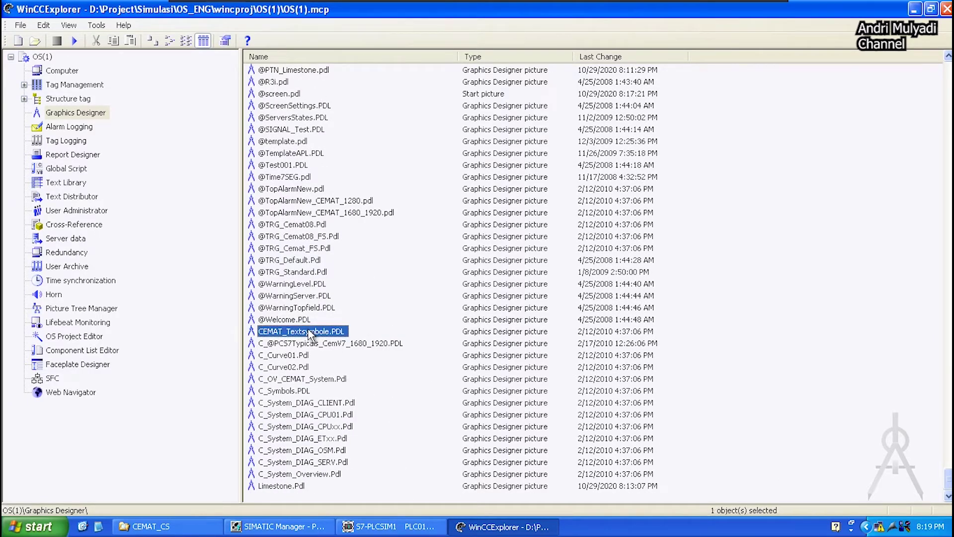
shift+click(286, 489)
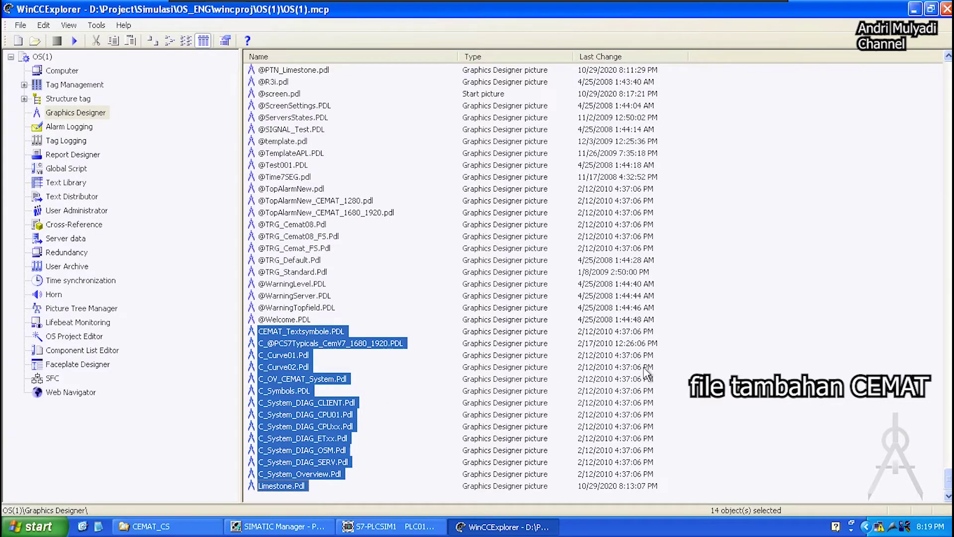
click(679, 377)
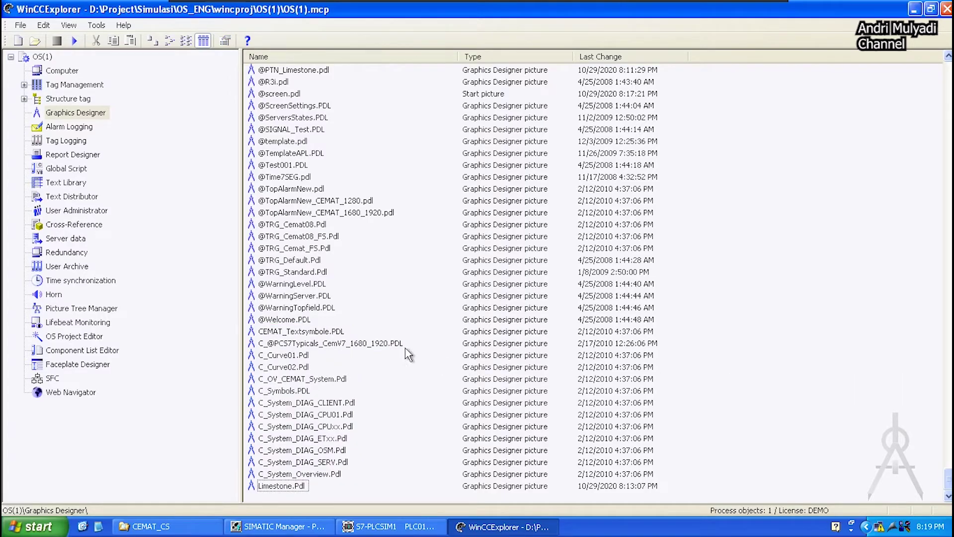
right_click(394, 345)
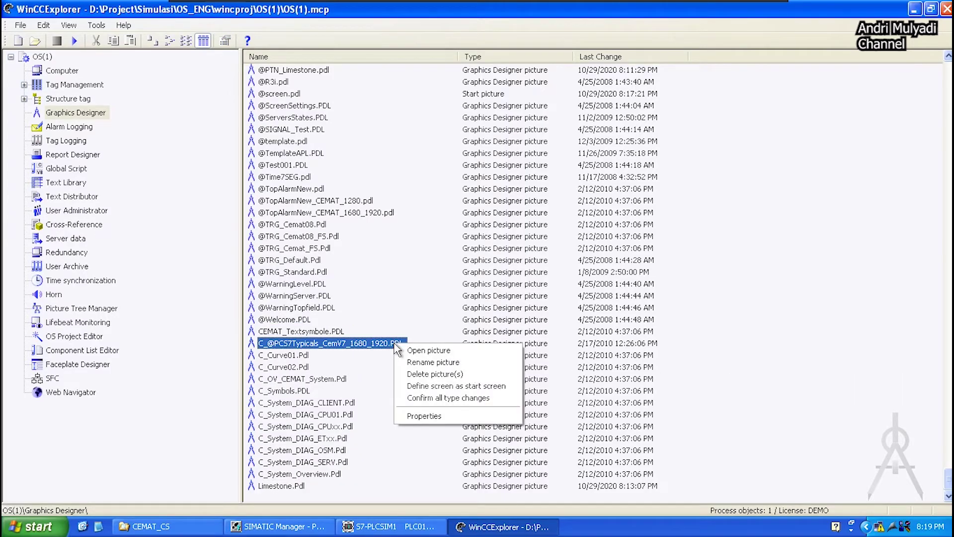
click(404, 350)
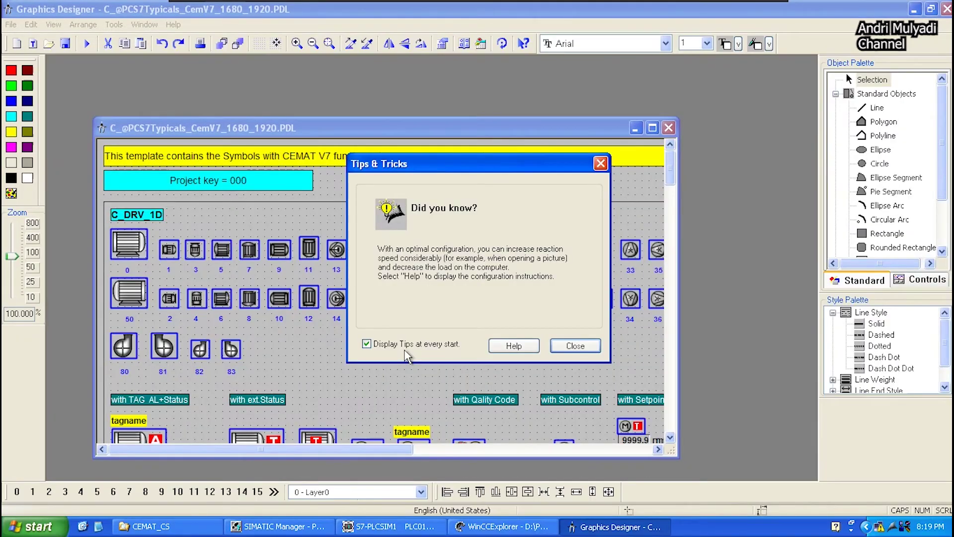
click(572, 346)
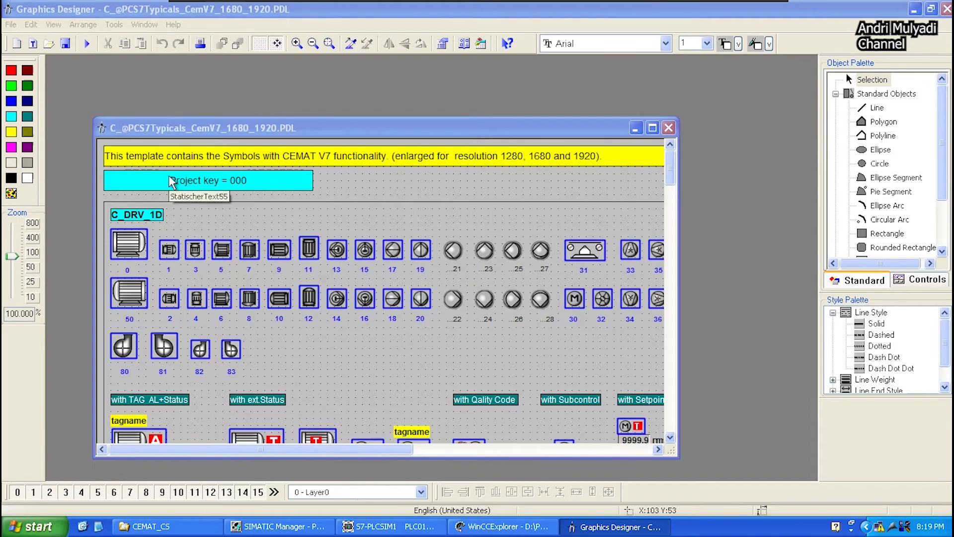
click(11, 25)
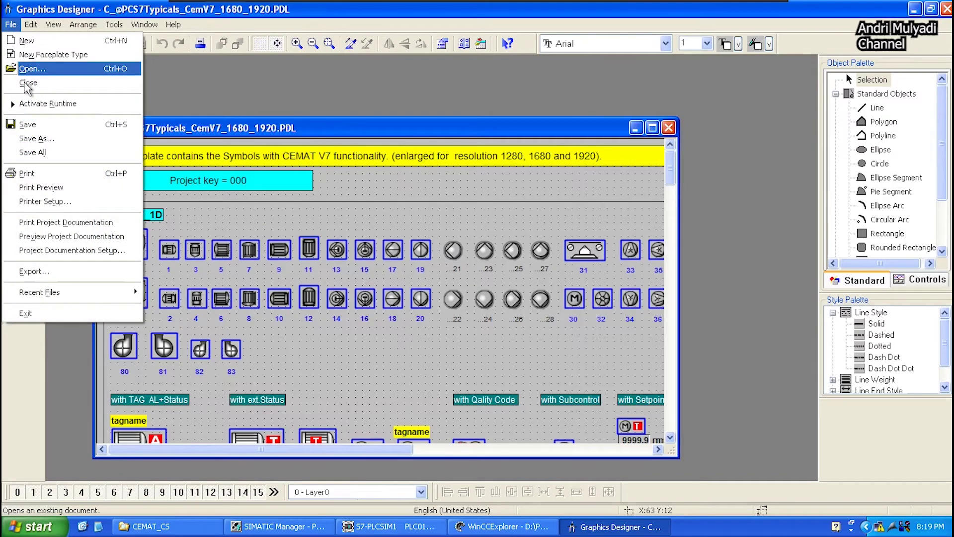
click(32, 139)
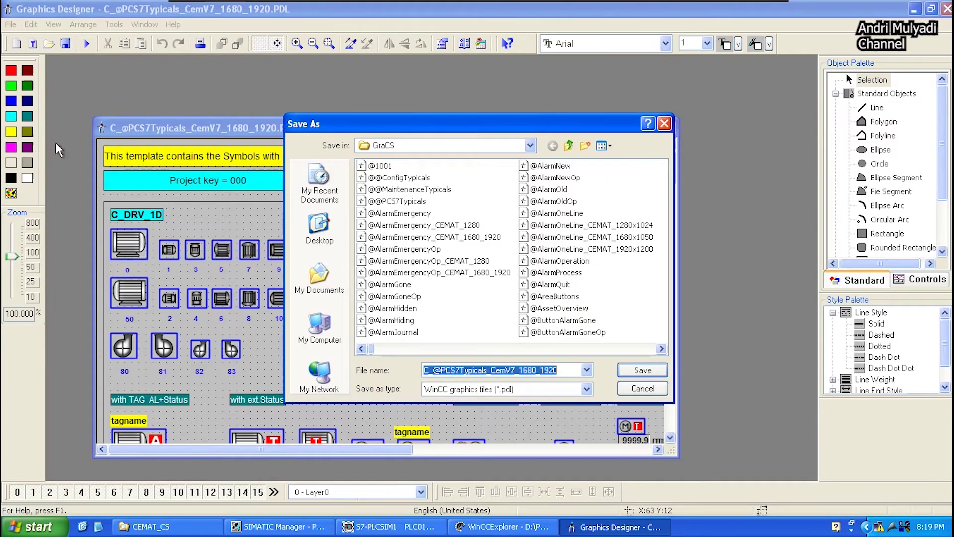
click(433, 370)
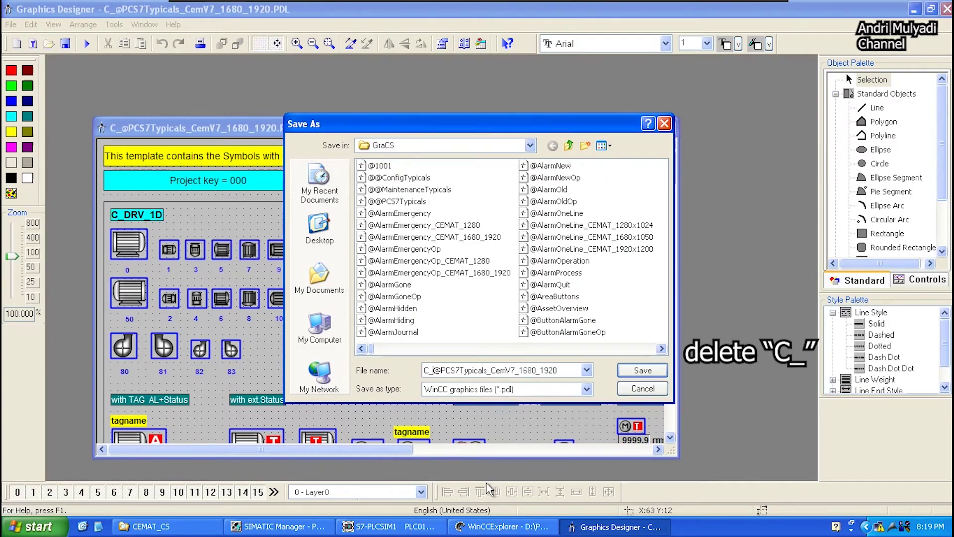
key(BackSpace)
key(BackSpace)
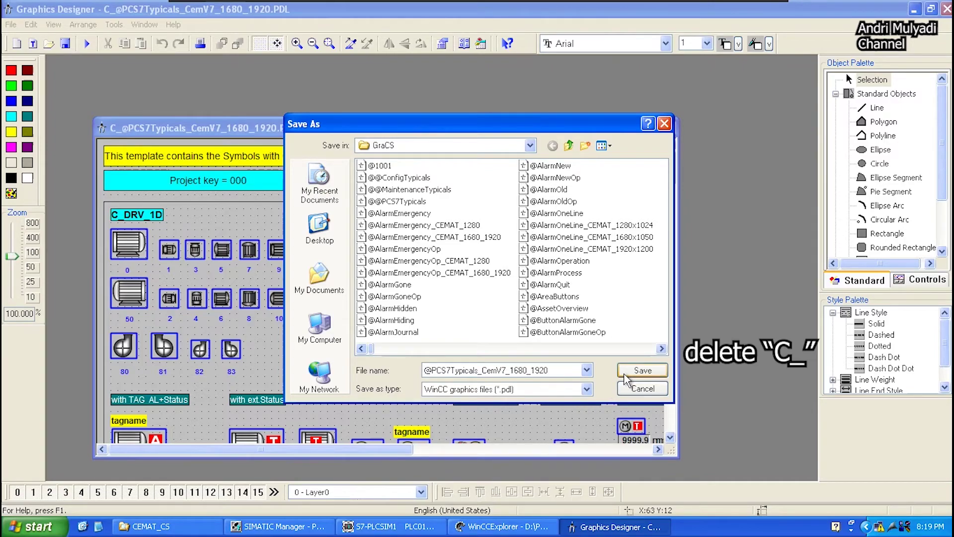
click(641, 370)
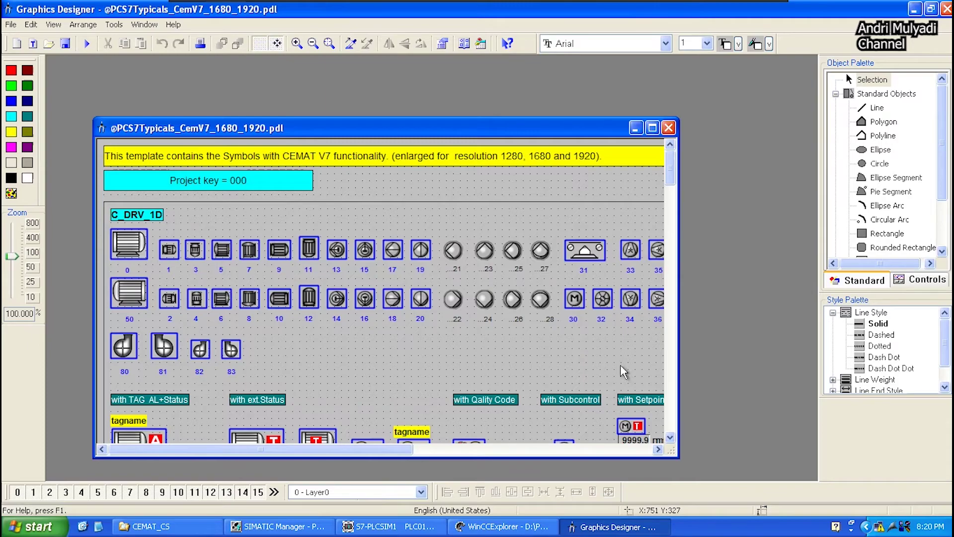
mouse_move(578, 307)
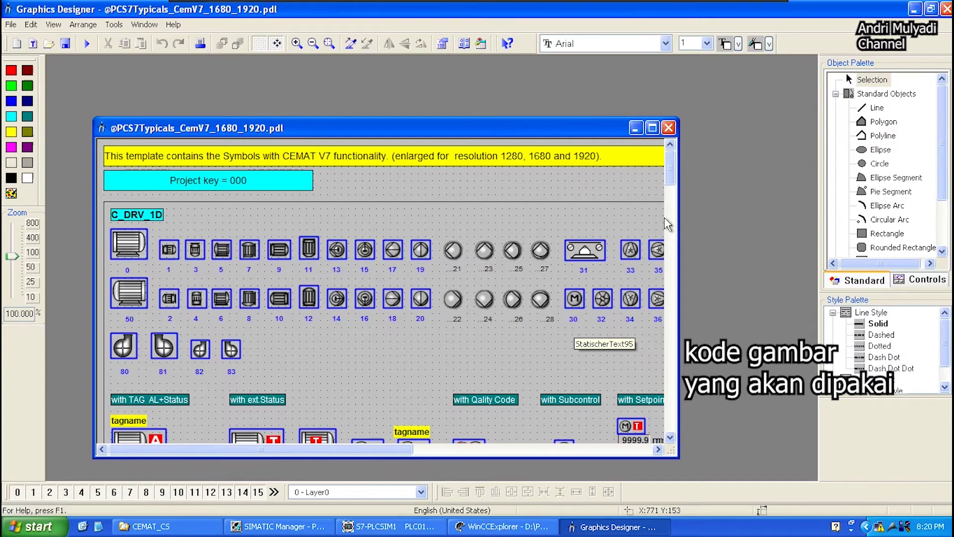
- Close Graphics Designer and WinCC Explorer, then clear the CEMAT_CS folder window away to return to SIMATIC Manager
click(947, 11)
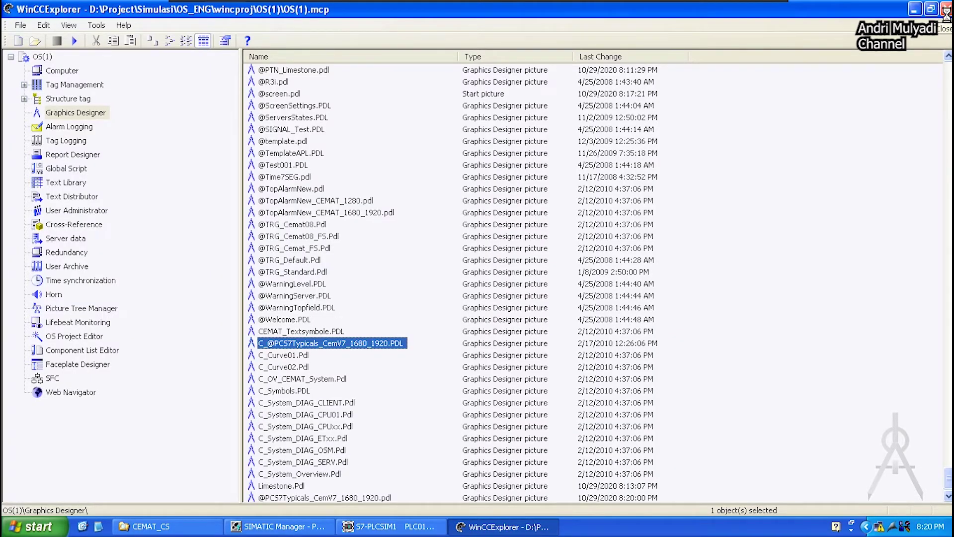
click(947, 9)
click(418, 298)
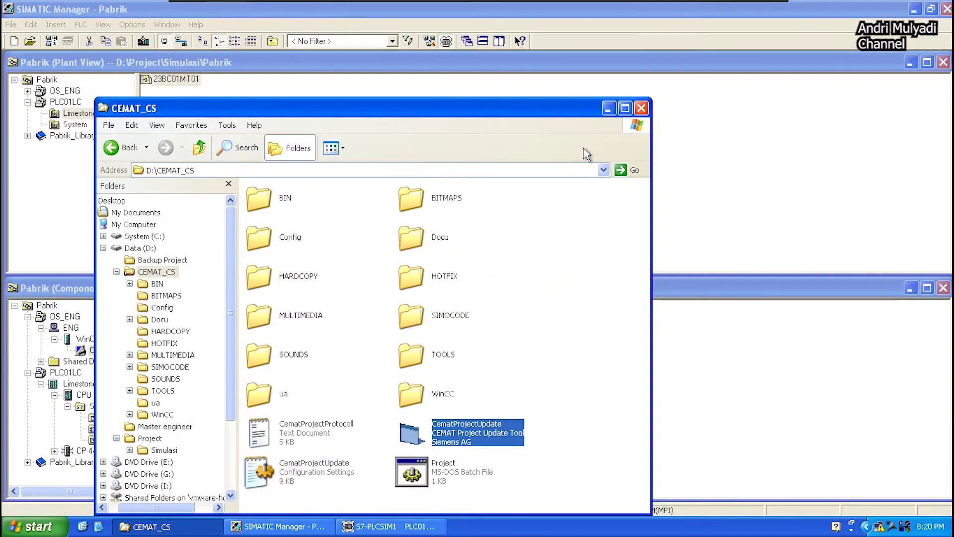
click(608, 108)
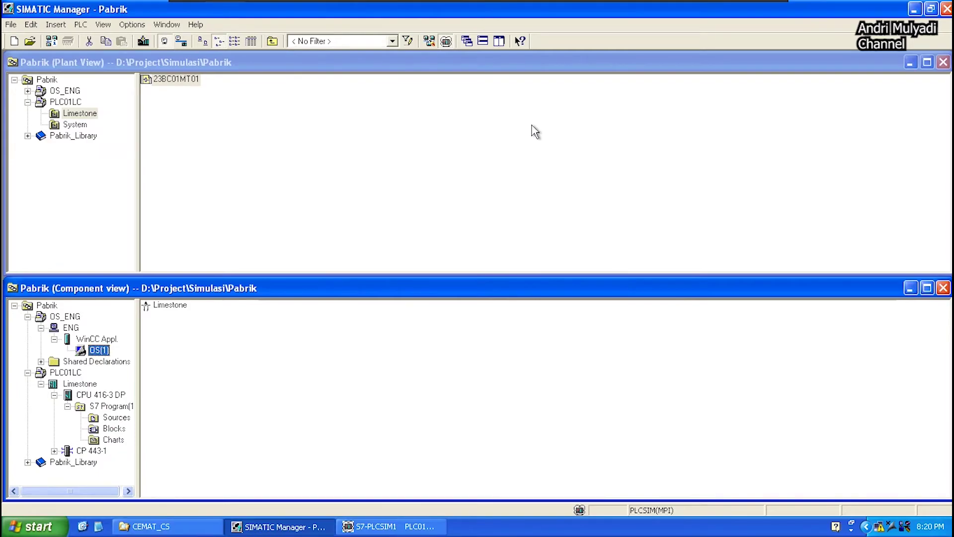
- Open the 23BC01MT01 chart and set the block icon number of the C_DRV_1D block to 3 in its object properties
right_click(177, 80)
click(180, 84)
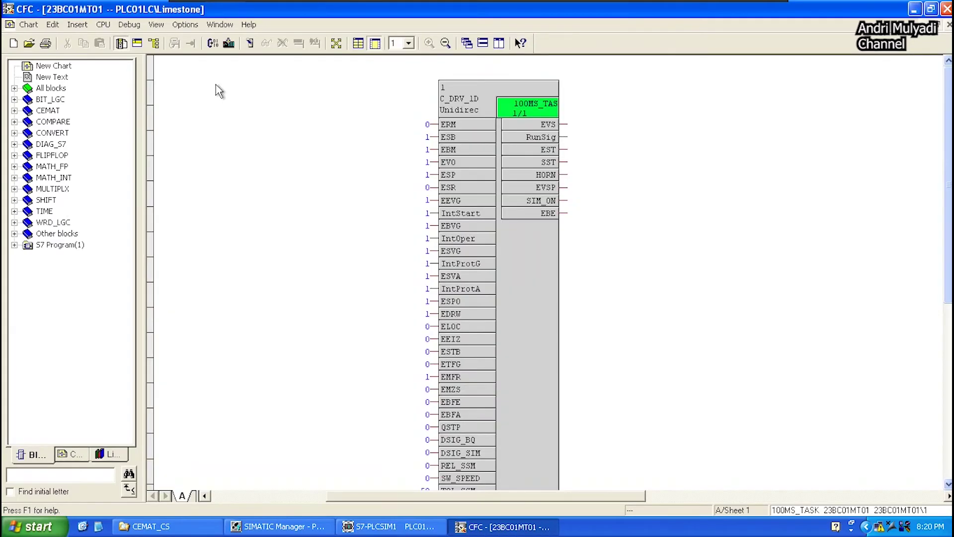
right_click(461, 103)
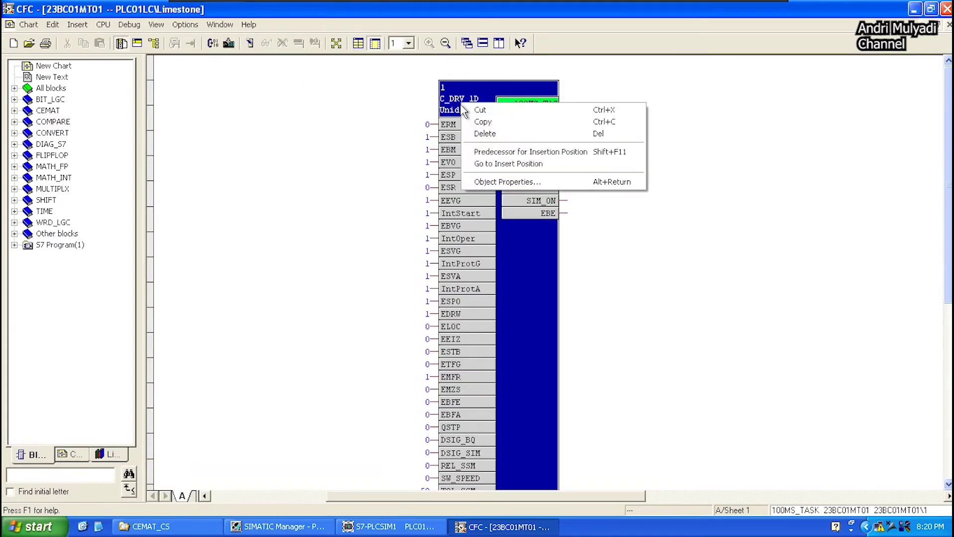
click(478, 181)
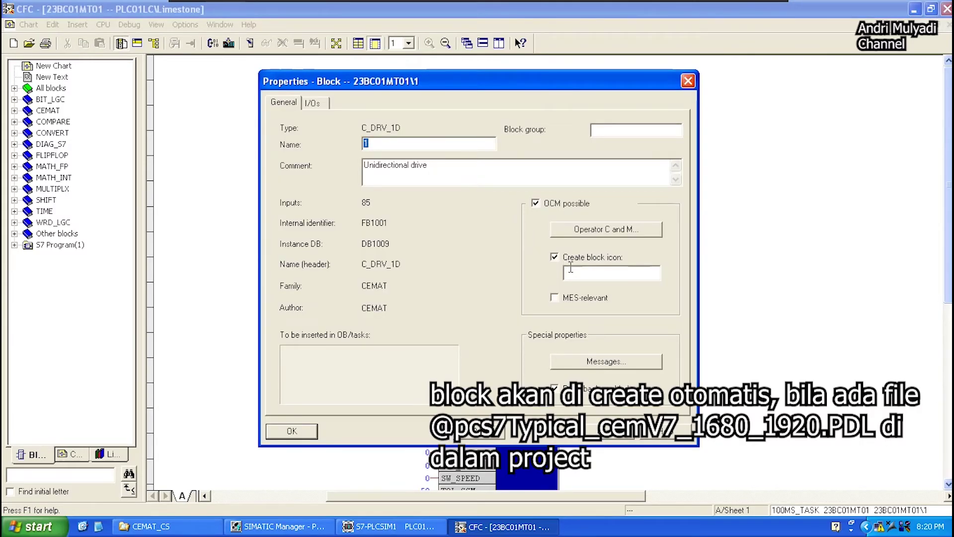
text(3)
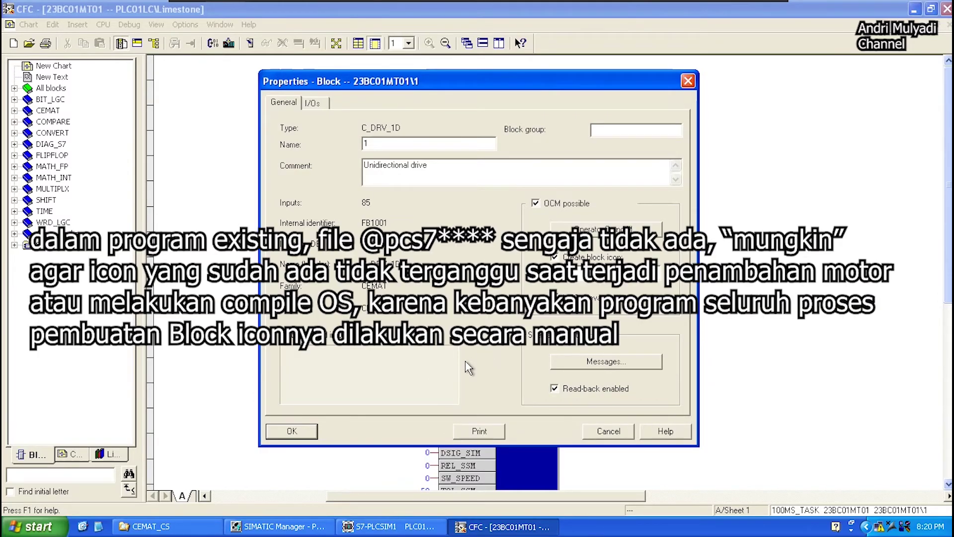
click(292, 431)
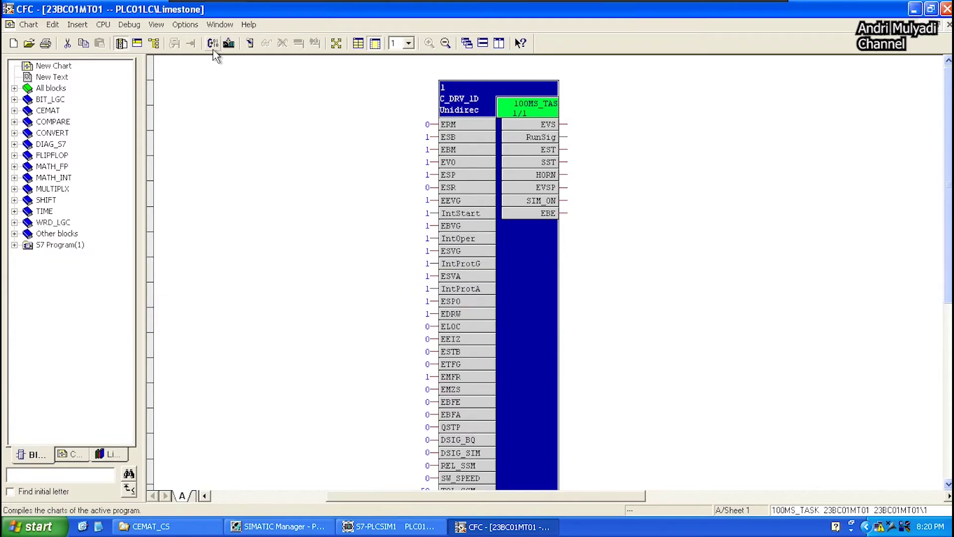
- Compile the charts of S7 Program(1) with the scope Changes only and close the log
click(213, 49)
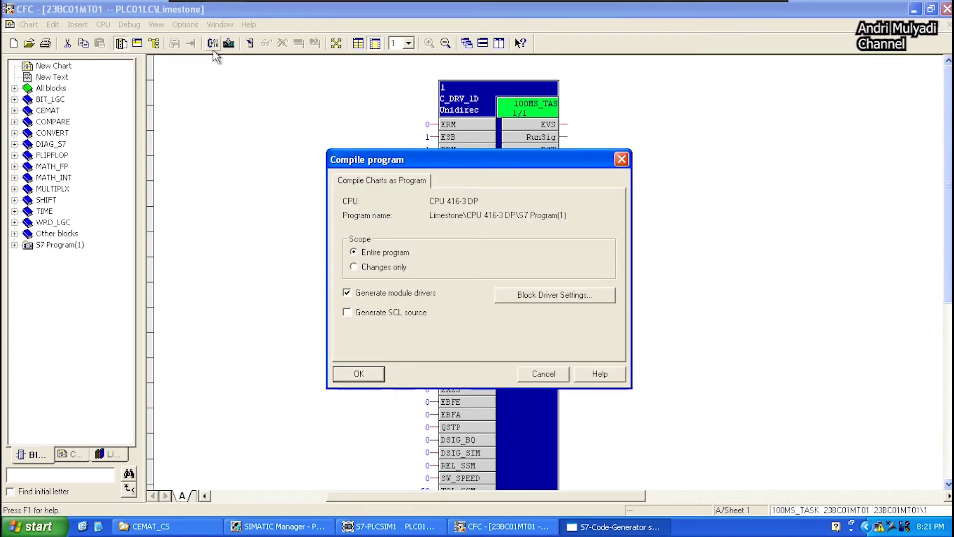
click(393, 267)
click(360, 374)
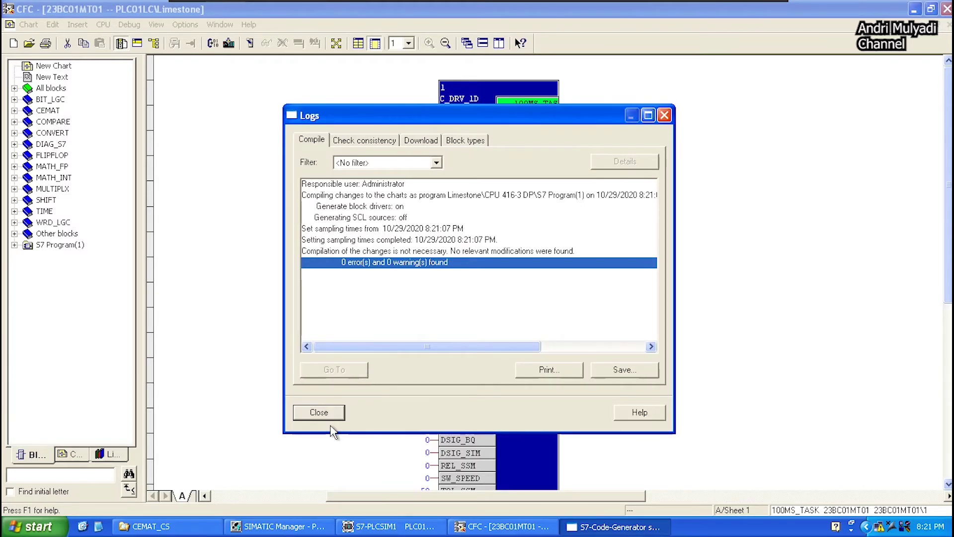
click(319, 412)
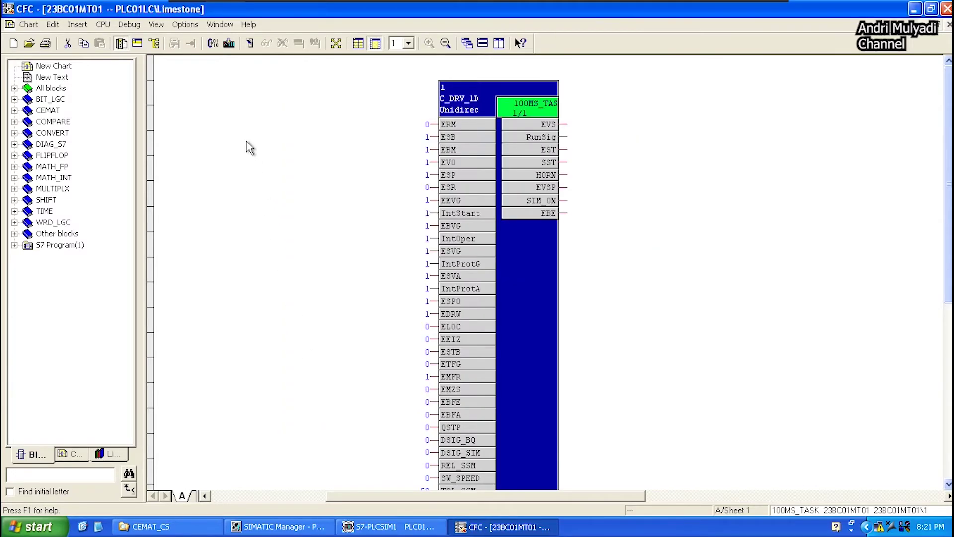
- Download S7 Program(1) to the CPU 416-3 DP in Changes only mode and close the log
click(229, 45)
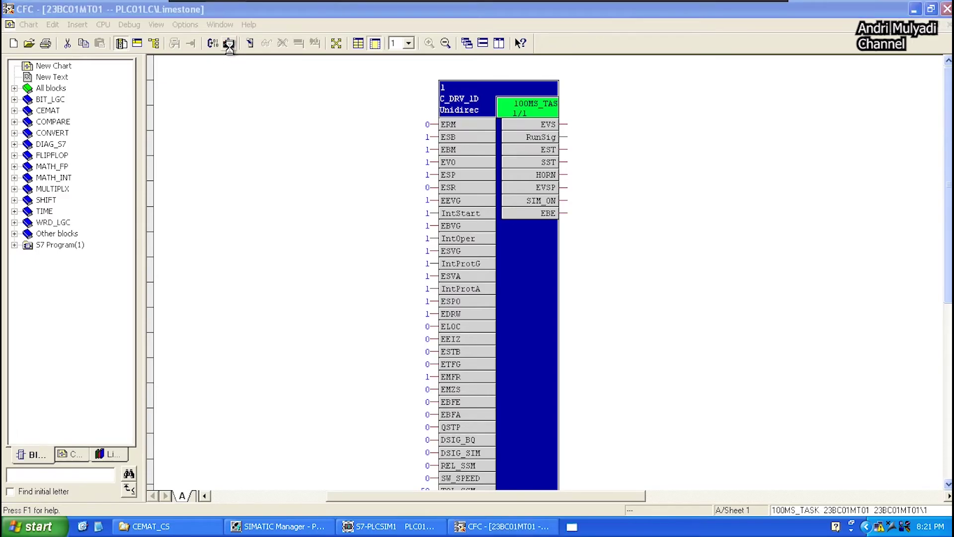
click(363, 233)
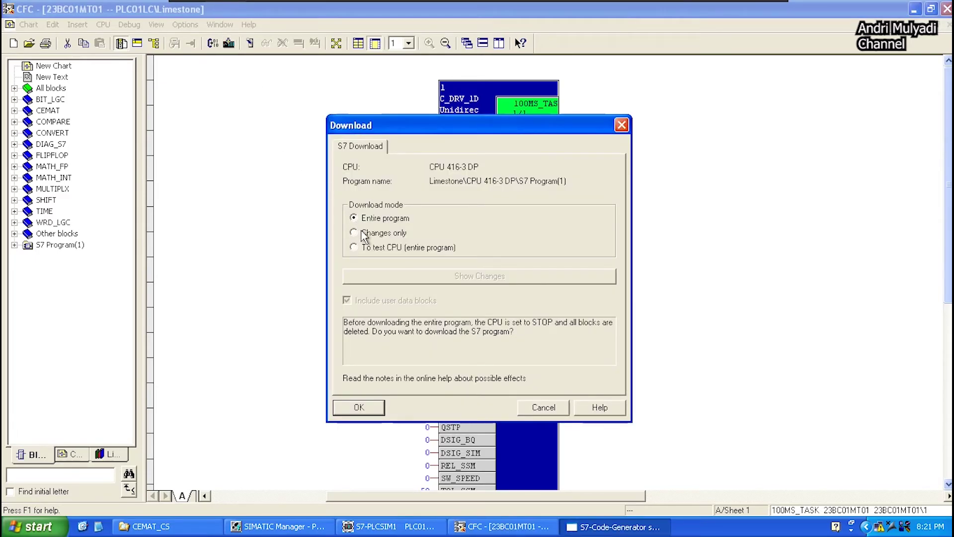
click(377, 406)
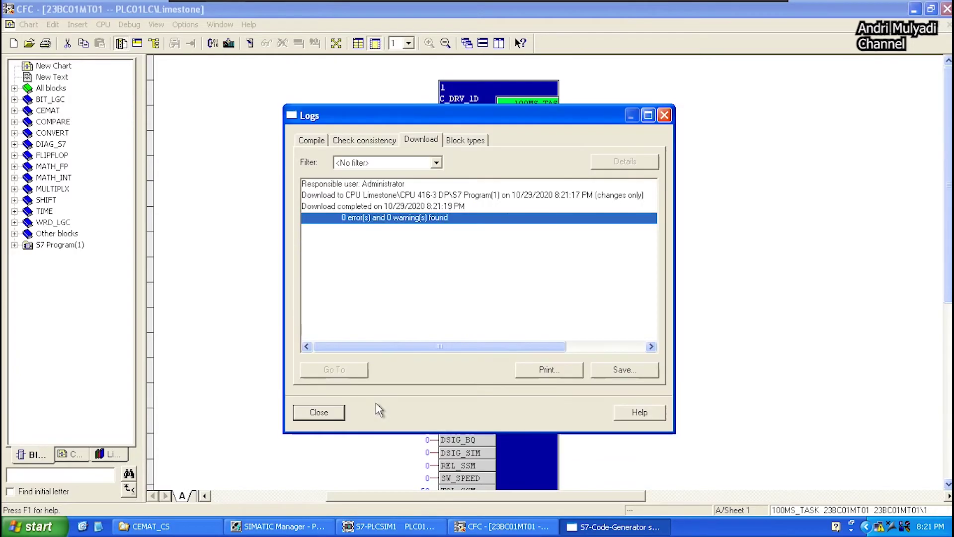
click(319, 413)
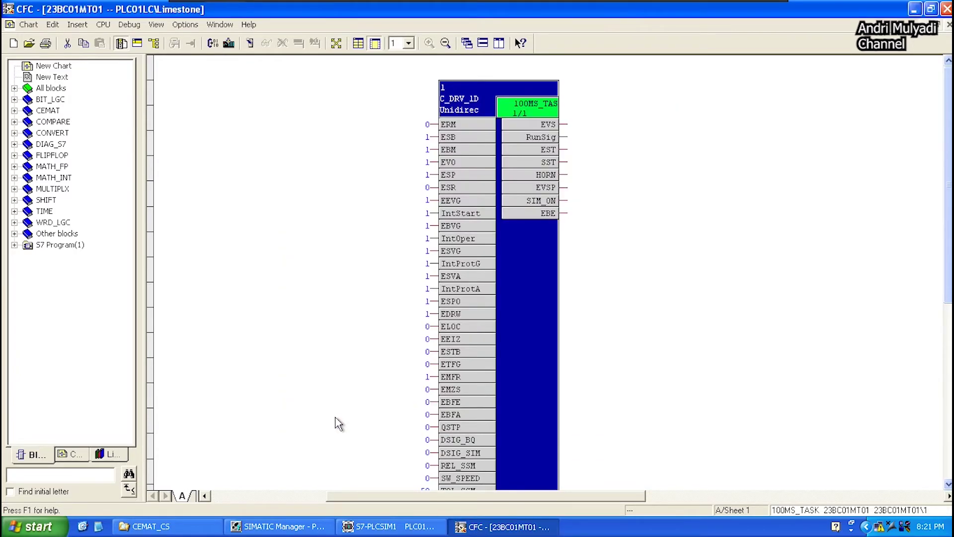
- Switch to S7-PLCSIM, cycle the simulated CPU from STOP to RUN-P, minimize the simulator and close the CFC editor
click(370, 527)
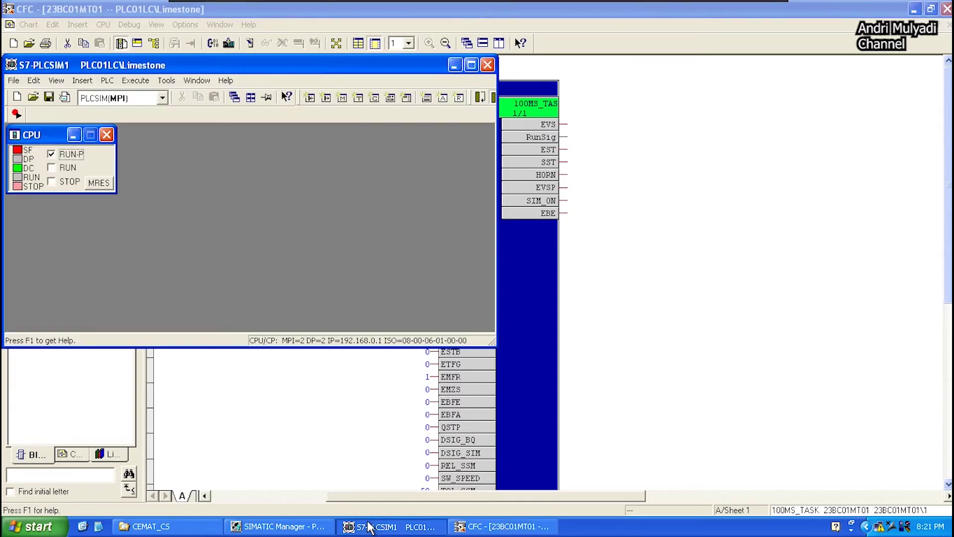
click(52, 182)
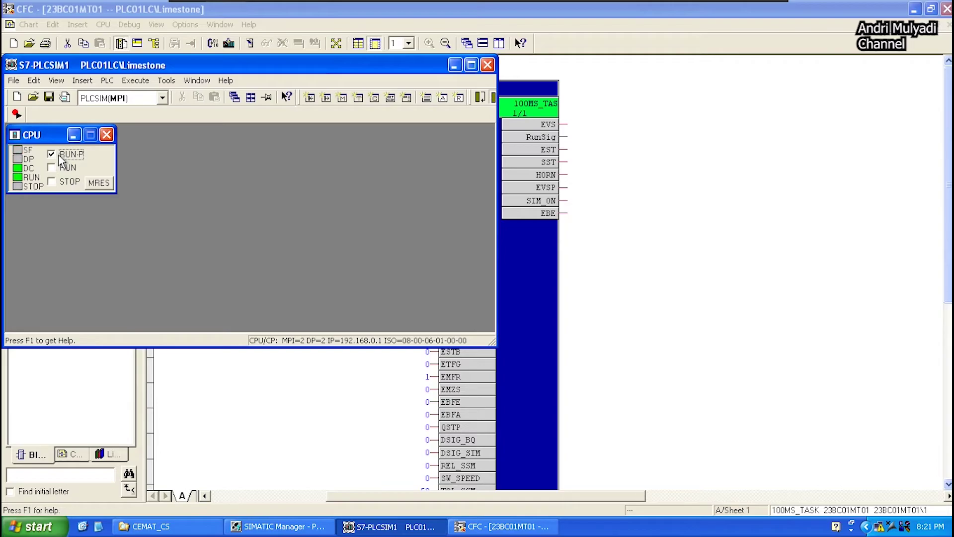
click(454, 65)
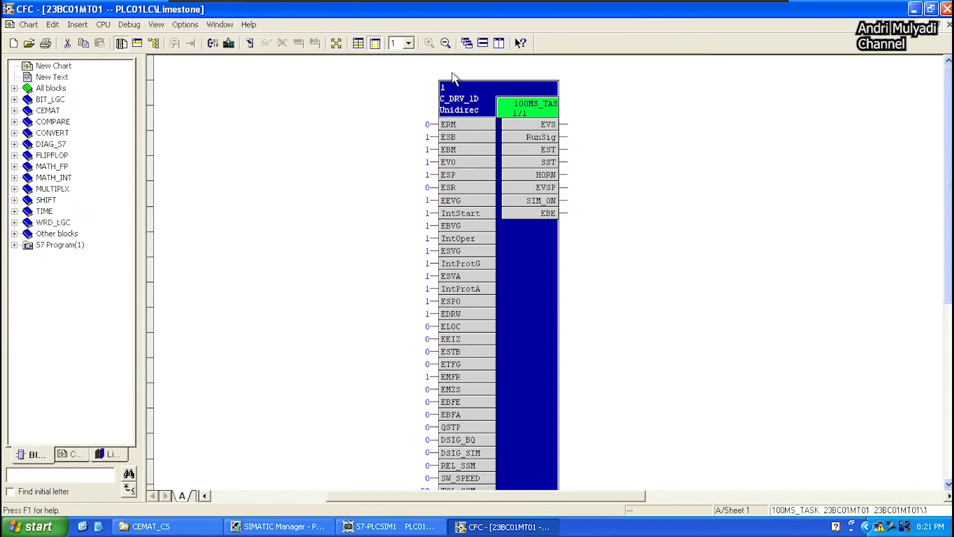
click(691, 88)
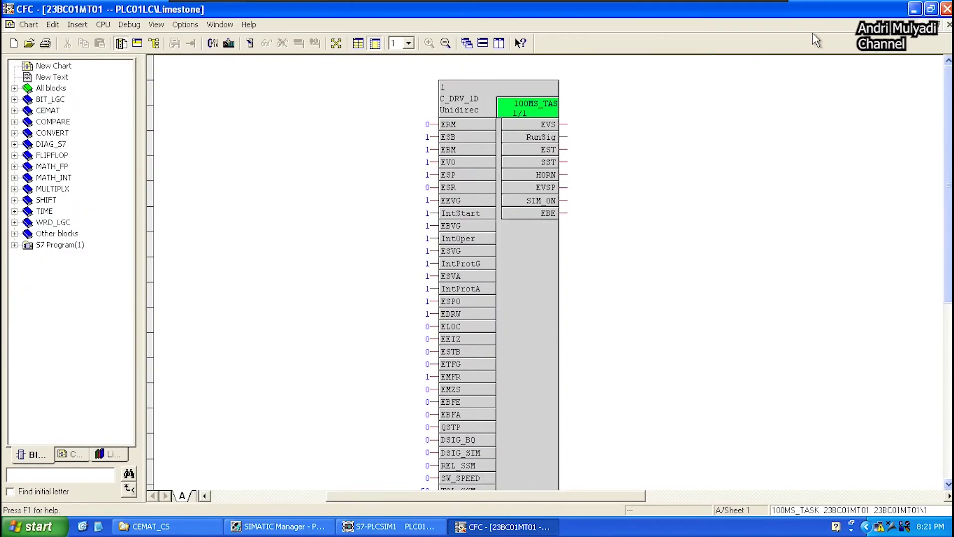
click(946, 10)
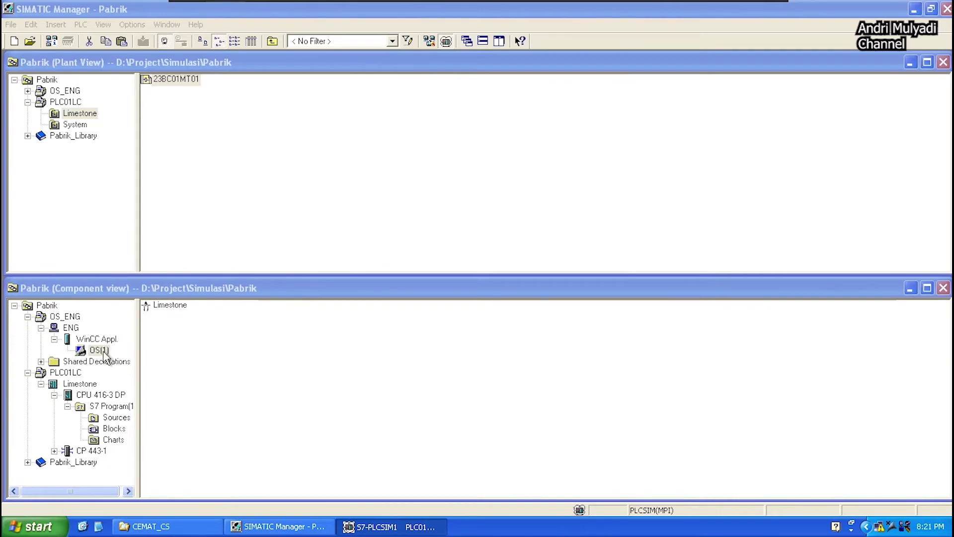
- Open OS(1)'s Limestone picture from SIMATIC Manager, check it for the motor block icon, and close Graphics Designer
click(163, 308)
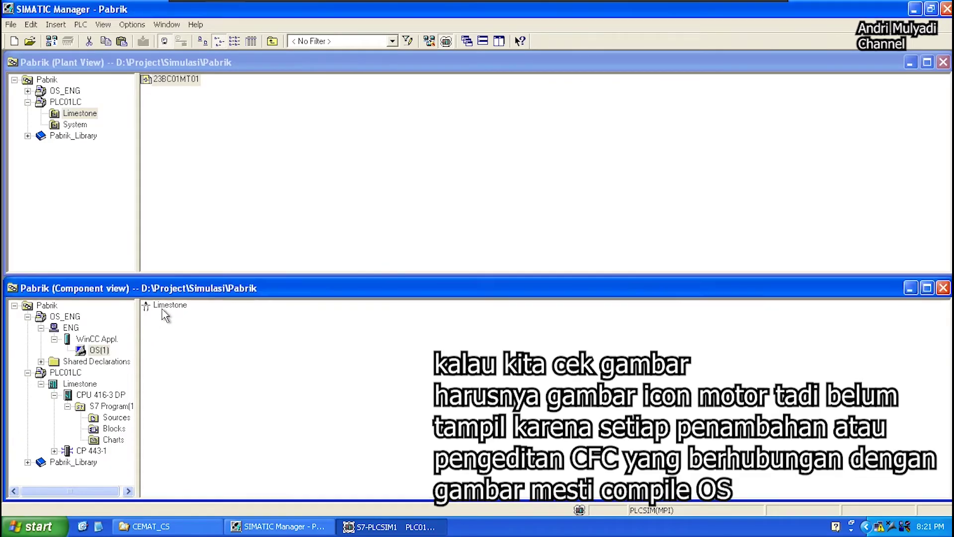
right_click(162, 310)
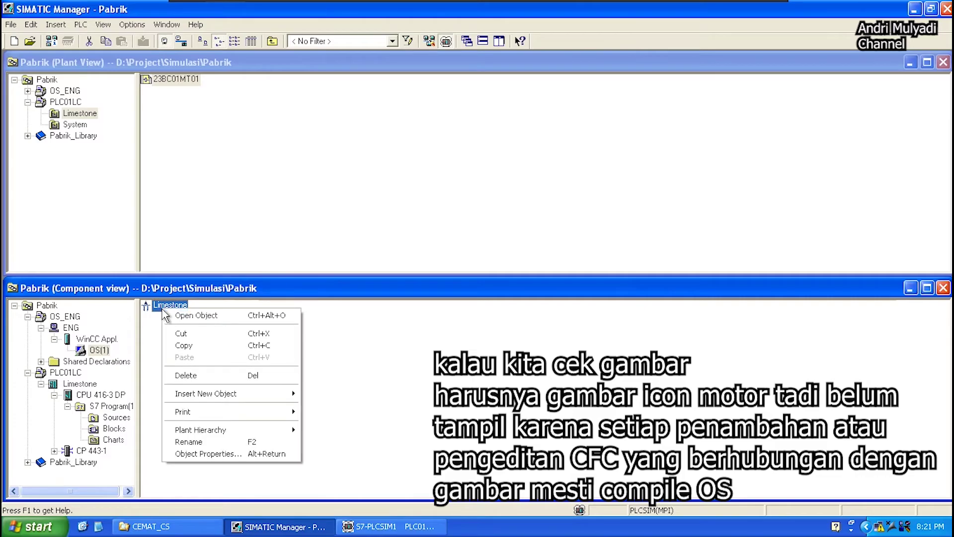
click(168, 316)
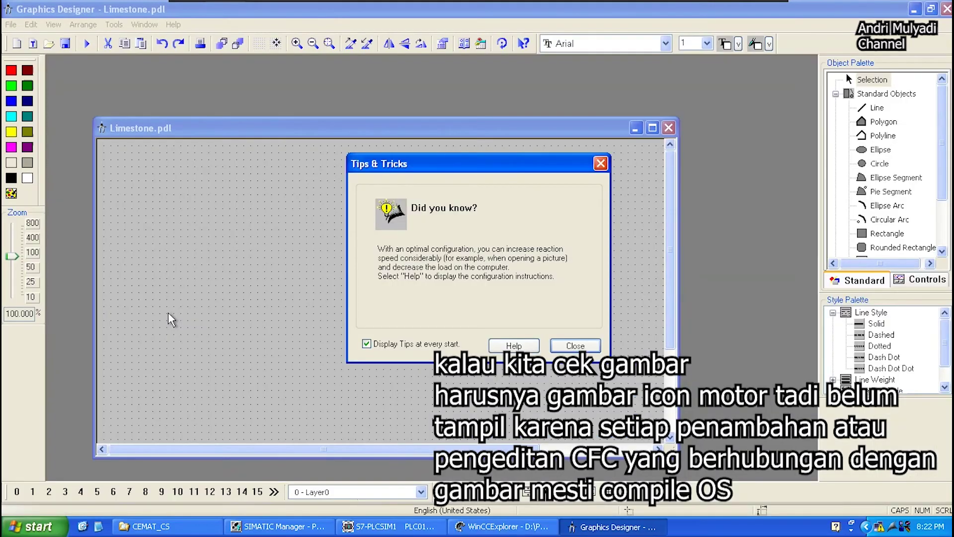
click(560, 351)
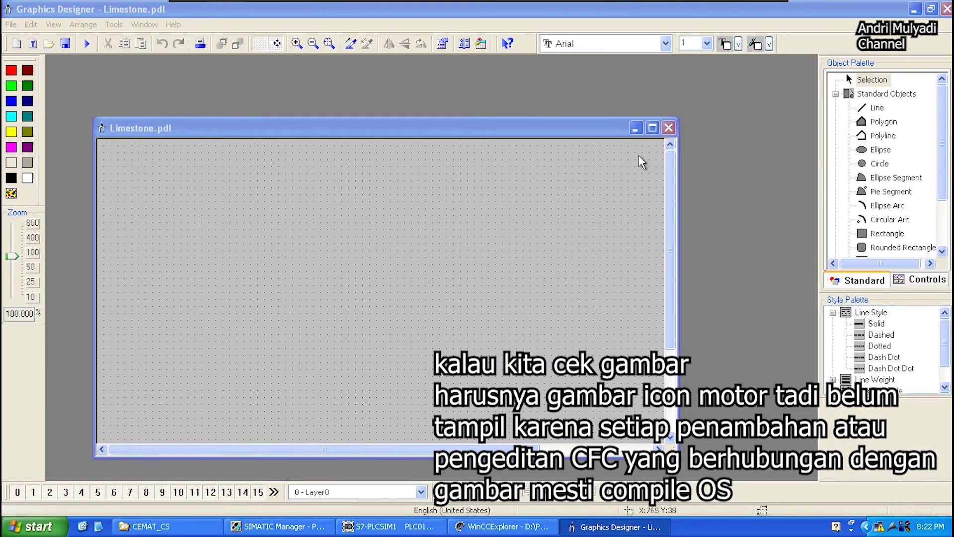
click(650, 132)
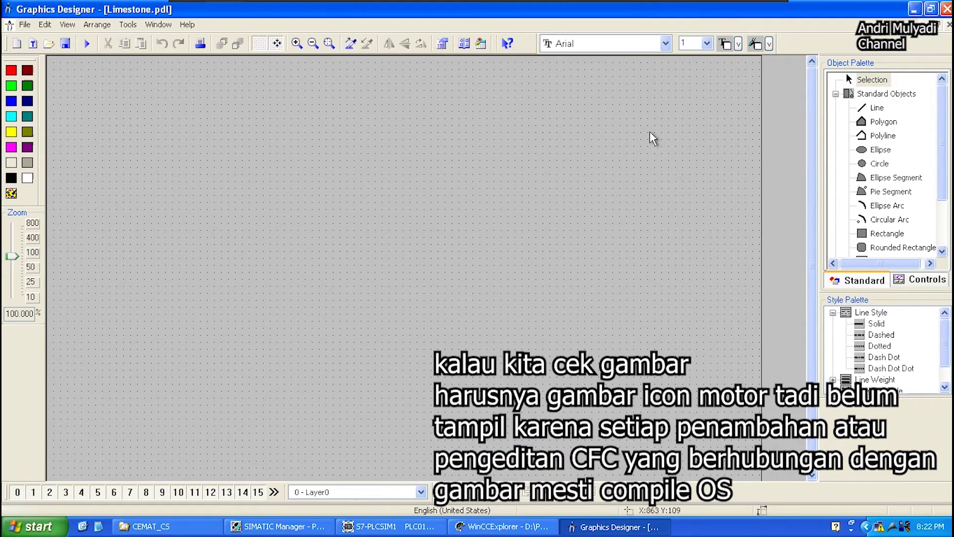
click(947, 9)
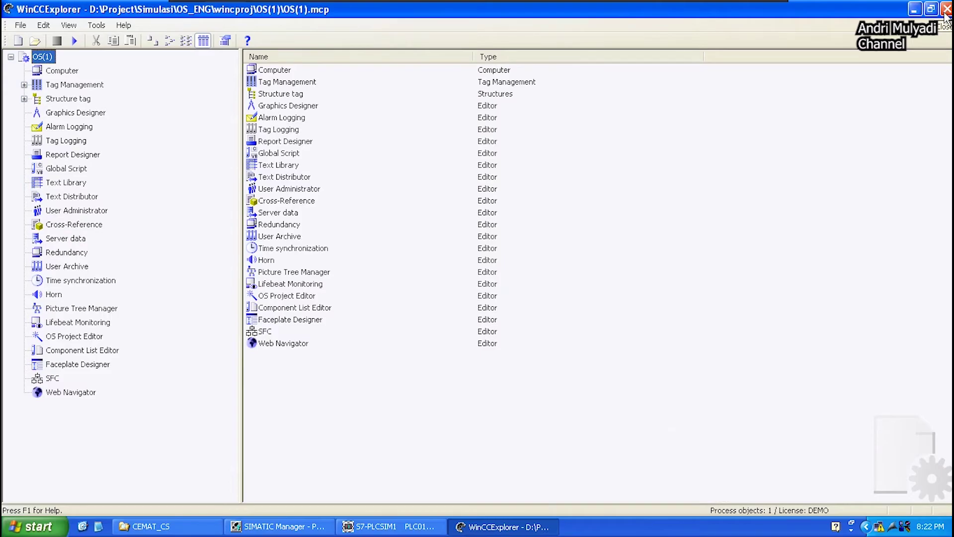
- Close the WinCC project and exit WinCC Explorer, then compile OS(1) from SIMATIC Manager with the scope Changes
click(947, 9)
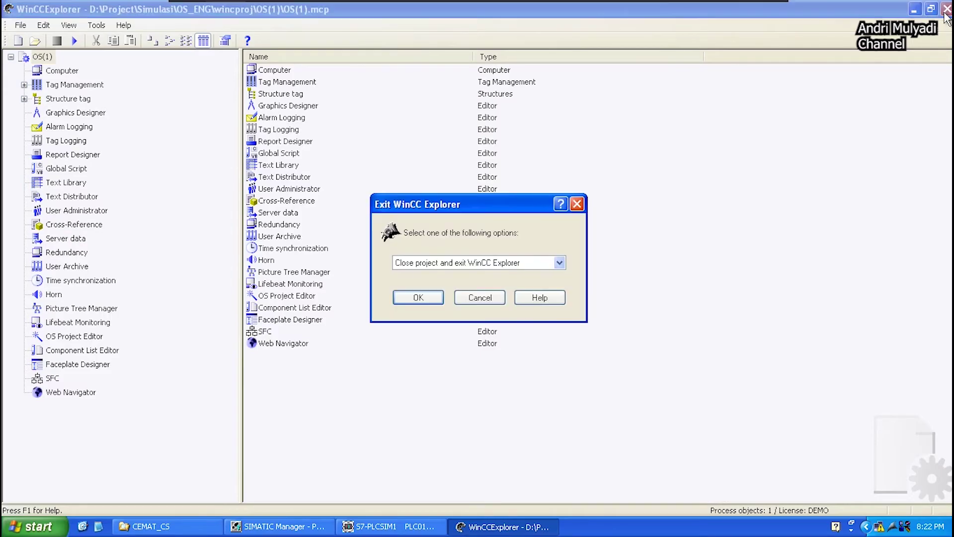
click(436, 298)
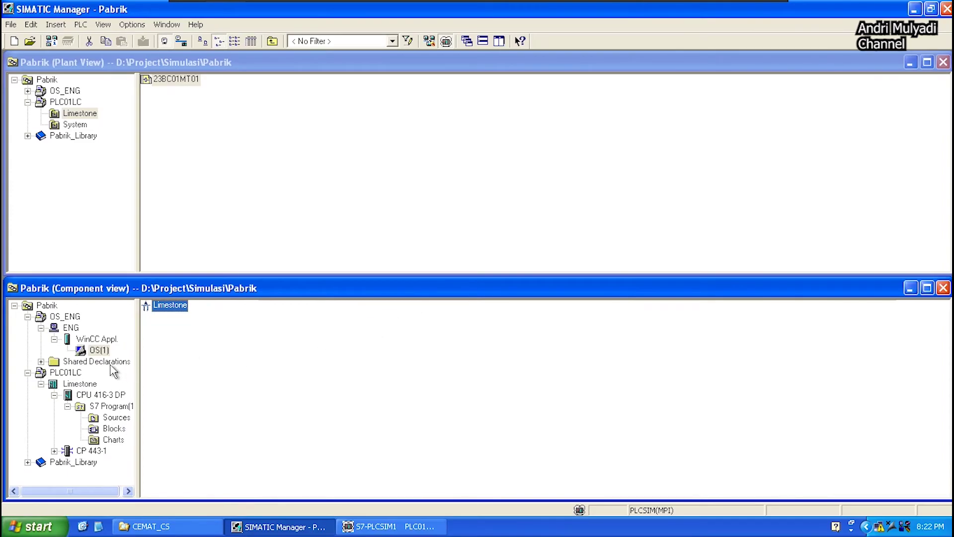
right_click(99, 351)
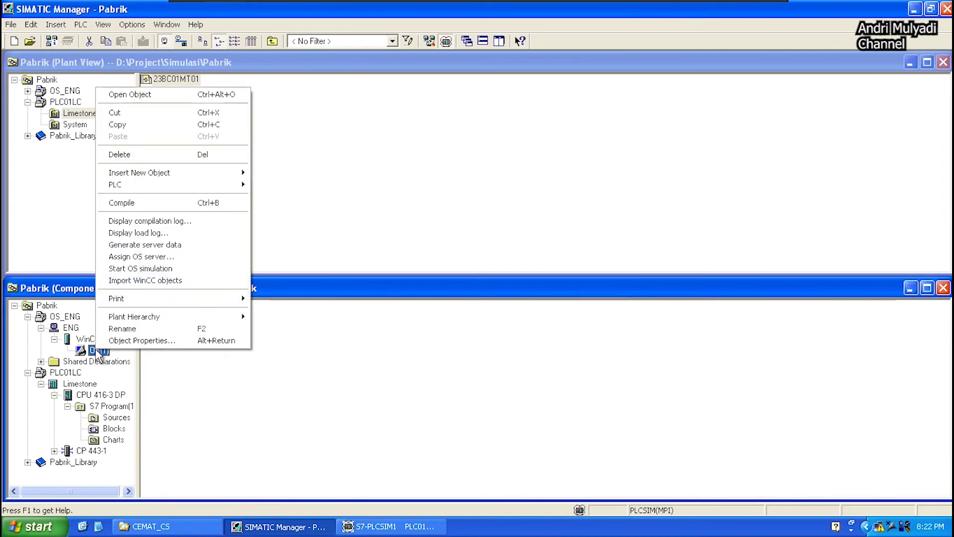
click(160, 211)
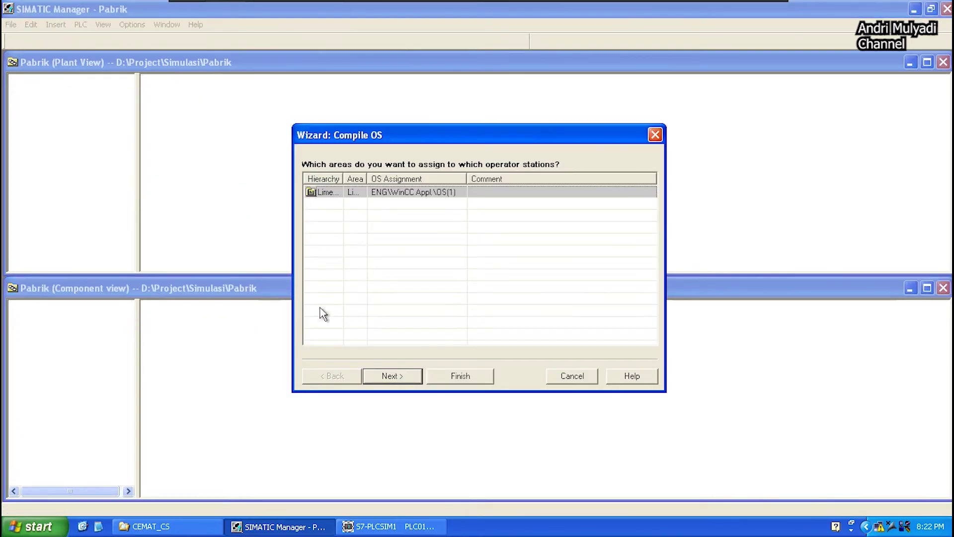
click(388, 379)
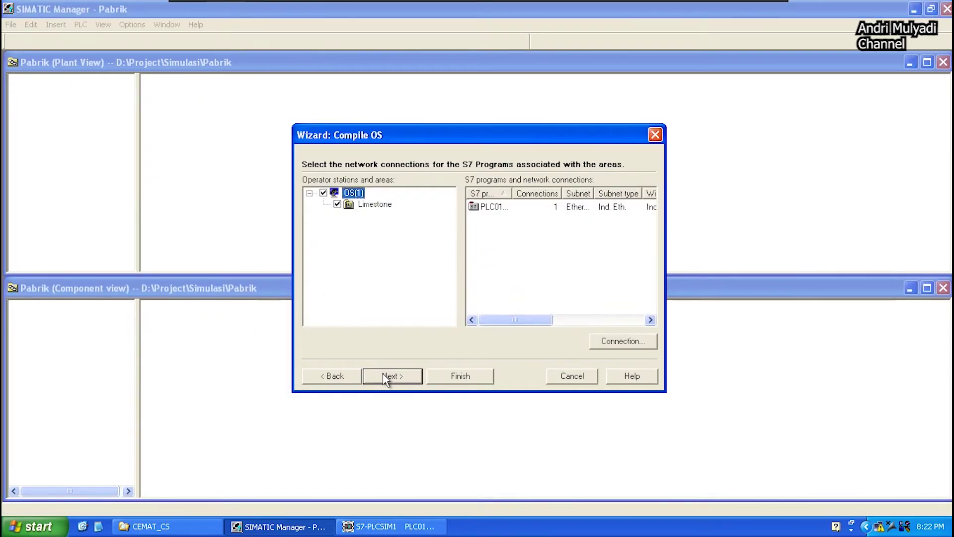
click(386, 379)
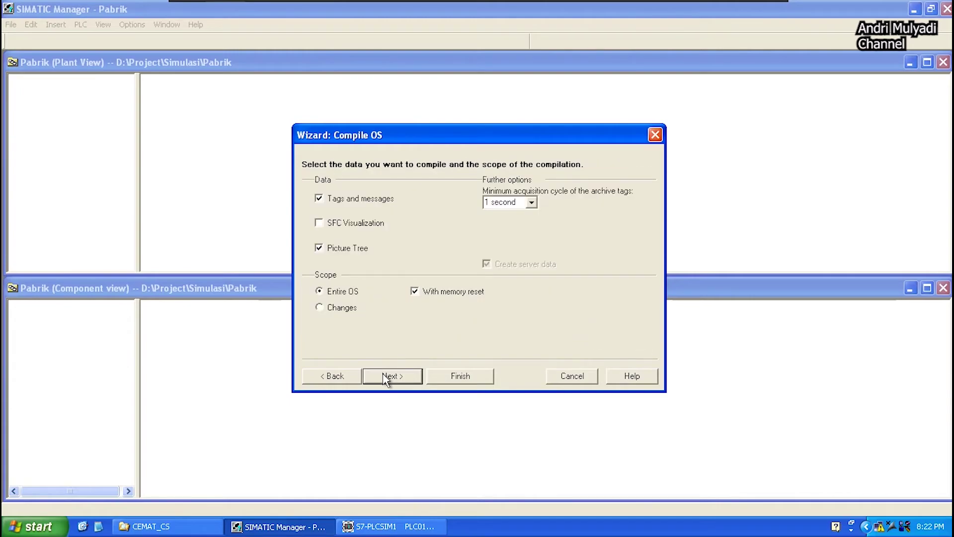
click(337, 308)
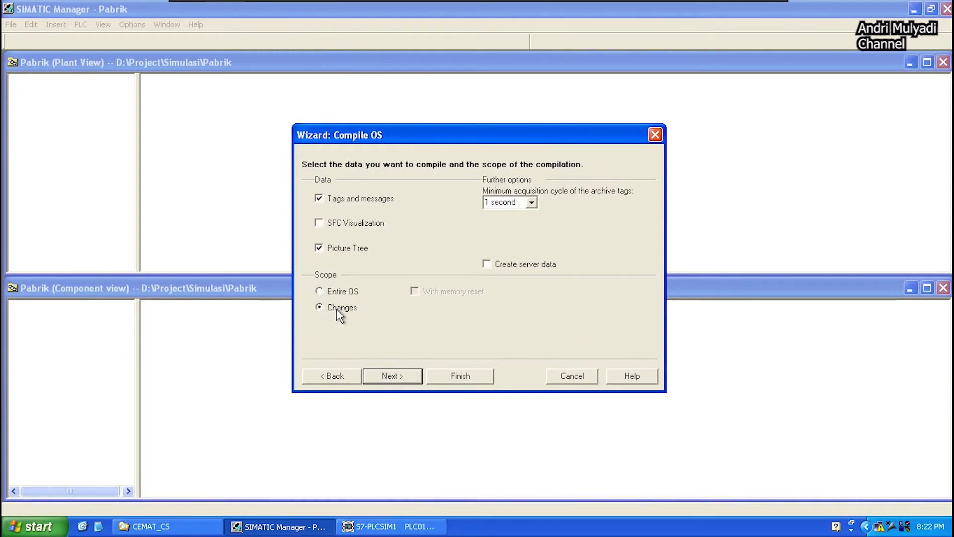
click(411, 375)
click(450, 379)
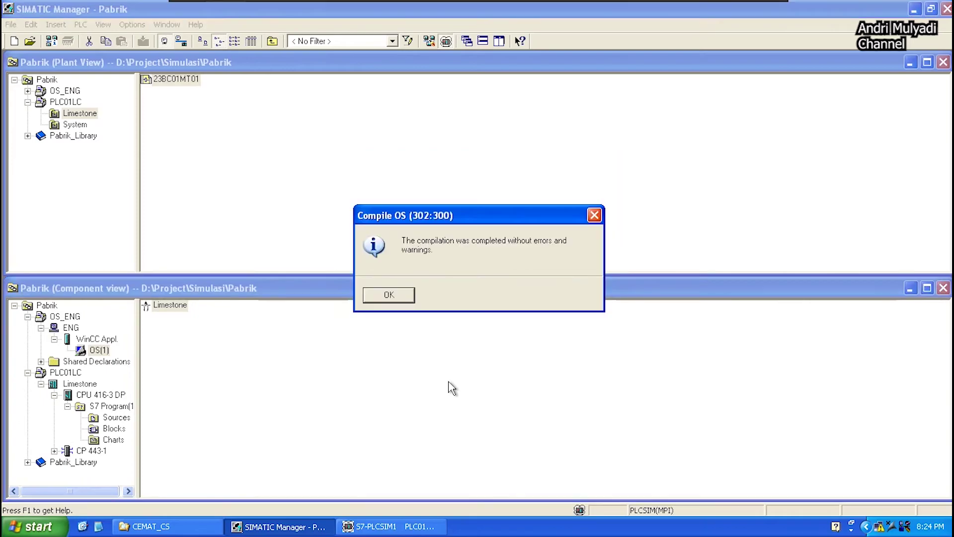
click(391, 295)
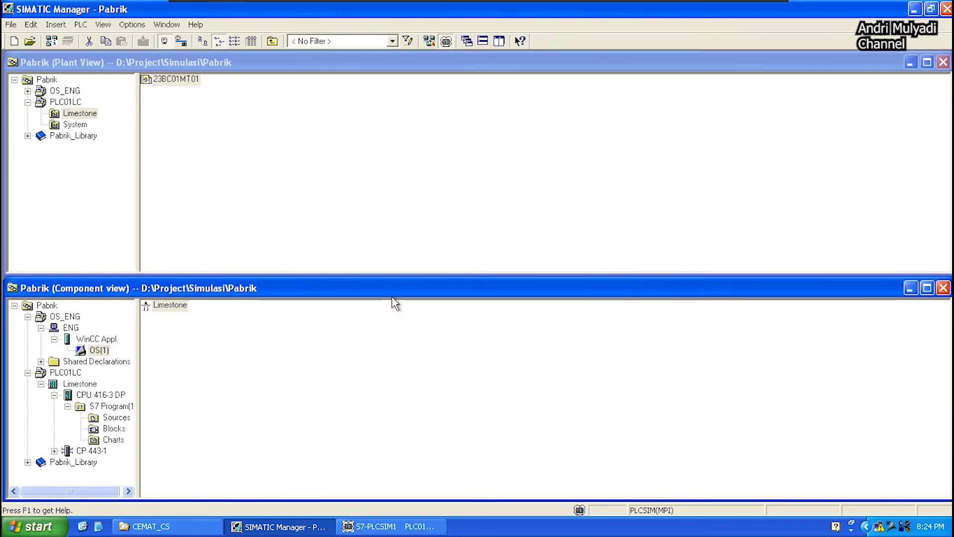
- Open OS(1)'s Limestone picture in Graphics Designer and dismiss the startup tips
right_click(169, 306)
click(174, 311)
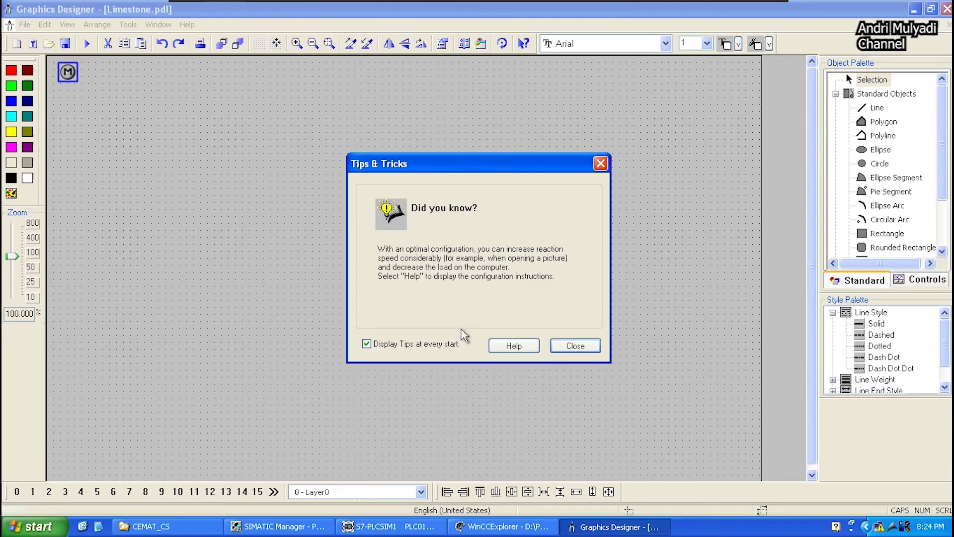
click(564, 348)
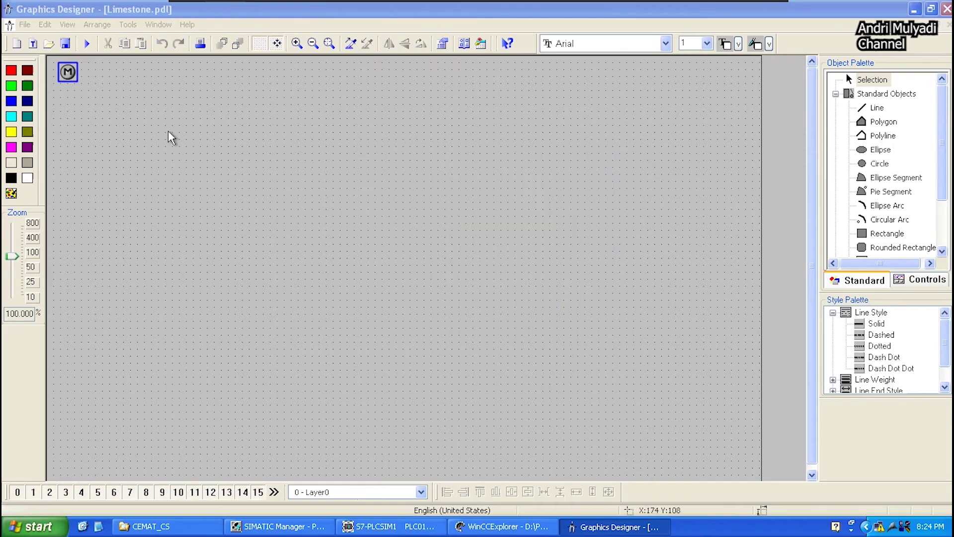
- Enlarge the motor block icon to about 63 by 60 pixels, save the Limestone picture and close Graphics Designer
click(65, 75)
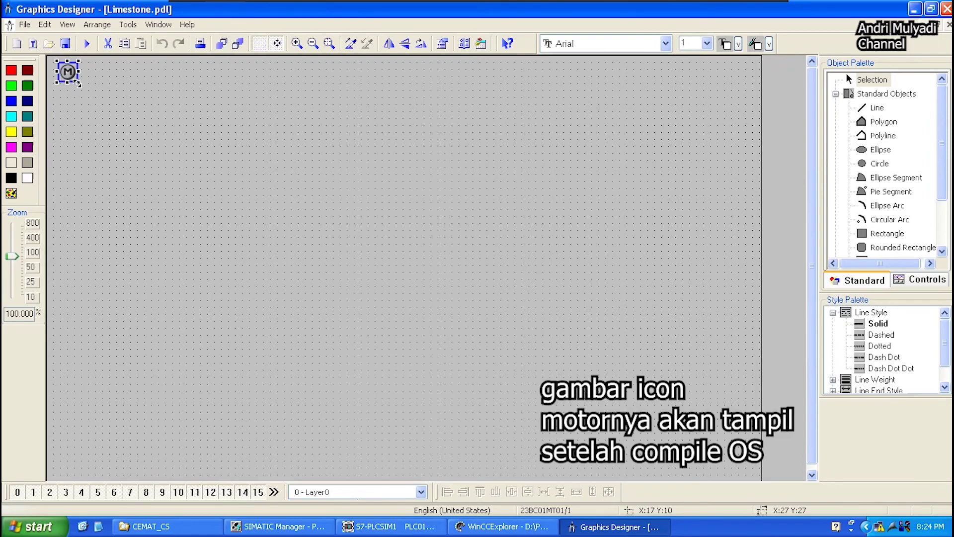
drag(78, 84, 104, 104)
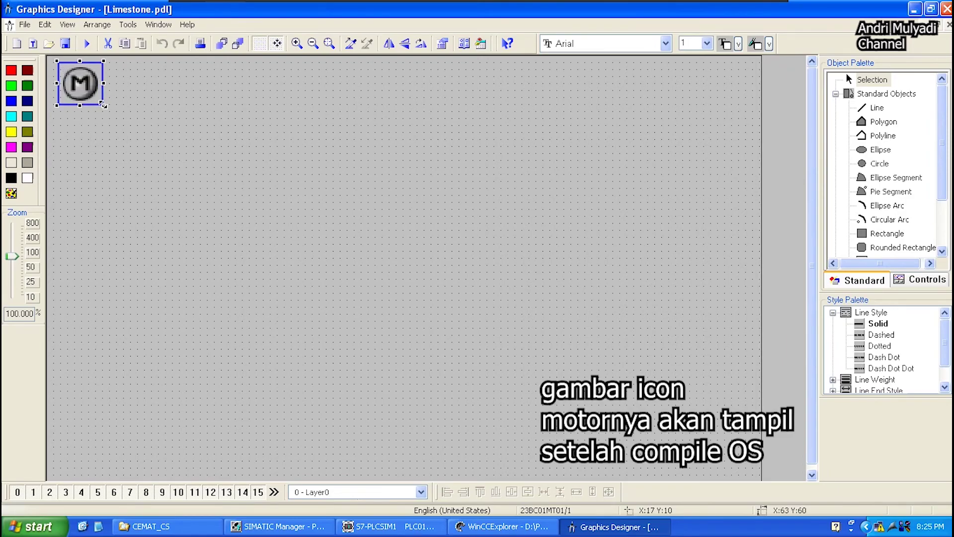
click(24, 25)
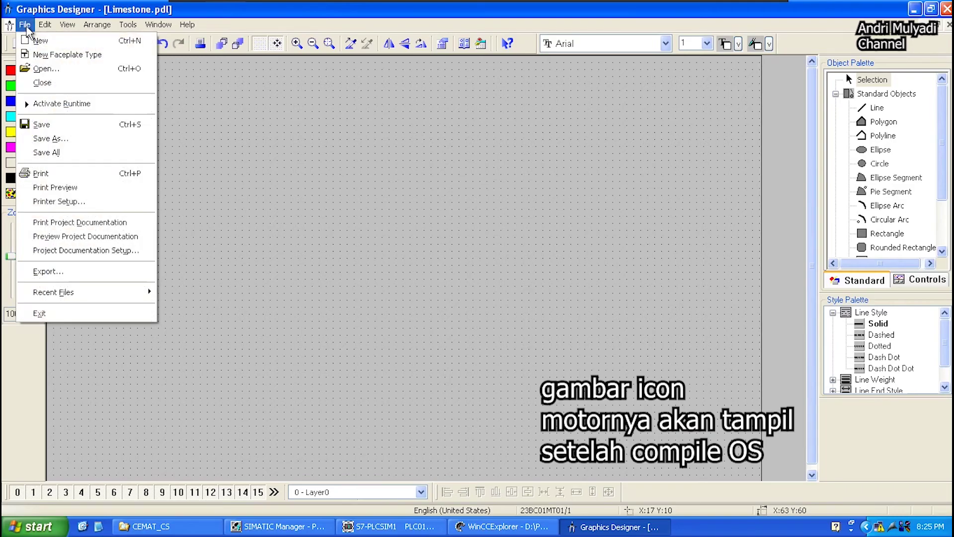
click(39, 125)
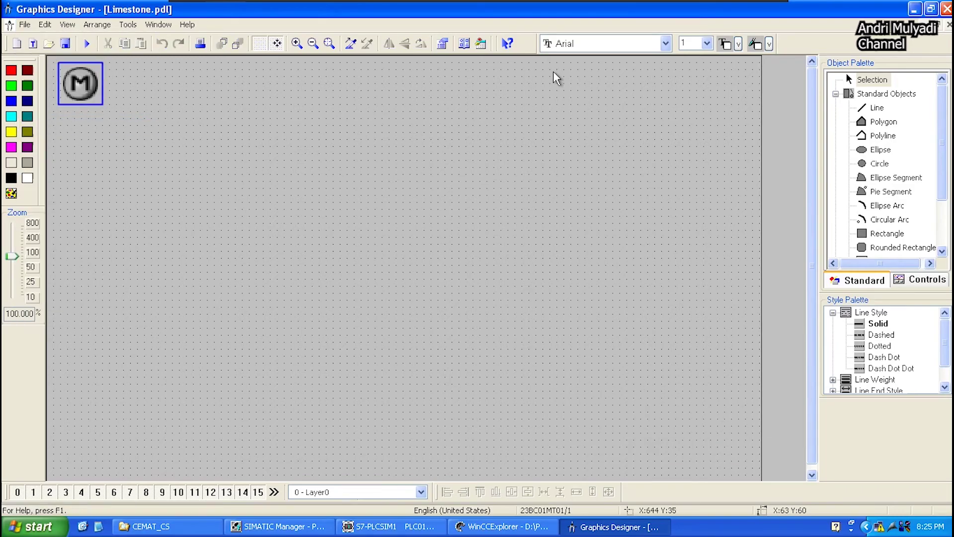
click(947, 9)
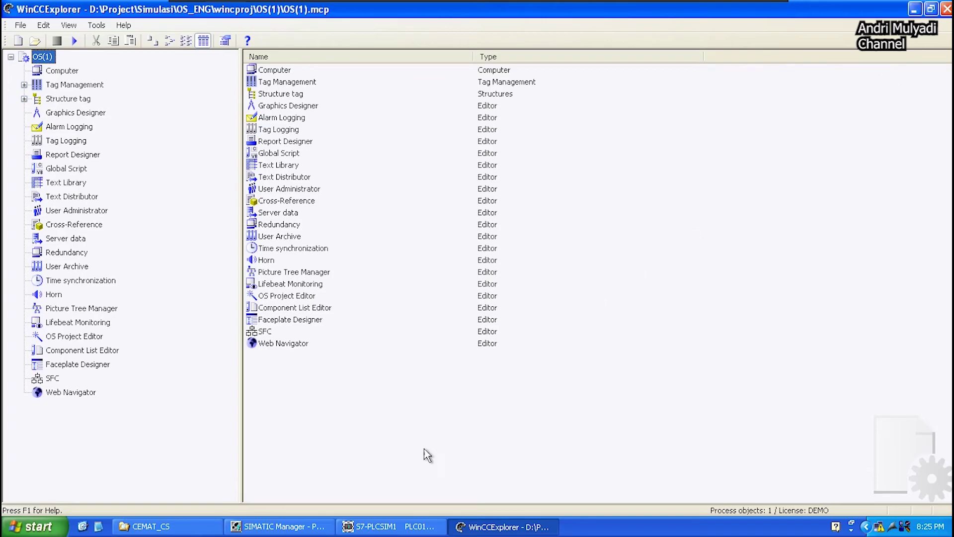
- Check the simulated CPU's operating mode in S7-PLCSIM, return to WinCC Explorer and activate the OS(1) runtime
click(397, 527)
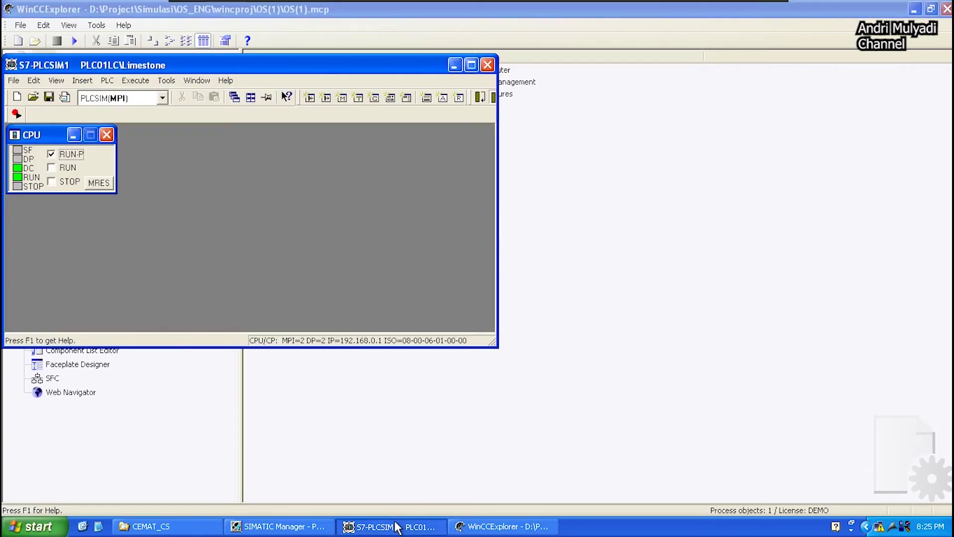
click(396, 527)
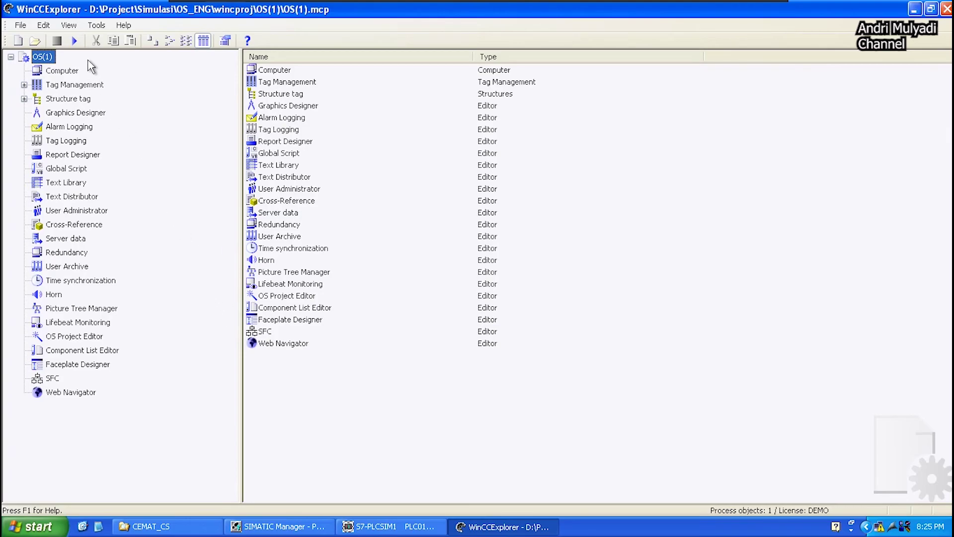
click(76, 42)
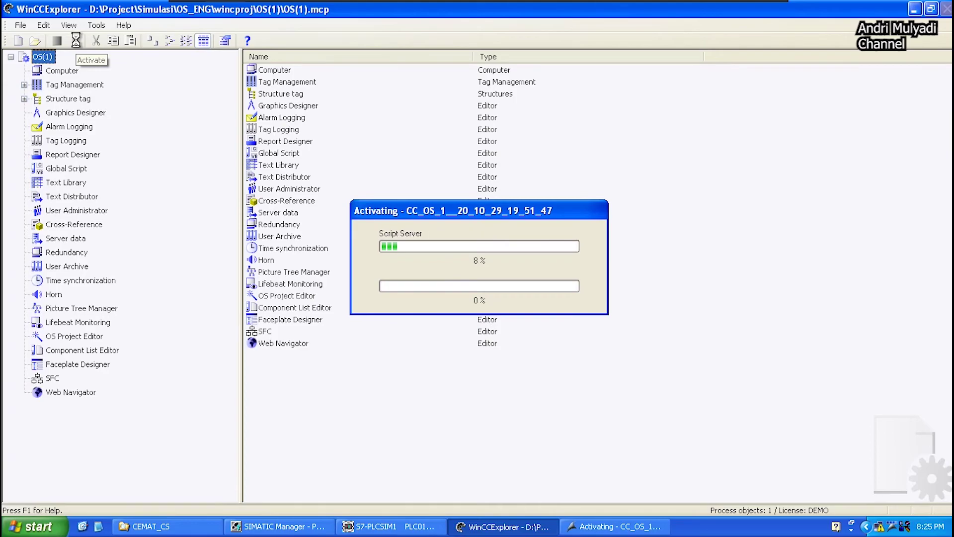
click(532, 310)
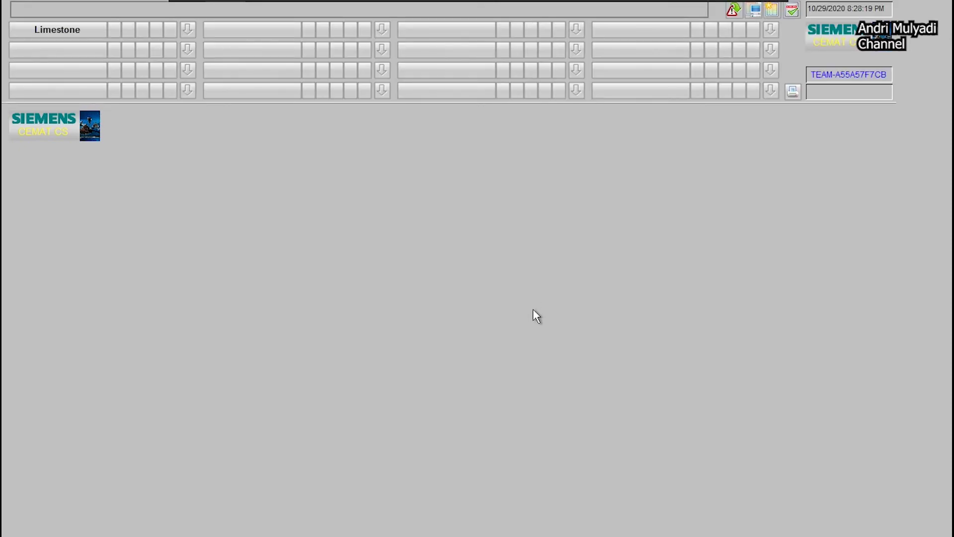
- Show the Limestone area in runtime, open the motor's faceplate and expand its diagnostics view
click(98, 39)
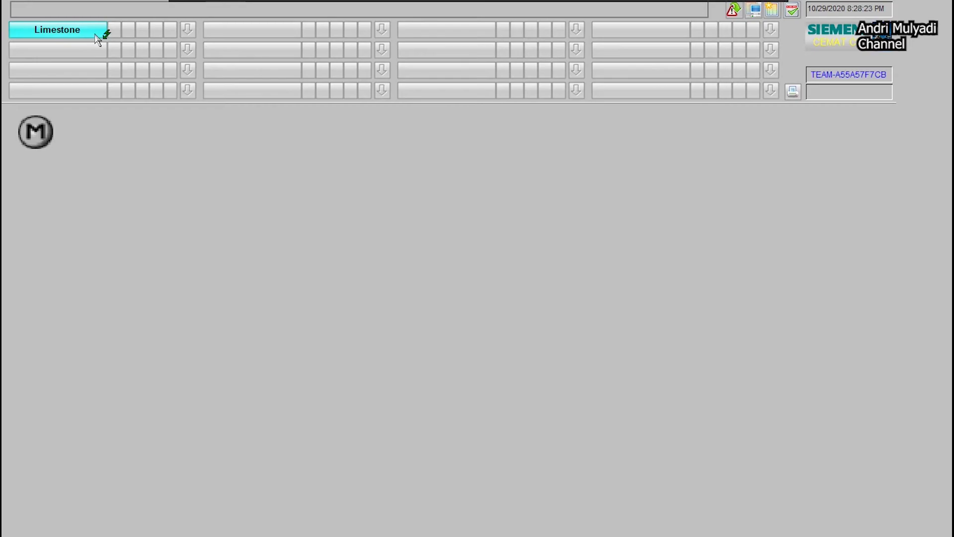
click(43, 125)
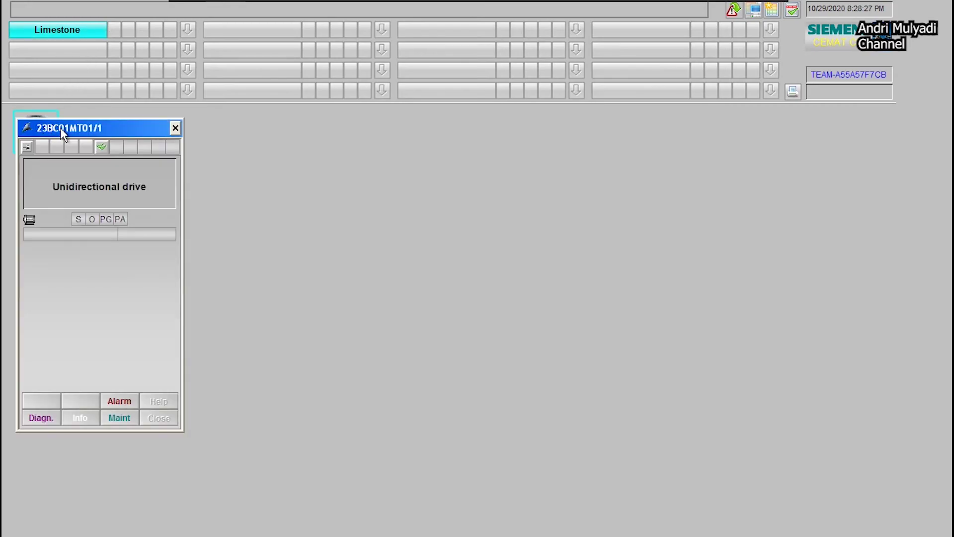
drag(64, 129, 160, 130)
click(139, 413)
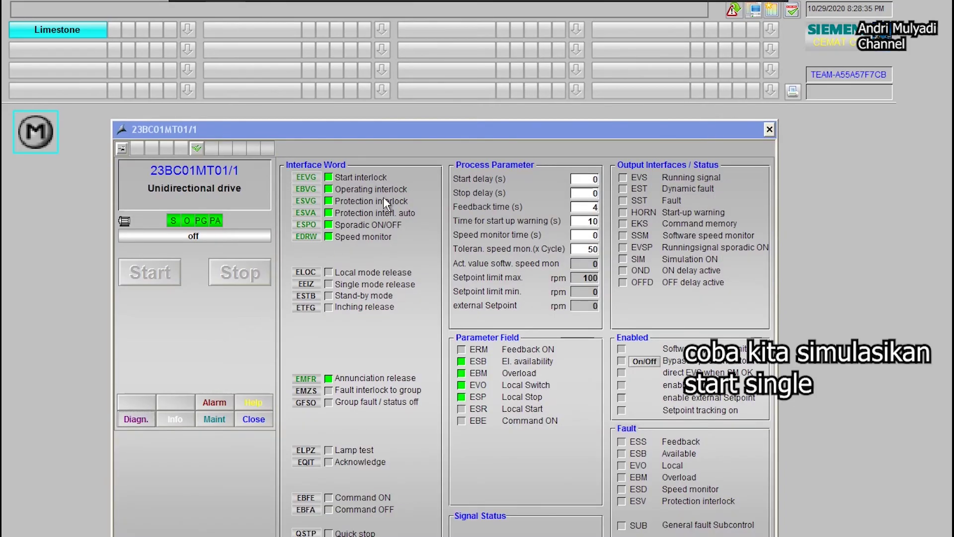
drag(442, 126, 427, 115)
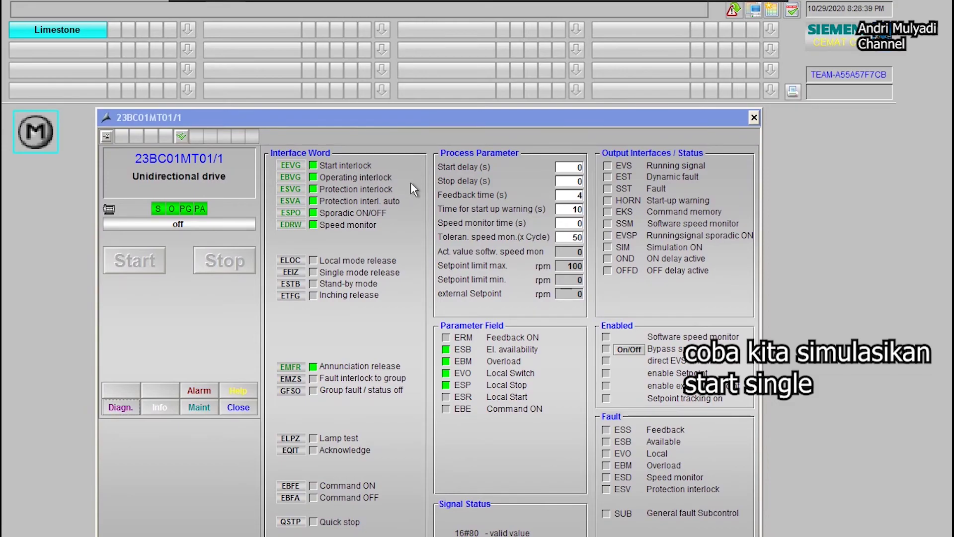
- Switch to SIMATIC Manager, open the 23BC01MT01 chart and connect the drive block's EBE output to its ERM input
key(alt+Tab)
key(alt+Tab)
key(alt+Tab)
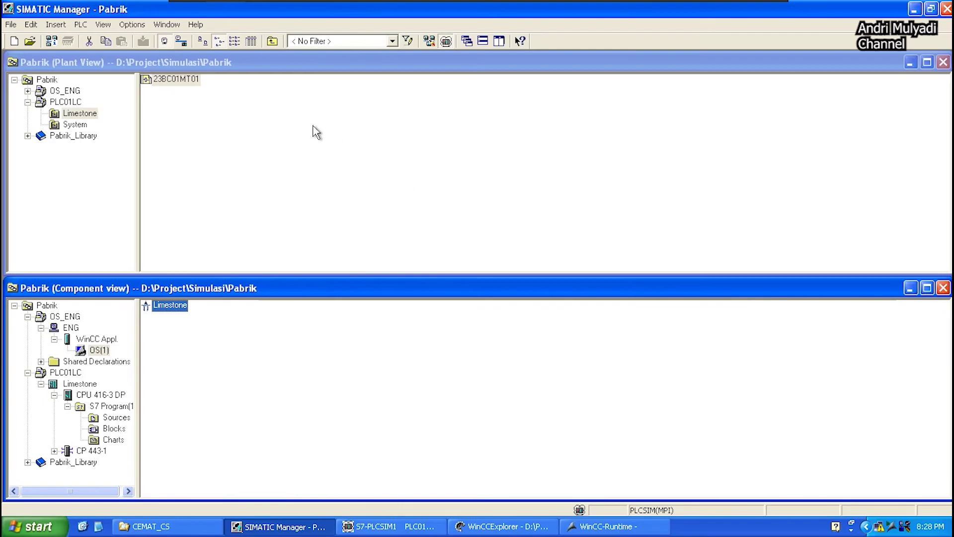
right_click(194, 83)
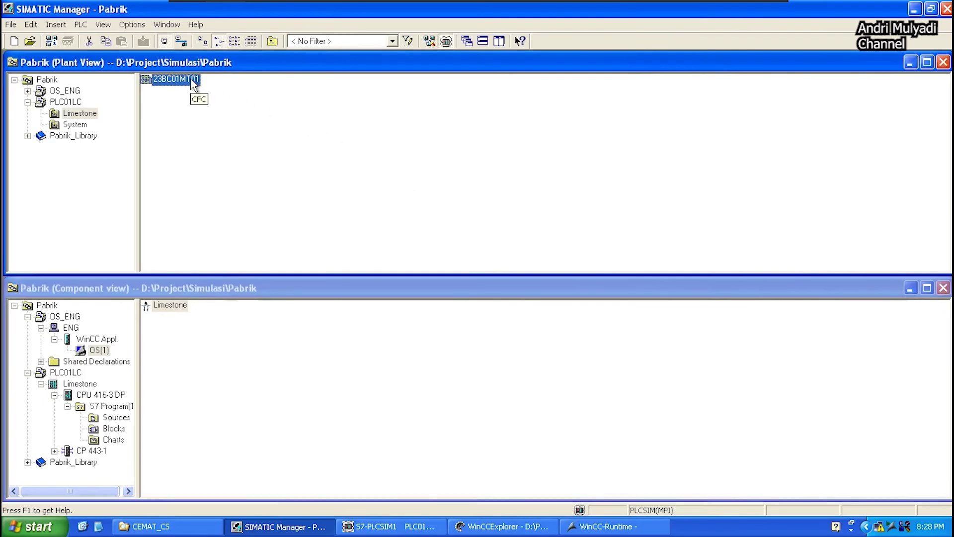
click(219, 86)
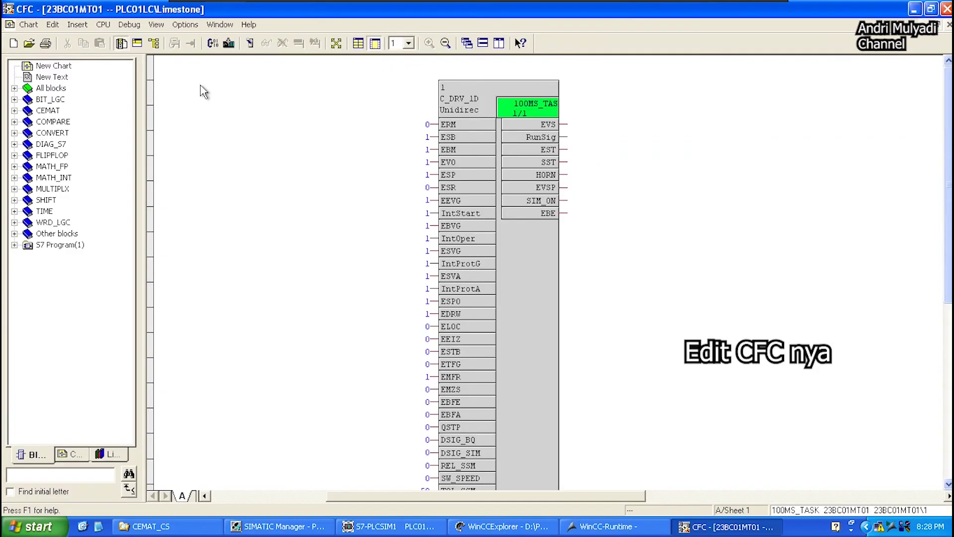
click(549, 215)
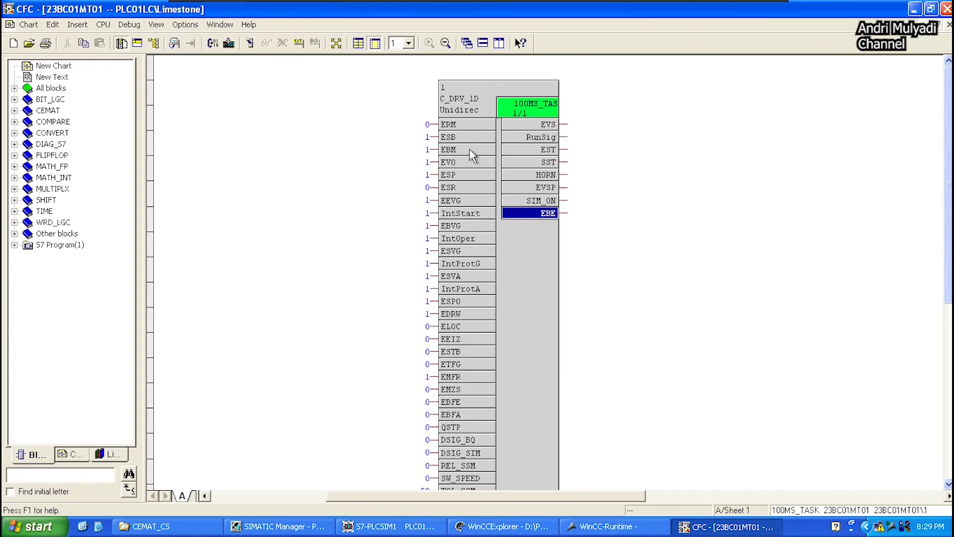
click(453, 128)
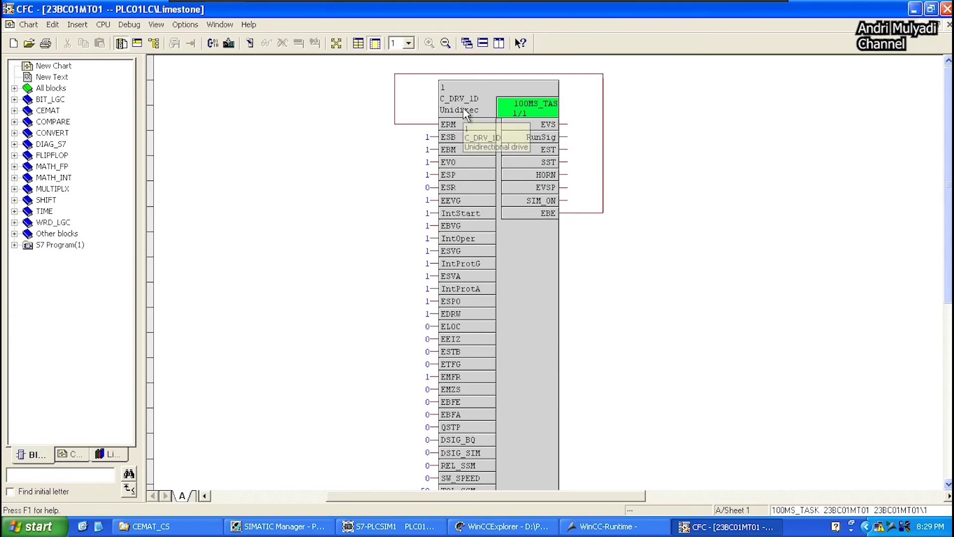
- Open the English reference manual for the C_DRV_1D block and start a text search in it
click(466, 113)
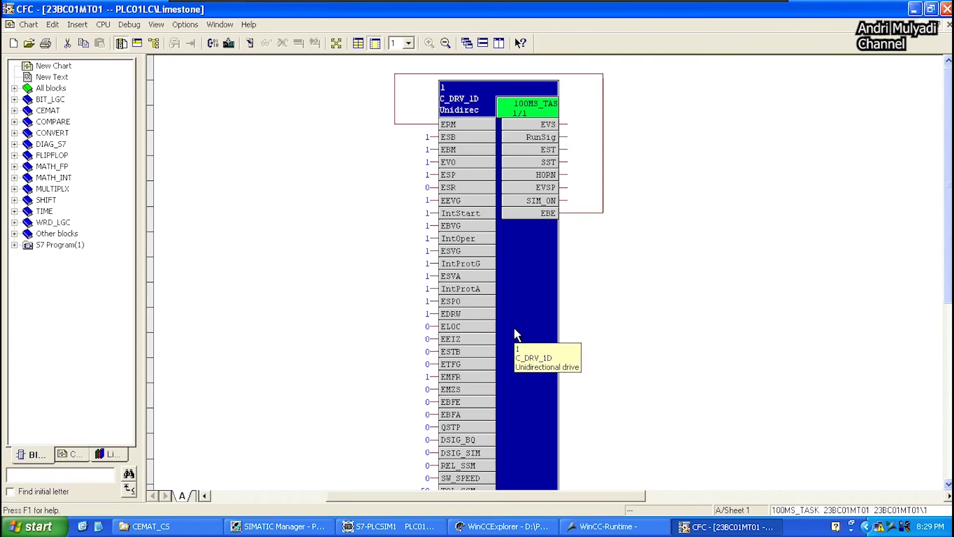
key(F1)
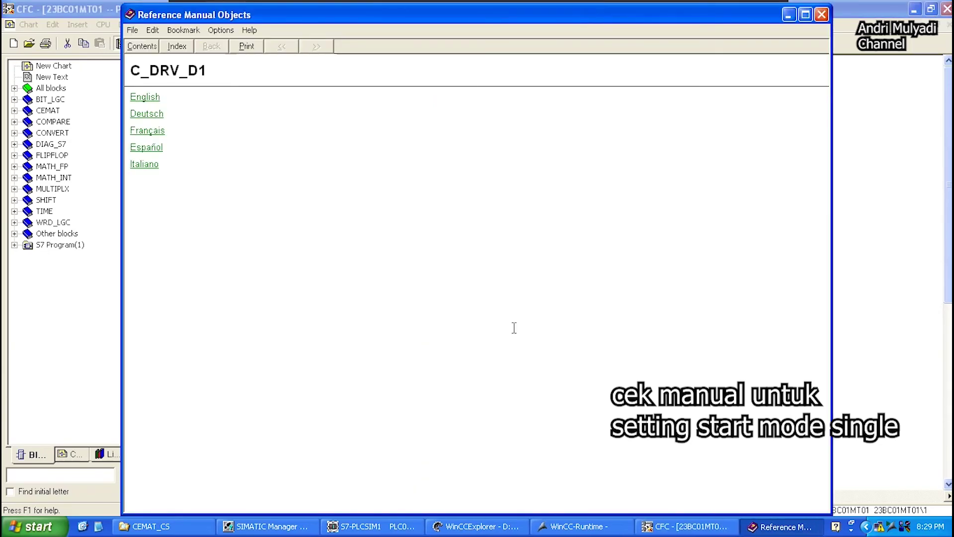
click(145, 98)
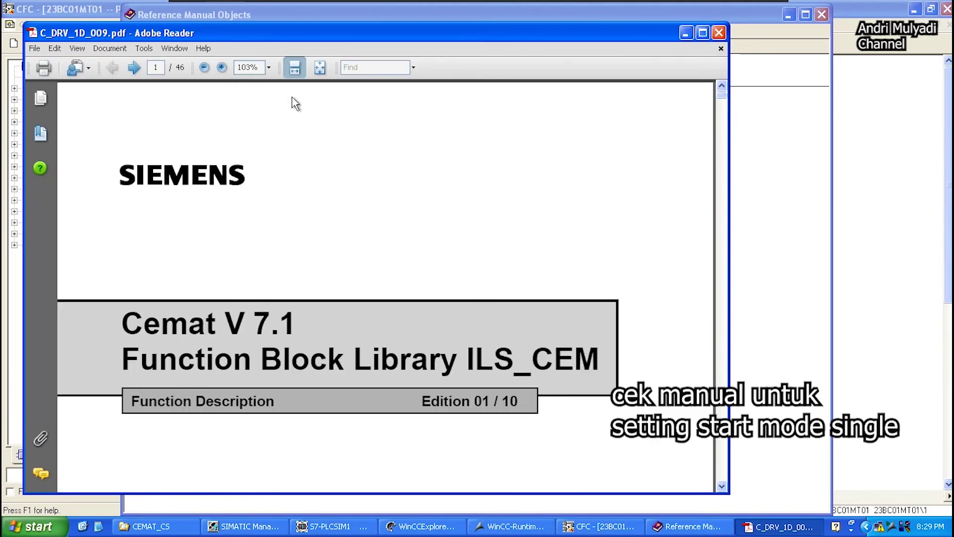
click(370, 67)
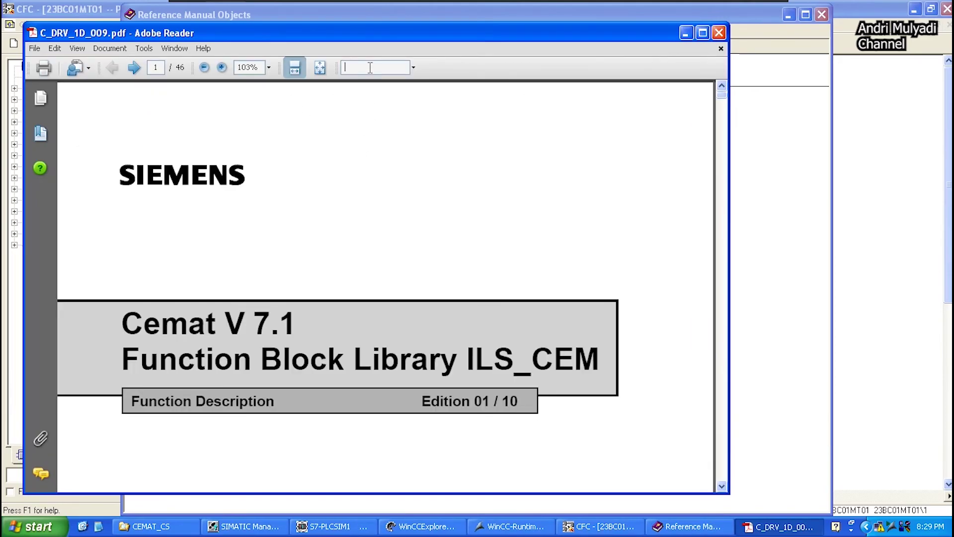